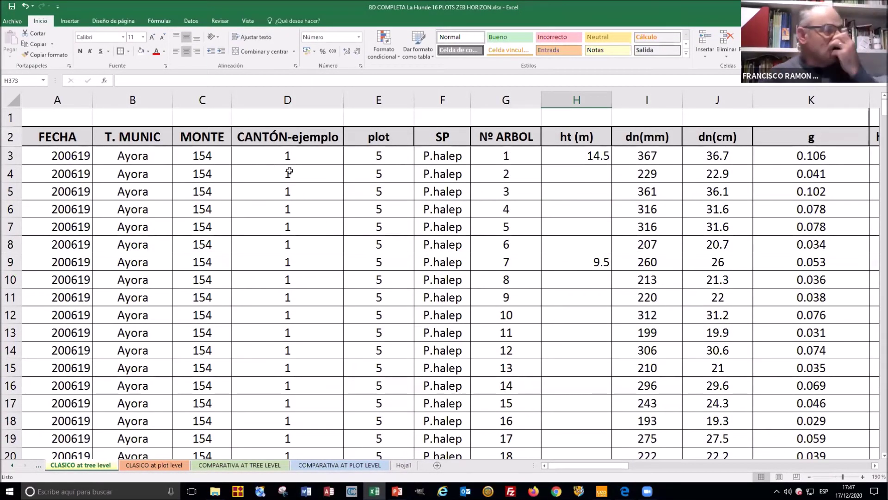
Review the CANTÓN-ejemplo and plot columns of the tree-level sheet from the first record through plot 61
{"action": "left_click_drag", "start_coordinate": [293, 155], "coordinate": [323, 438]}
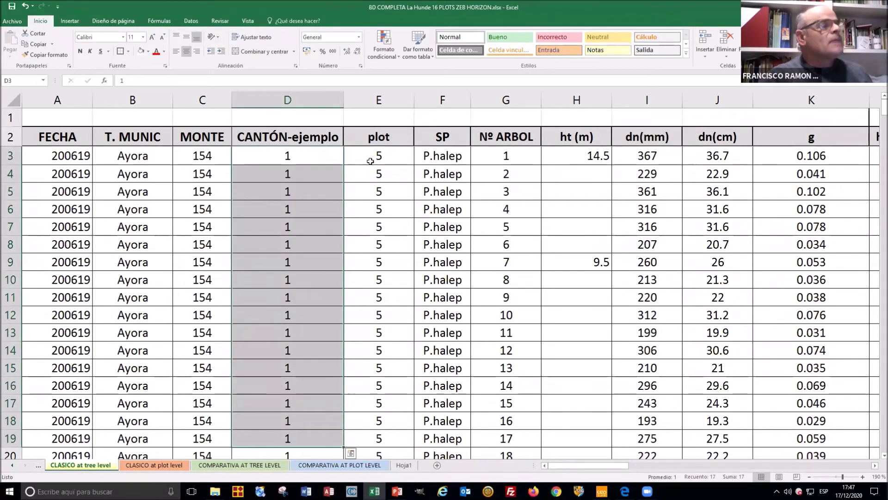
{"action": "left_click_drag", "start_coordinate": [372, 155], "coordinate": [366, 378]}
{"action": "scroll", "coordinate": [366, 378], "scroll_direction": "down", "scroll_amount": 20}
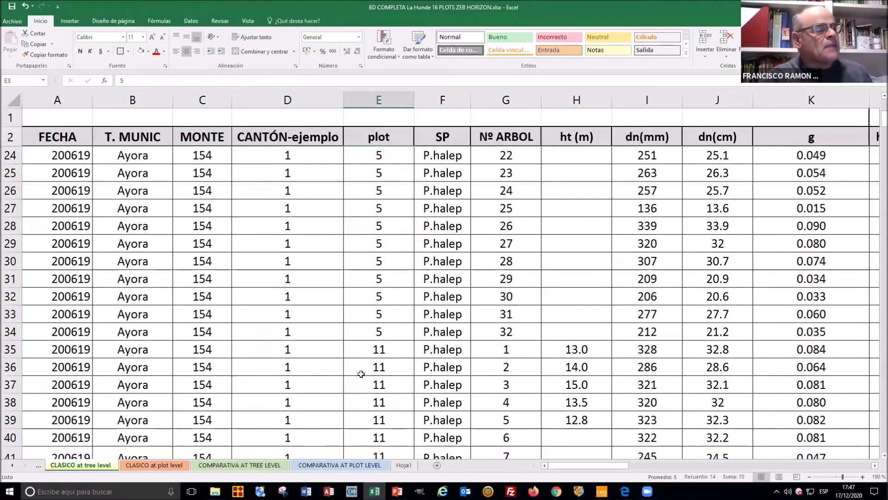
{"action": "scroll", "coordinate": [356, 365], "scroll_direction": "down", "scroll_amount": 20}
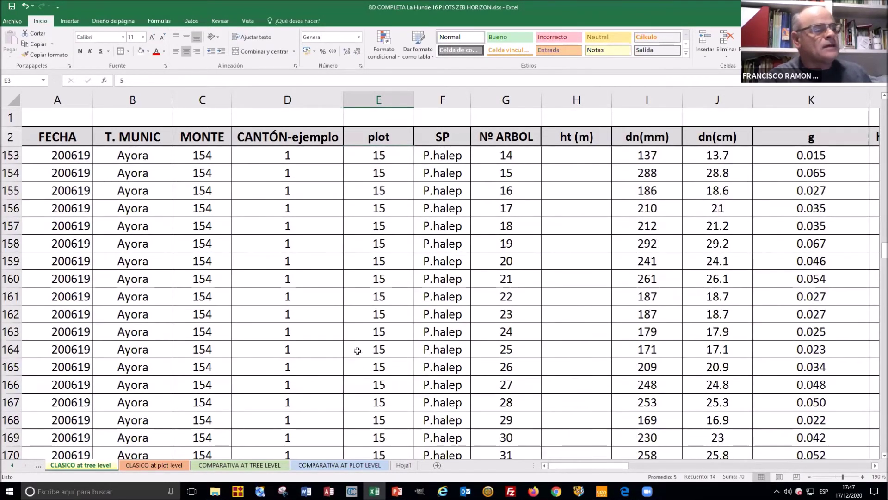
{"action": "scroll", "coordinate": [390, 351], "scroll_direction": "down", "scroll_amount": 20}
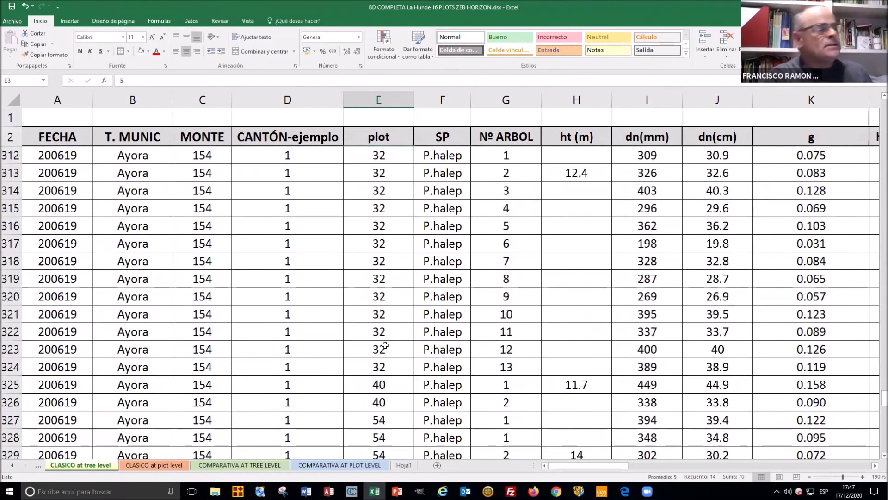
{"action": "scroll", "coordinate": [382, 338], "scroll_direction": "up", "scroll_amount": 20}
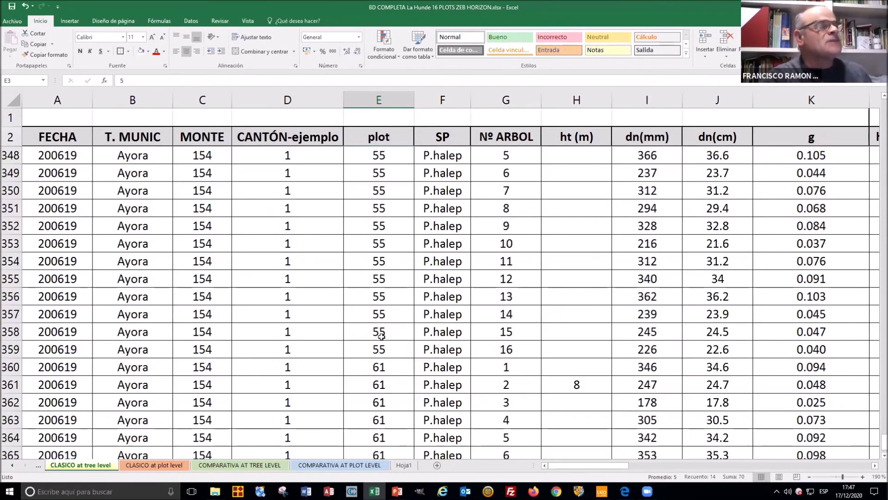
{"action": "scroll", "coordinate": [386, 327], "scroll_direction": "up", "scroll_amount": 20}
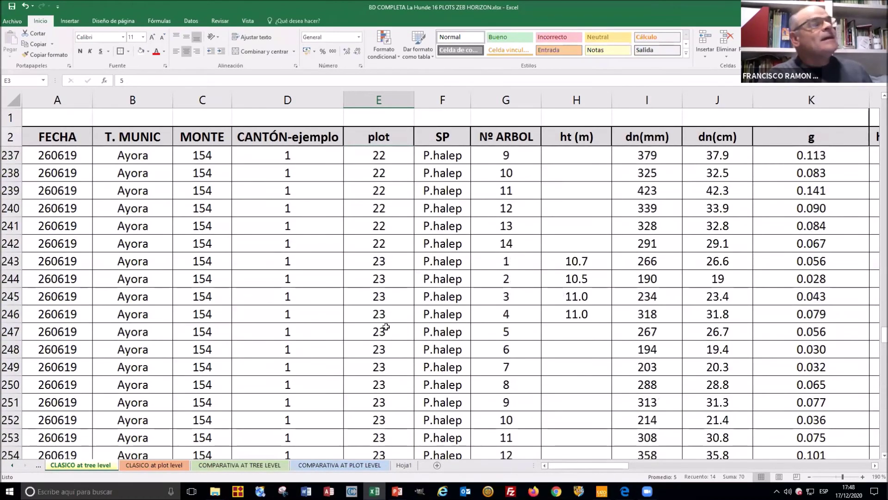
{"action": "scroll", "coordinate": [387, 327], "scroll_direction": "up", "scroll_amount": 20}
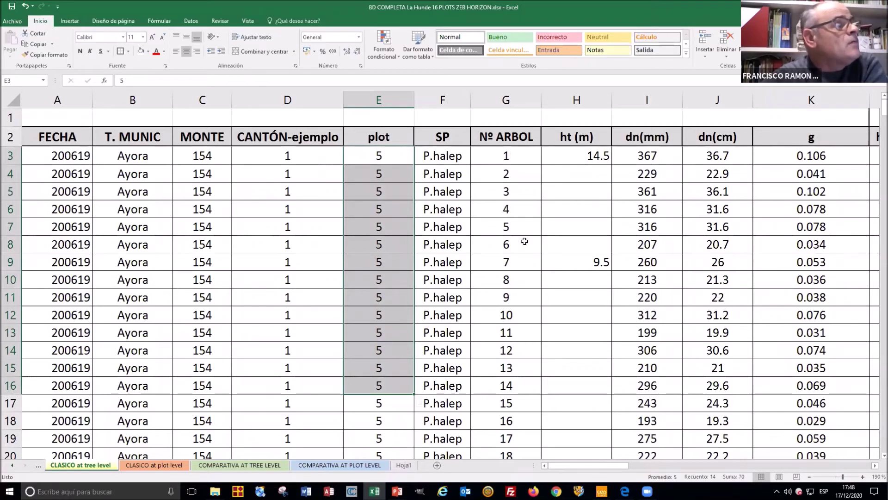
Examine the Nº ARBOL numbering of plot 5 through its last tree
{"action": "left_click_drag", "start_coordinate": [508, 152], "coordinate": [506, 347]}
{"action": "scroll", "coordinate": [506, 345], "scroll_direction": "down", "scroll_amount": 3}
{"action": "scroll", "coordinate": [504, 343], "scroll_direction": "down", "scroll_amount": 5}
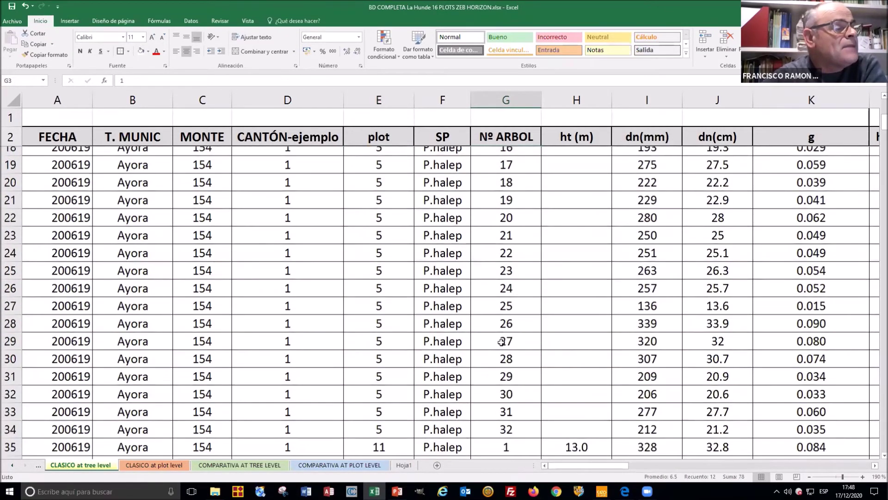
{"action": "left_click", "coordinate": [519, 281]}
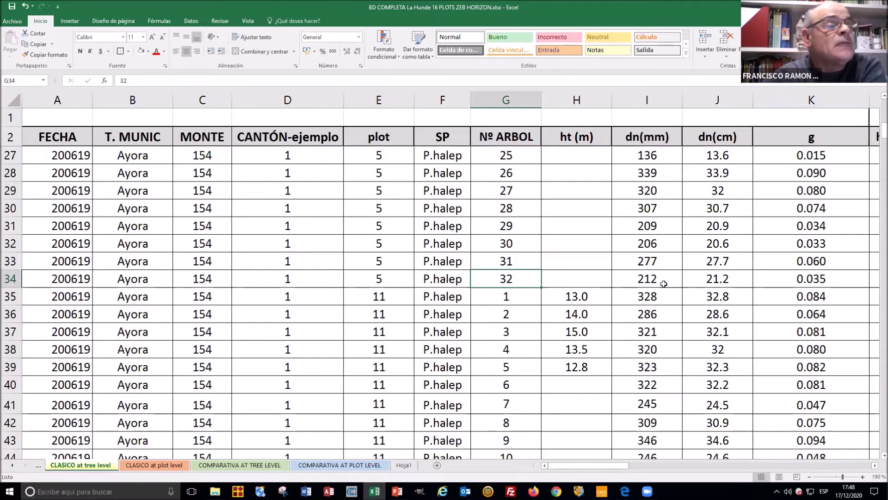
Select plot 5's dn(mm) diameters and inspect the dn(cm) and g formulas of its first tree
{"action": "left_click_drag", "start_coordinate": [648, 279], "coordinate": [647, 99]}
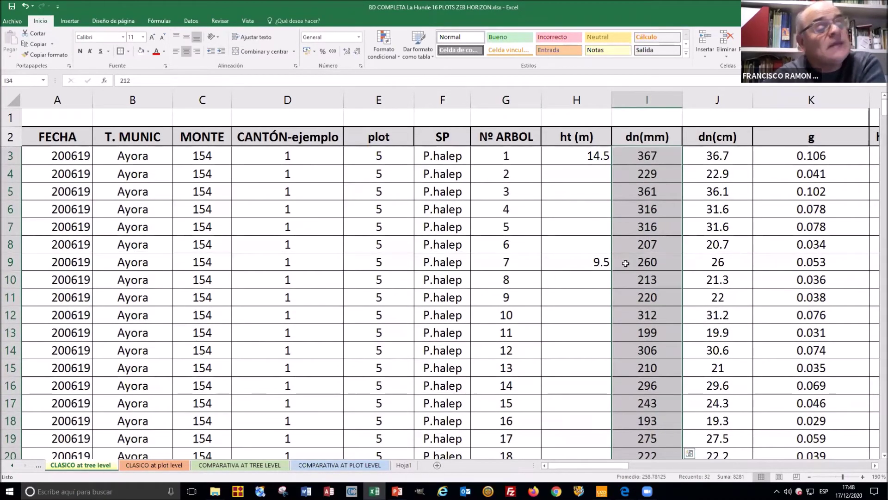
{"action": "mouse_move", "coordinate": [698, 161]}
{"action": "left_mouse_down"}
{"action": "mouse_move", "coordinate": [698, 226]}
{"action": "mouse_move", "coordinate": [714, 159]}
{"action": "left_mouse_up"}
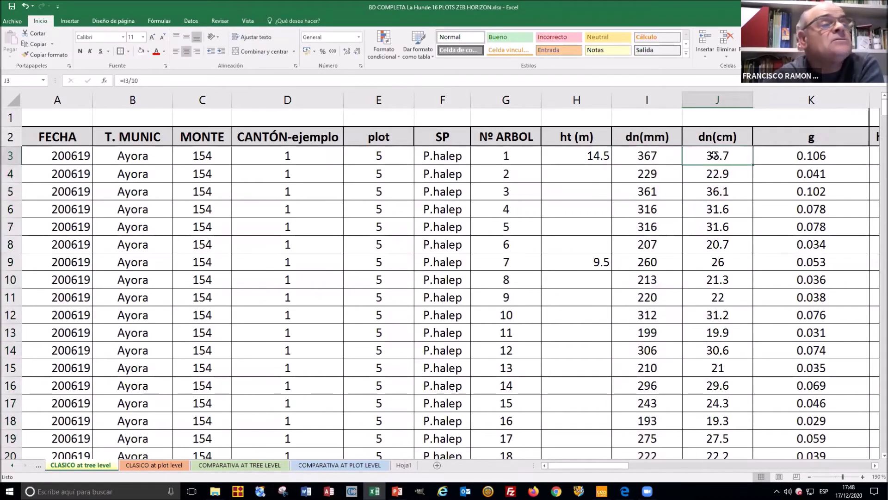
{"action": "left_click", "coordinate": [812, 160]}
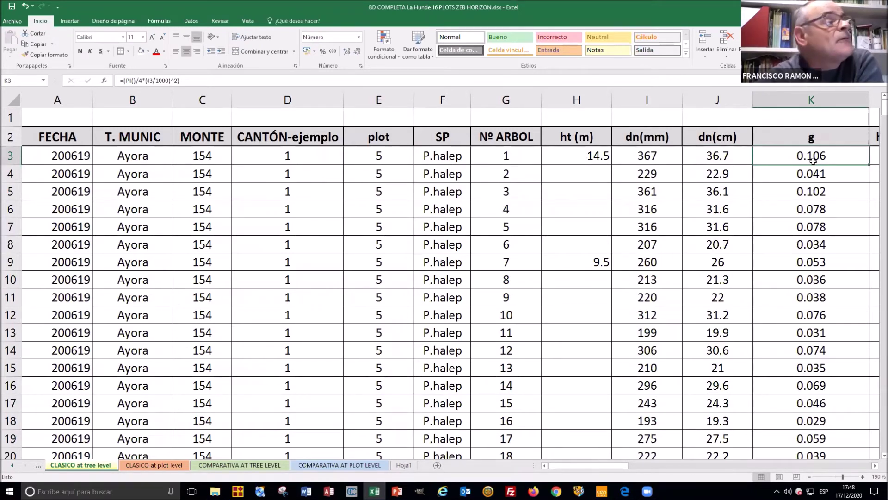
Inspect the measured ht (m) heights of trees 1 and 7 in plot 5
{"action": "left_click", "coordinate": [875, 466]}
{"action": "left_click", "coordinate": [513, 154]}
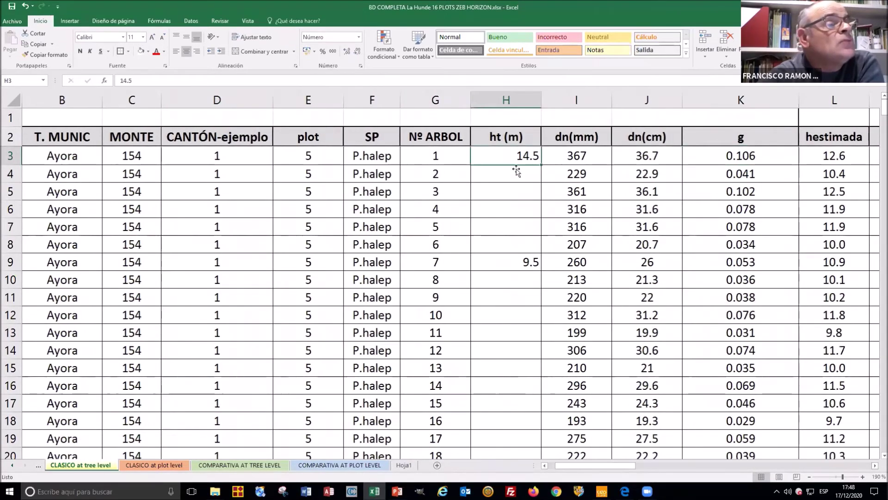
{"action": "left_click", "coordinate": [529, 260]}
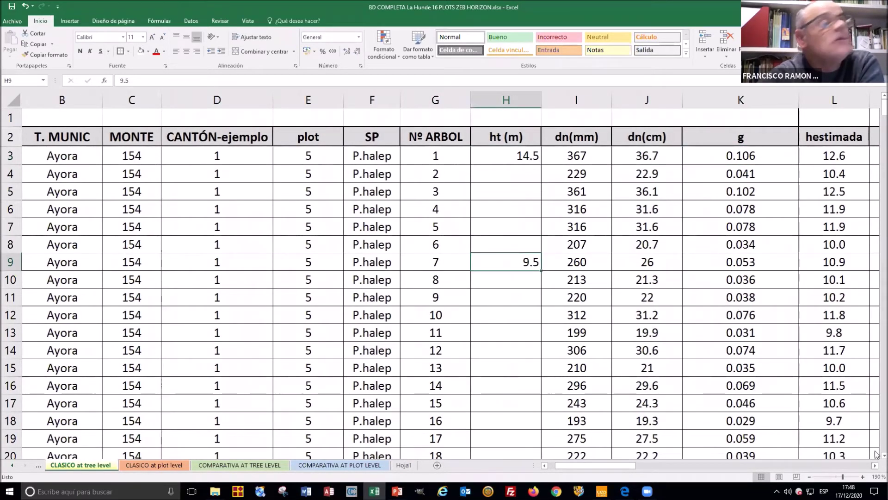
Compare tree 1's measured height with its HT value and inspect the hestimada formula of tree 2 in plot 5
{"action": "left_click", "coordinate": [874, 465]}
{"action": "left_click", "coordinate": [874, 466]}
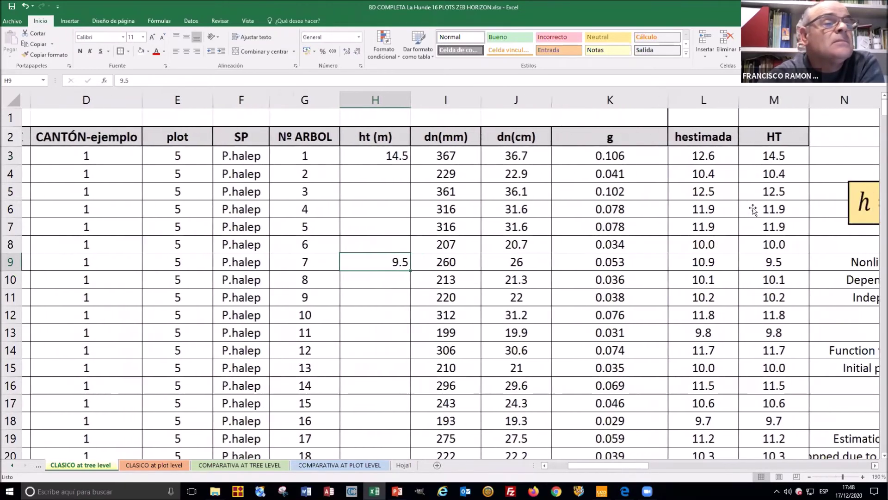
{"action": "left_click", "coordinate": [874, 465]}
{"action": "left_click", "coordinate": [874, 465]}
{"action": "left_click_drag", "start_coordinate": [653, 465], "coordinate": [822, 213]}
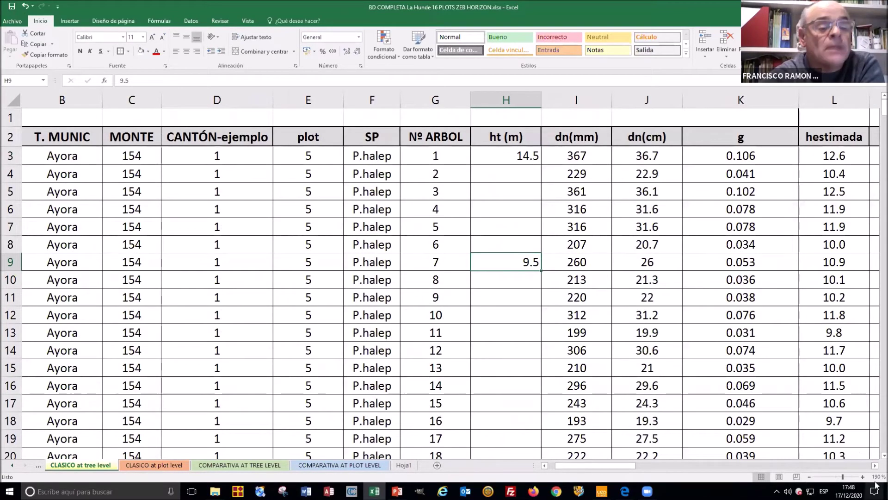
{"action": "left_click", "coordinate": [875, 465]}
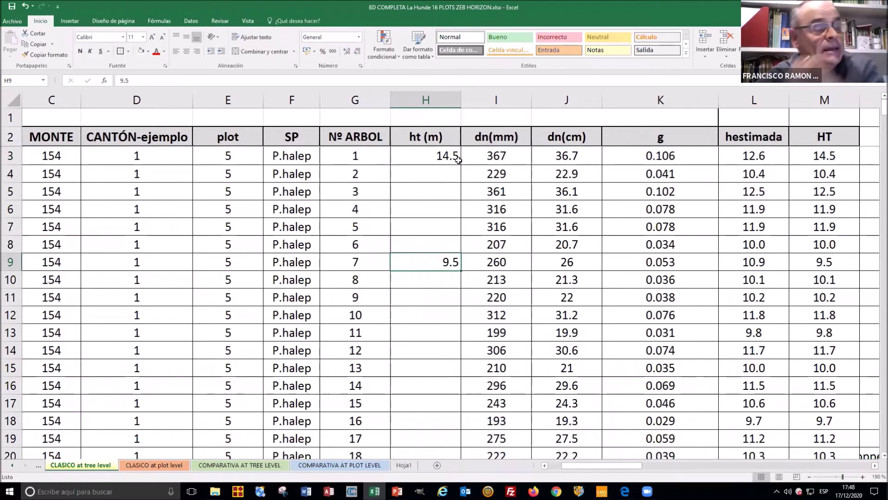
{"action": "left_click", "coordinate": [824, 155]}
{"action": "left_click", "coordinate": [447, 155]}
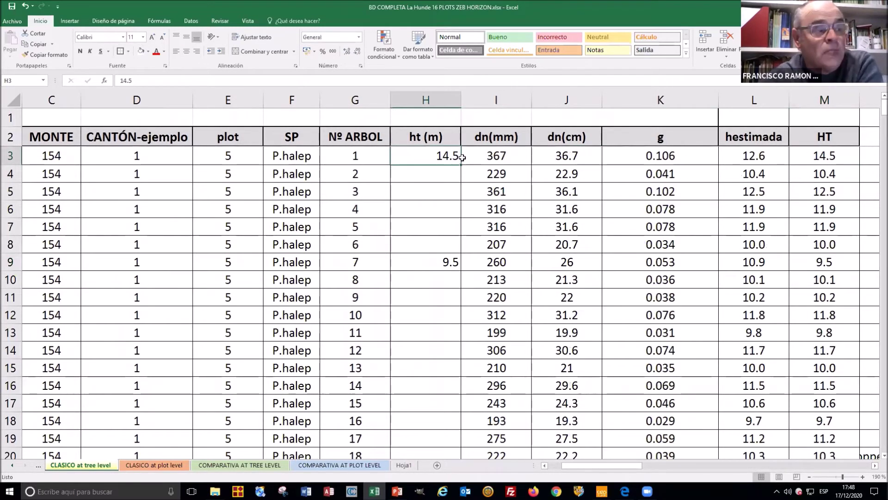
{"action": "left_click", "coordinate": [772, 173]}
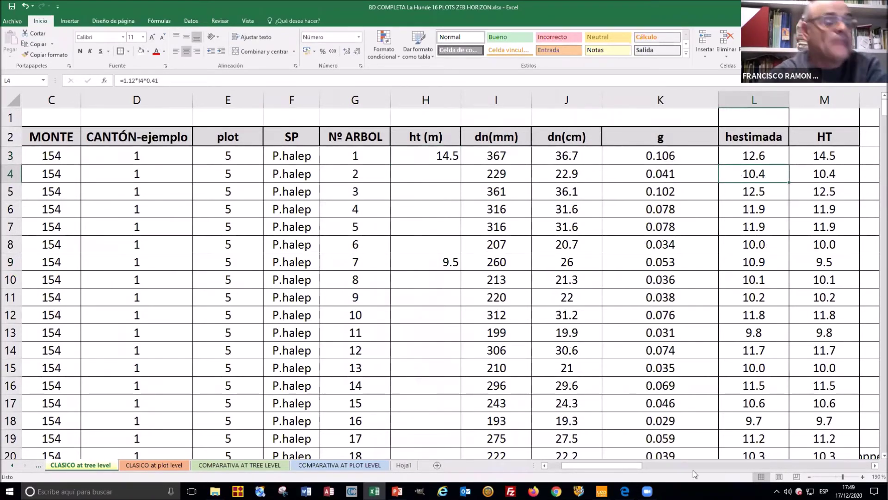
Look over the complete tree list from the FECHA column to its last record, and return to the first record
{"action": "left_click_drag", "start_coordinate": [603, 465], "coordinate": [582, 459]}
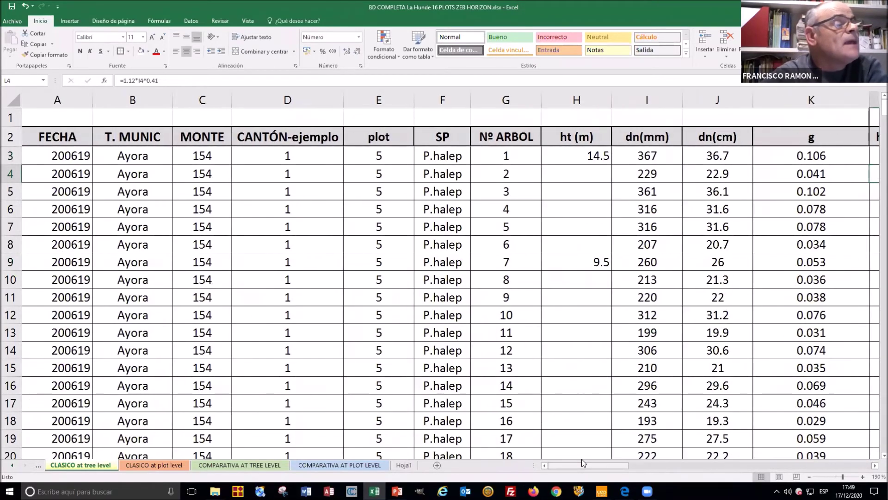
{"action": "left_click_drag", "start_coordinate": [883, 114], "coordinate": [815, 482]}
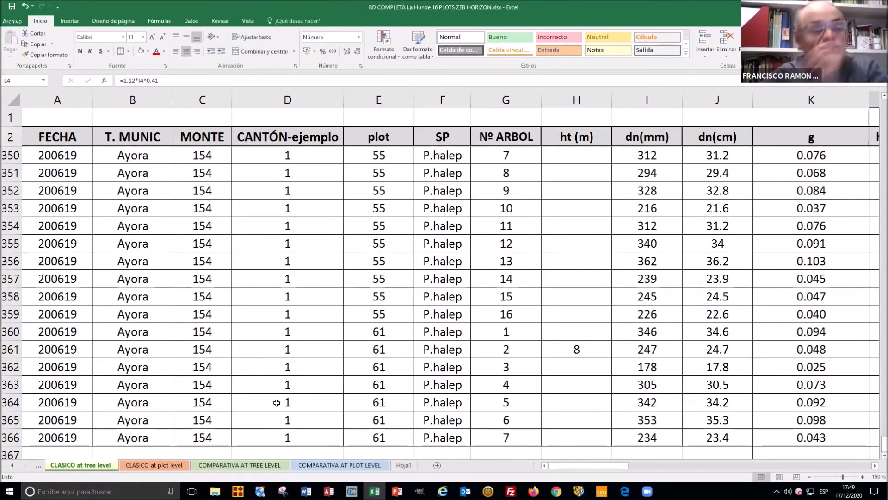
{"action": "scroll", "coordinate": [378, 364], "scroll_direction": "up", "scroll_amount": 20}
{"action": "scroll", "coordinate": [378, 365], "scroll_direction": "up", "scroll_amount": 20}
{"action": "scroll", "coordinate": [374, 361], "scroll_direction": "up", "scroll_amount": 20}
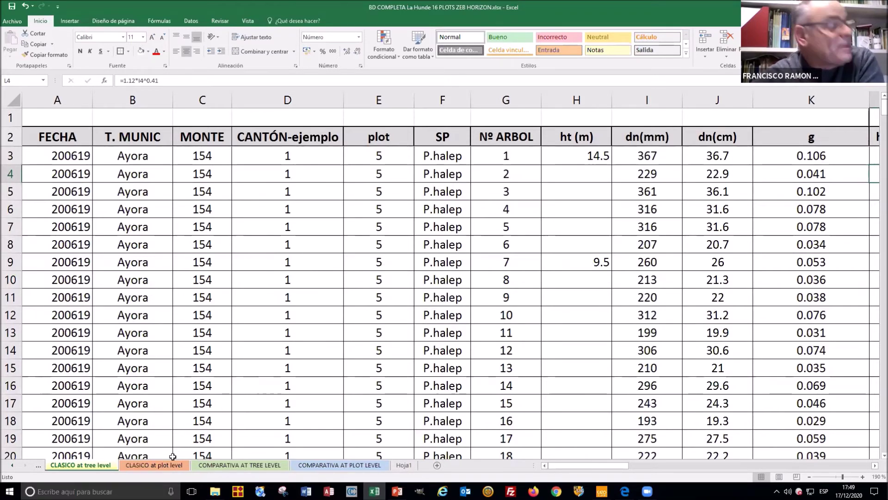
Open the CLASICO at plot level sheet and examine the plot list and the superficie (m2) and superficie LTM columns
{"action": "left_click", "coordinate": [403, 465]}
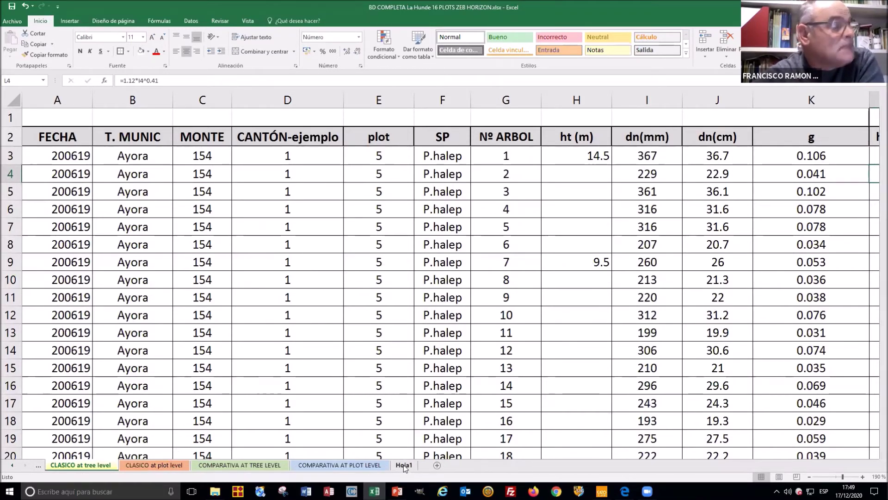
{"action": "left_click", "coordinate": [143, 466]}
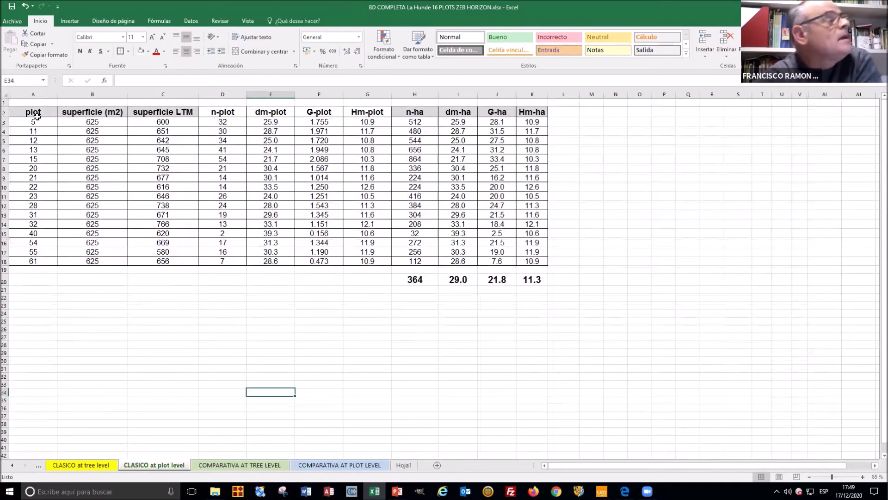
{"action": "left_click_drag", "start_coordinate": [34, 122], "coordinate": [33, 261]}
{"action": "left_click_drag", "start_coordinate": [98, 124], "coordinate": [85, 260]}
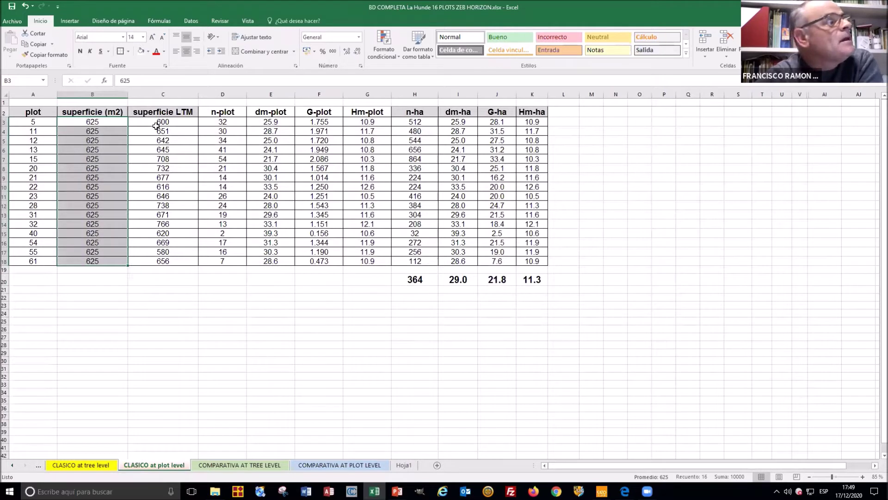
{"action": "left_click_drag", "start_coordinate": [171, 122], "coordinate": [168, 257]}
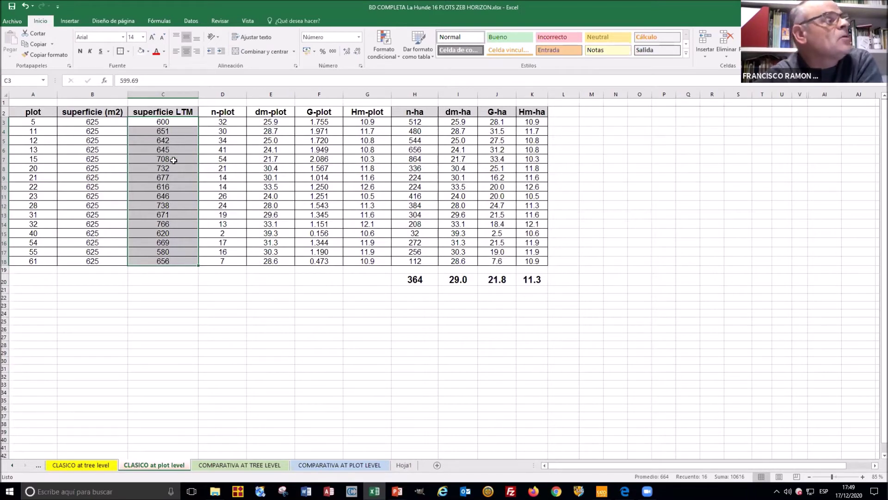
{"action": "left_click_drag", "start_coordinate": [100, 122], "coordinate": [104, 260]}
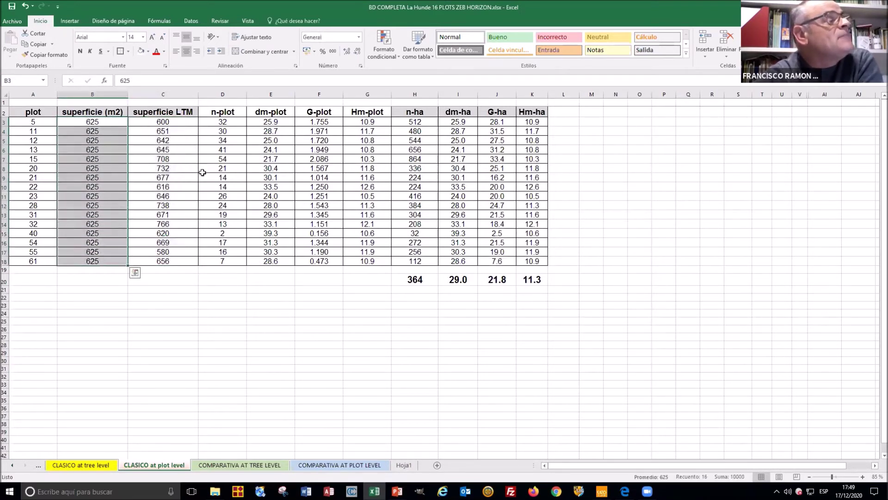
Examine the n-plot tree counts of the first three plots and select the n-plot values of all plots
{"action": "left_click", "coordinate": [224, 123]}
{"action": "left_click", "coordinate": [226, 131]}
{"action": "left_click", "coordinate": [230, 142]}
{"action": "left_click_drag", "start_coordinate": [233, 125], "coordinate": [230, 262]}
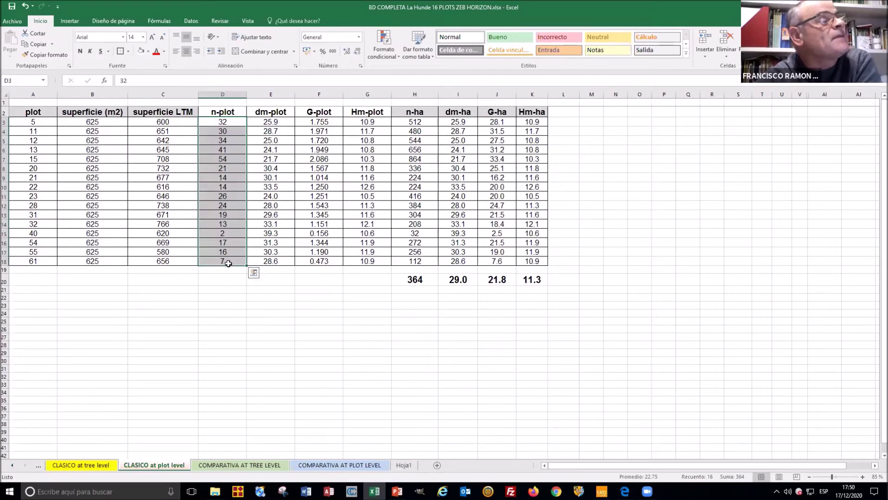
Inspect plot 5's dm-plot value and view the pivot table in Hoja1 that summarizes the trees by plot
{"action": "left_click", "coordinate": [258, 121]}
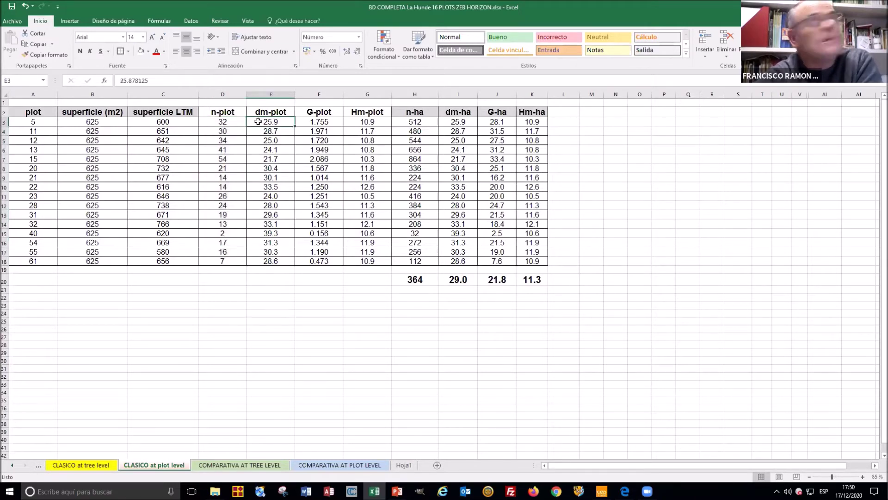
{"action": "left_click", "coordinate": [403, 465]}
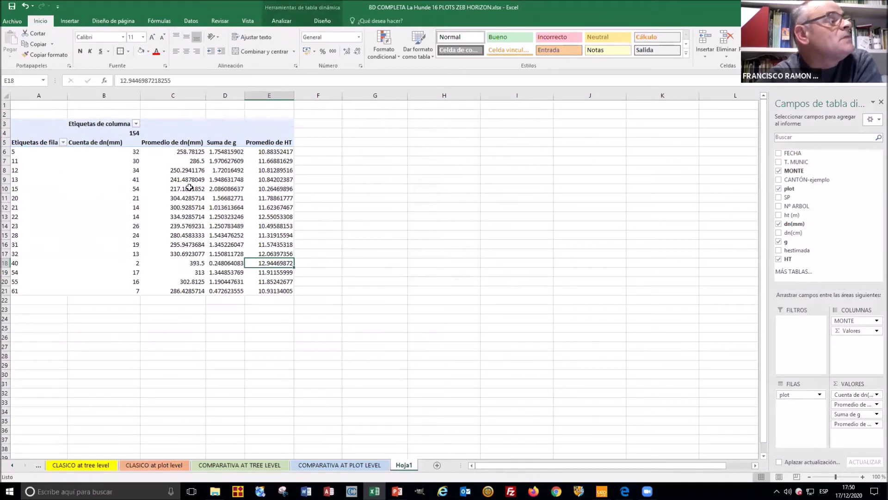
{"action": "left_click", "coordinate": [95, 465]}
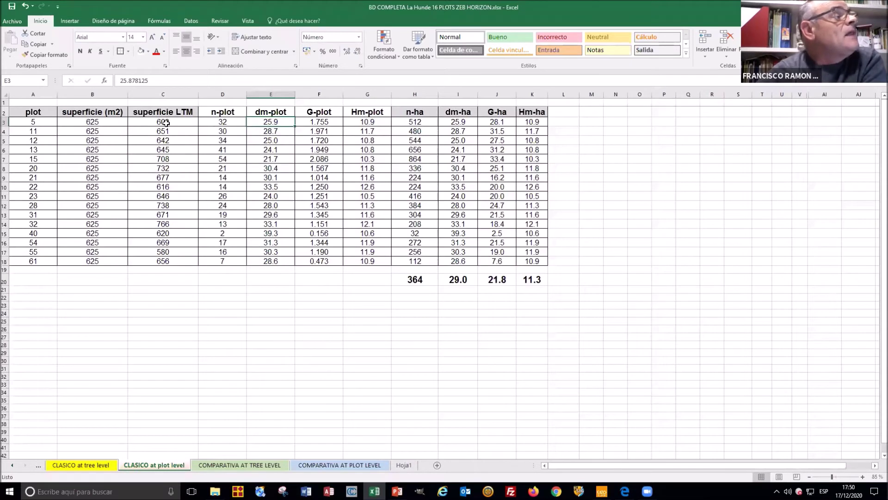
Review plot 5's n-plot, dm-plot and G-plot values and select the Hm-plot values of all plots
{"action": "left_click", "coordinate": [235, 121]}
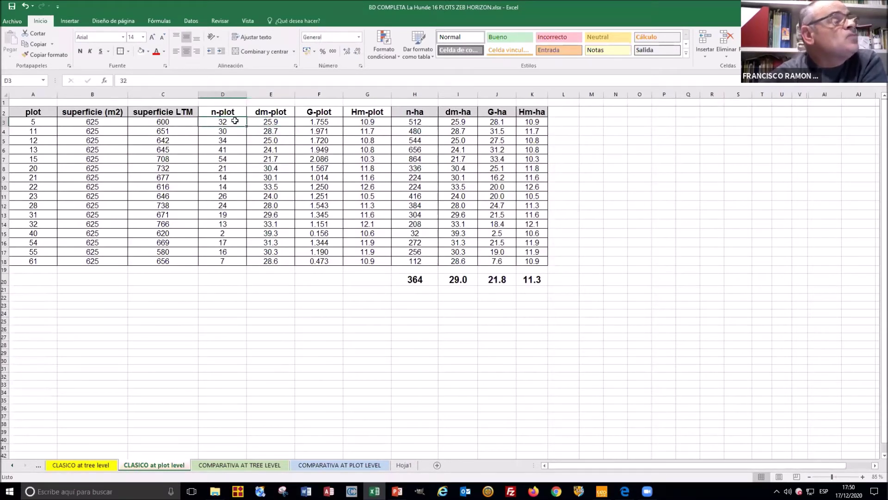
{"action": "left_click", "coordinate": [271, 122]}
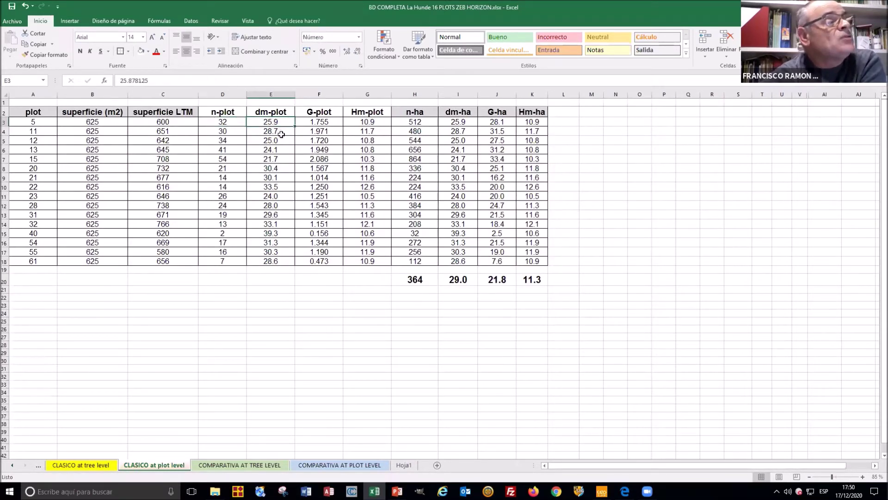
{"action": "left_click", "coordinate": [317, 119]}
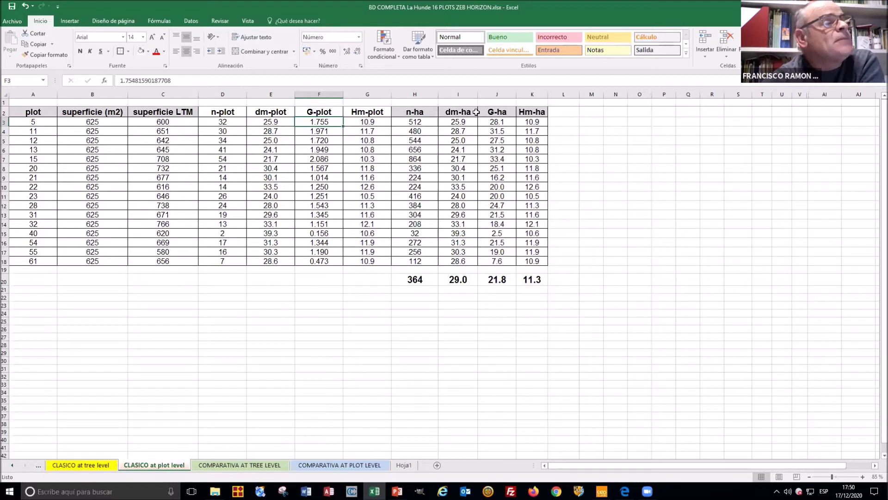
{"action": "left_click_drag", "start_coordinate": [366, 124], "coordinate": [359, 259]}
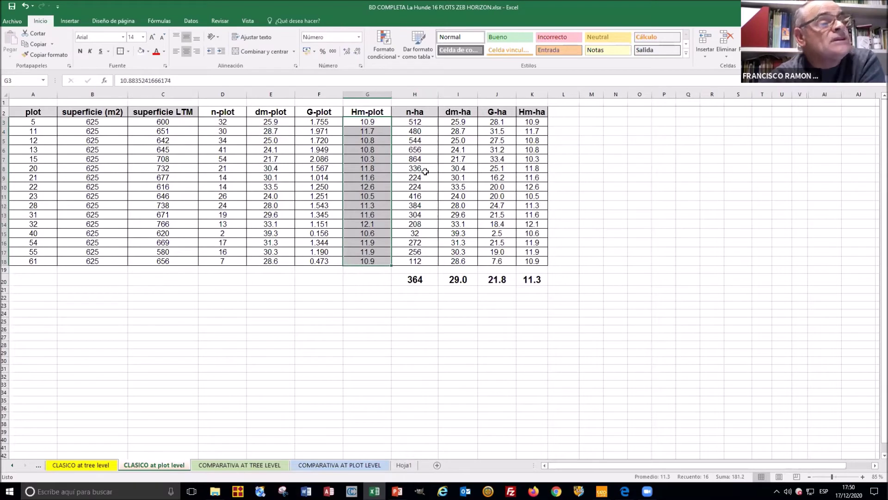
Review plot 5's n-plot and superficie LTM values, the n-ha and G-ha values of all plots, and plot 5's G-ha formula
{"action": "left_click", "coordinate": [223, 119]}
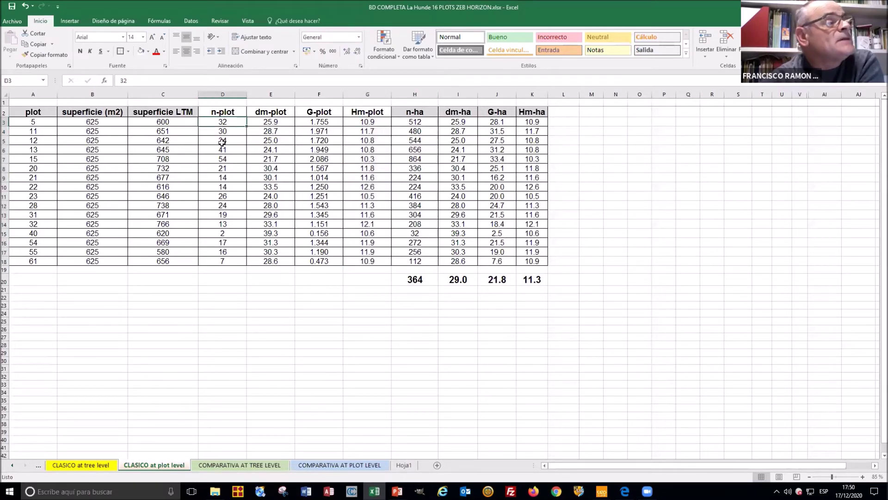
{"action": "left_click", "coordinate": [169, 123]}
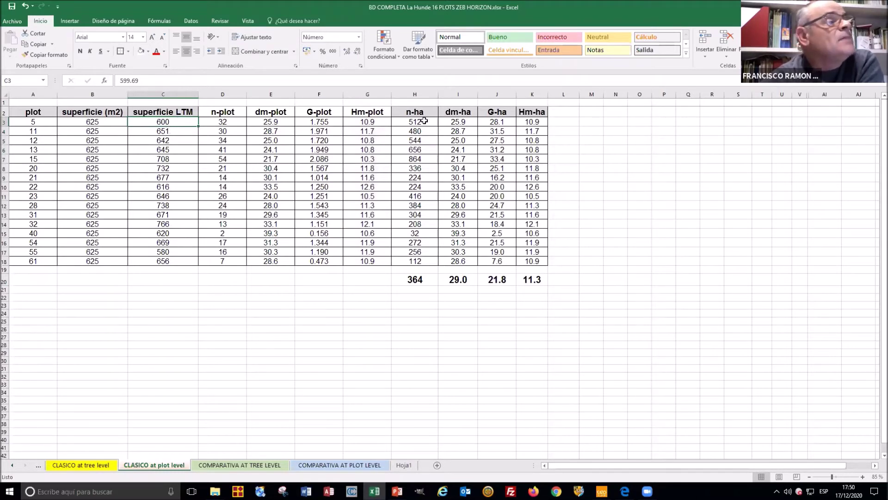
{"action": "left_click_drag", "start_coordinate": [425, 122], "coordinate": [420, 267]}
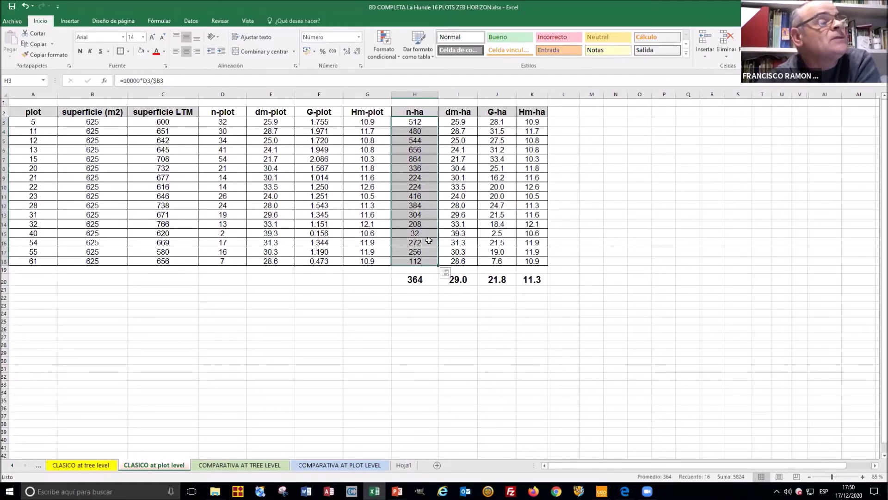
{"action": "left_click_drag", "start_coordinate": [496, 122], "coordinate": [503, 260]}
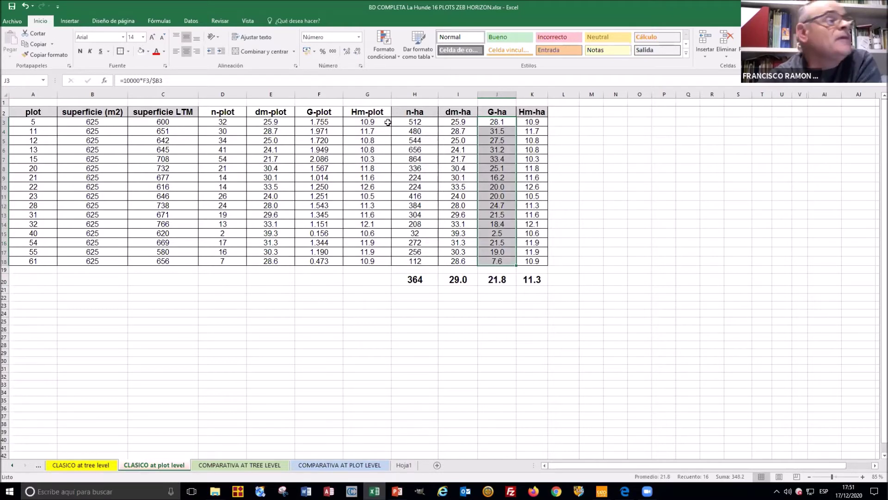
{"action": "left_click", "coordinate": [501, 122]}
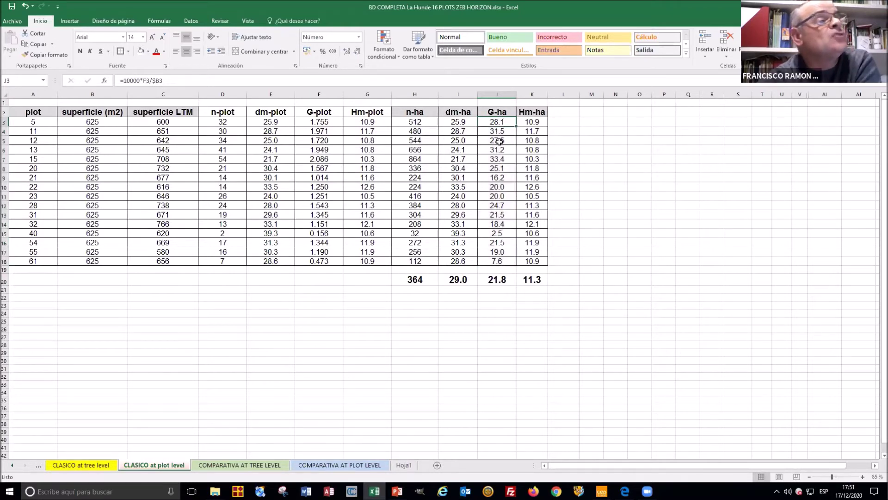
Select the averages row below the plot table and inspect its n-ha, dm-ha, G-ha and Hm-ha cells one by one
{"action": "left_click_drag", "start_coordinate": [415, 279], "coordinate": [532, 279]}
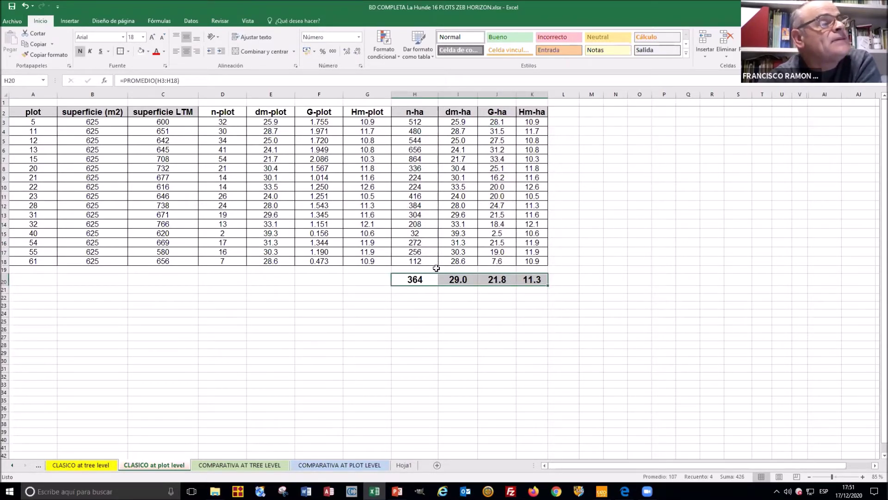
{"action": "left_click", "coordinate": [418, 284]}
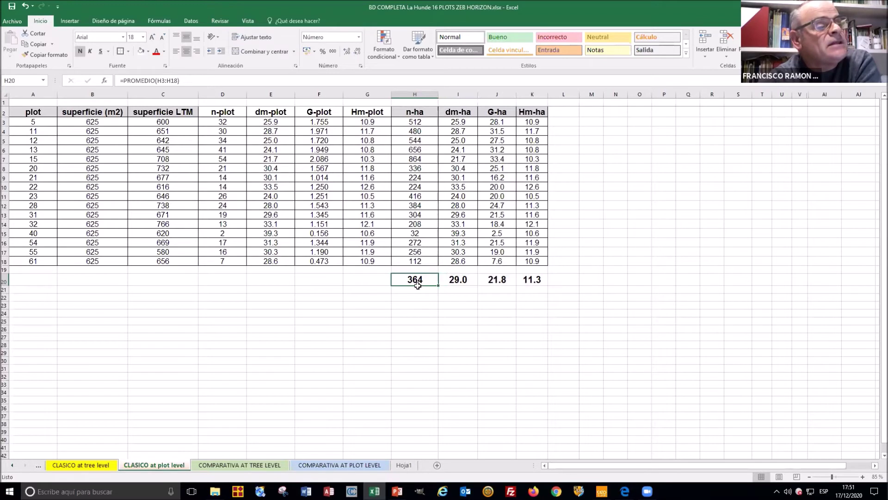
{"action": "left_click", "coordinate": [470, 284]}
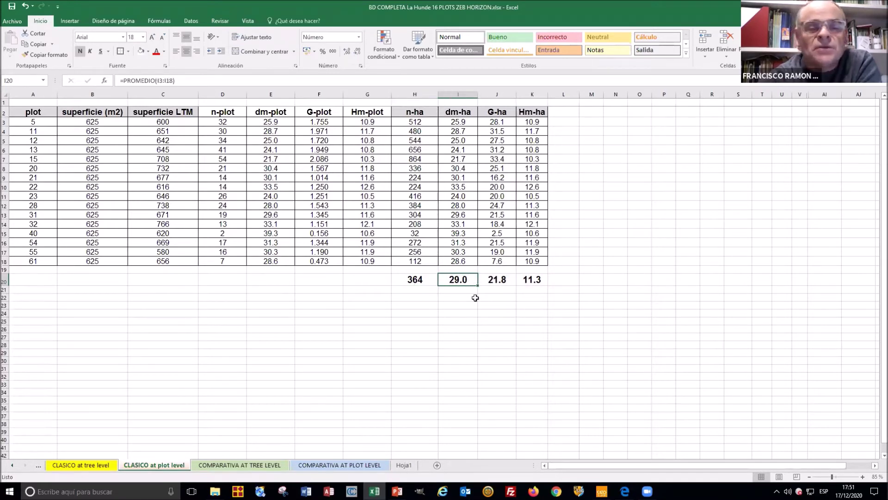
{"action": "left_click", "coordinate": [507, 280]}
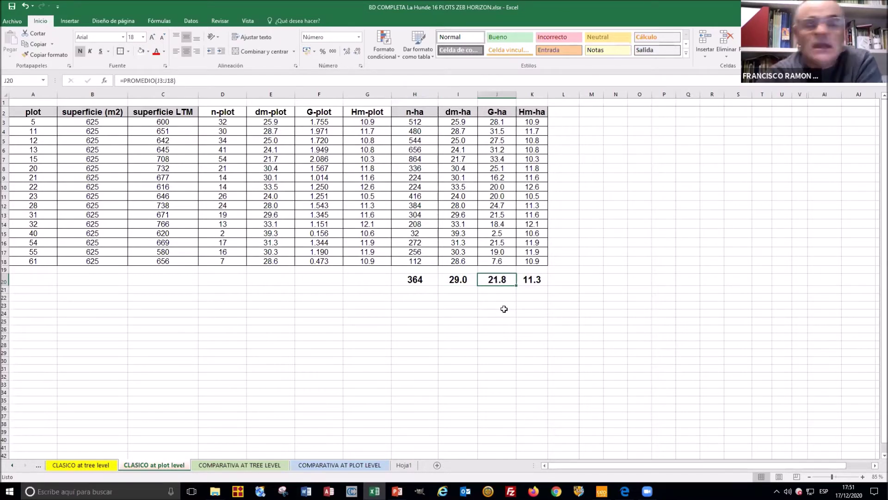
{"action": "left_click", "coordinate": [529, 282]}
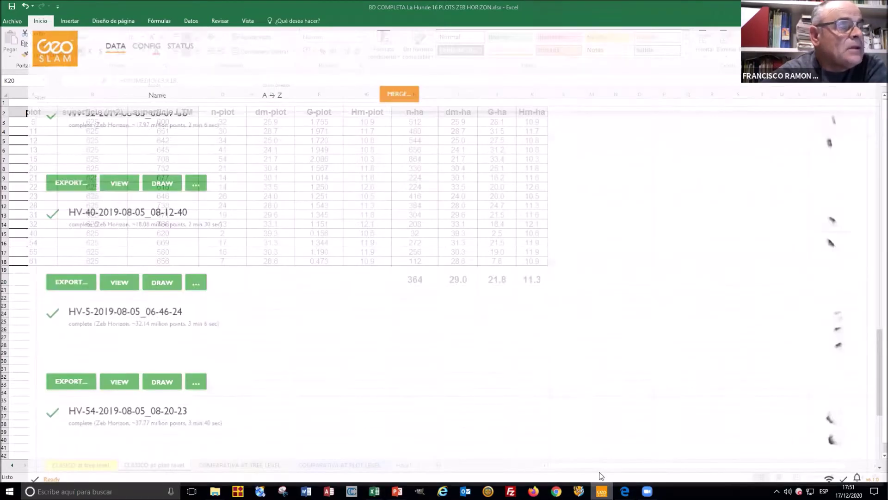
Switch to GeoSLAM Hub and view the beginning of the dataset list with the area for dropping datasets to process
{"action": "left_click", "coordinate": [601, 491]}
{"action": "scroll", "coordinate": [327, 229], "scroll_direction": "up", "scroll_amount": 5}
{"action": "scroll", "coordinate": [333, 232], "scroll_direction": "up", "scroll_amount": 10}
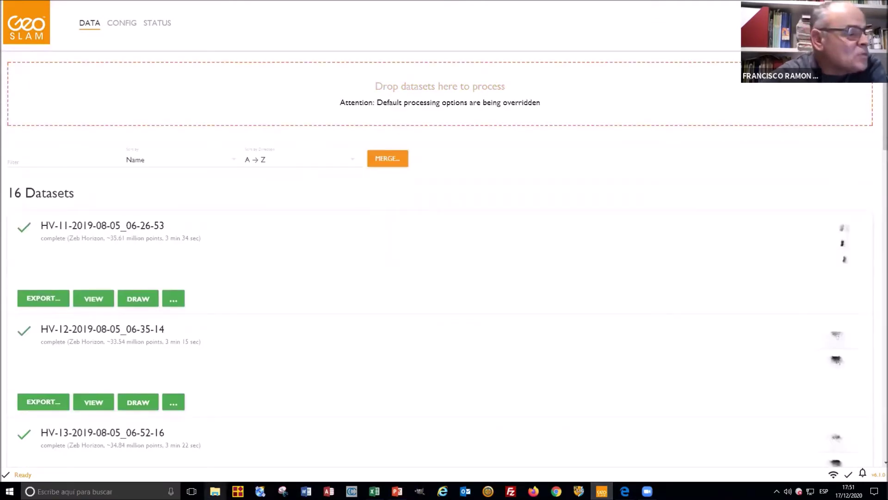
Switch to File Explorer and open the LA HUNDE_VALENCIA 05-08-2019 folder under DATOS BRUTOS REVISADOS ZEBHORIZON-2019 on drive F:
{"action": "mouse_move", "coordinate": [214, 491]}
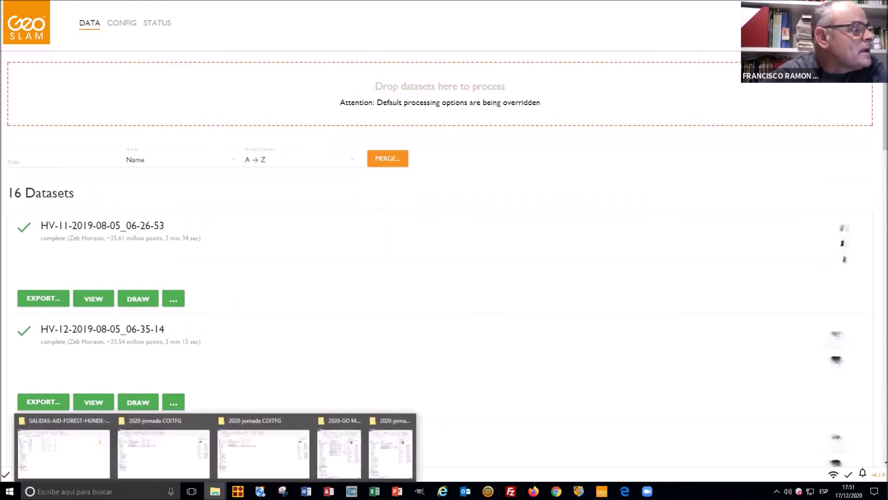
{"action": "left_click", "coordinate": [93, 461]}
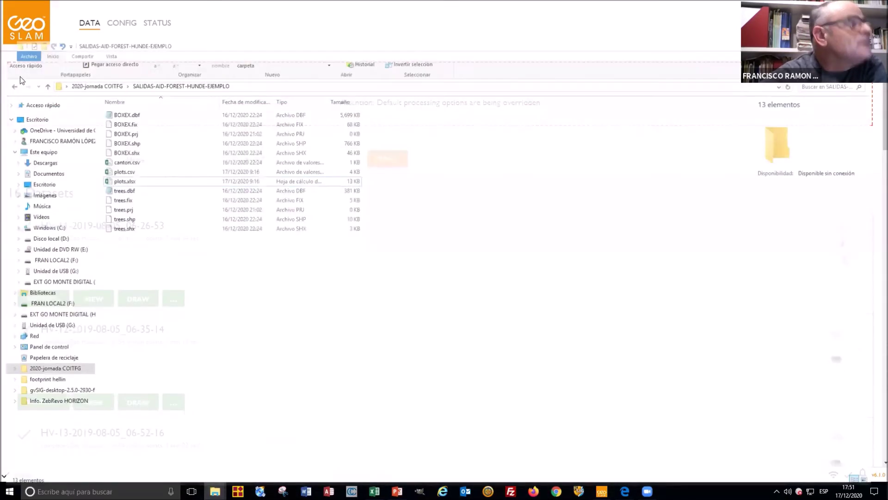
{"action": "left_click", "coordinate": [42, 72]}
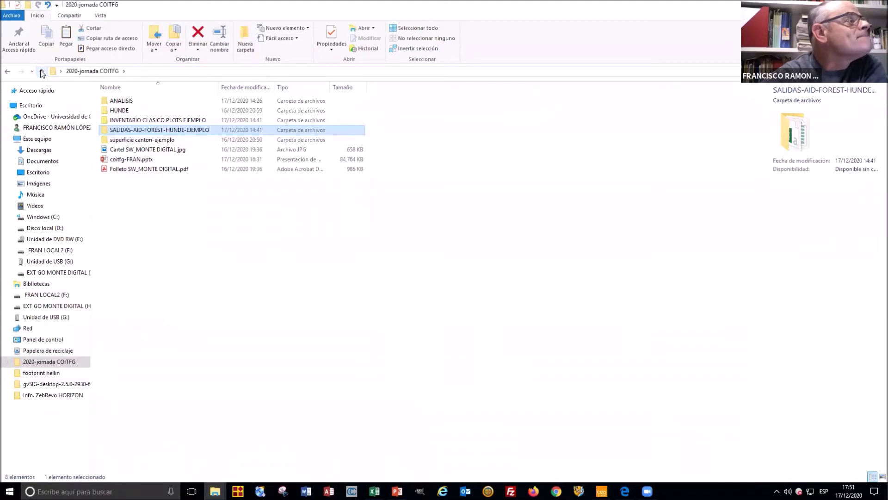
{"action": "left_click", "coordinate": [61, 251]}
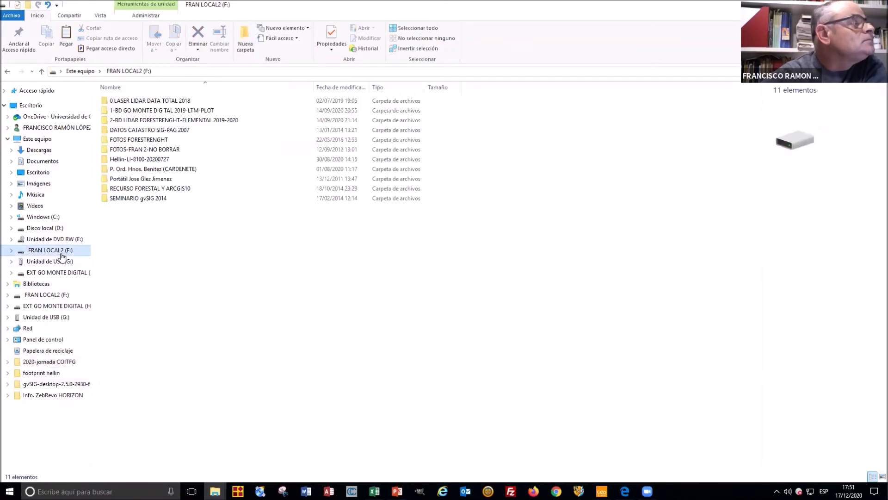
{"action": "double_click", "coordinate": [138, 110]}
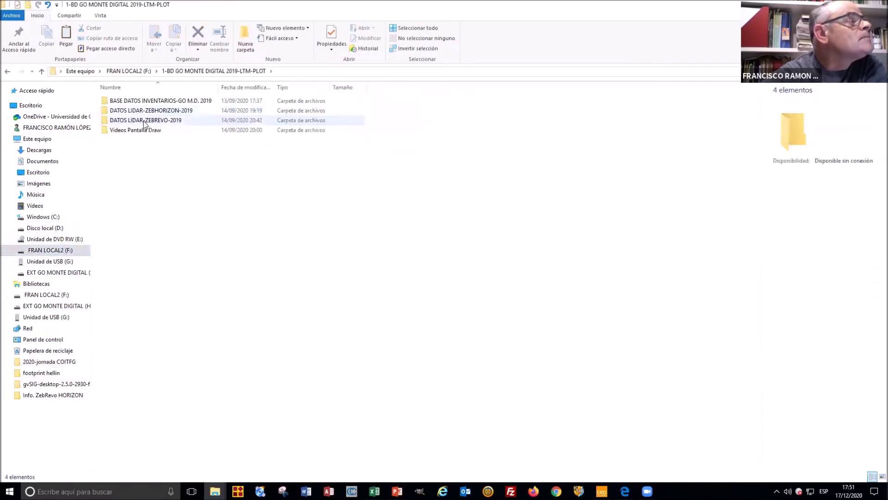
{"action": "double_click", "coordinate": [143, 111]}
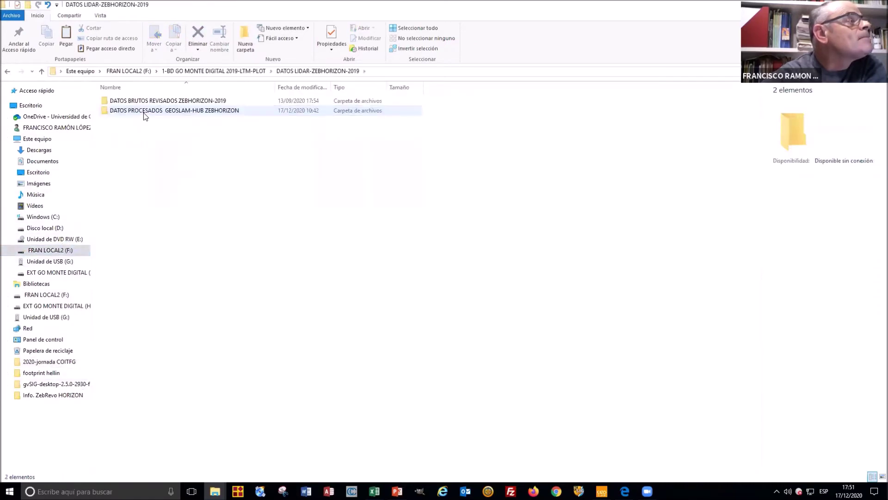
{"action": "double_click", "coordinate": [144, 102]}
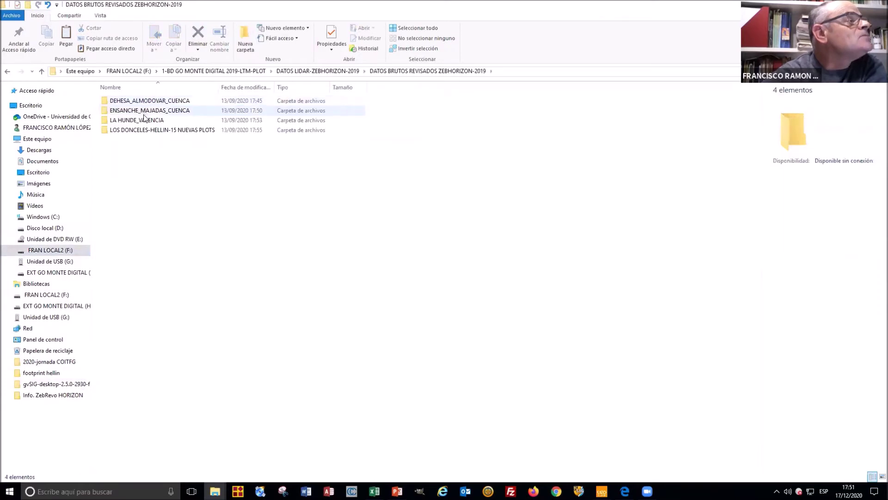
{"action": "double_click", "coordinate": [143, 122]}
{"action": "double_click", "coordinate": [121, 101]}
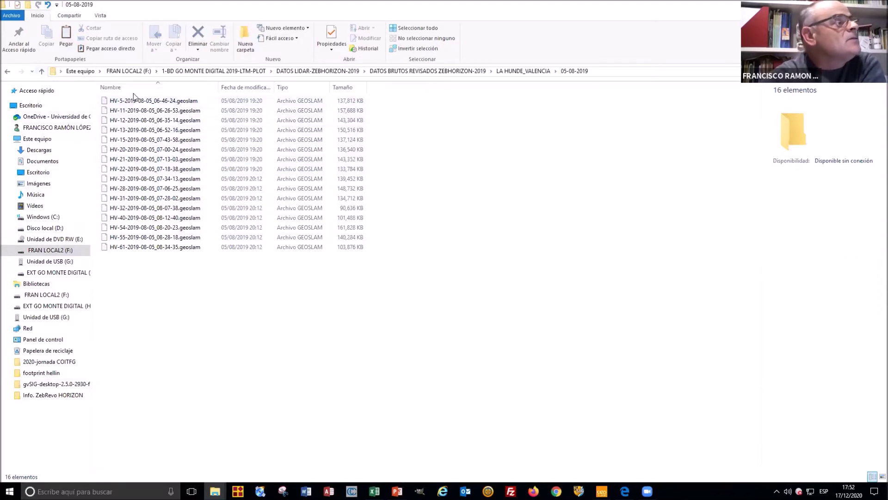
Select HV-5-2019-08-05_06-46-24.geoslam, shrink the folder window over GeoSLAM Hub to demonstrate the file transfer, and return to the Hub
{"action": "left_click", "coordinate": [206, 100]}
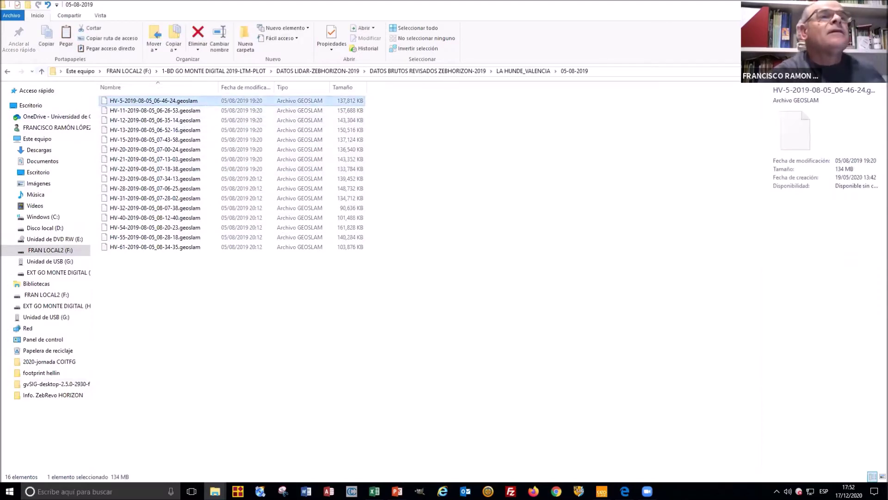
{"action": "key", "text": "super+Down"}
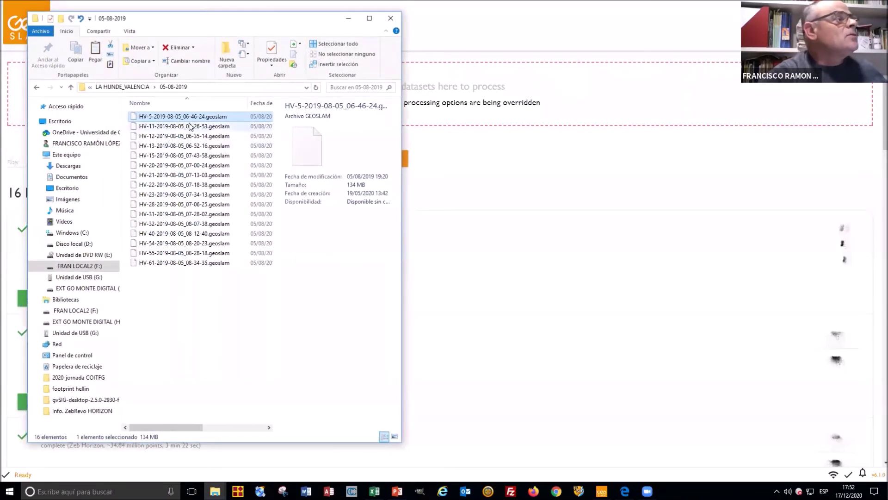
{"action": "left_click_drag", "start_coordinate": [190, 116], "coordinate": [231, 93]}
{"action": "left_click", "coordinate": [510, 300]}
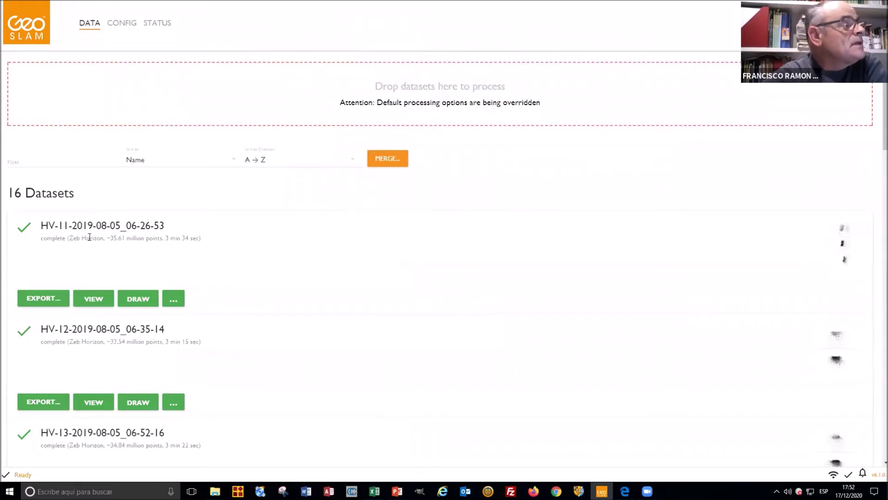
Examine the list of processed La Hunde datasets through its last entry, HV-61, and return to the HV-40 dataset
{"action": "scroll", "coordinate": [86, 235], "scroll_direction": "down", "scroll_amount": 10}
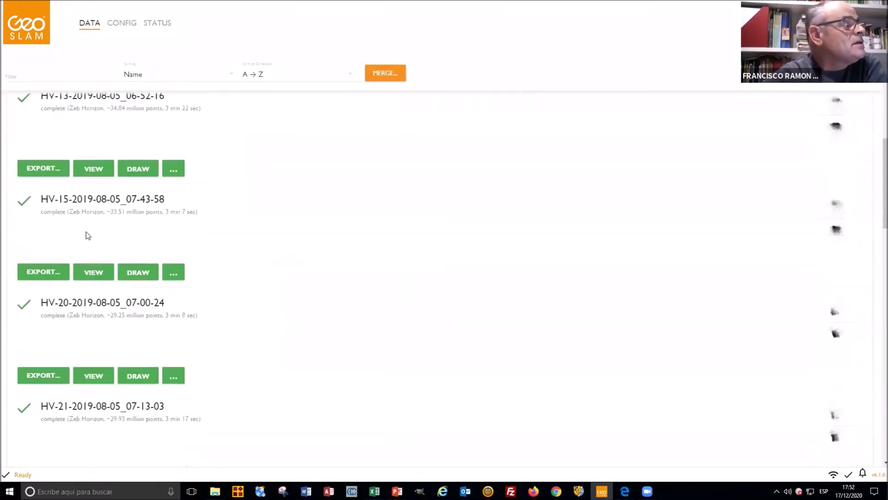
{"action": "scroll", "coordinate": [86, 236], "scroll_direction": "down", "scroll_amount": 3}
{"action": "scroll", "coordinate": [87, 239], "scroll_direction": "down", "scroll_amount": 4}
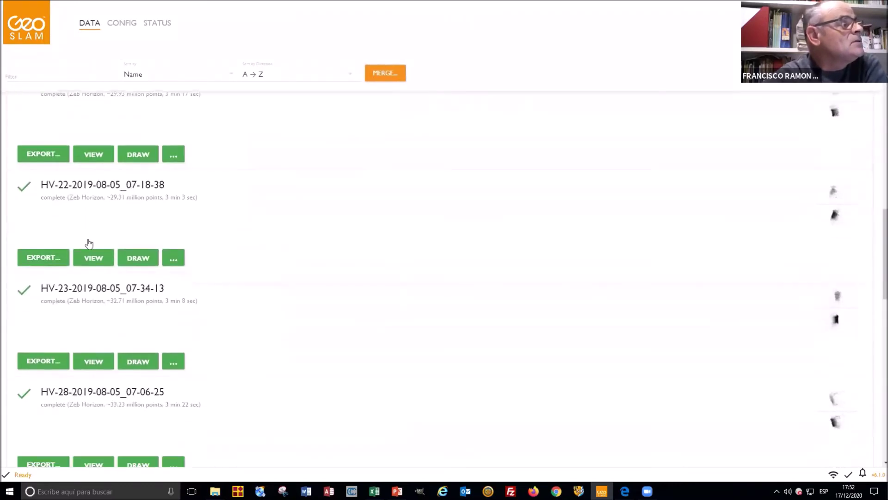
{"action": "scroll", "coordinate": [90, 246], "scroll_direction": "down", "scroll_amount": 7}
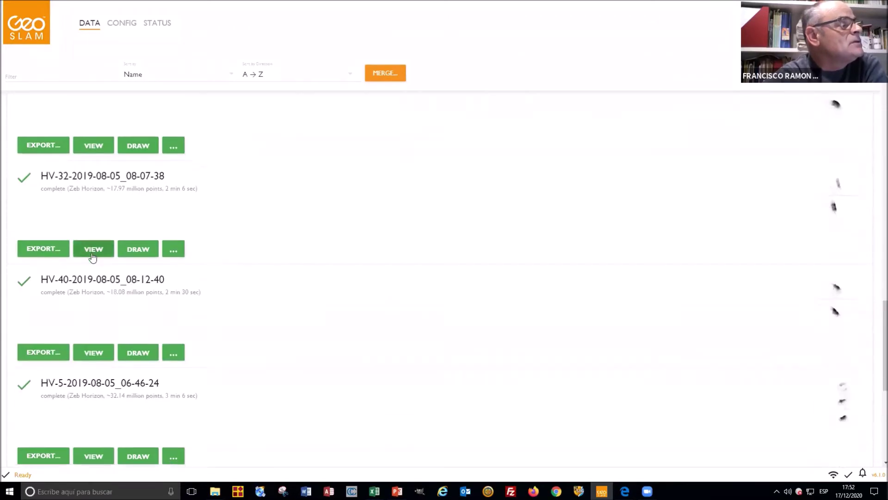
{"action": "scroll", "coordinate": [93, 254], "scroll_direction": "down", "scroll_amount": 5}
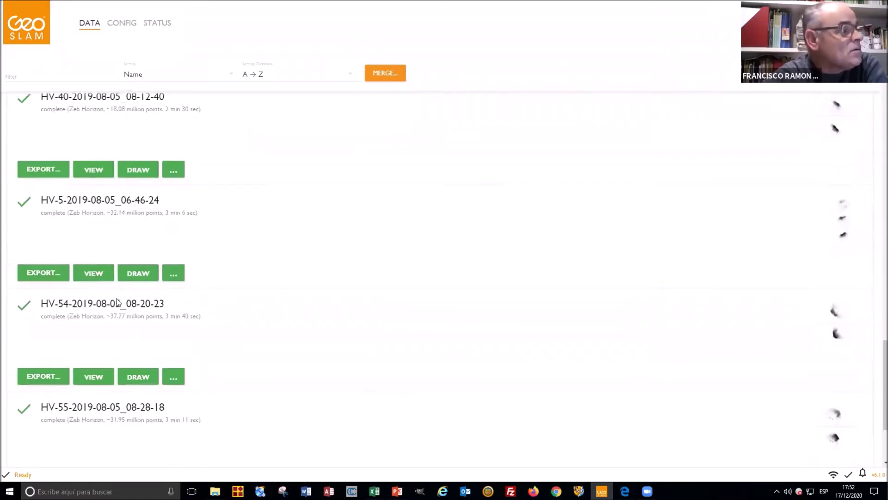
{"action": "scroll", "coordinate": [105, 334], "scroll_direction": "down", "scroll_amount": 3}
{"action": "scroll", "coordinate": [159, 354], "scroll_direction": "up", "scroll_amount": 18}
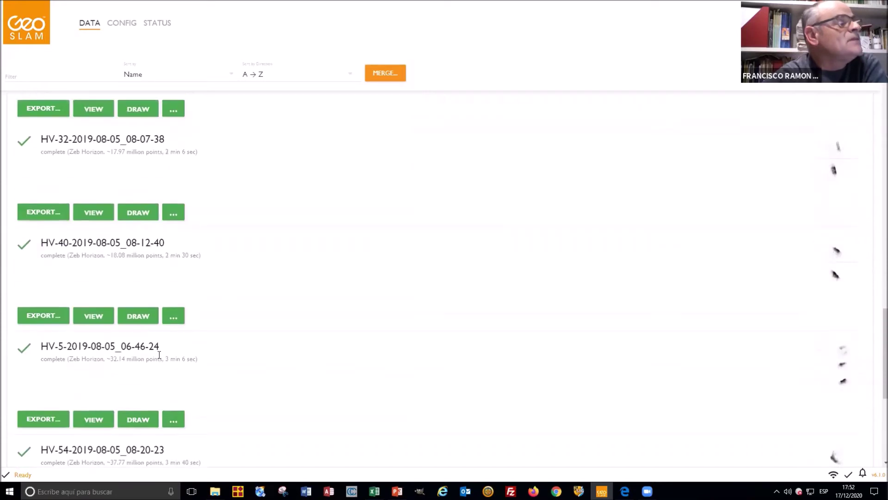
{"action": "scroll", "coordinate": [159, 354], "scroll_direction": "up", "scroll_amount": 10}
{"action": "scroll", "coordinate": [159, 355], "scroll_direction": "down", "scroll_amount": 8}
{"action": "scroll", "coordinate": [160, 354], "scroll_direction": "down", "scroll_amount": 14}
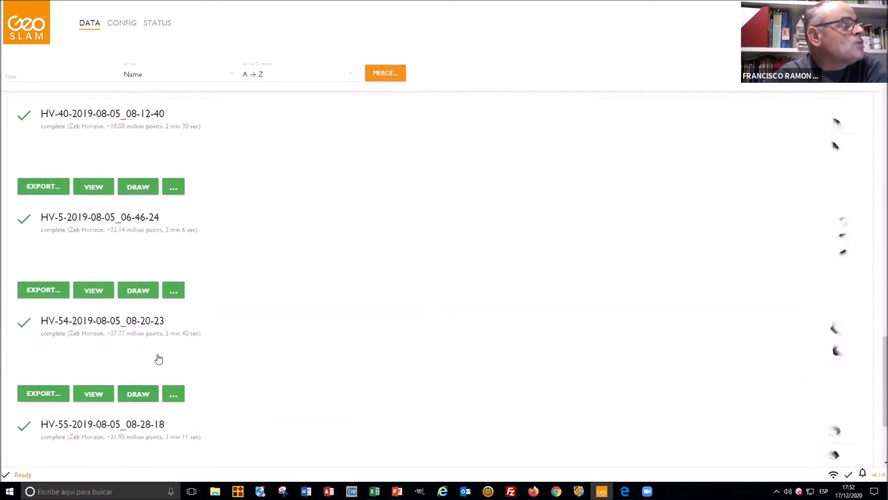
{"action": "scroll", "coordinate": [157, 357], "scroll_direction": "down", "scroll_amount": 5}
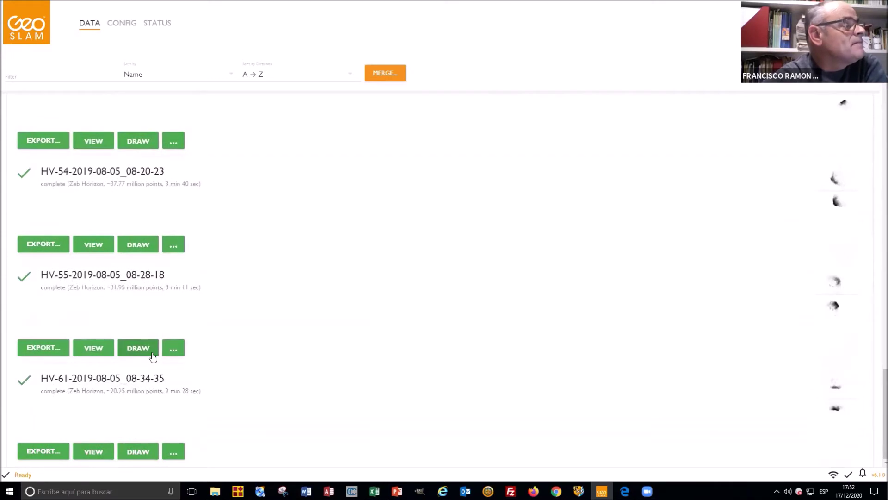
{"action": "scroll", "coordinate": [153, 355], "scroll_direction": "up", "scroll_amount": 6}
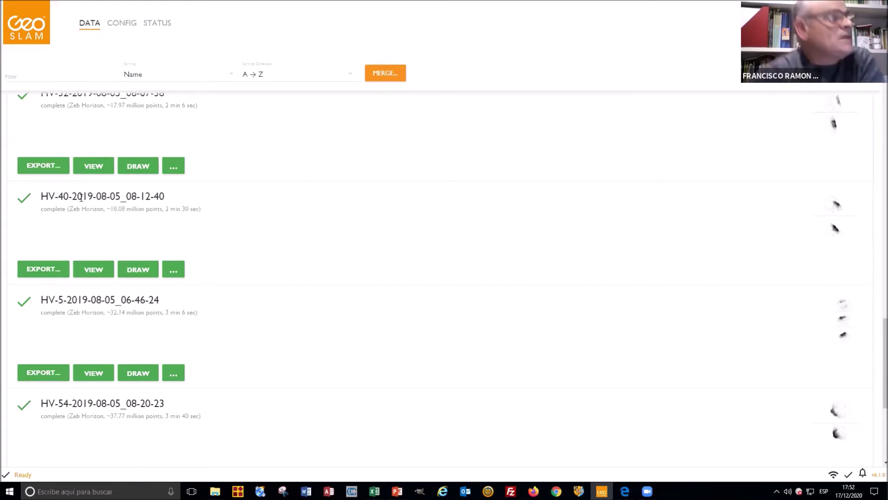
{"action": "left_click", "coordinate": [92, 269]}
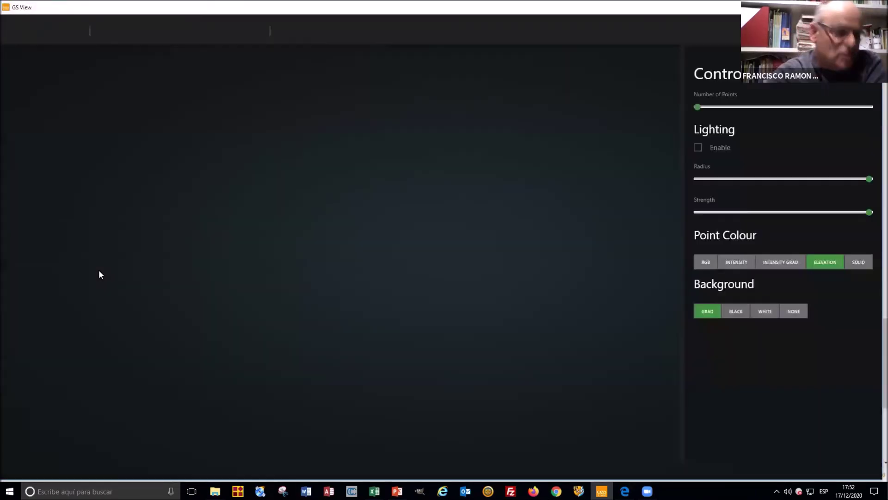
{"action": "left_click", "coordinate": [869, 108]}
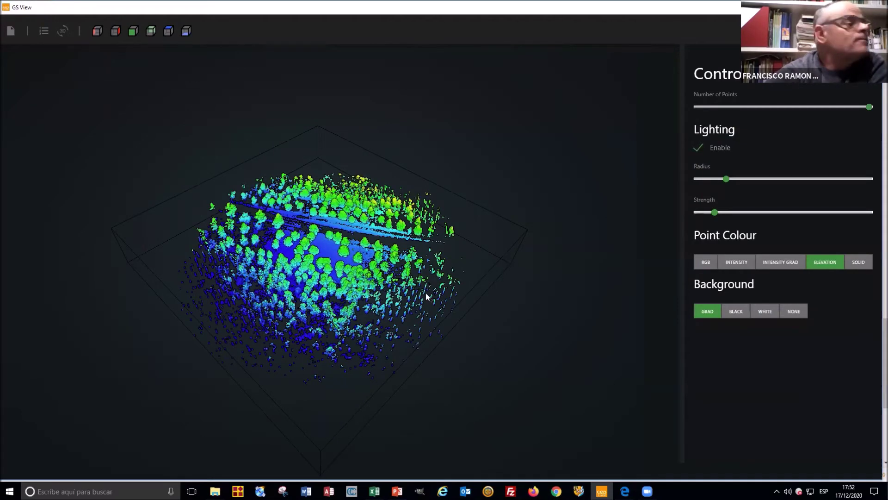
{"action": "left_click_drag", "start_coordinate": [418, 299], "coordinate": [335, 246]}
{"action": "scroll", "coordinate": [335, 246], "scroll_direction": "up", "scroll_amount": 3}
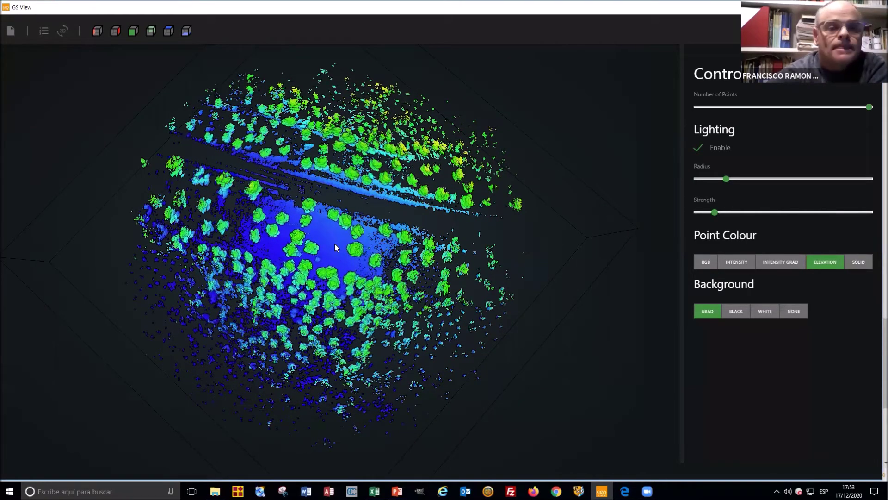
{"action": "scroll", "coordinate": [335, 243], "scroll_direction": "up", "scroll_amount": 5}
{"action": "scroll", "coordinate": [363, 259], "scroll_direction": "up", "scroll_amount": 2}
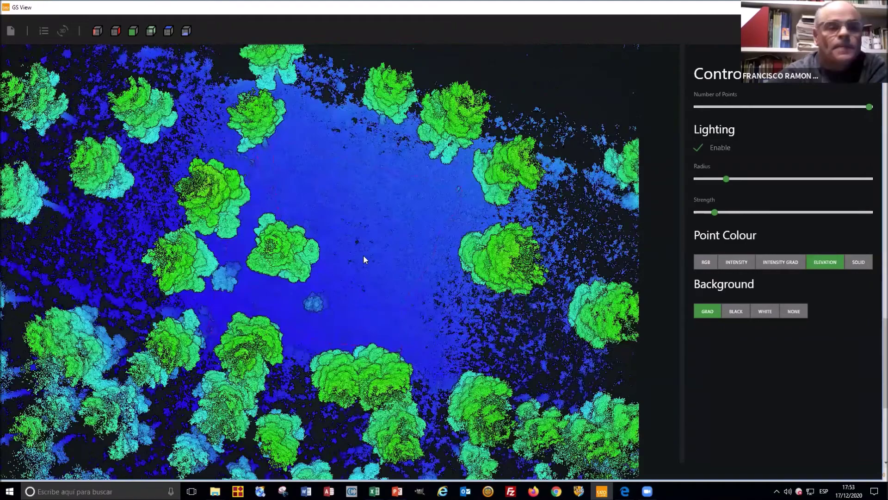
{"action": "scroll", "coordinate": [363, 259], "scroll_direction": "up", "scroll_amount": 2}
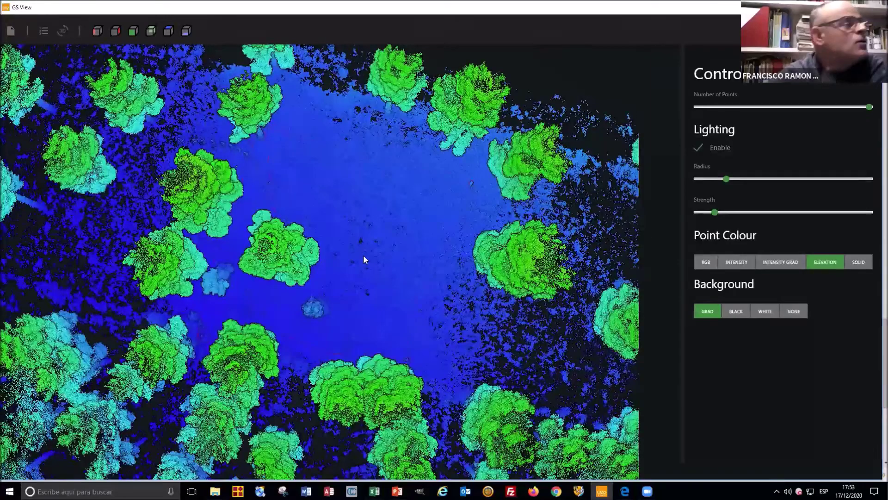
Examine the tree crowns around the central clearing from above, first up close and again with the surrounding forest in view
{"action": "scroll", "coordinate": [363, 259], "scroll_direction": "up", "scroll_amount": 2}
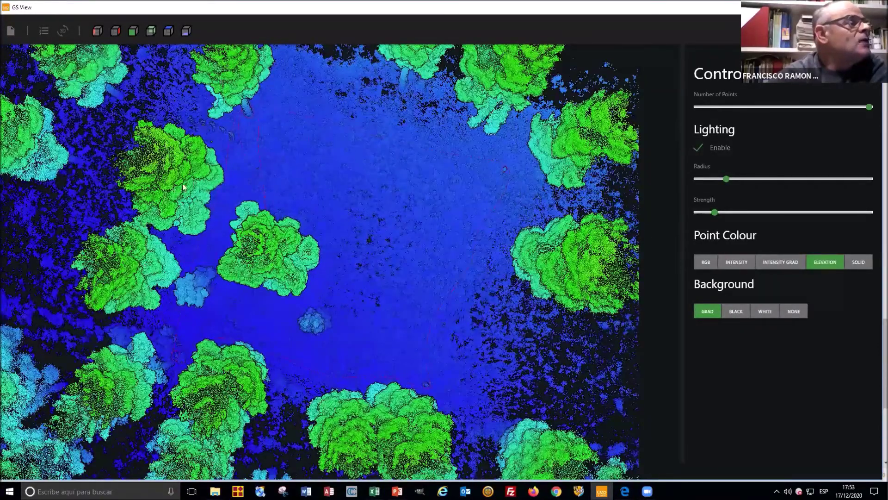
{"action": "scroll", "coordinate": [147, 317], "scroll_direction": "up", "scroll_amount": 1}
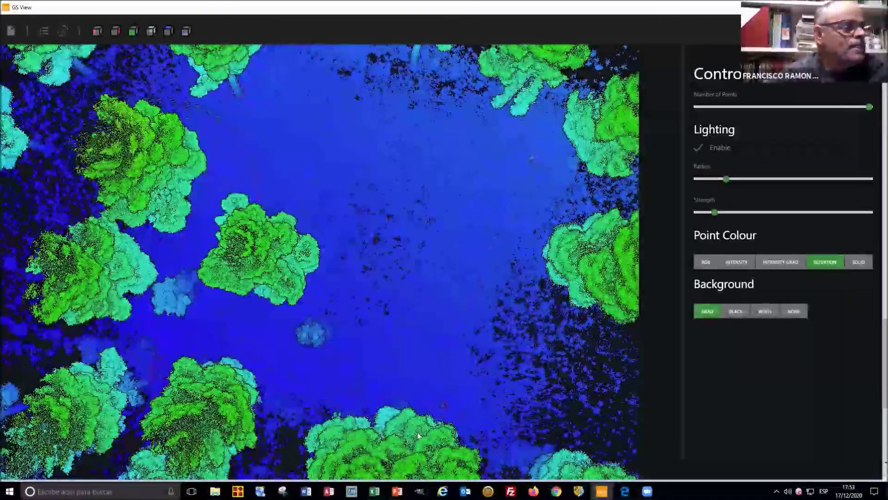
{"action": "scroll", "coordinate": [457, 379], "scroll_direction": "up", "scroll_amount": 3}
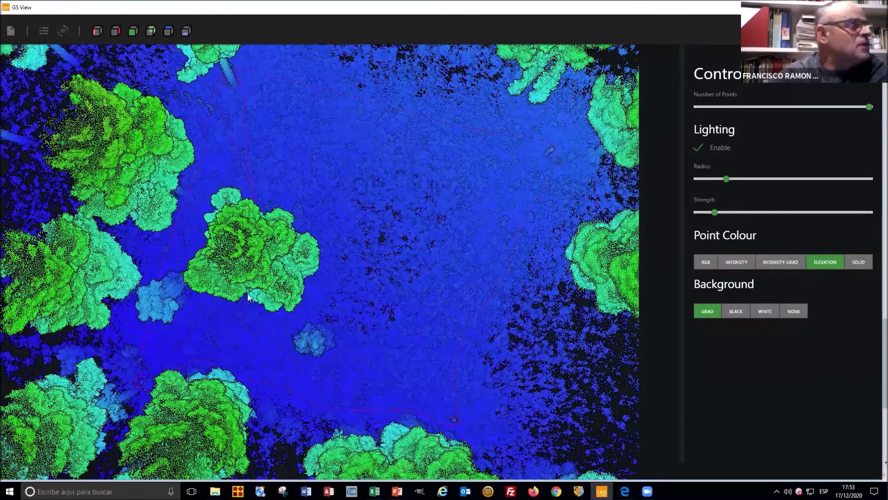
{"action": "scroll", "coordinate": [389, 250], "scroll_direction": "down", "scroll_amount": 2}
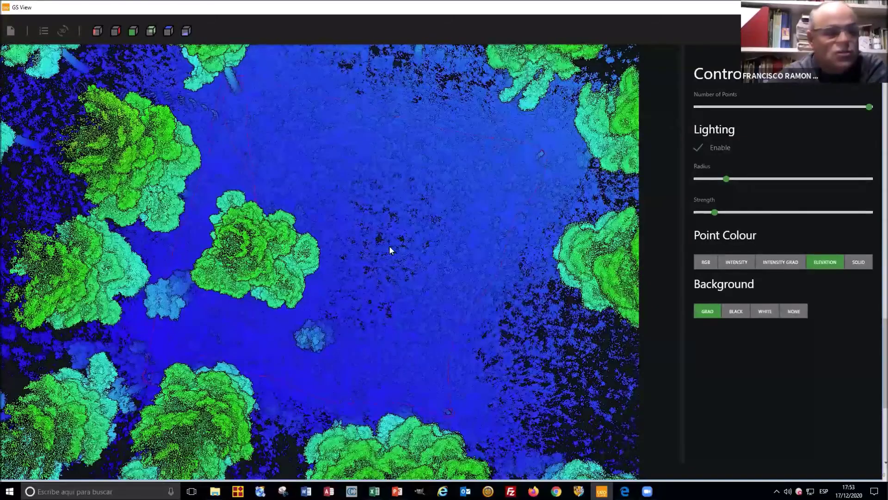
{"action": "scroll", "coordinate": [390, 250], "scroll_direction": "down", "scroll_amount": 3}
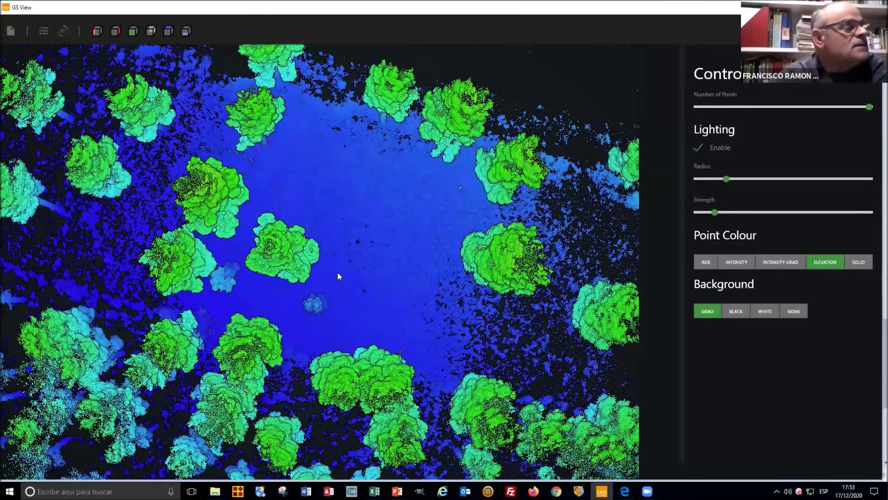
{"action": "scroll", "coordinate": [340, 276], "scroll_direction": "down", "scroll_amount": 3}
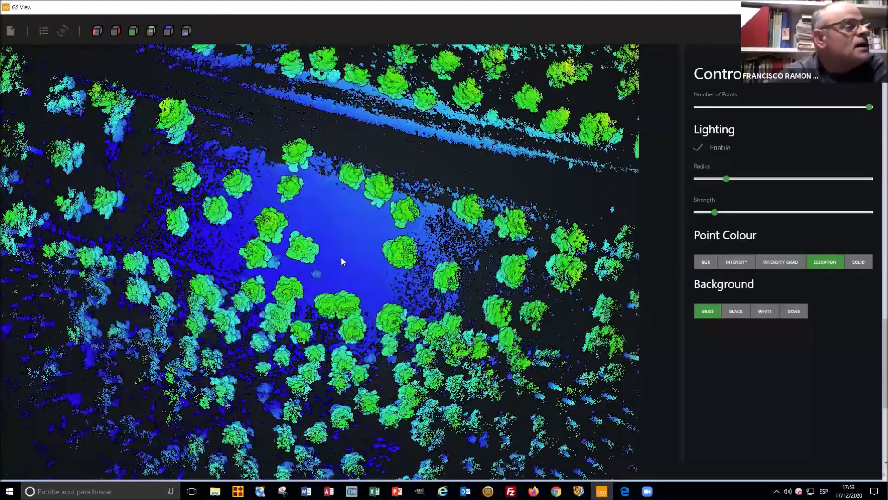
Orbit the HV-40 point cloud down to ground level and inspect the road, the trunks and the scan path among the trees
{"action": "left_click_drag", "start_coordinate": [334, 211], "coordinate": [221, 210]}
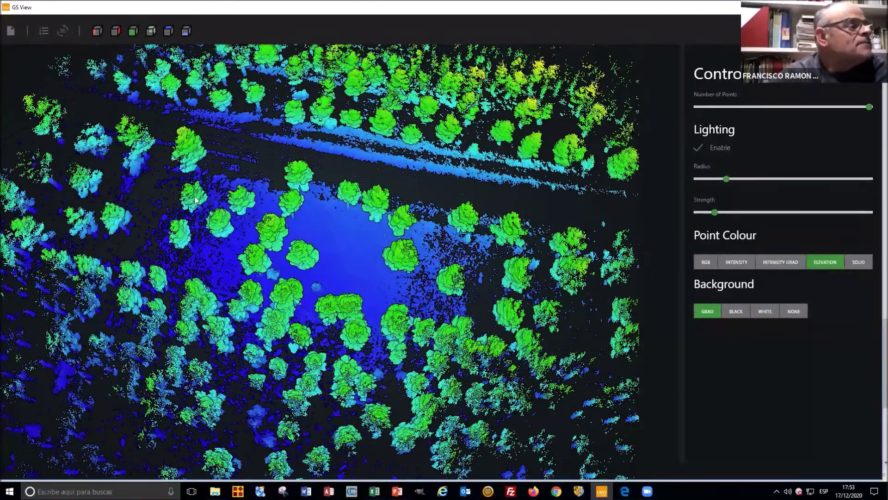
{"action": "left_click_drag", "start_coordinate": [313, 297], "coordinate": [218, 314]}
{"action": "scroll", "coordinate": [335, 310], "scroll_direction": "up", "scroll_amount": 2}
{"action": "scroll", "coordinate": [335, 311], "scroll_direction": "down", "scroll_amount": 2}
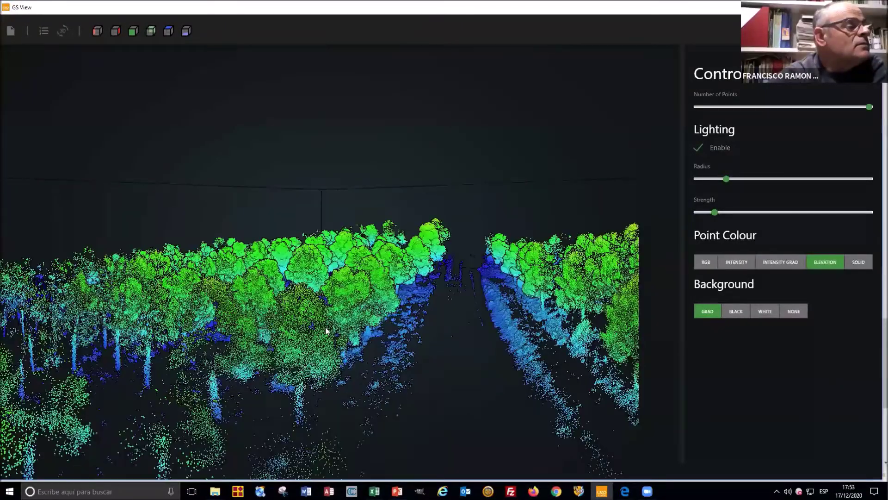
{"action": "left_click_drag", "start_coordinate": [330, 332], "coordinate": [393, 362]}
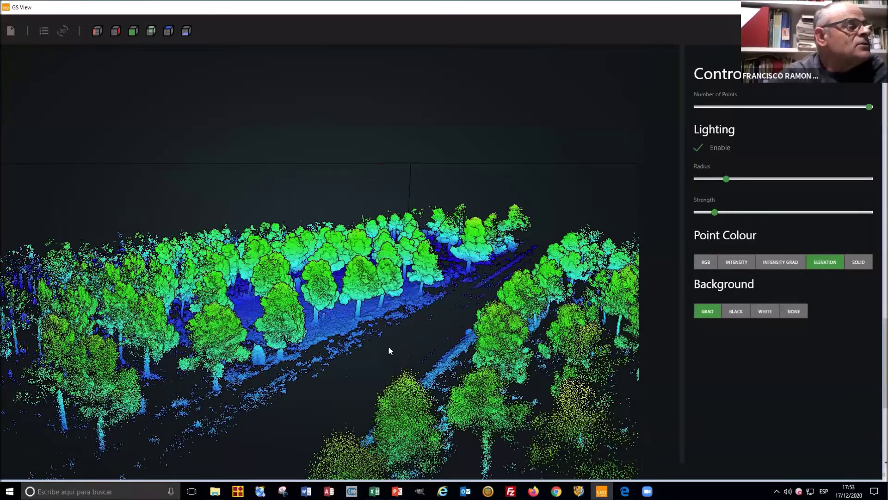
{"action": "scroll", "coordinate": [382, 326], "scroll_direction": "up", "scroll_amount": 3}
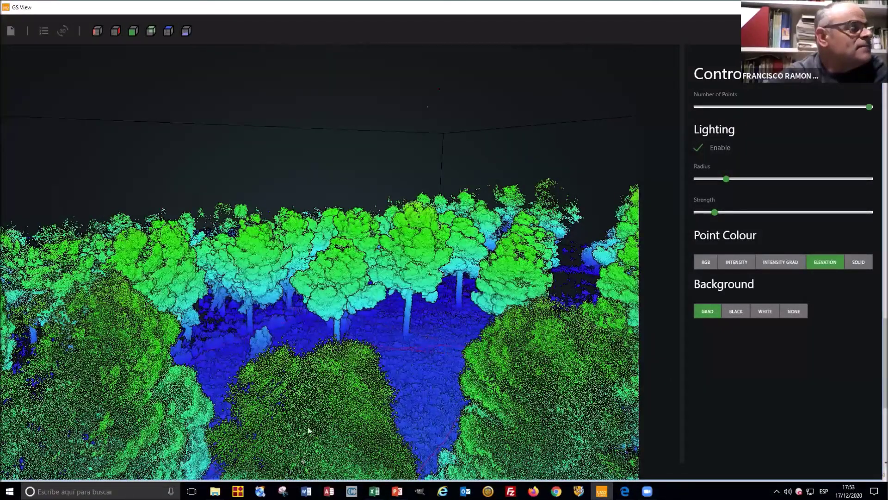
{"action": "left_click_drag", "start_coordinate": [309, 430], "coordinate": [309, 417]}
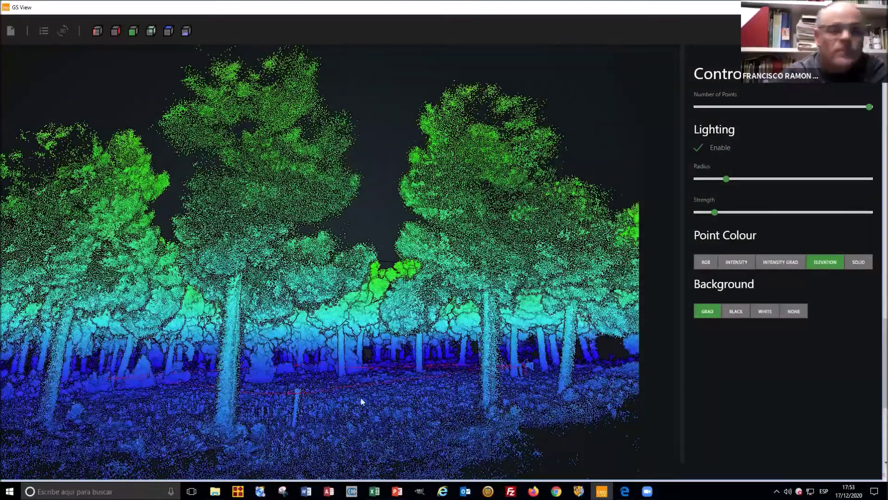
{"action": "left_click_drag", "start_coordinate": [363, 405], "coordinate": [367, 270]}
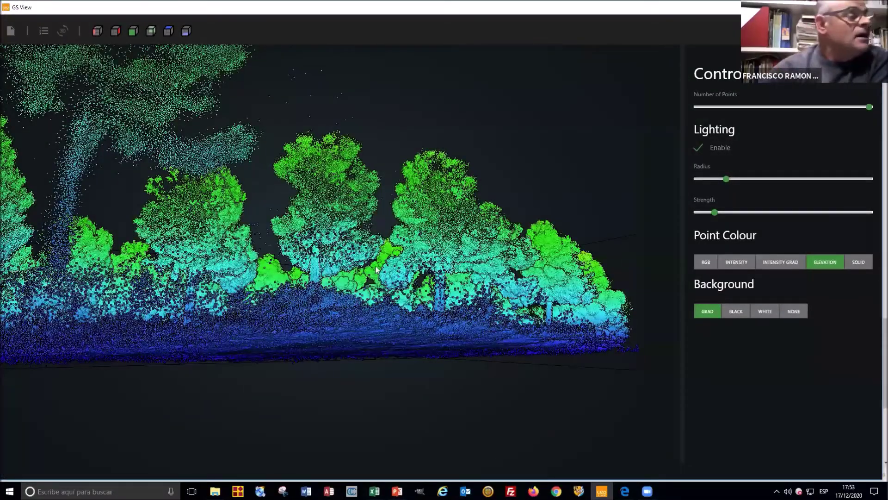
{"action": "scroll", "coordinate": [393, 349], "scroll_direction": "up", "scroll_amount": 5}
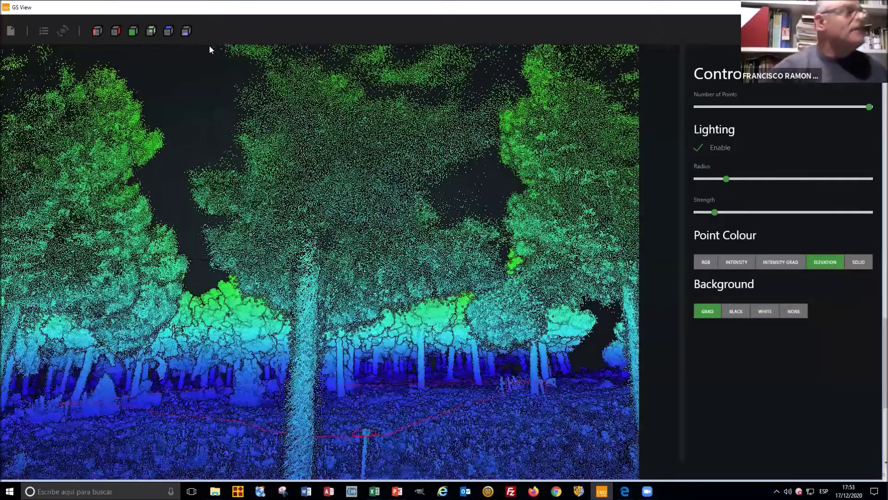
Set the point cloud to the top view and examine the whole plot, its central clearing and the trees bordering it
{"action": "left_click", "coordinate": [169, 31]}
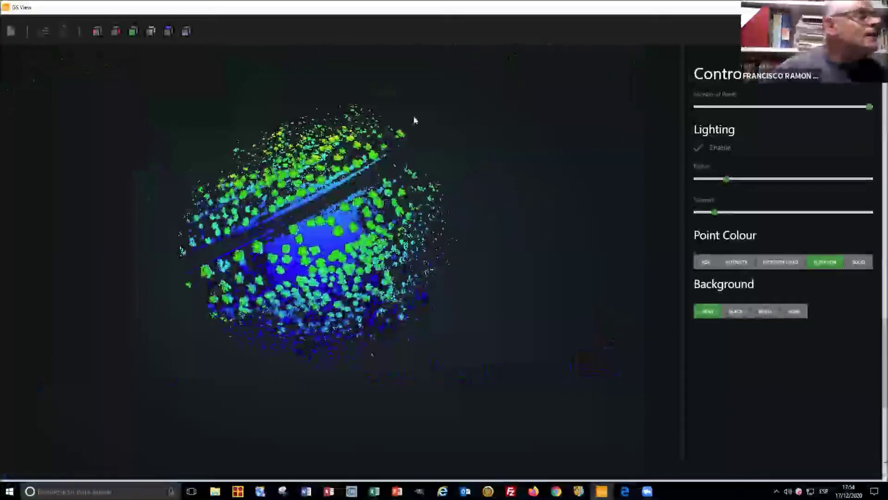
{"action": "scroll", "coordinate": [296, 202], "scroll_direction": "up", "scroll_amount": 3}
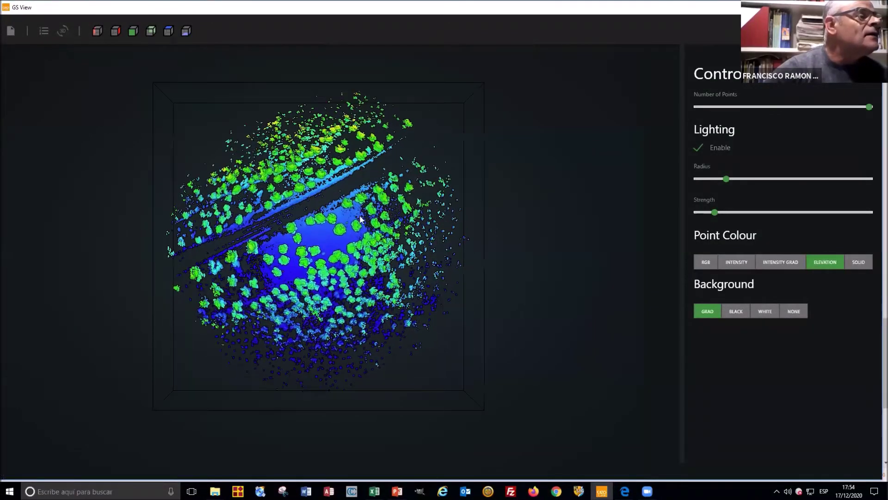
{"action": "scroll", "coordinate": [396, 332], "scroll_direction": "up", "scroll_amount": 1}
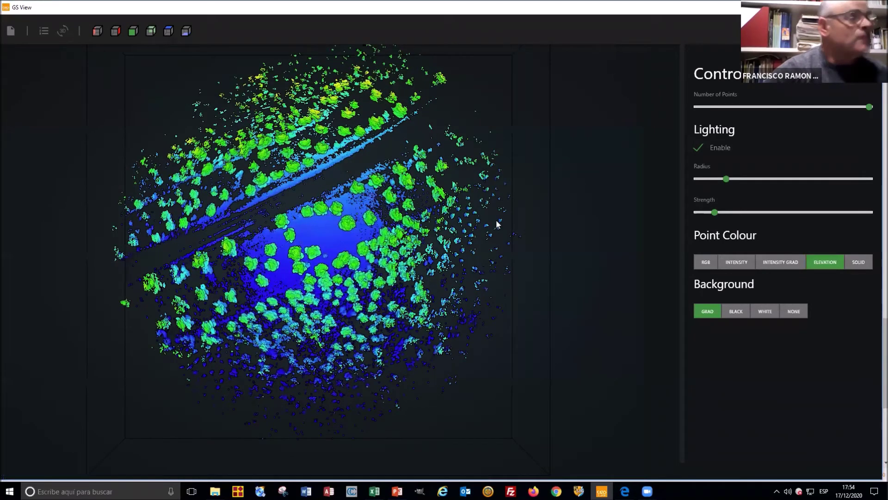
{"action": "scroll", "coordinate": [431, 103], "scroll_direction": "up", "scroll_amount": 1}
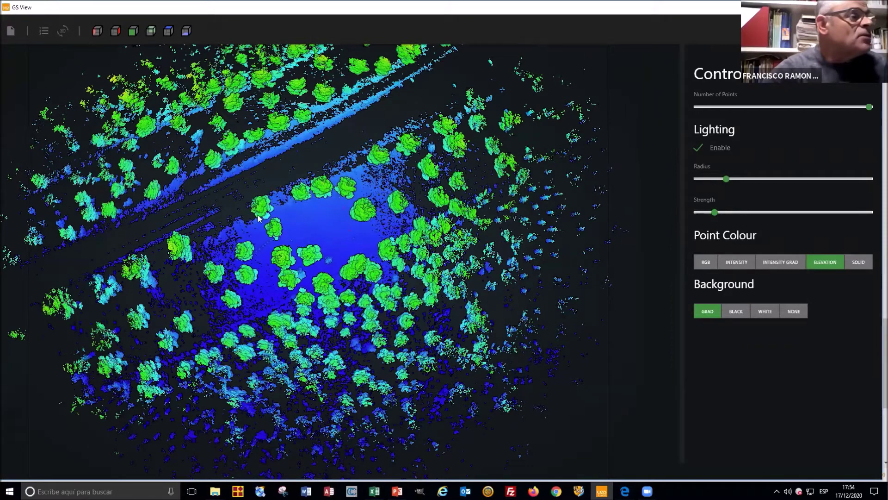
{"action": "left_click_drag", "start_coordinate": [335, 130], "coordinate": [390, 115]}
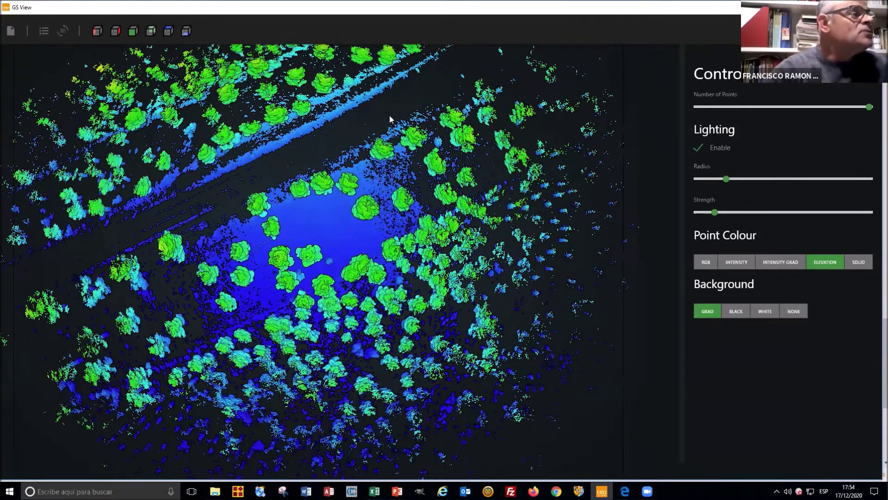
{"action": "scroll", "coordinate": [277, 294], "scroll_direction": "up", "scroll_amount": 2}
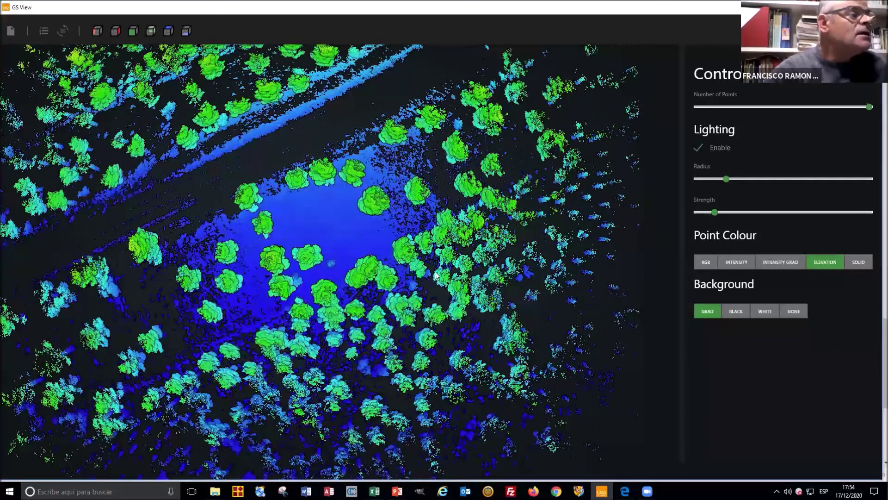
{"action": "scroll", "coordinate": [383, 250], "scroll_direction": "up", "scroll_amount": 3}
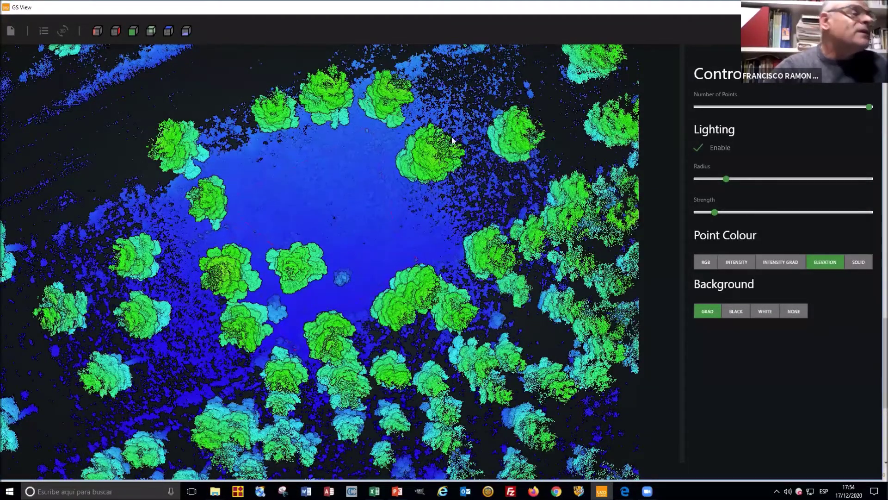
{"action": "scroll", "coordinate": [351, 245], "scroll_direction": "down", "scroll_amount": 1}
{"action": "scroll", "coordinate": [396, 193], "scroll_direction": "down", "scroll_amount": 2}
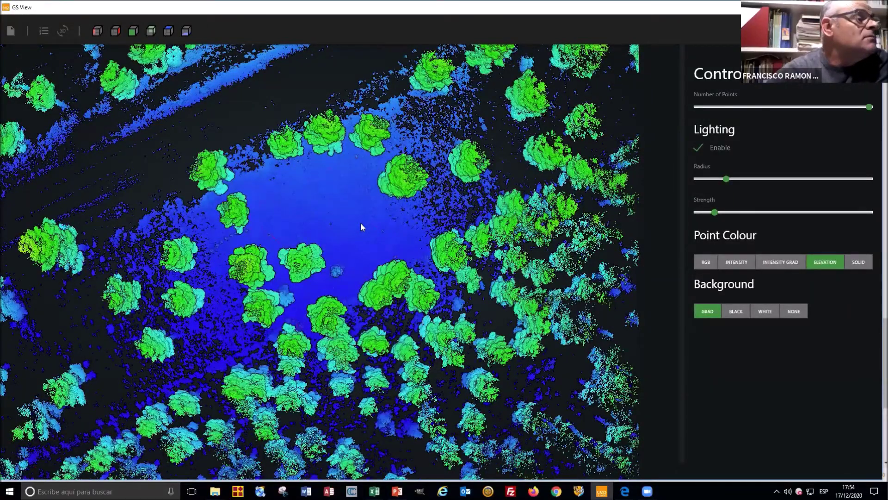
{"action": "scroll", "coordinate": [361, 224], "scroll_direction": "down", "scroll_amount": 1}
{"action": "scroll", "coordinate": [361, 226], "scroll_direction": "down", "scroll_amount": 3}
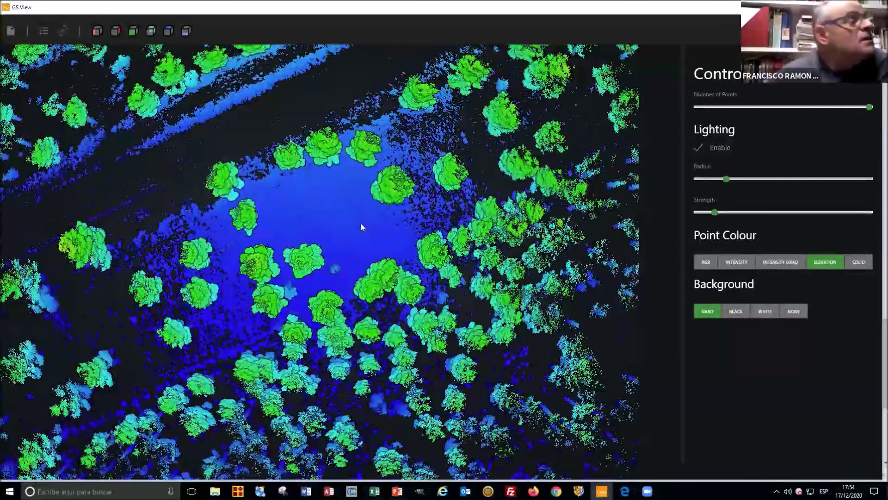
{"action": "left_click_drag", "start_coordinate": [361, 226], "coordinate": [359, 185]}
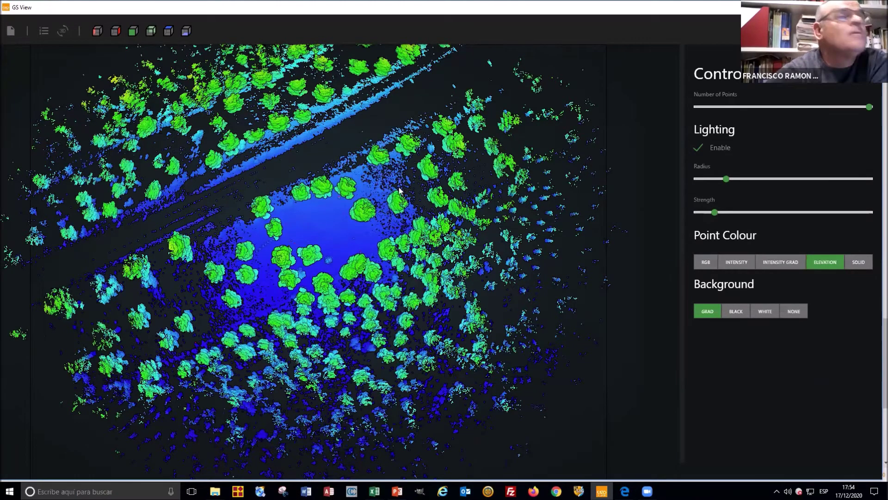
{"action": "key", "text": "alt+F4"}
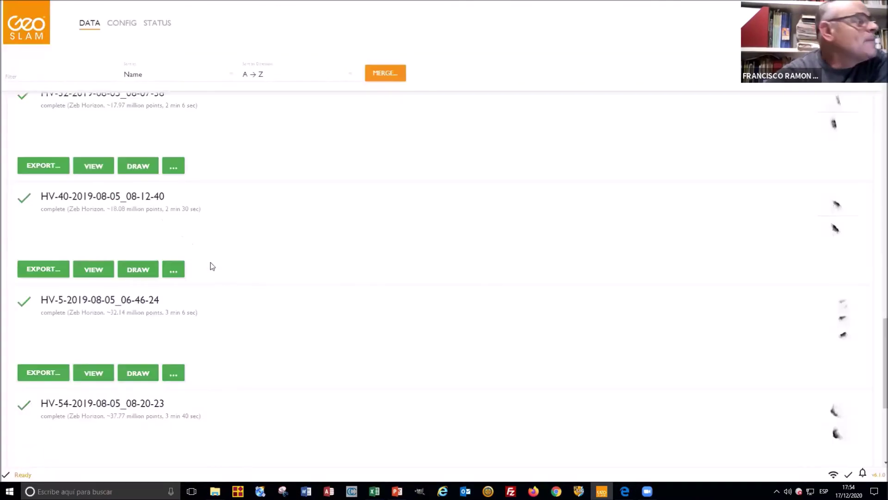
{"action": "left_click", "coordinate": [143, 271]}
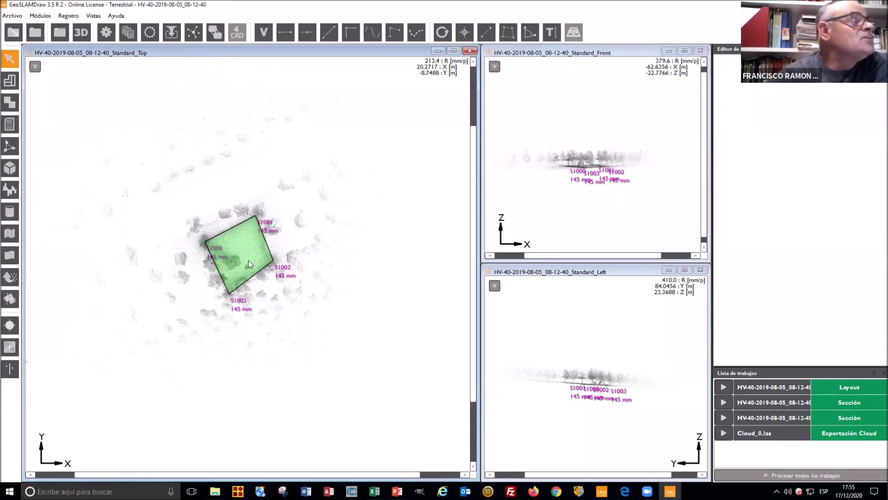
{"action": "scroll", "coordinate": [231, 251], "scroll_direction": "up", "scroll_amount": 2}
{"action": "scroll", "coordinate": [231, 251], "scroll_direction": "up", "scroll_amount": 2}
{"action": "scroll", "coordinate": [284, 254], "scroll_direction": "up", "scroll_amount": 1}
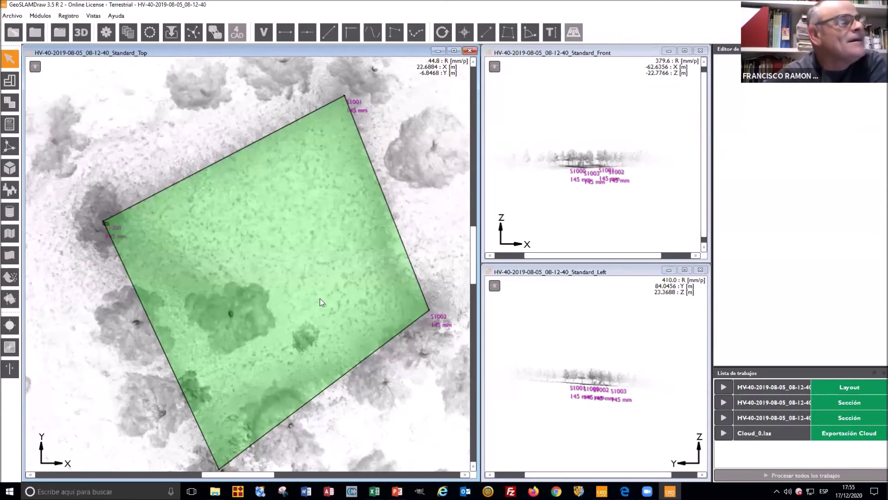
{"action": "scroll", "coordinate": [319, 295], "scroll_direction": "down", "scroll_amount": 1}
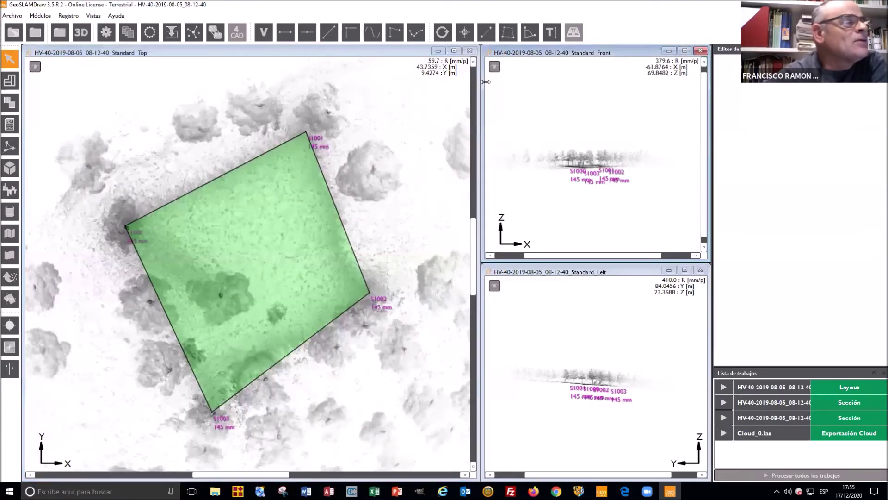
{"action": "left_click", "coordinate": [454, 50]}
{"action": "scroll", "coordinate": [273, 257], "scroll_direction": "up", "scroll_amount": 1}
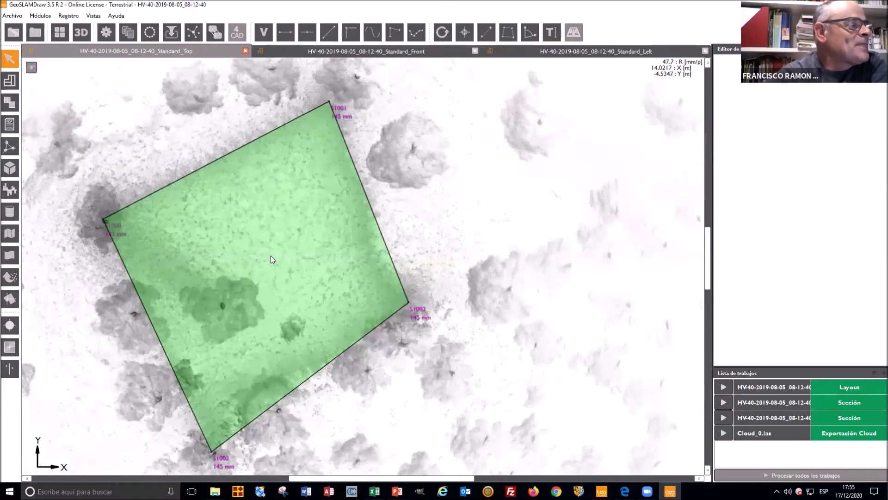
{"action": "scroll", "coordinate": [273, 259], "scroll_direction": "up", "scroll_amount": 1}
{"action": "scroll", "coordinate": [305, 317], "scroll_direction": "down", "scroll_amount": 1}
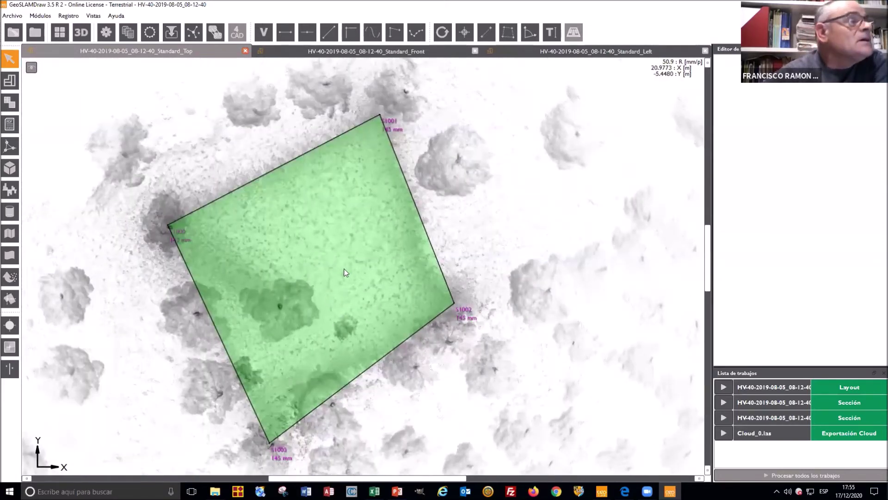
Delete the green Cloud_0.las export area between the four corner spheres and confirm its removal
{"action": "left_click", "coordinate": [330, 258]}
{"action": "right_click", "coordinate": [330, 259]}
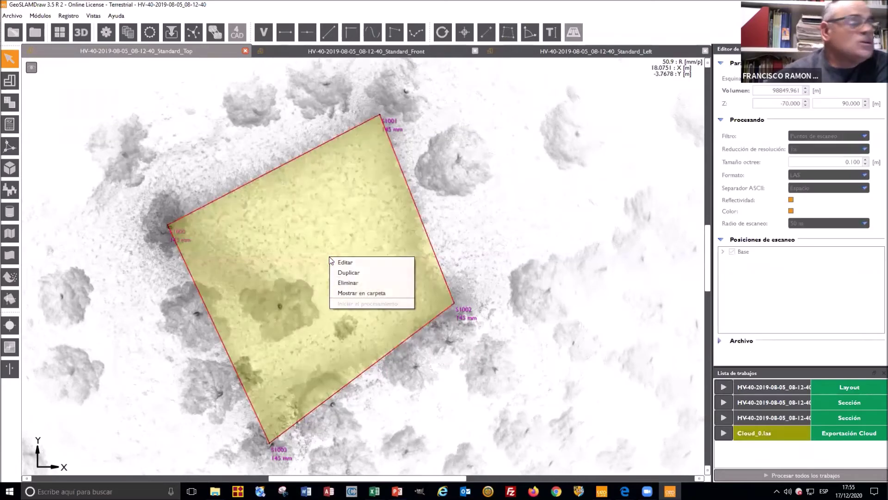
{"action": "left_click", "coordinate": [346, 284]}
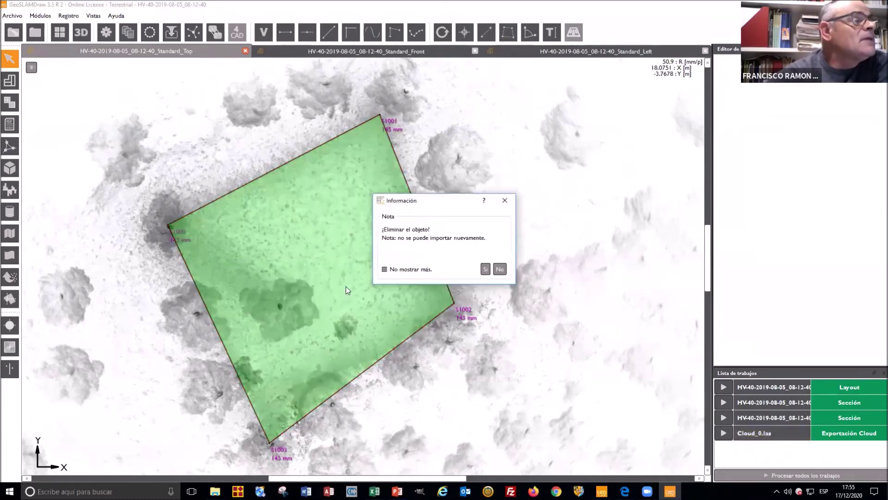
{"action": "left_click", "coordinate": [485, 269]}
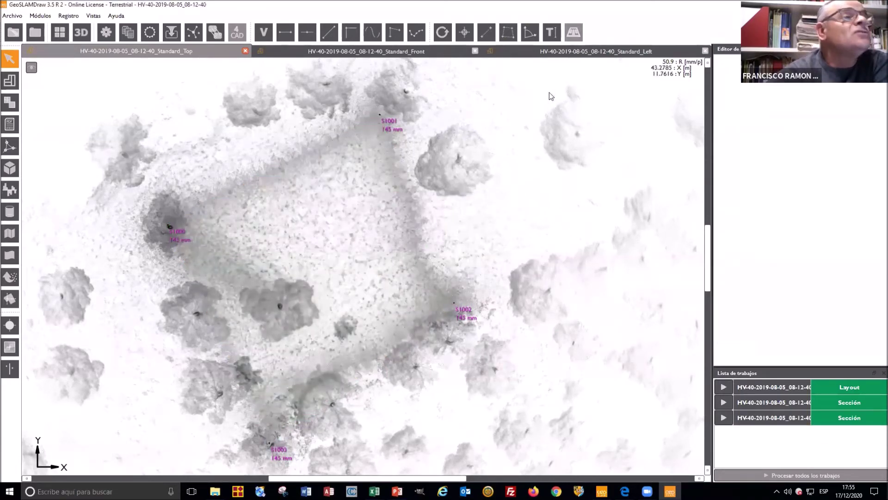
Show the front view of the HV-40 scan and inspect the trunks and corner spheres close to the ground
{"action": "left_click", "coordinate": [435, 53]}
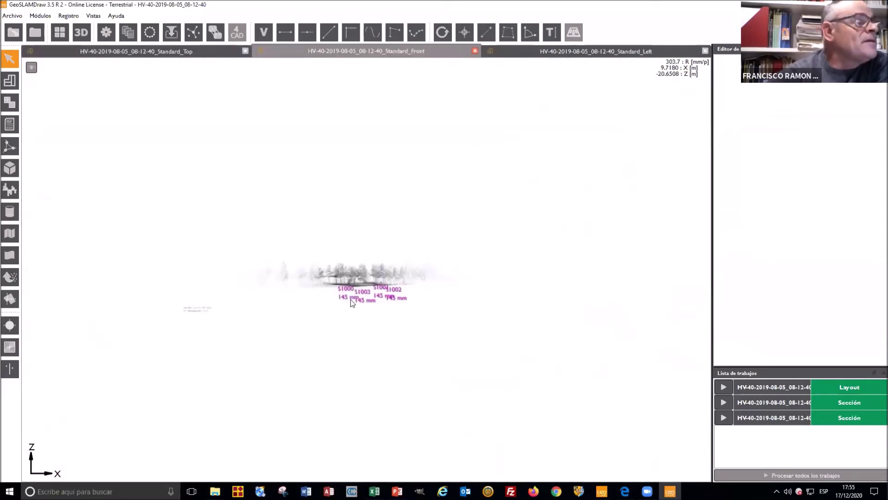
{"action": "scroll", "coordinate": [351, 303], "scroll_direction": "up", "scroll_amount": 5}
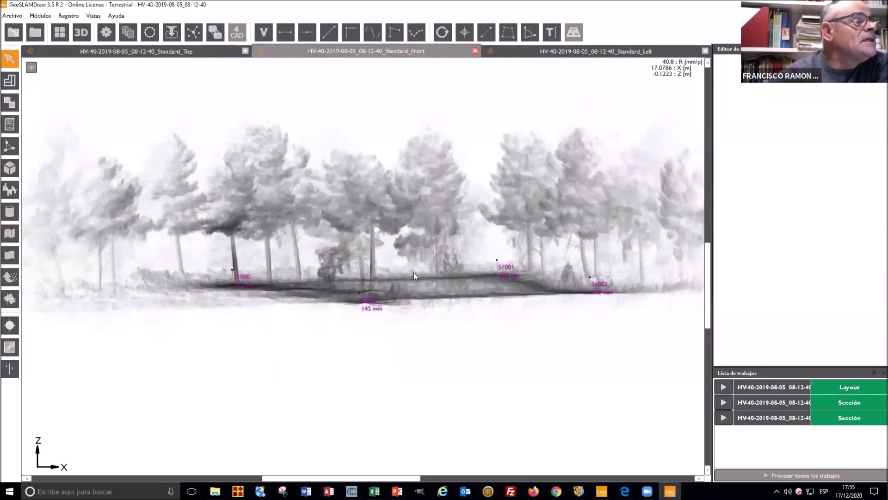
{"action": "scroll", "coordinate": [270, 294], "scroll_direction": "up", "scroll_amount": 3}
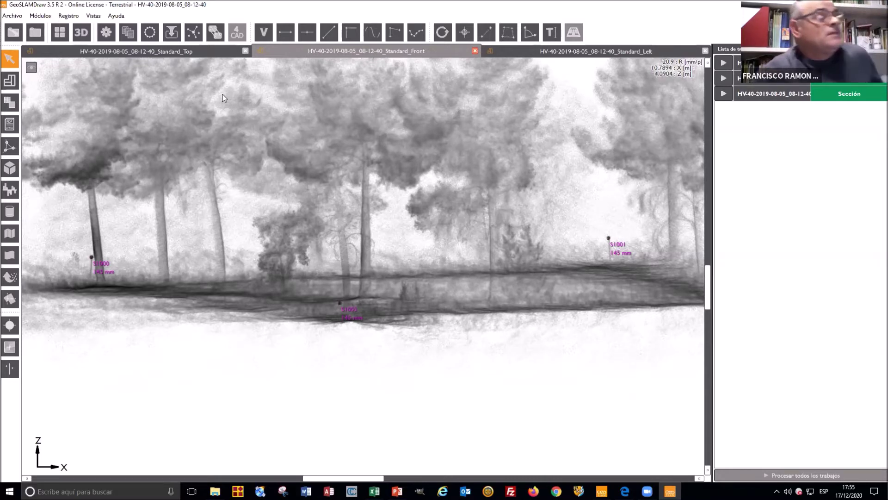
In the HV-40 top view, draw a closed point cloud export area through the corner spheres S1000, S1001, S1002 and S1003
{"action": "left_click", "coordinate": [167, 54]}
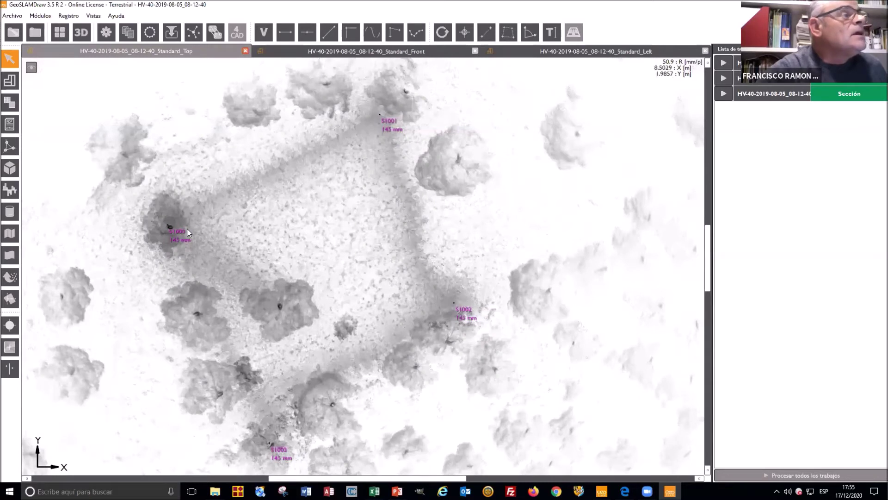
{"action": "left_click", "coordinate": [7, 279]}
{"action": "left_click", "coordinate": [168, 221]}
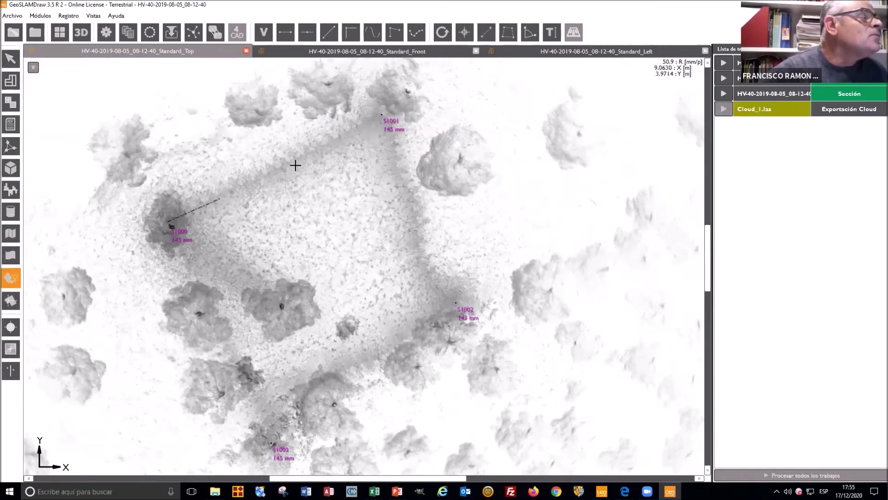
{"action": "left_click", "coordinate": [381, 114]}
{"action": "left_click", "coordinate": [455, 302]}
{"action": "left_click", "coordinate": [271, 442]}
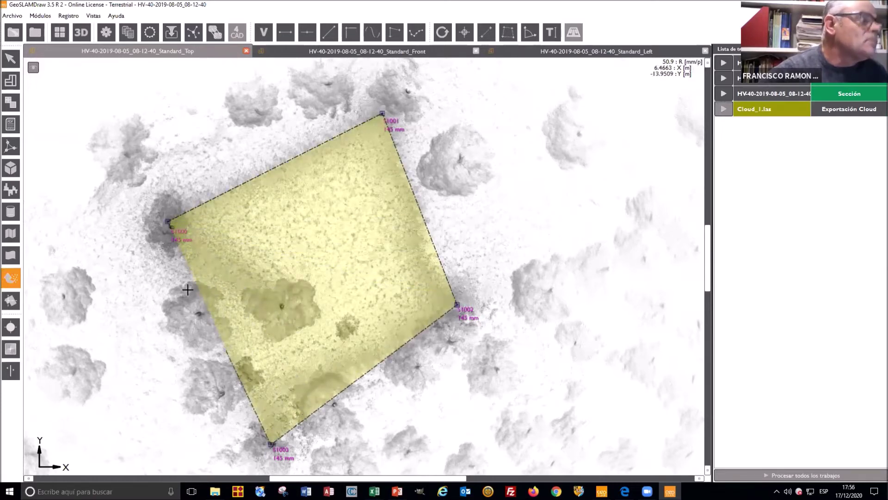
{"action": "left_click", "coordinate": [167, 221]}
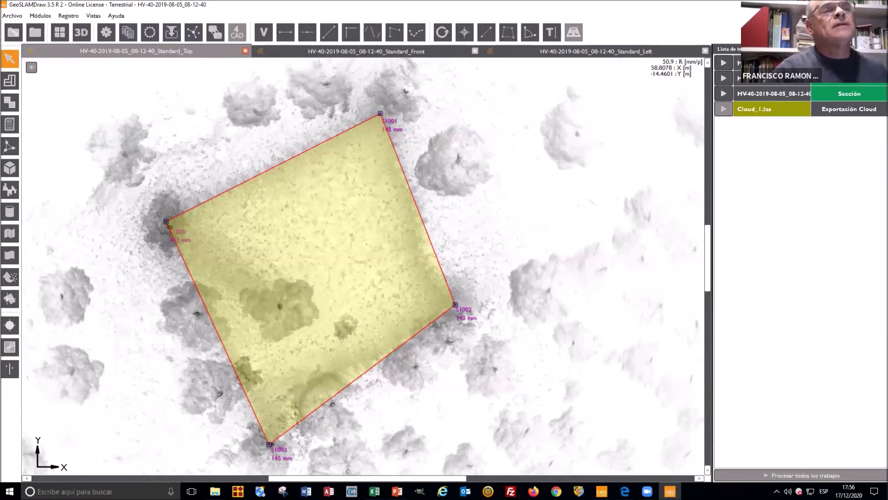
Switch to File Explorer and open the CANTON-EJEMPLO folder inside HUNDE in 2020-jornada COITFG to review the plot .las files
{"action": "left_click", "coordinate": [844, 5]}
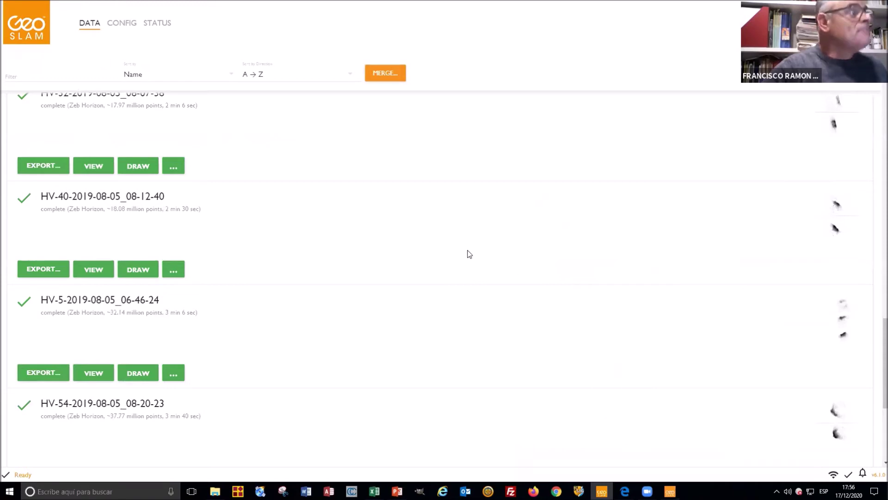
{"action": "scroll", "coordinate": [468, 251], "scroll_direction": "up", "scroll_amount": 5}
{"action": "mouse_move", "coordinate": [215, 490]}
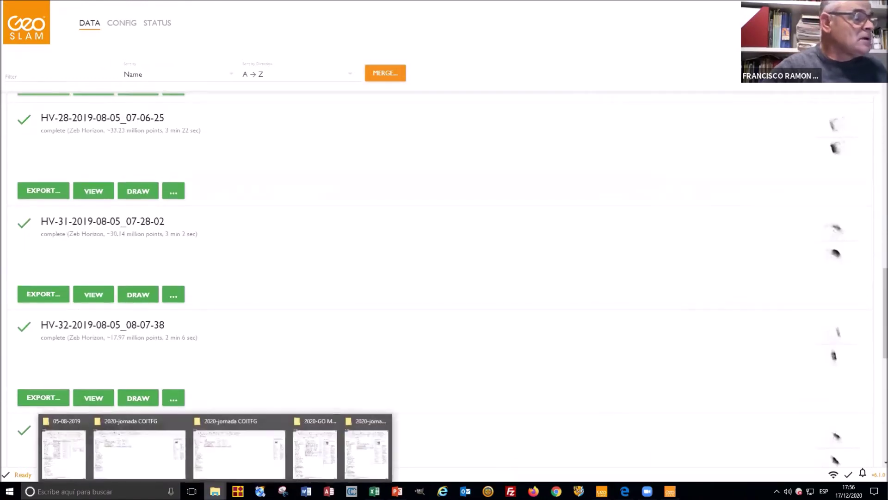
{"action": "left_click", "coordinate": [146, 464]}
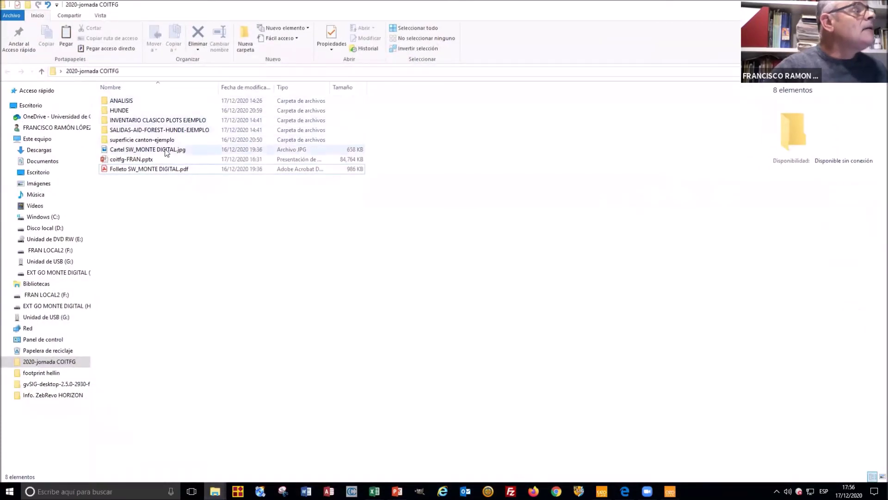
{"action": "double_click", "coordinate": [132, 121]}
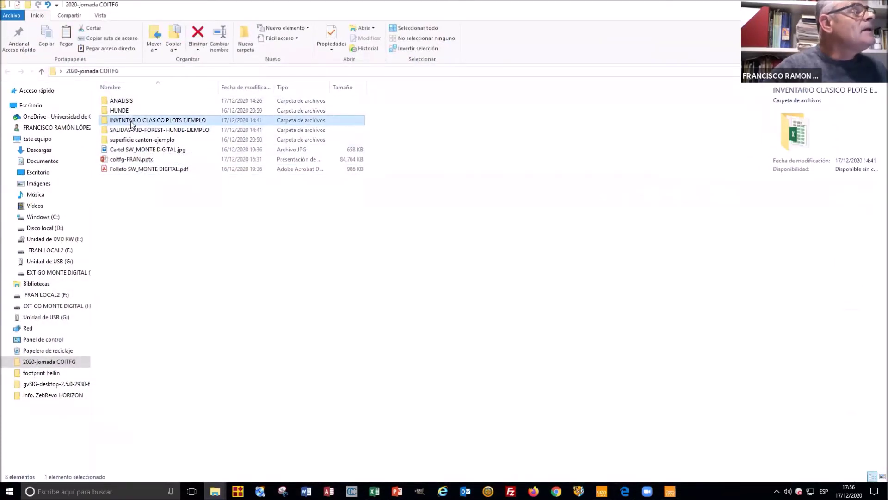
{"action": "left_click", "coordinate": [41, 71]}
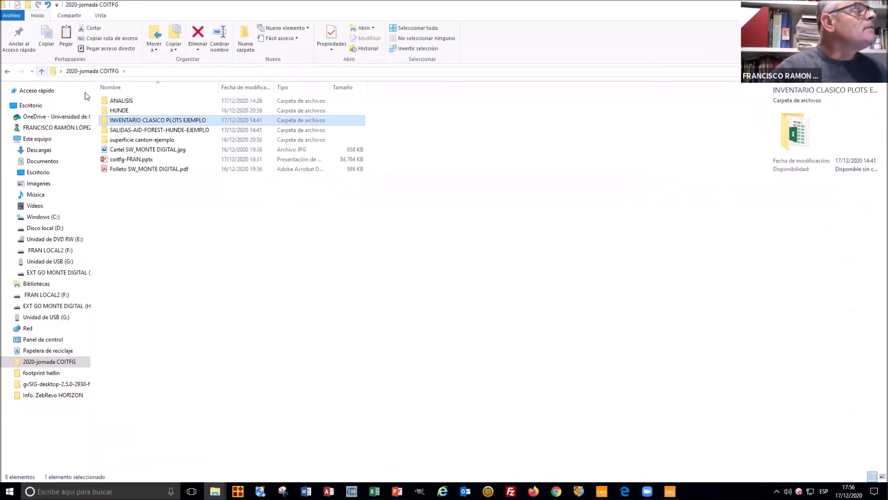
{"action": "double_click", "coordinate": [111, 111]}
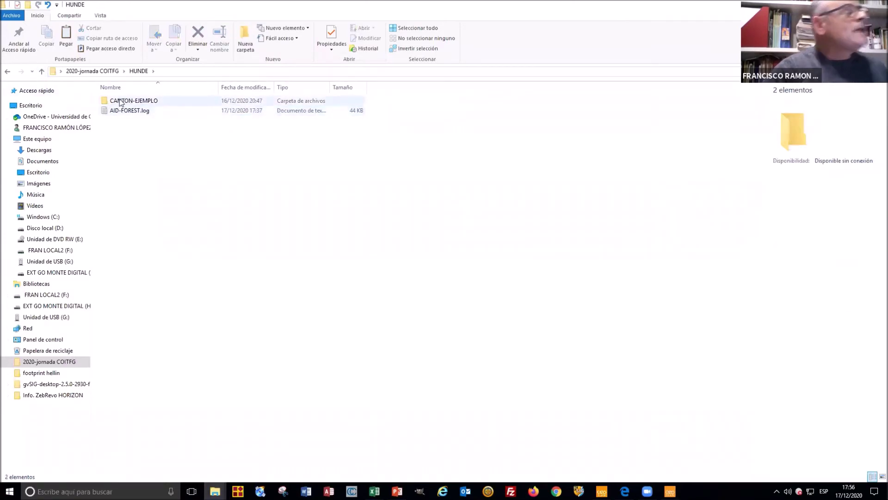
{"action": "double_click", "coordinate": [120, 101]}
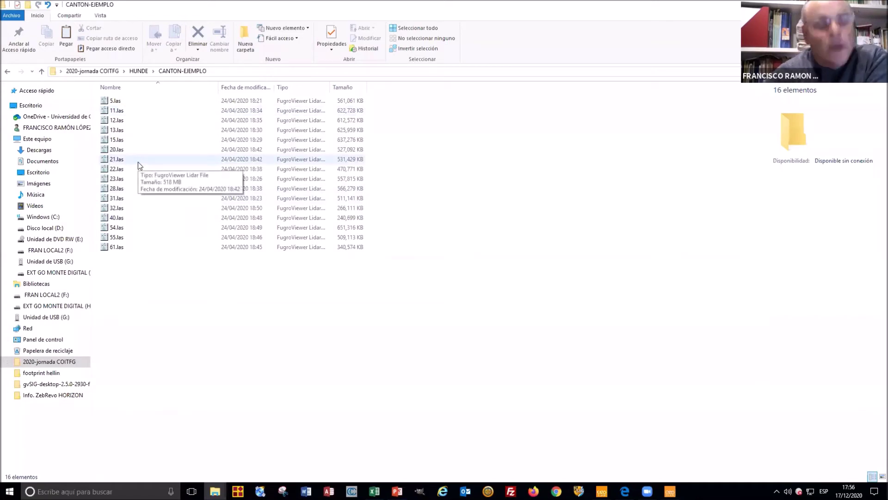
Review how the HUNDE forest folder contains the CANTON-EJEMPLO compartment folder with its plot clouds, ending in 2020-jornada COITFG
{"action": "left_click", "coordinate": [42, 72]}
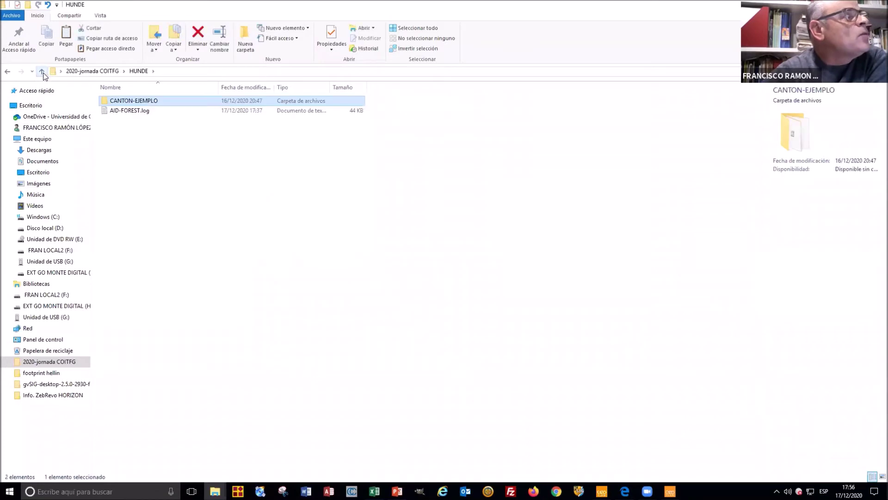
{"action": "left_click", "coordinate": [42, 72]}
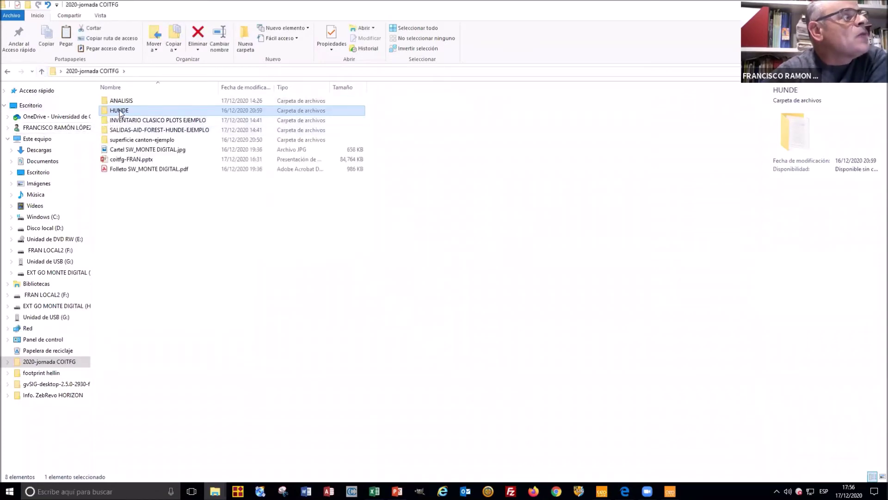
{"action": "mouse_move", "coordinate": [121, 113]}
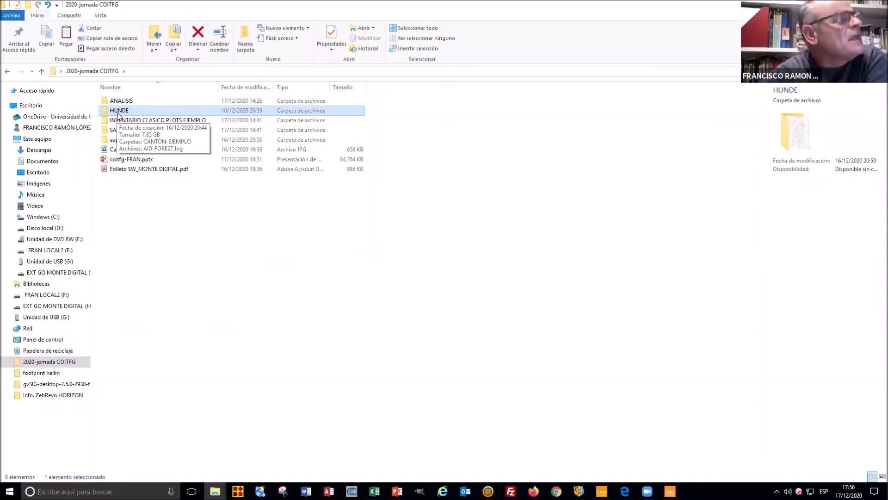
{"action": "double_click", "coordinate": [118, 113]}
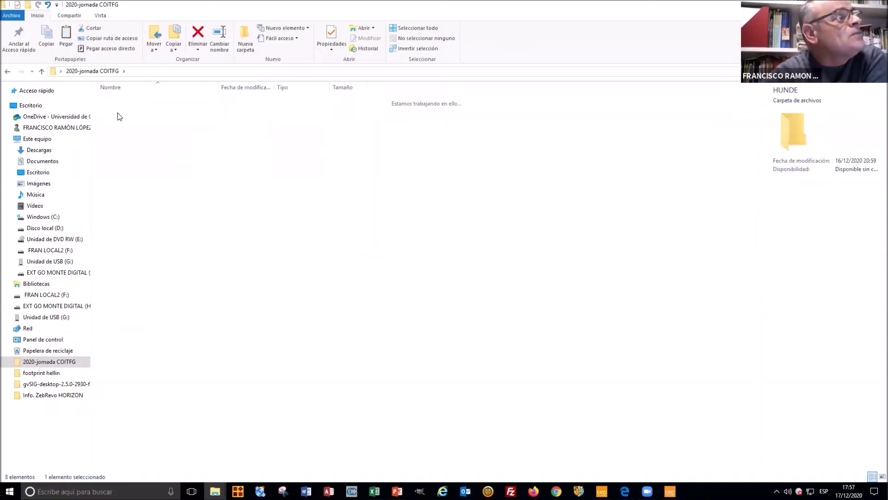
{"action": "mouse_move", "coordinate": [119, 105]}
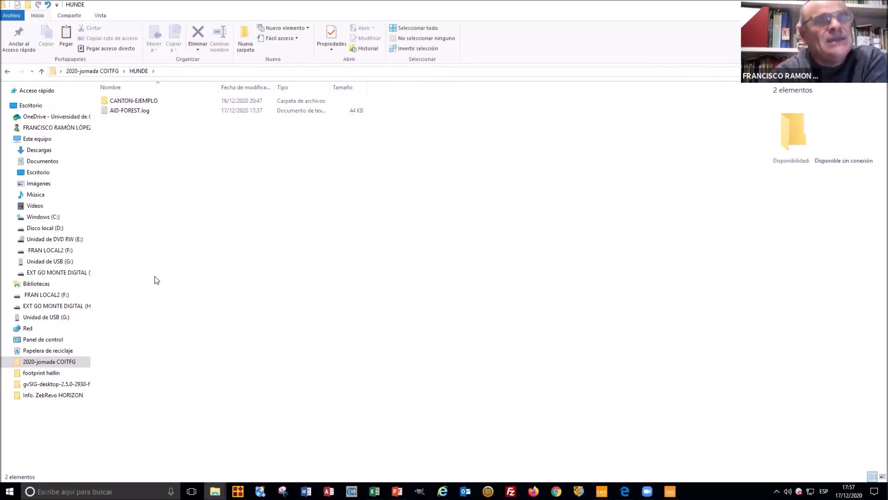
{"action": "double_click", "coordinate": [118, 100]}
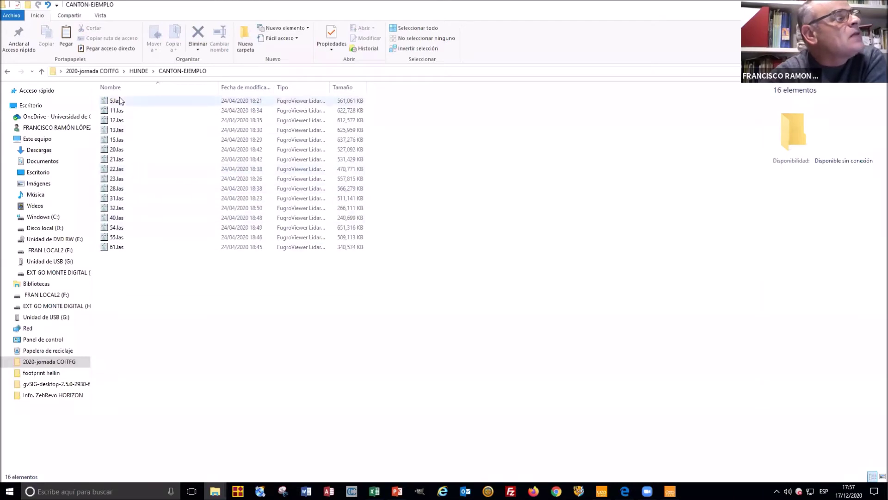
{"action": "left_click", "coordinate": [42, 72]}
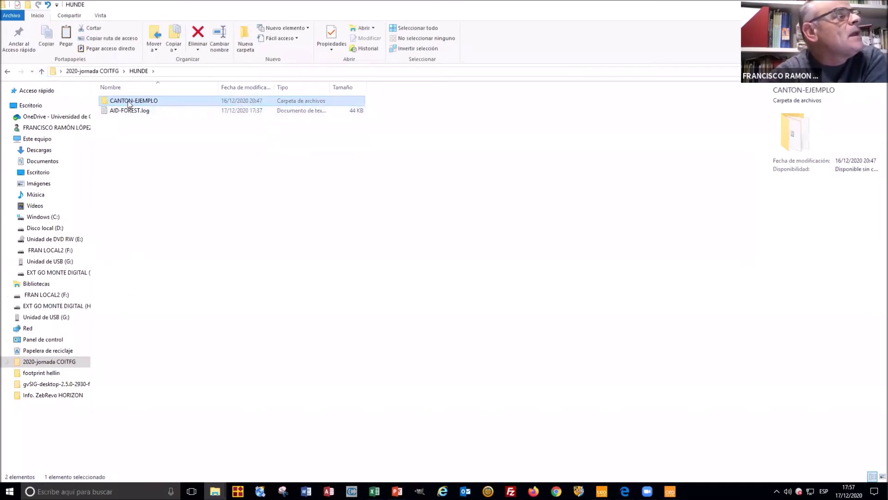
{"action": "double_click", "coordinate": [128, 101]}
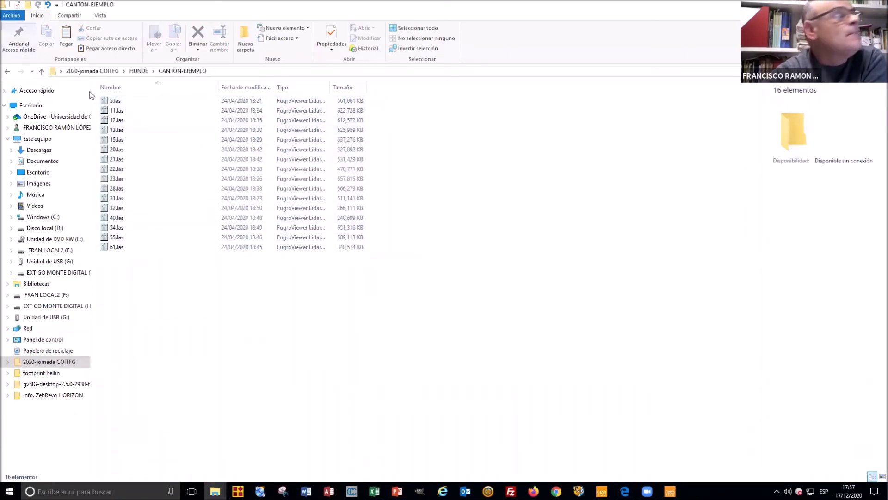
{"action": "left_click", "coordinate": [41, 71]}
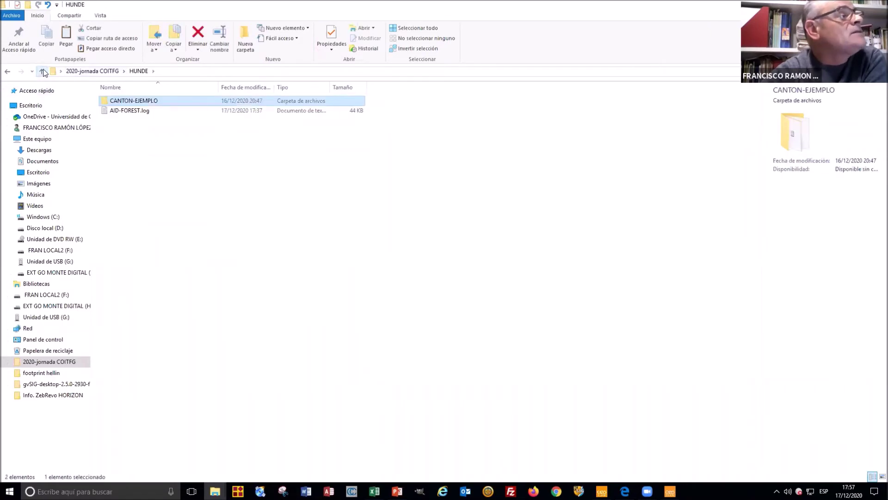
{"action": "left_click", "coordinate": [42, 72]}
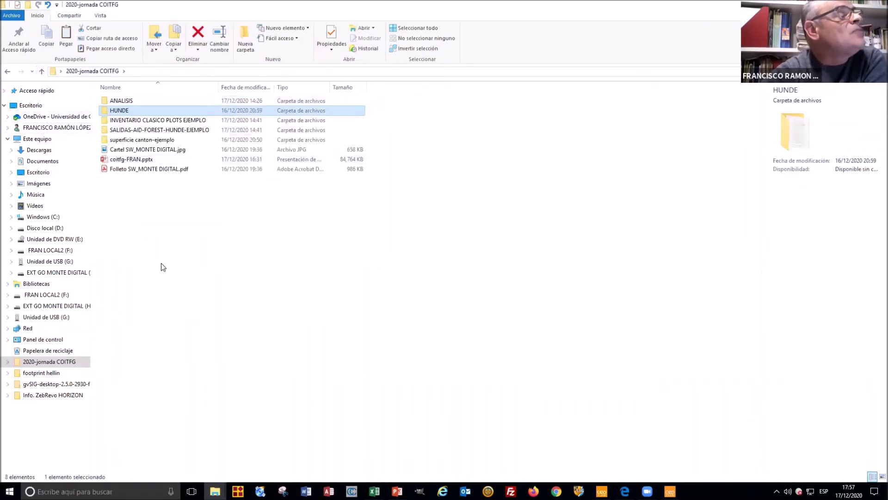
Open area-canton-ejemplo.CSV from the superficie canton-ejemplo folder in Excel and examine its forest, compartment and area fields
{"action": "mouse_move", "coordinate": [118, 114]}
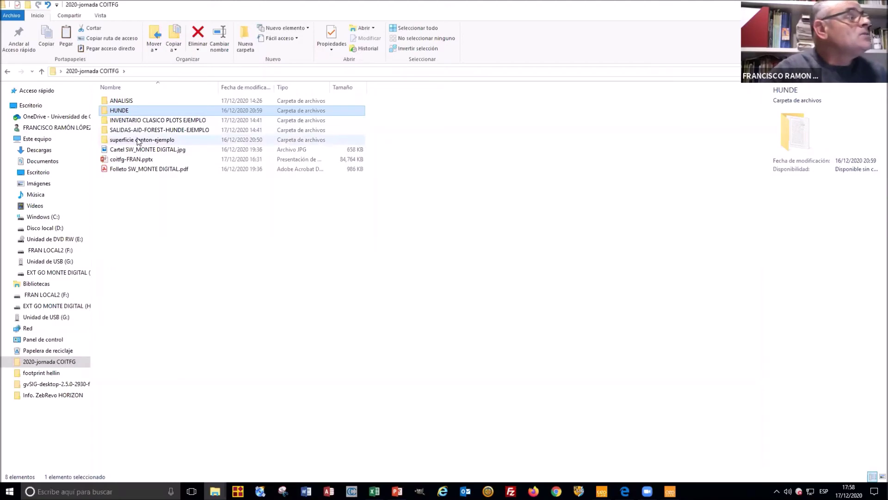
{"action": "double_click", "coordinate": [137, 140]}
{"action": "double_click", "coordinate": [134, 101]}
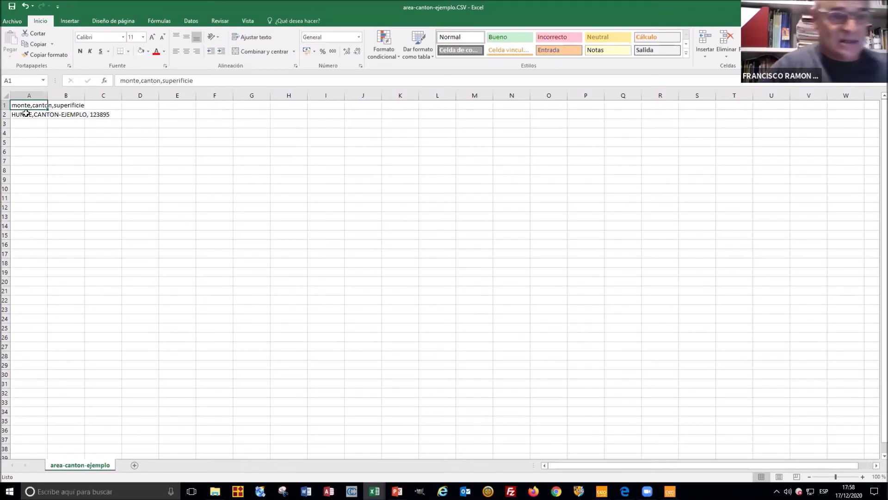
{"action": "left_click", "coordinate": [25, 112]}
{"action": "left_click", "coordinate": [44, 105]}
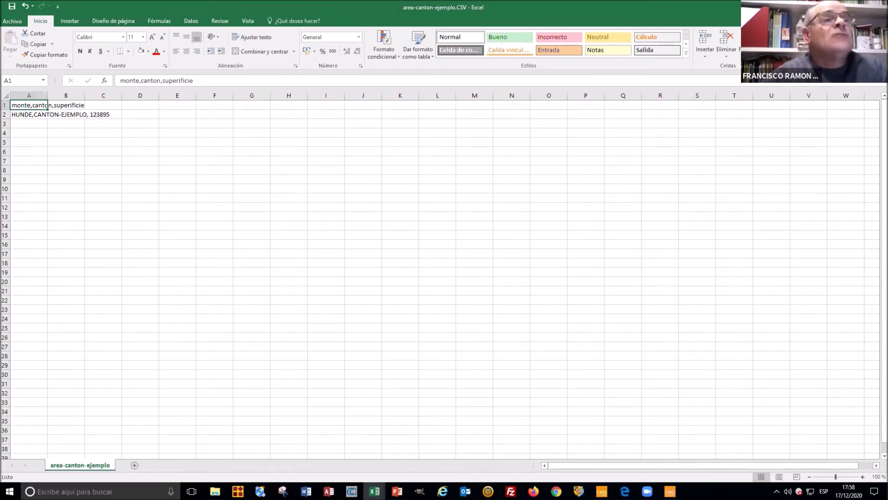
Leave the open windows for the desktop and launch AID-FOREST
{"action": "key", "text": "alt+Tab"}
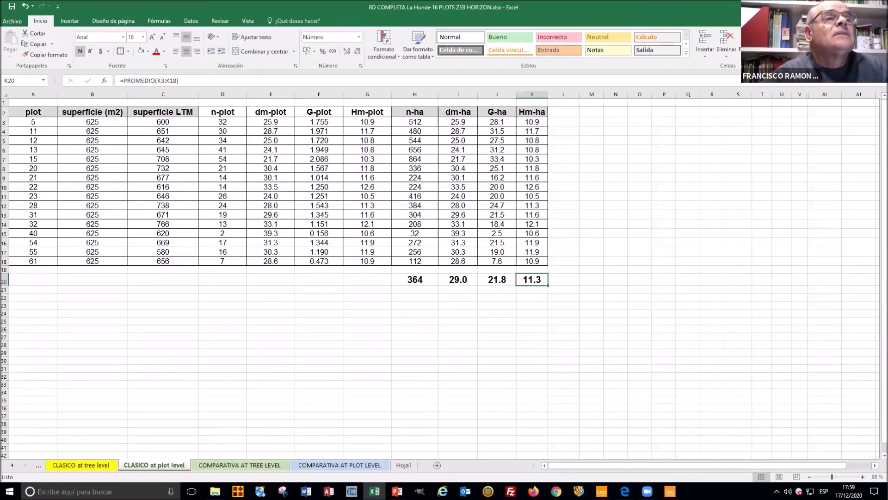
{"action": "key", "text": "alt+Tab"}
{"action": "key", "text": "alt+Tab"}
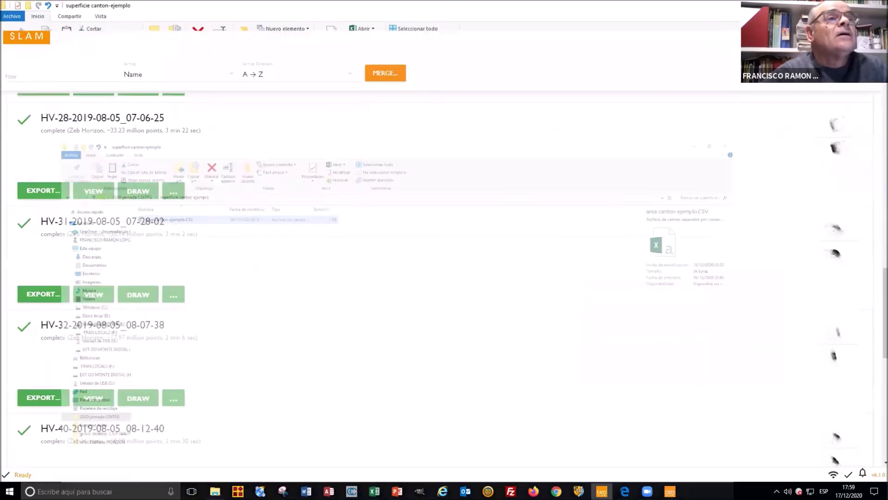
{"action": "key", "text": "alt+Tab"}
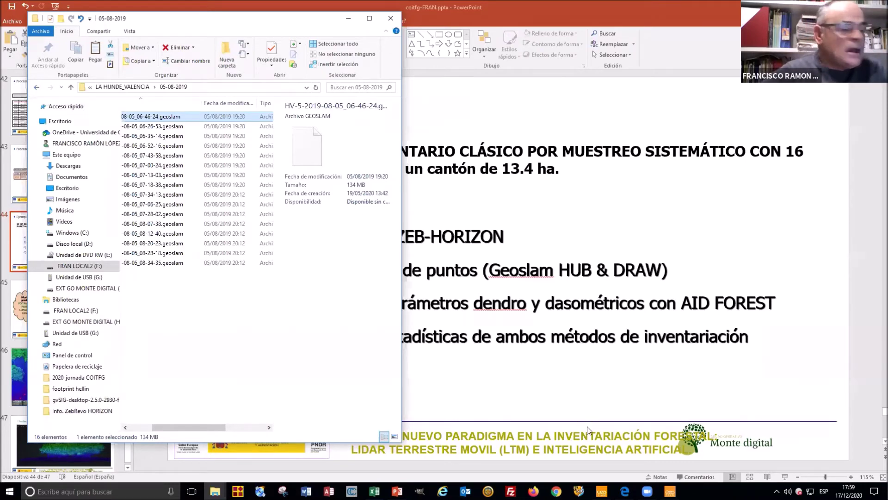
{"action": "left_click", "coordinate": [885, 492]}
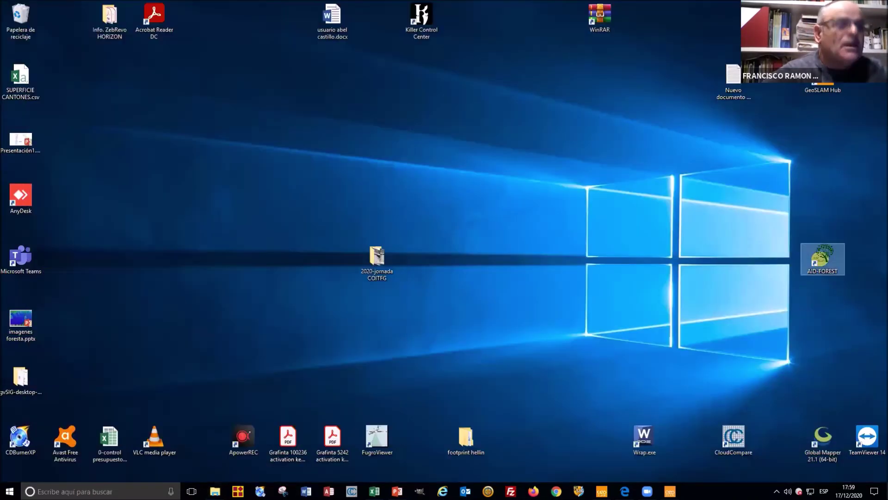
{"action": "double_click", "coordinate": [826, 272]}
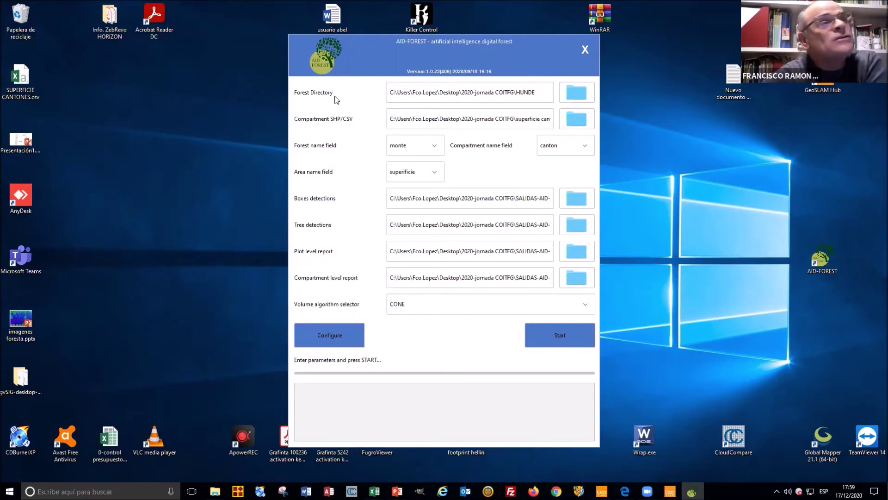
Set the Forest Directory to the HUNDE folder inside 2020-jornada COITFG on the desktop
{"action": "left_click", "coordinate": [579, 96]}
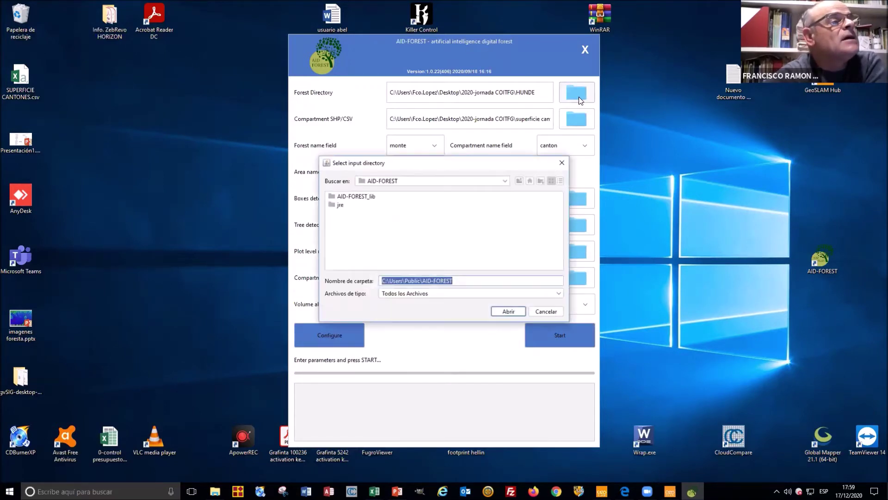
{"action": "left_click", "coordinate": [504, 179]}
{"action": "scroll", "coordinate": [460, 204], "scroll_direction": "up", "scroll_amount": 3}
{"action": "left_click", "coordinate": [415, 211]}
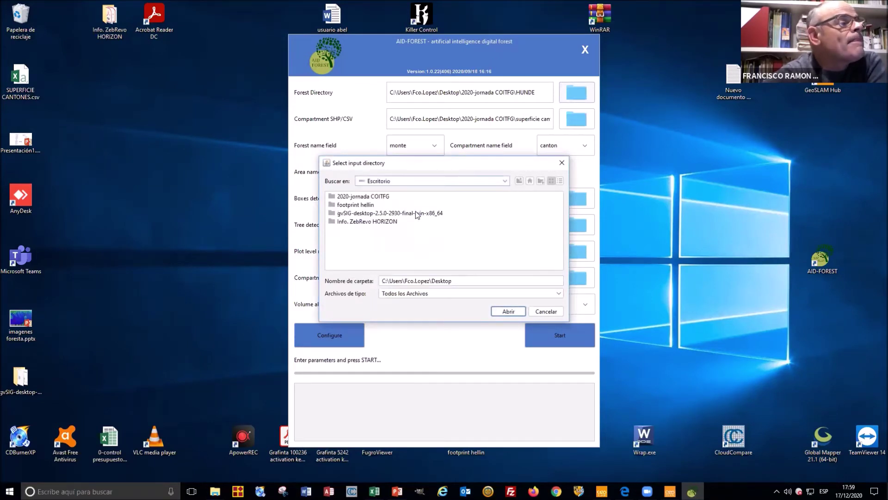
{"action": "left_click", "coordinate": [369, 199]}
{"action": "double_click", "coordinate": [369, 200]}
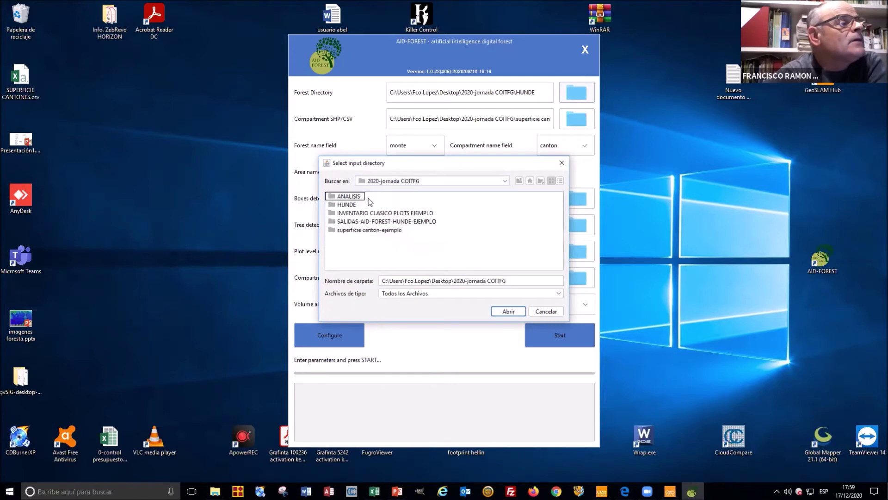
{"action": "left_click", "coordinate": [347, 205]}
{"action": "left_click", "coordinate": [509, 311]}
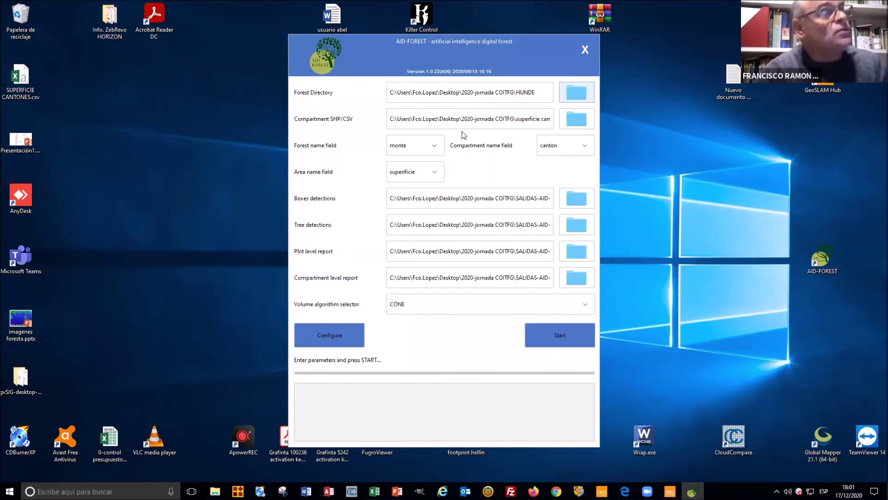
Set the Compartment SHP/CSV to area-canton-ejemplo.CSV from the superficie canton-ejemplo folder inside 2020-jornada COITFG on the desktop
{"action": "left_click", "coordinate": [569, 122]}
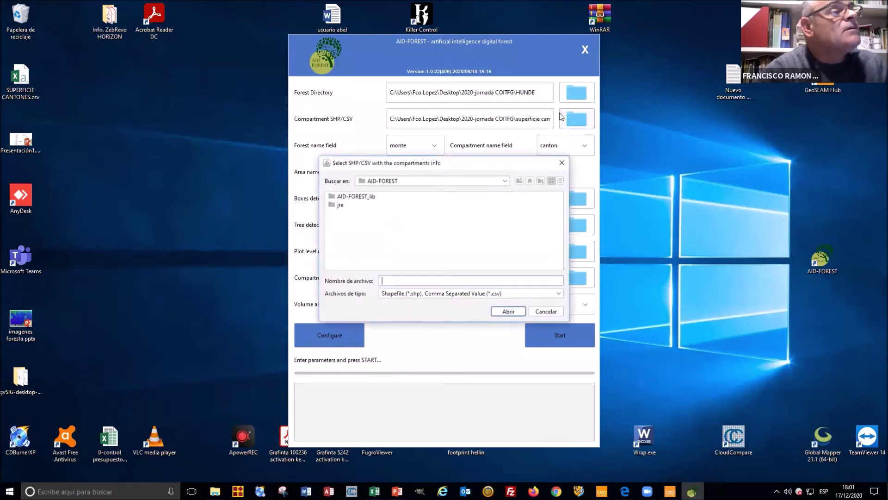
{"action": "left_click", "coordinate": [507, 180]}
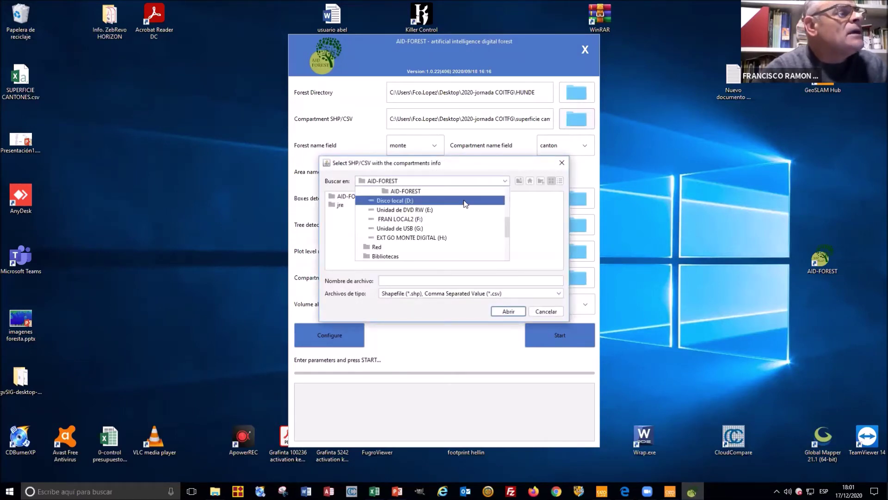
{"action": "left_click", "coordinate": [407, 237]}
{"action": "double_click", "coordinate": [366, 199]}
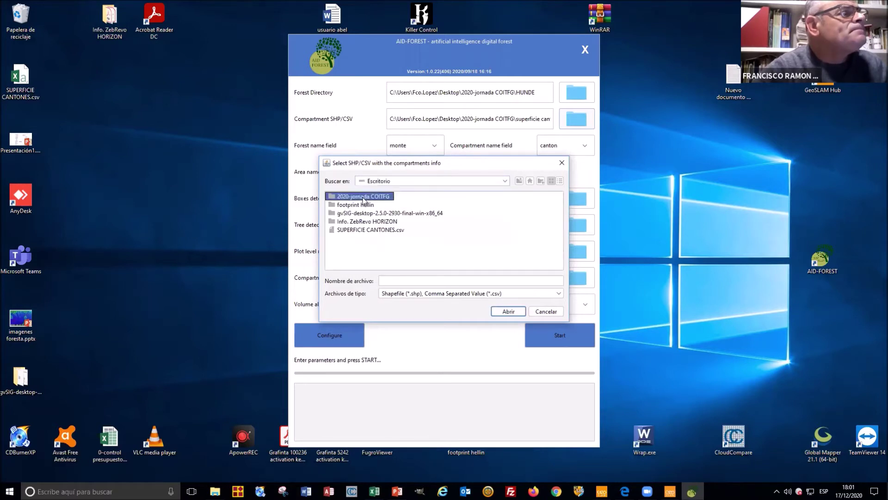
{"action": "double_click", "coordinate": [366, 230]}
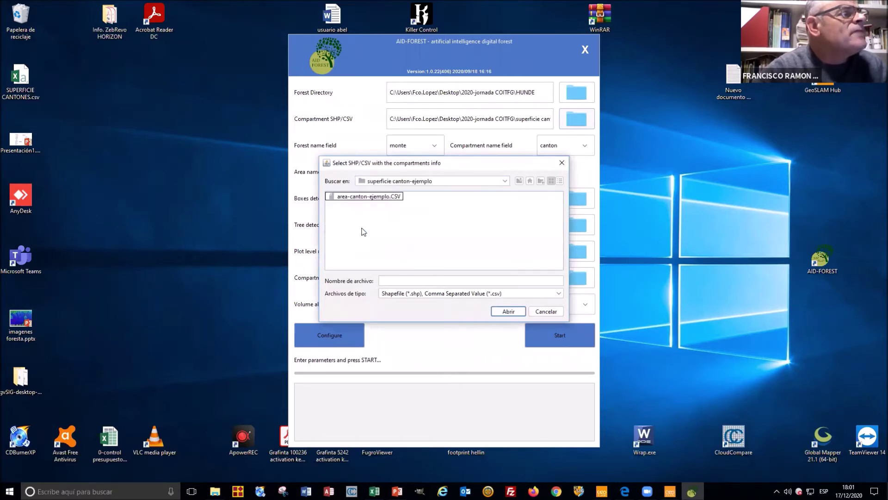
{"action": "left_click", "coordinate": [354, 197]}
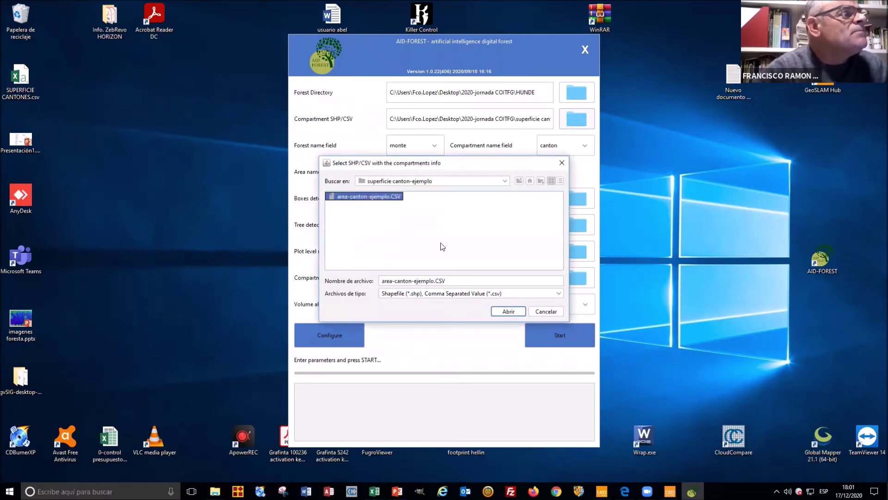
{"action": "left_click", "coordinate": [512, 312]}
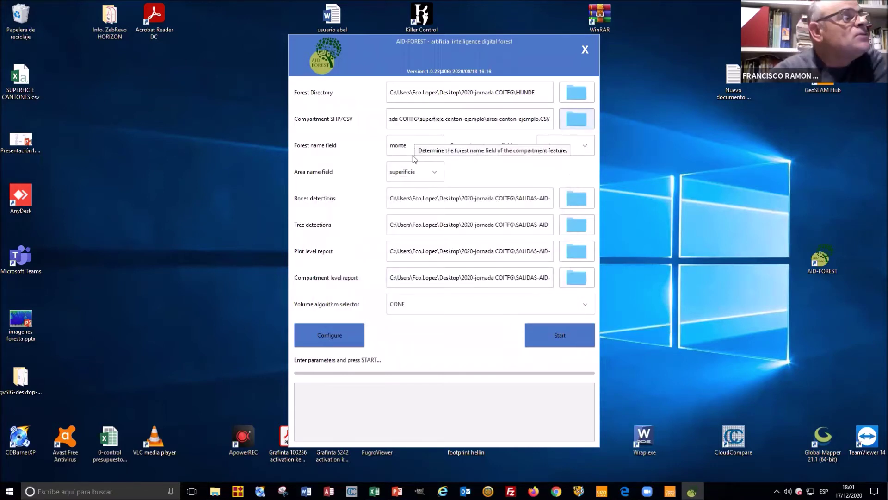
Assign monte as the forest name field and canton as the compartment name field, and review the area name field options
{"action": "left_click", "coordinate": [434, 147]}
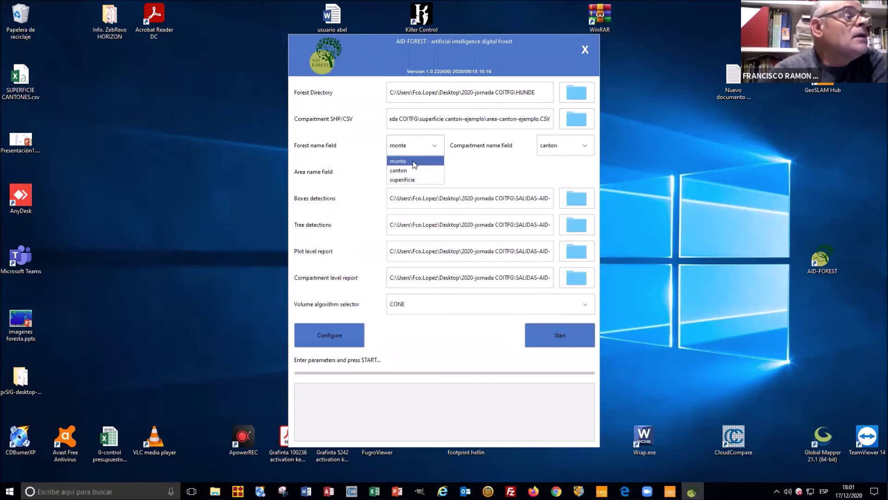
{"action": "left_click", "coordinate": [413, 165]}
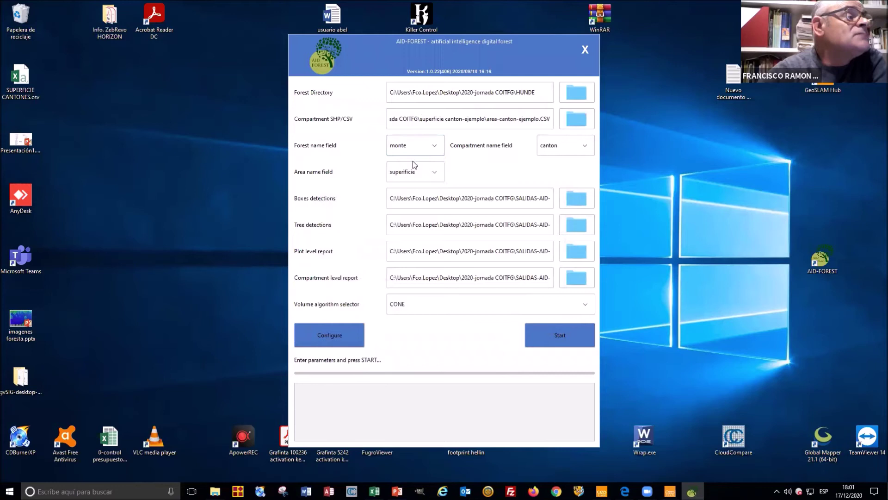
{"action": "left_click", "coordinate": [580, 149]}
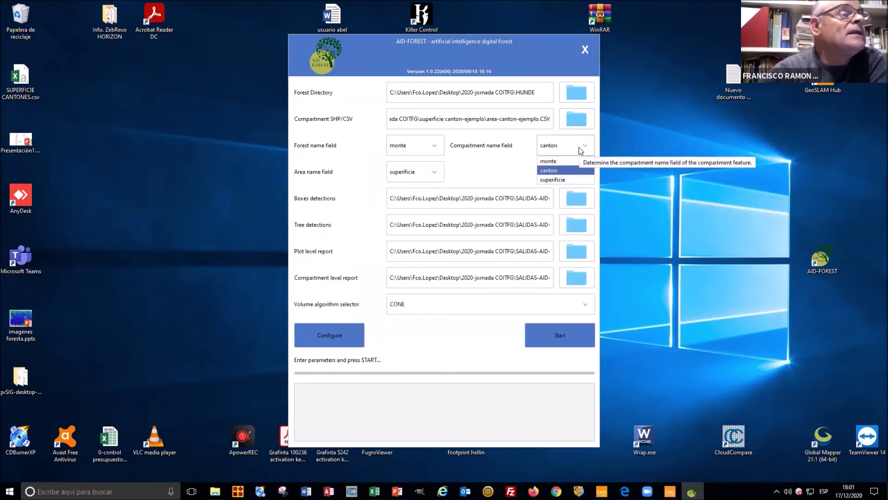
{"action": "left_click", "coordinate": [552, 170]}
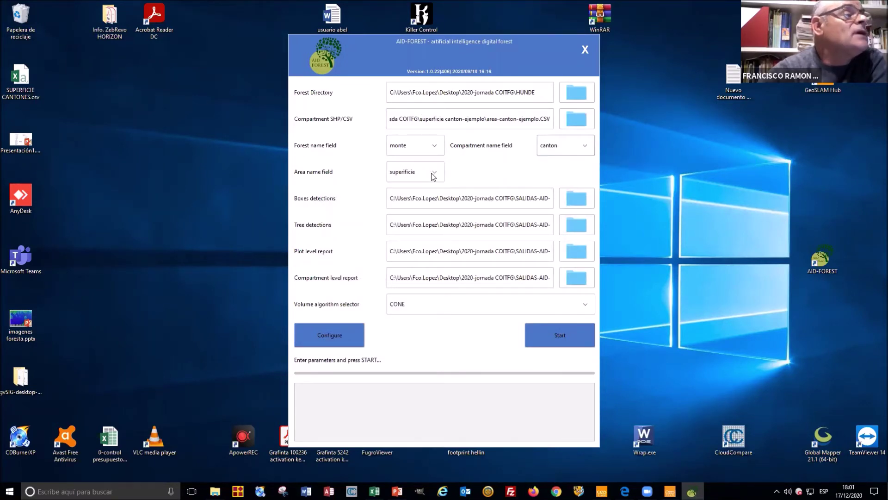
{"action": "left_click", "coordinate": [396, 174]}
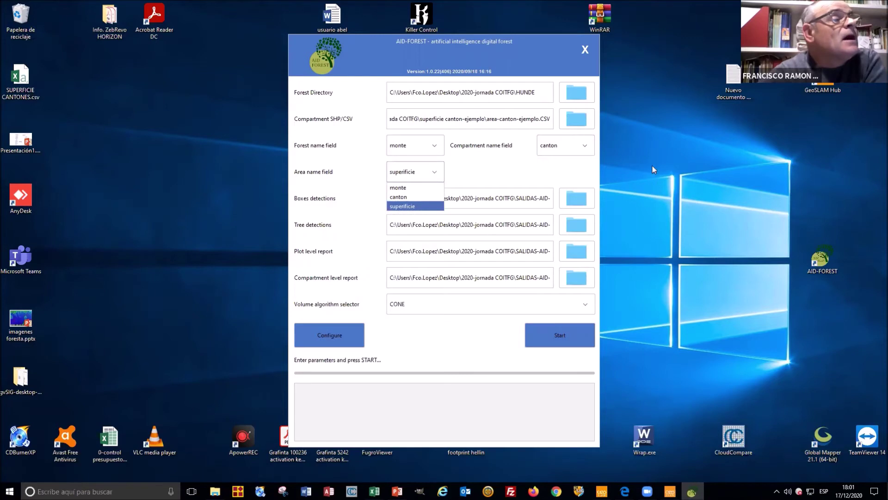
{"action": "left_click", "coordinate": [653, 166]}
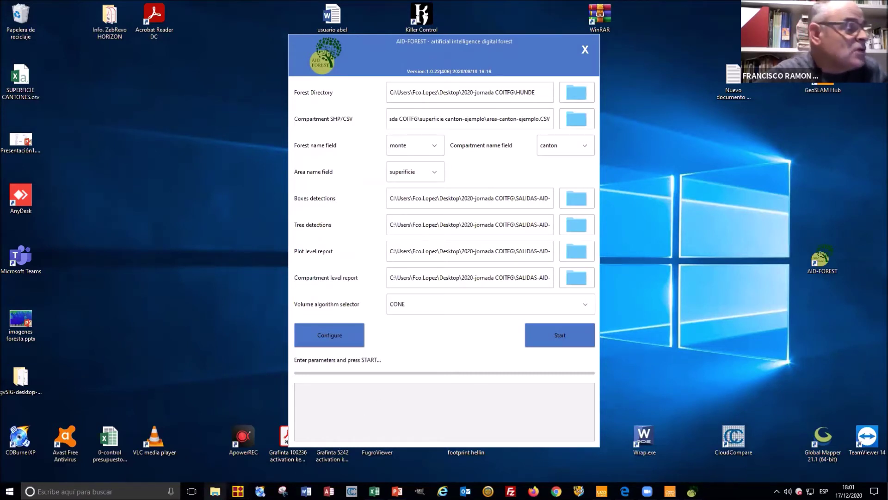
Examine the output files in the SALIDAS-AID-FOREST-HUNDE-EJEMPLO folder in File Explorer and return to AID-FOREST
{"action": "mouse_move", "coordinate": [214, 491]}
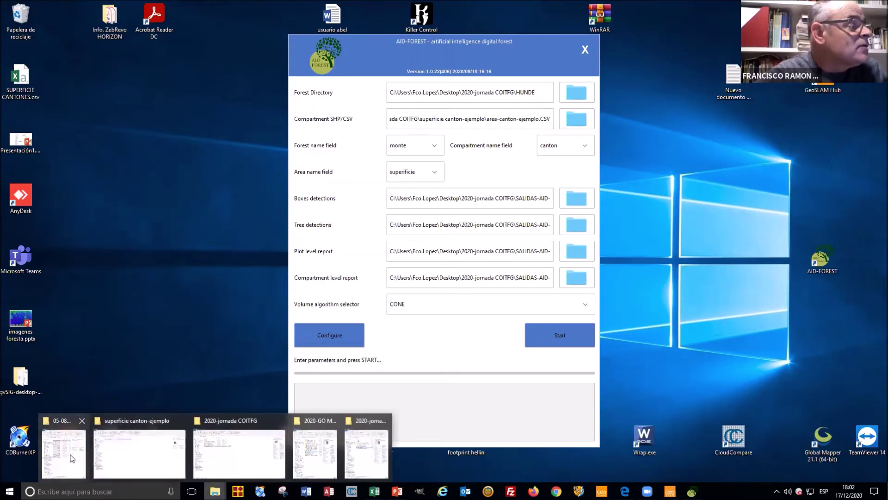
{"action": "left_click", "coordinate": [115, 454]}
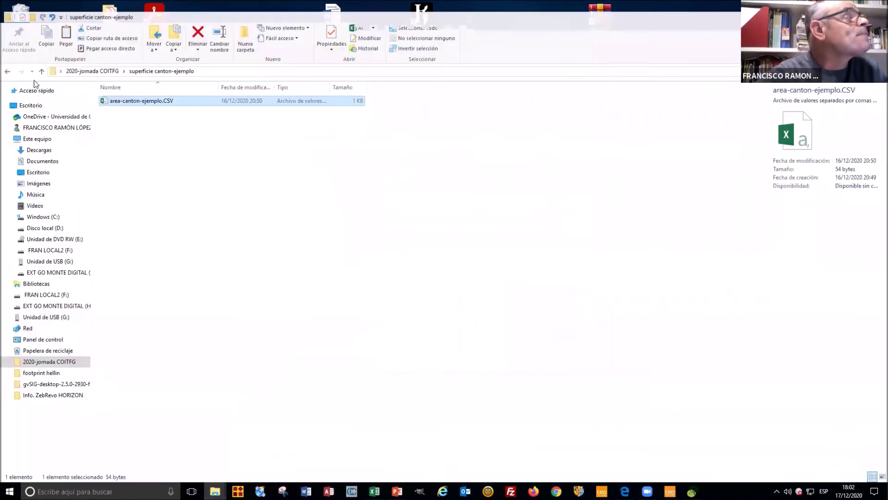
{"action": "left_click", "coordinate": [42, 73]}
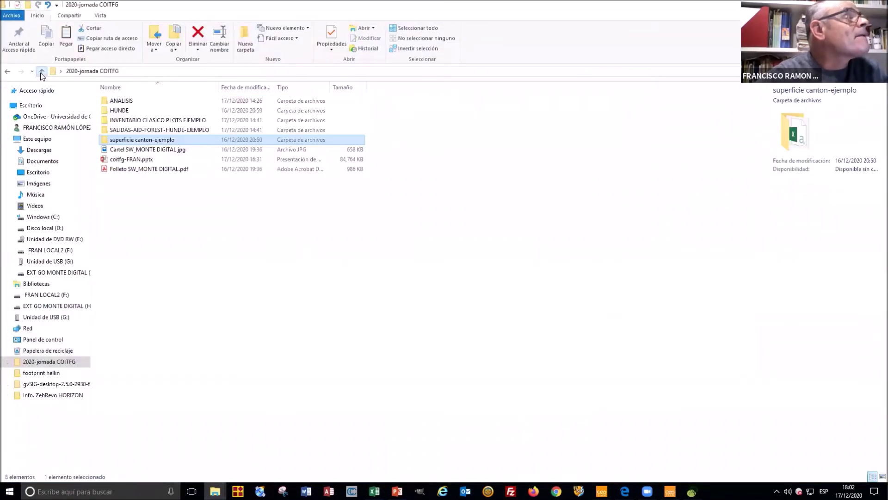
{"action": "double_click", "coordinate": [141, 130]}
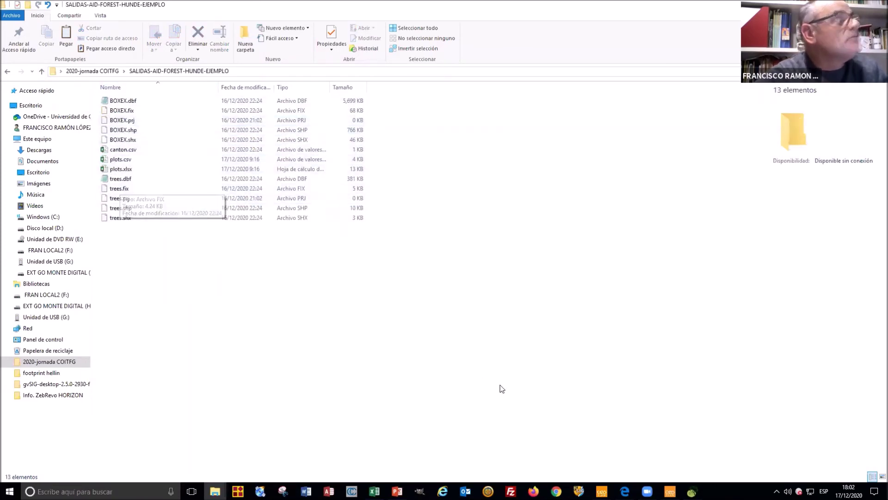
{"action": "left_click", "coordinate": [691, 491]}
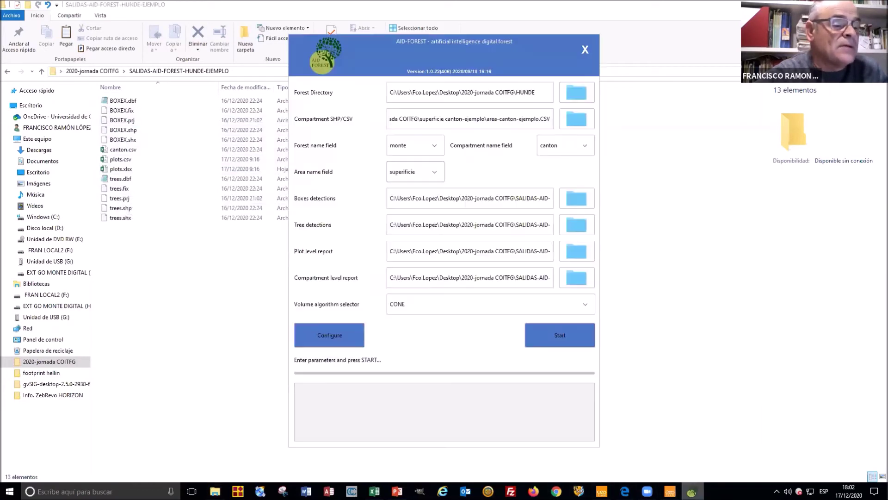
Try to set the Boxes detections output to BOXEX.SHP in the SALIDAS-AID-FOREST-HUNDE-EJEMPLO folder, and cancel the file selection
{"action": "left_click", "coordinate": [573, 197]}
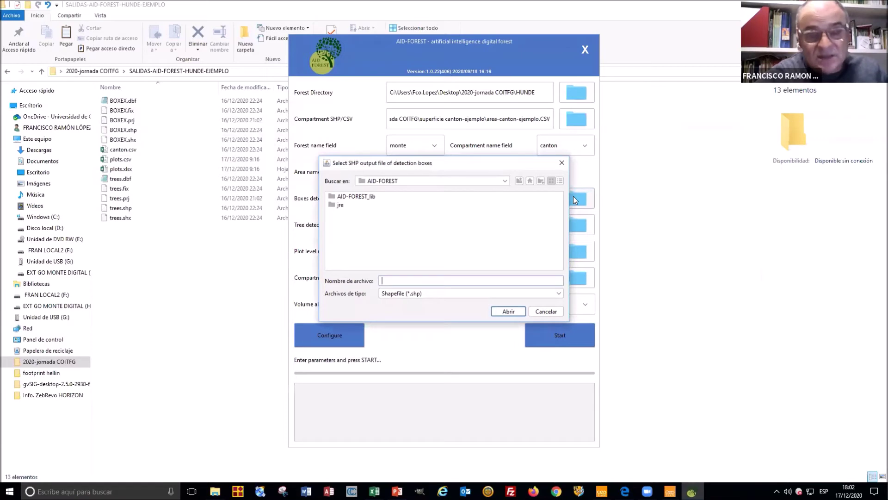
{"action": "left_click", "coordinate": [505, 181]}
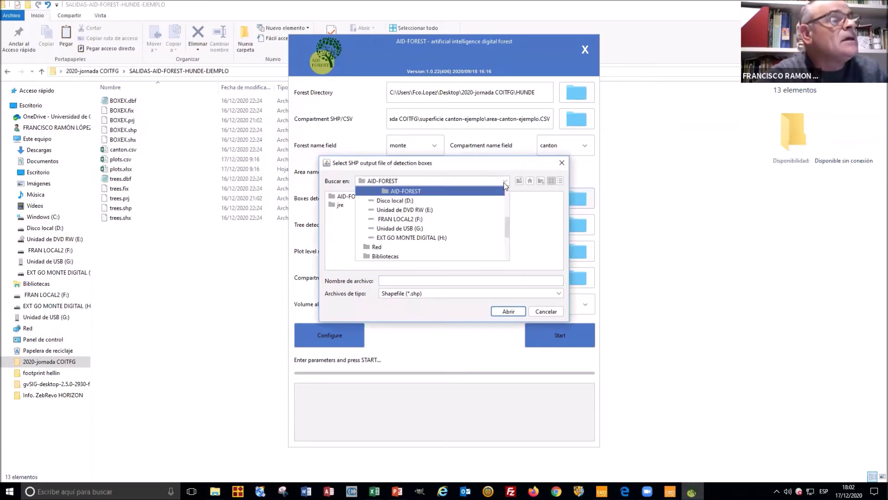
{"action": "scroll", "coordinate": [448, 215], "scroll_direction": "up", "scroll_amount": 3}
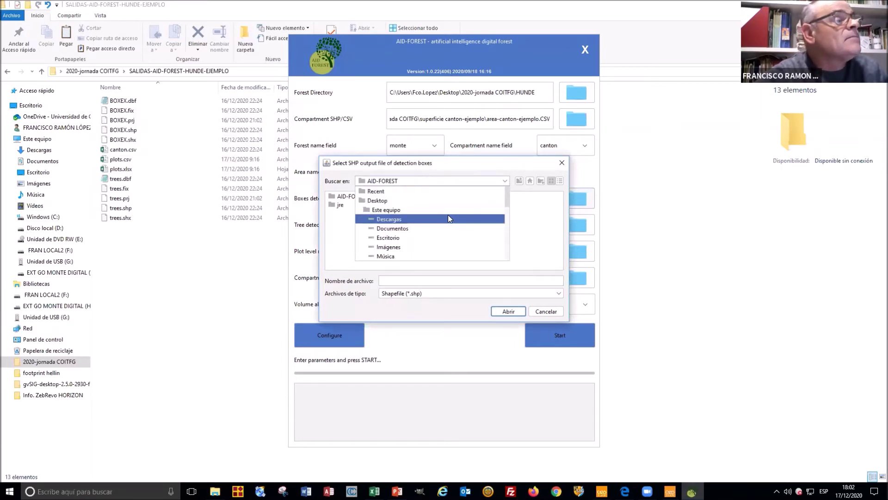
{"action": "left_click", "coordinate": [405, 238]}
{"action": "double_click", "coordinate": [373, 197]}
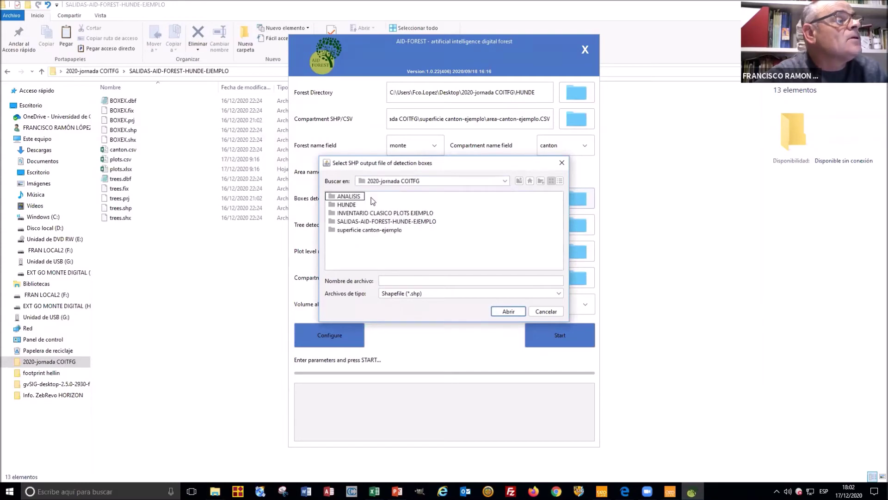
{"action": "double_click", "coordinate": [364, 221]}
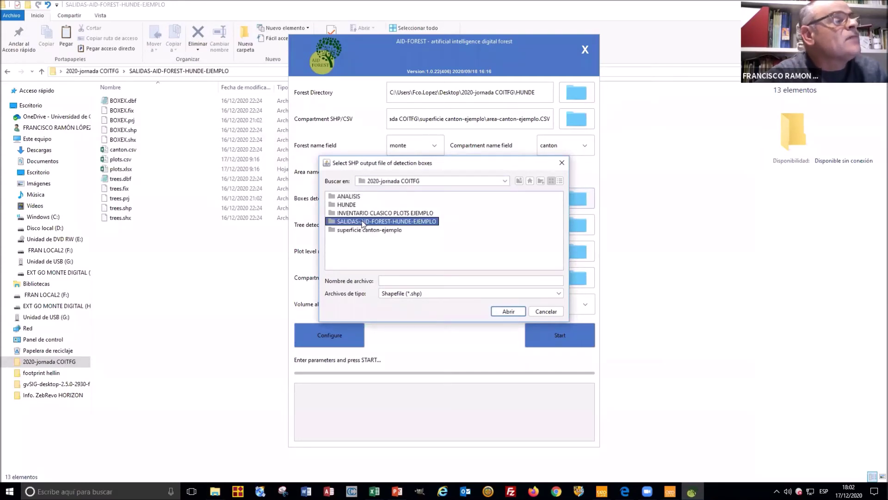
{"action": "left_click", "coordinate": [402, 280]}
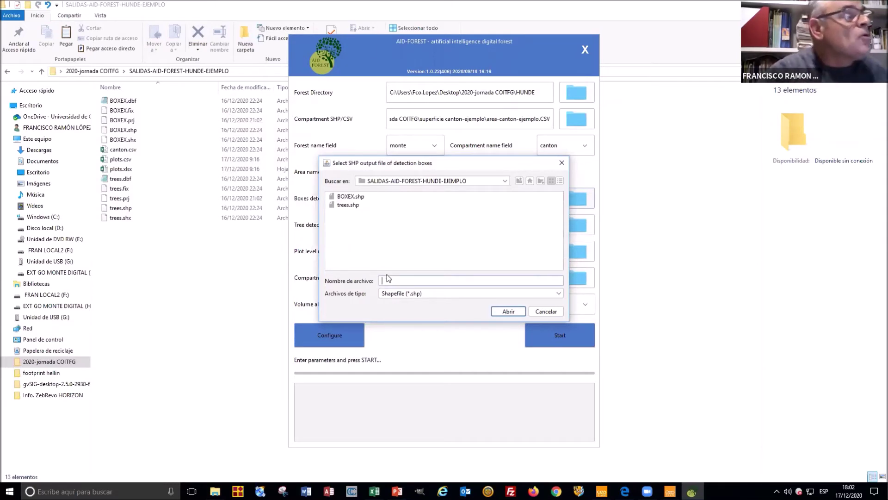
{"action": "type", "text": "XEX"}
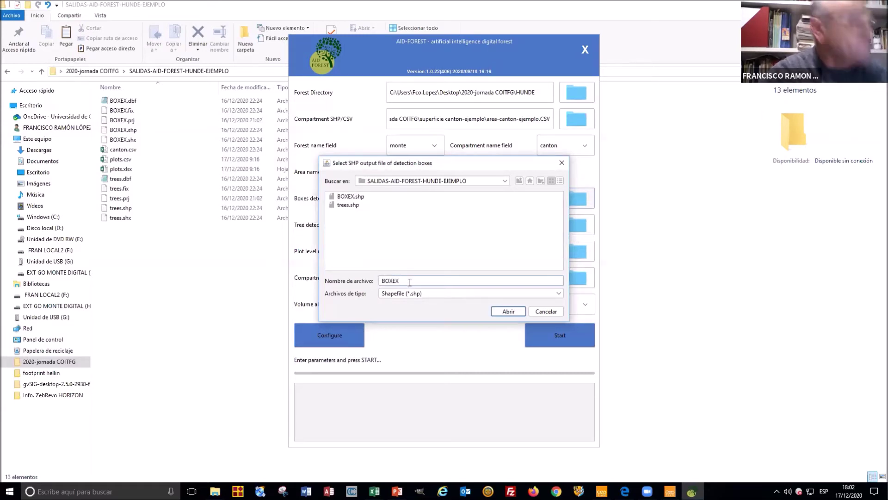
{"action": "type", "text": "."}
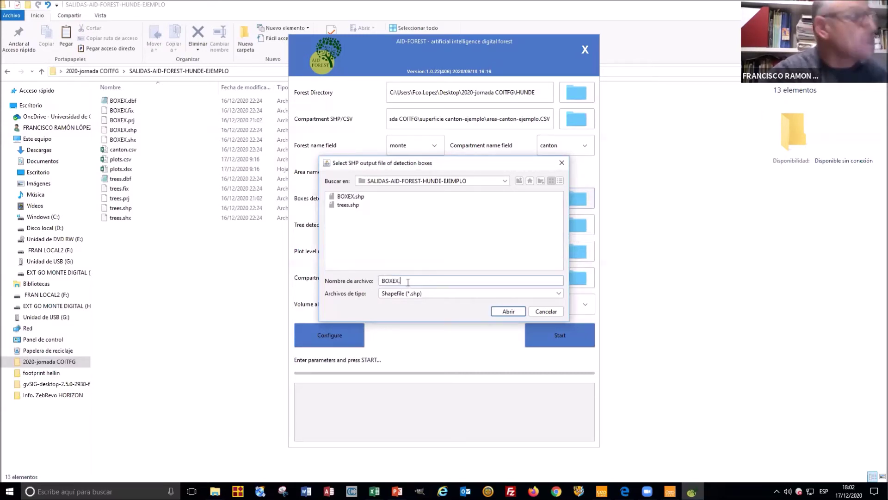
{"action": "type", "text": "SHP"}
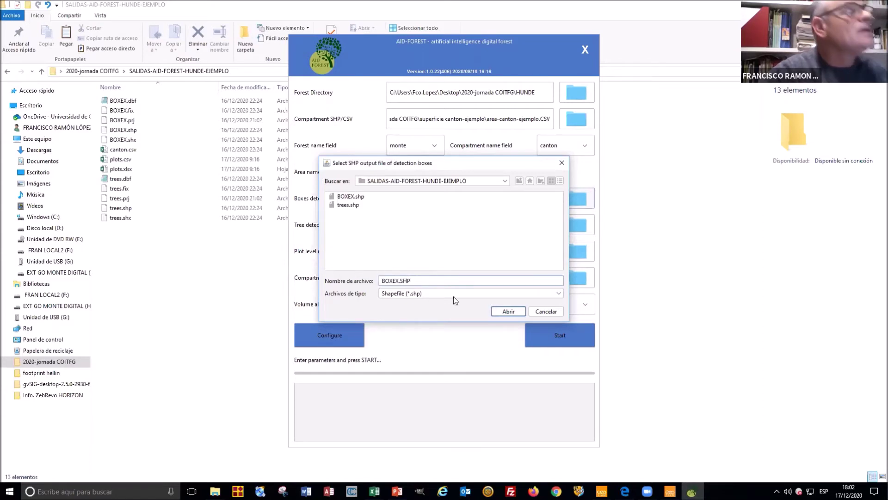
{"action": "left_click", "coordinate": [550, 312]}
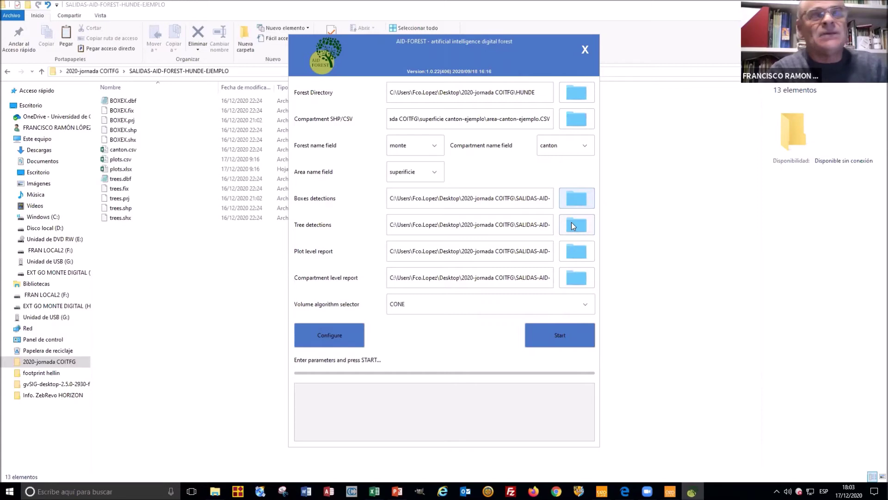
Check the file name at the end of the Plot level report path
{"action": "left_click", "coordinate": [442, 253]}
{"action": "key", "text": "End"}
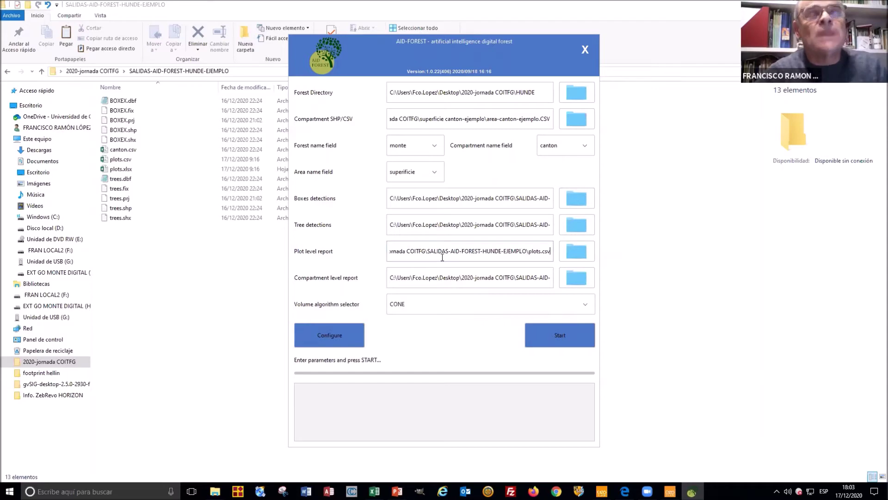
{"action": "left_click", "coordinate": [529, 251]}
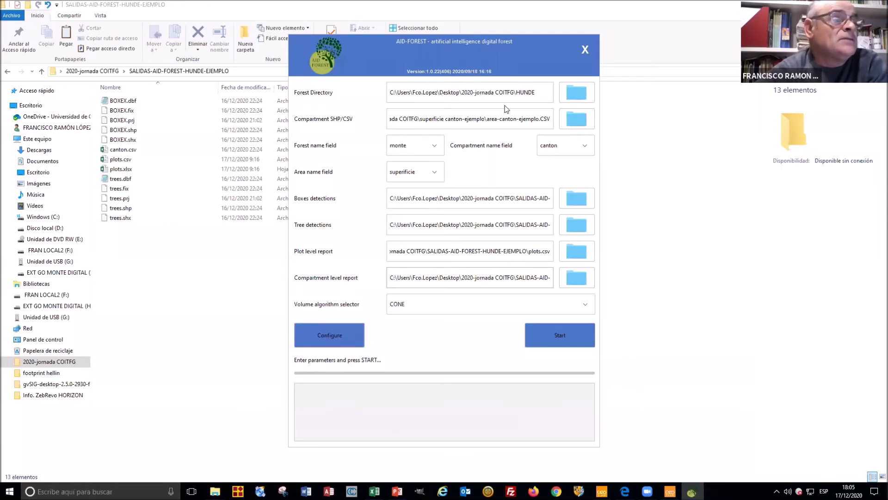
Open the processing configuration and examine the accuracy, number of matches, percentage of intersection and offset detection adjust parameters
{"action": "left_click", "coordinate": [340, 335]}
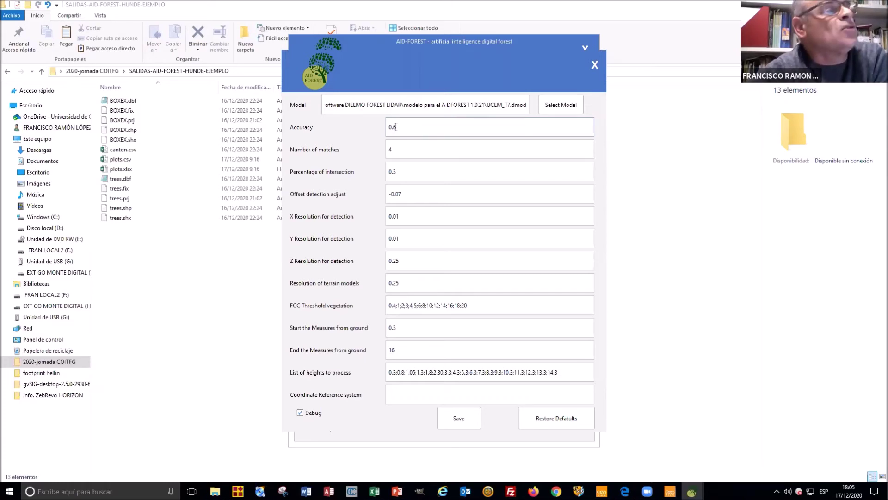
{"action": "left_click", "coordinate": [405, 147]}
{"action": "double_click", "coordinate": [389, 148]}
{"action": "left_click", "coordinate": [408, 149]}
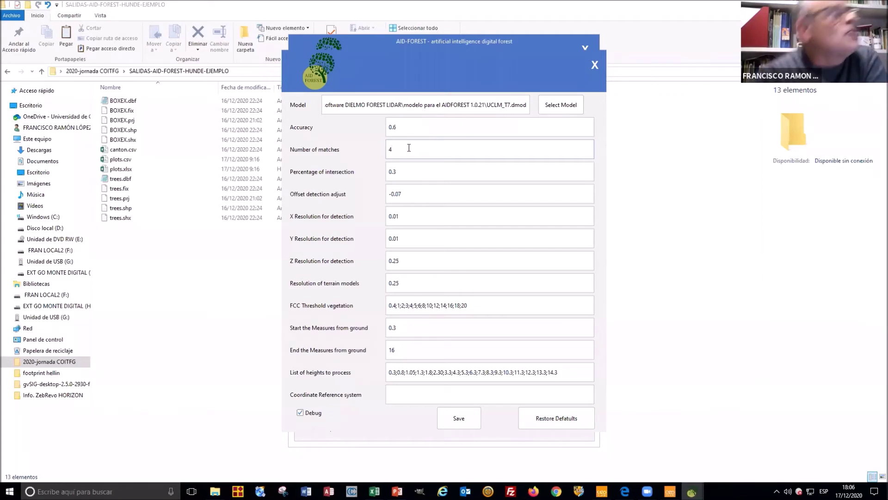
{"action": "double_click", "coordinate": [400, 177]}
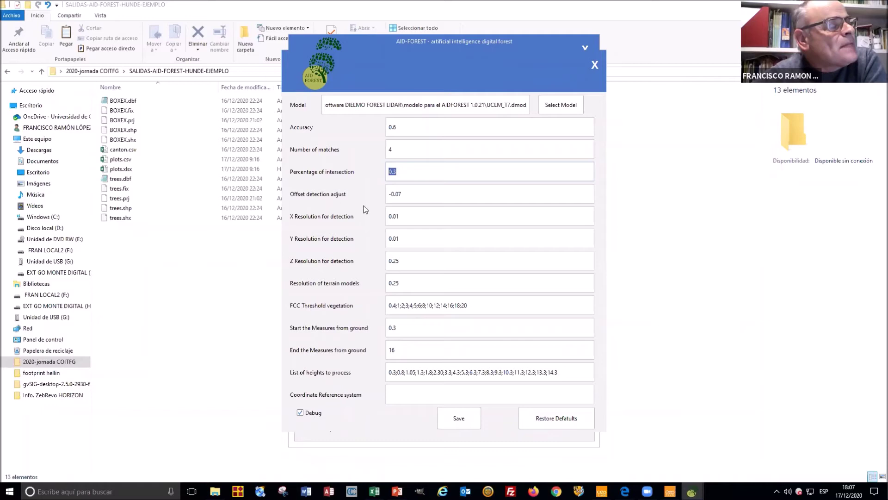
{"action": "left_click_drag", "start_coordinate": [401, 193], "coordinate": [395, 194]}
{"action": "left_click", "coordinate": [402, 194]}
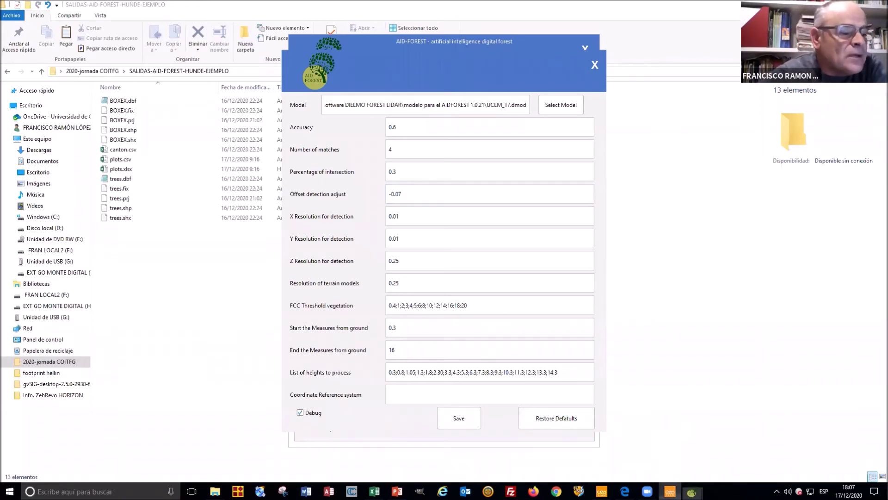
Switch to GeoSLAM Draw and delete the Cloud_1.las export area around the plot in the Standard_Top view
{"action": "left_click", "coordinate": [670, 491]}
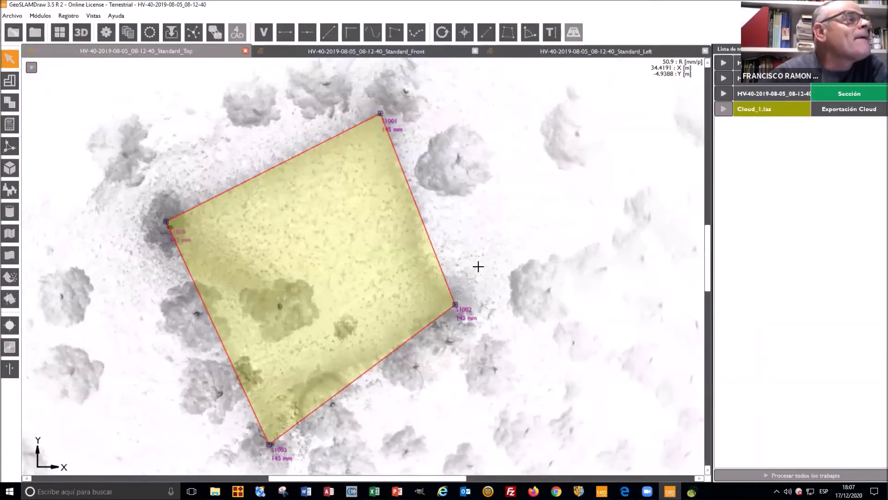
{"action": "right_click", "coordinate": [365, 270]}
{"action": "left_click", "coordinate": [381, 299]}
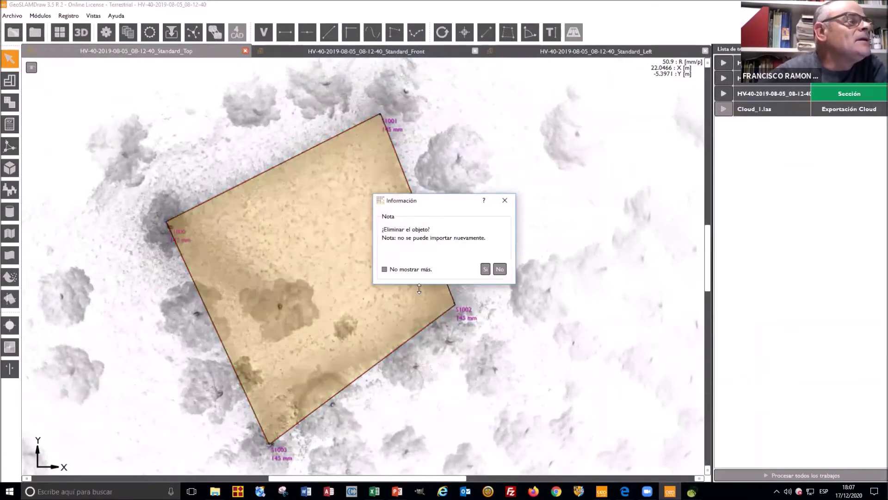
{"action": "left_click", "coordinate": [485, 269]}
Draw a layout section across the central tree trunk in the Standard_Front view and narrow it to a thin horizontal slice
{"action": "scroll", "coordinate": [257, 318], "scroll_direction": "up", "scroll_amount": 3}
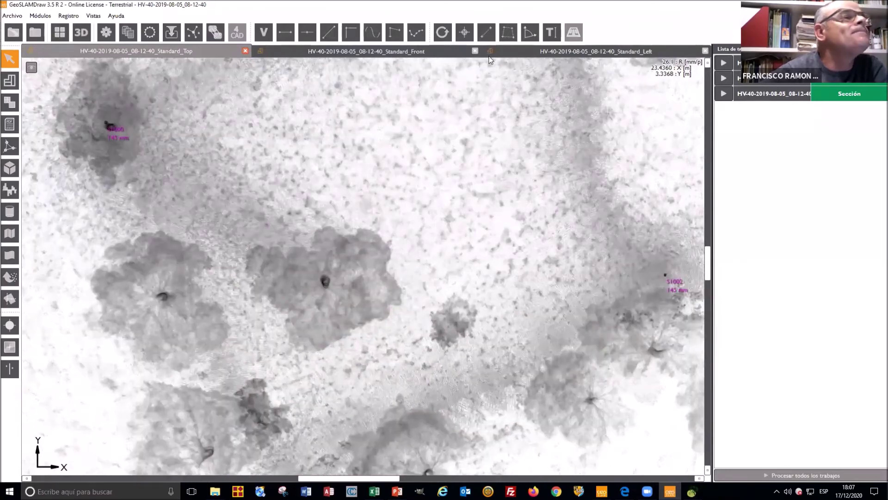
{"action": "left_click", "coordinate": [418, 56]}
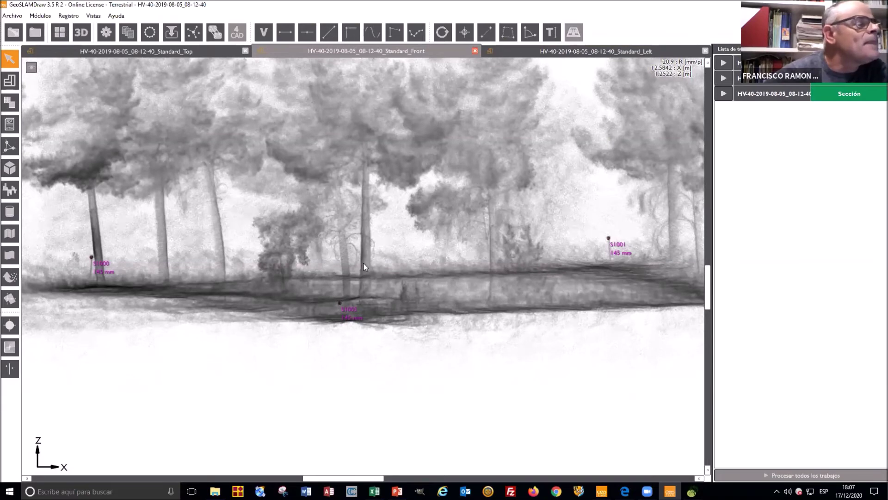
{"action": "scroll", "coordinate": [363, 263], "scroll_direction": "up", "scroll_amount": 3}
{"action": "scroll", "coordinate": [363, 262], "scroll_direction": "up", "scroll_amount": 1}
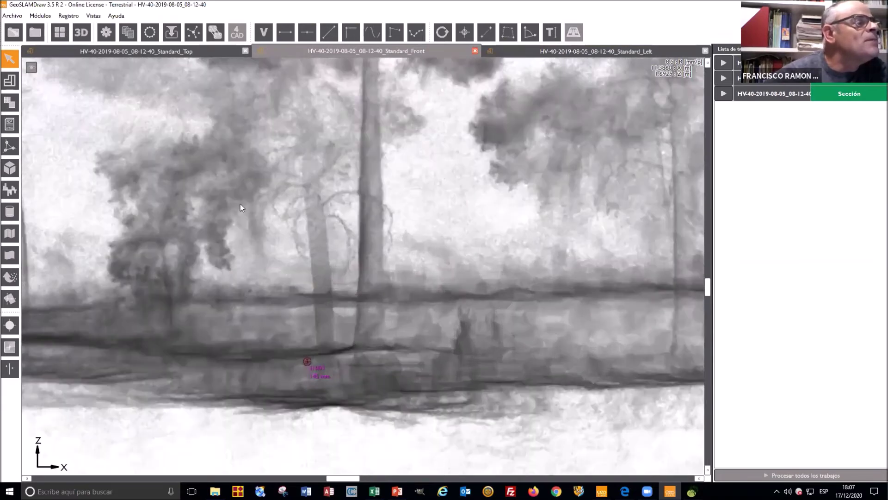
{"action": "left_click", "coordinate": [8, 83]}
{"action": "left_click", "coordinate": [350, 268]}
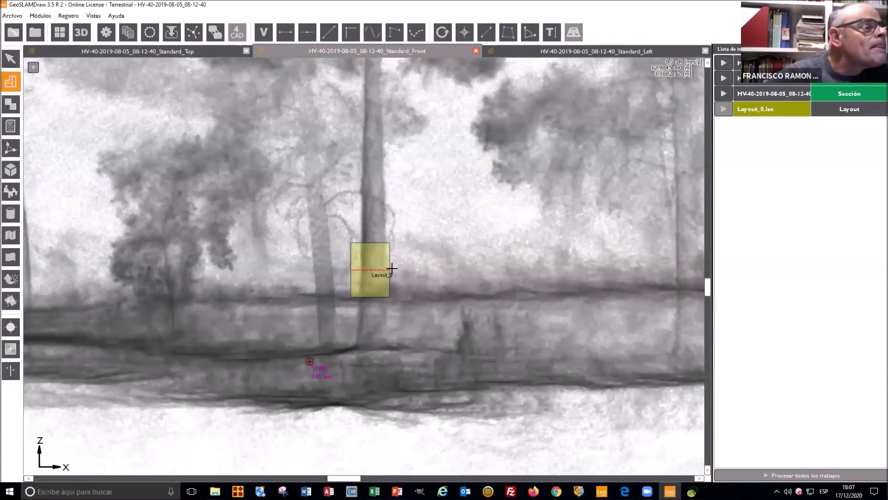
{"action": "left_click", "coordinate": [401, 270]}
{"action": "left_click_drag", "start_coordinate": [373, 243], "coordinate": [374, 260]}
{"action": "left_click_drag", "start_coordinate": [374, 296], "coordinate": [374, 278]}
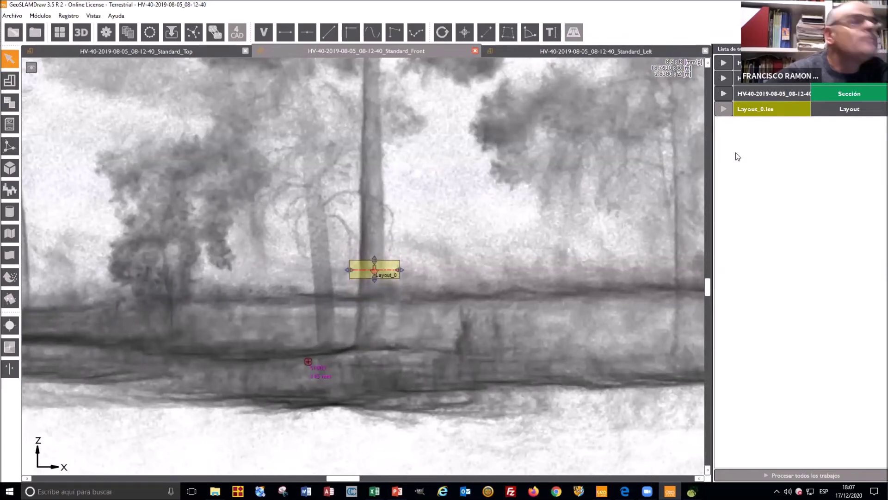
Process the Layout_0.lse slice and open it to view the trunk's cross-section ring close up
{"action": "left_click", "coordinate": [723, 109]}
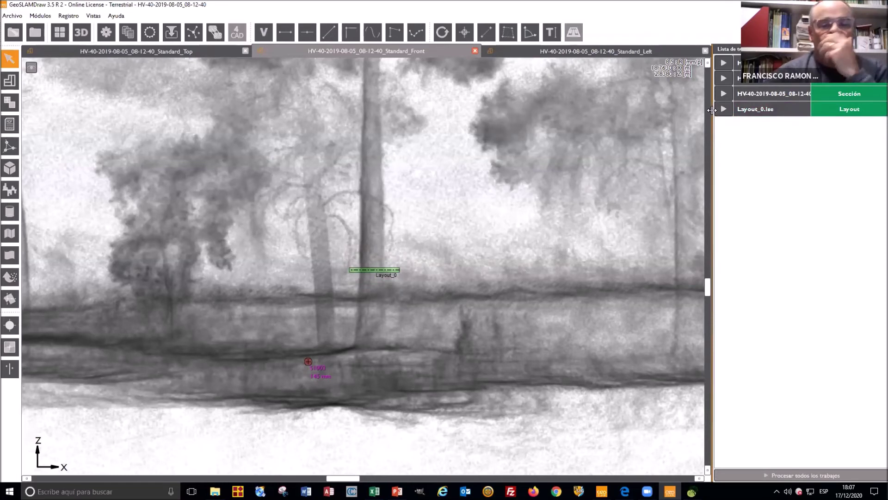
{"action": "double_click", "coordinate": [758, 110]}
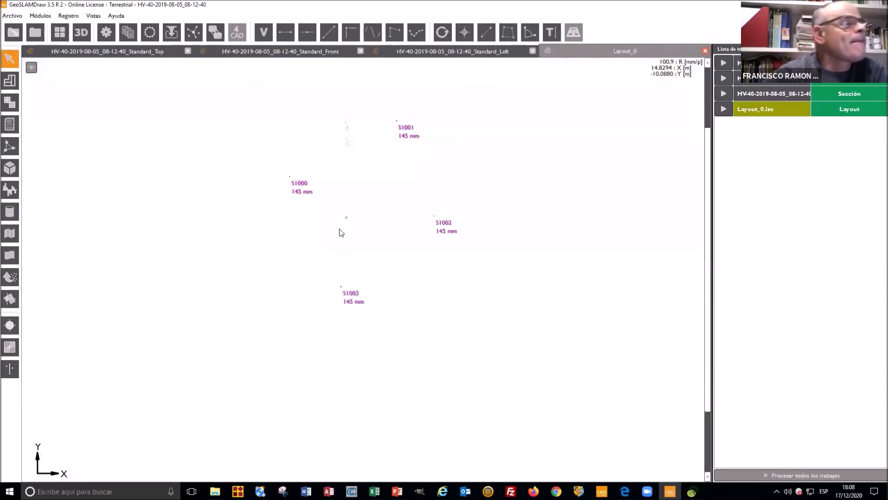
{"action": "scroll", "coordinate": [339, 232], "scroll_direction": "up", "scroll_amount": 6}
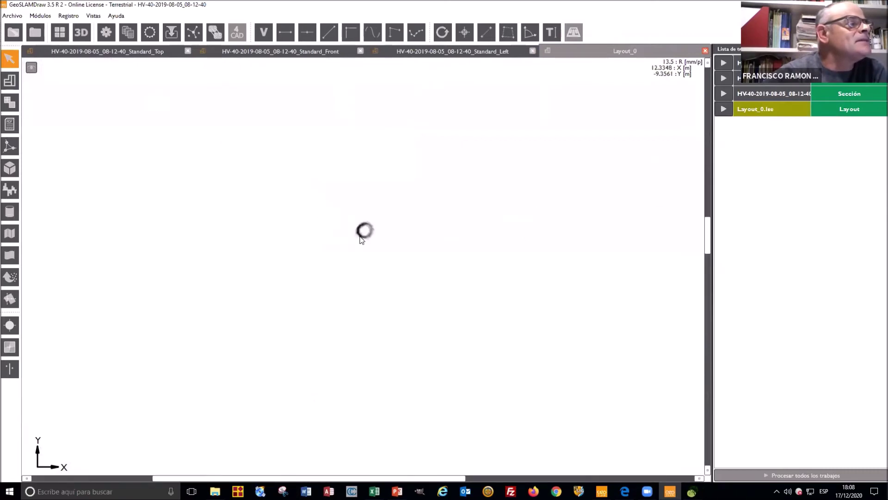
{"action": "scroll", "coordinate": [361, 239], "scroll_direction": "up", "scroll_amount": 8}
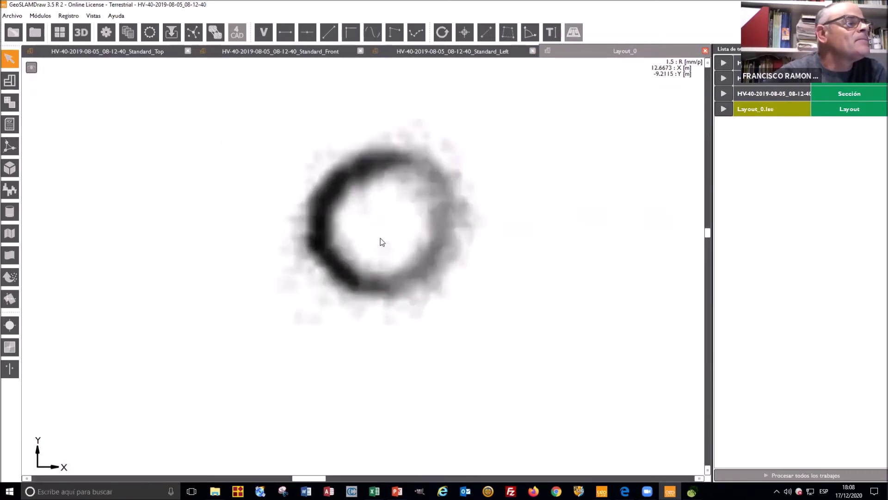
{"action": "scroll", "coordinate": [382, 241], "scroll_direction": "up", "scroll_amount": 1}
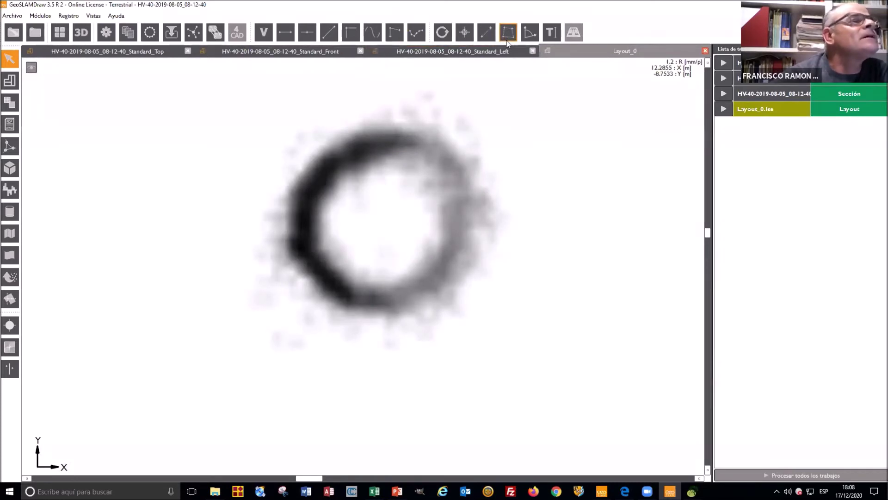
Measure the thickness of the trunk ring across its dark upper-left edge
{"action": "left_click", "coordinate": [486, 31]}
{"action": "left_click", "coordinate": [320, 159]}
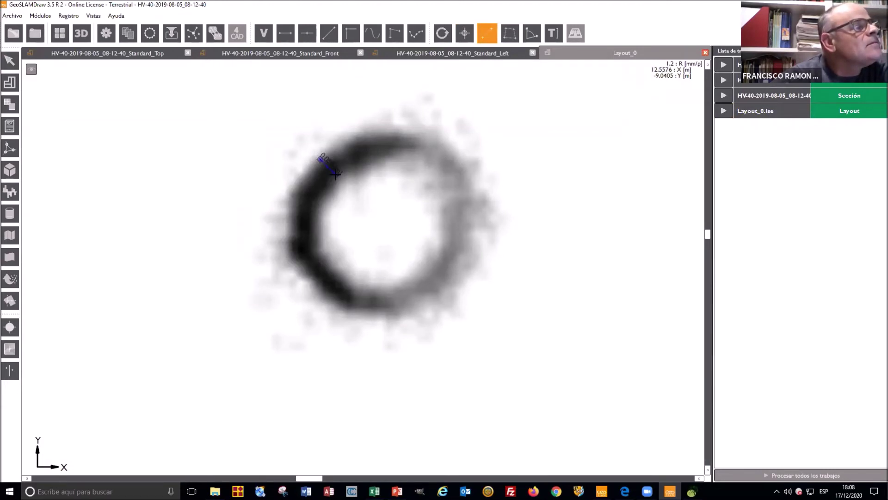
{"action": "left_click", "coordinate": [335, 173]}
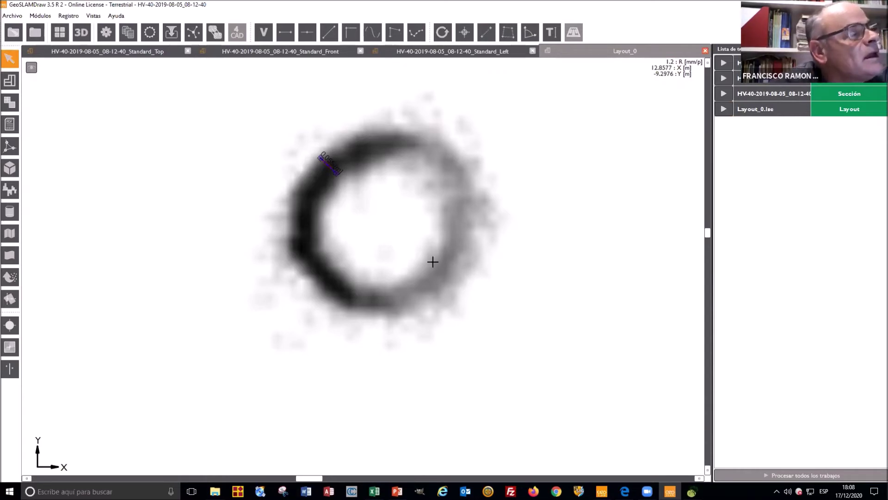
Measure the area of a four-sided polygon placed around the trunk ring
{"action": "left_click", "coordinate": [508, 39]}
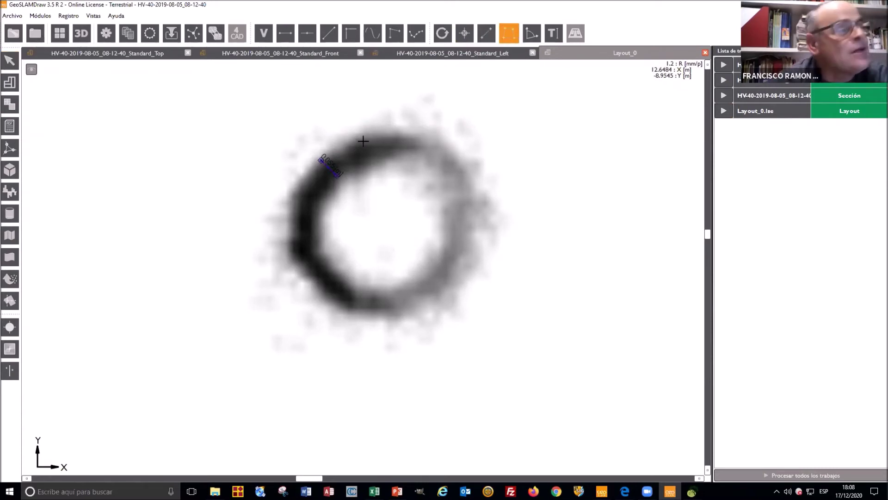
{"action": "left_click", "coordinate": [392, 99]}
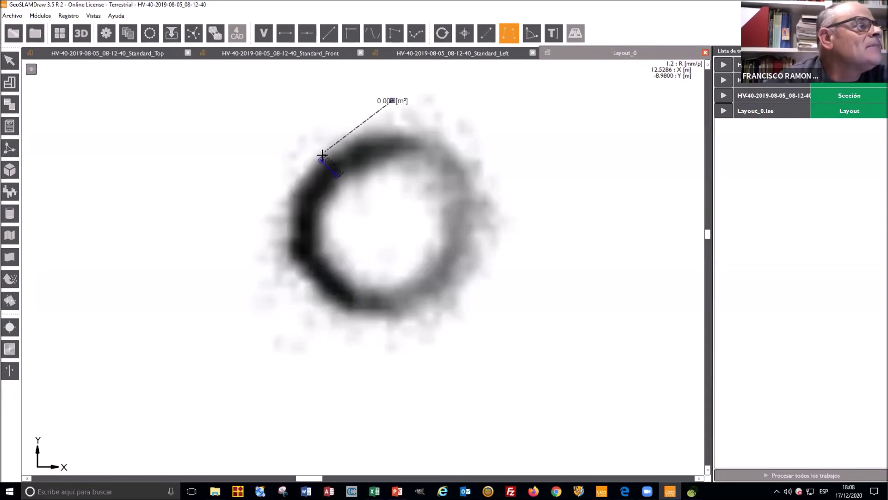
{"action": "left_click", "coordinate": [251, 208]}
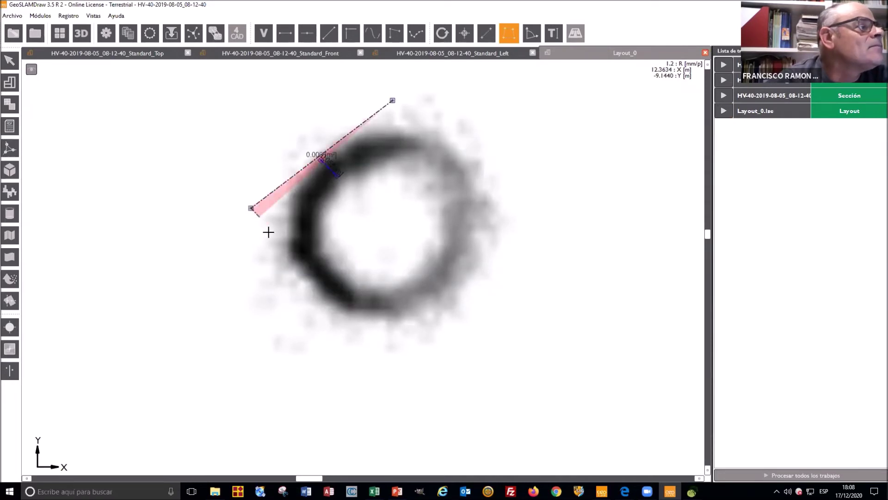
{"action": "left_click", "coordinate": [367, 337]}
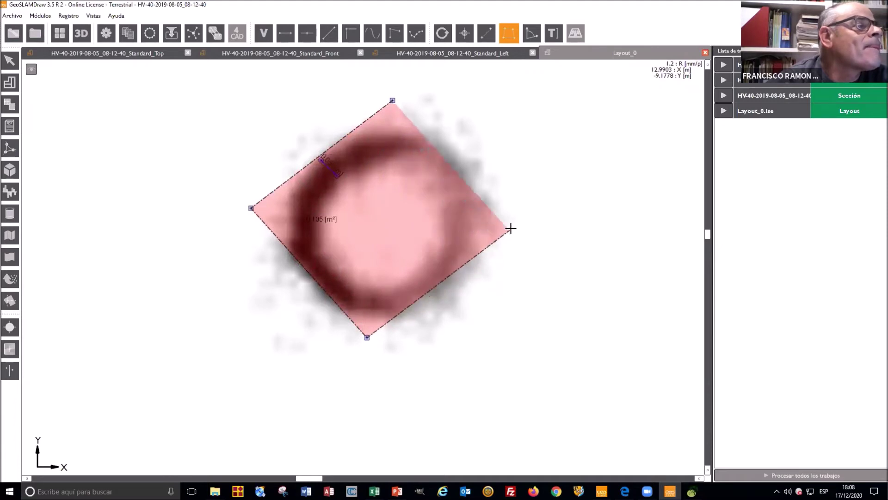
{"action": "left_click", "coordinate": [522, 219]}
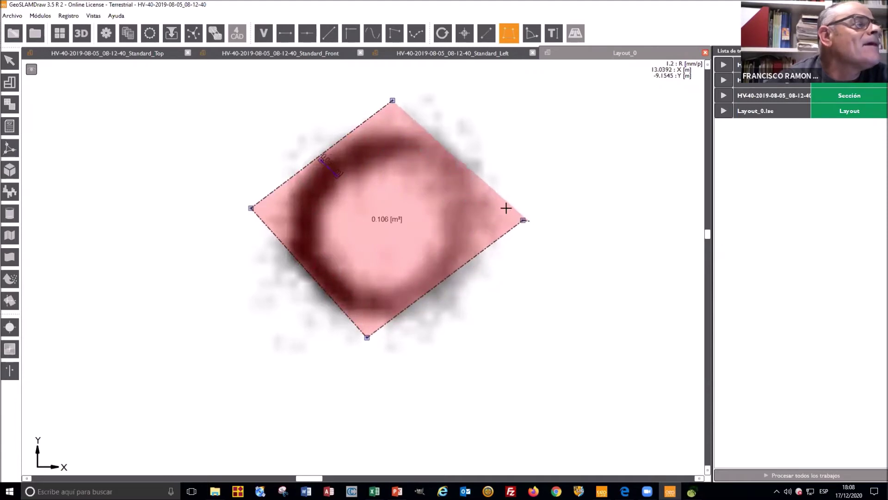
{"action": "left_click", "coordinate": [392, 100]}
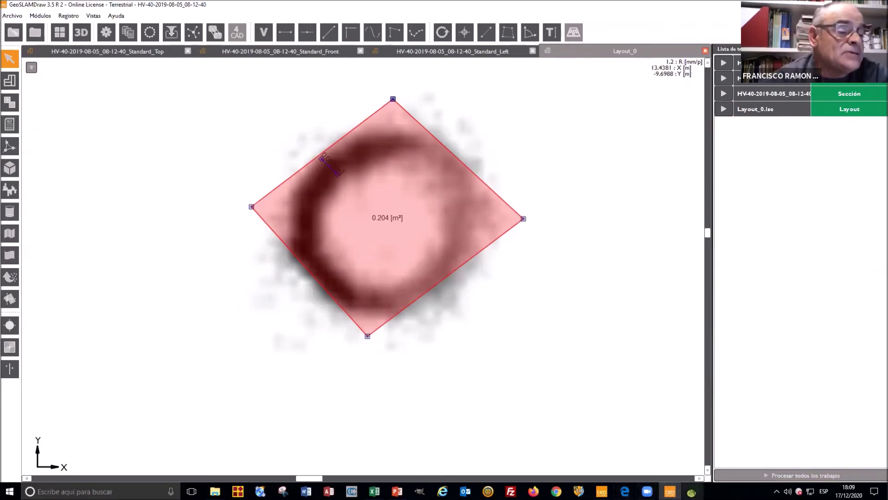
Bring the AID-FOREST configuration over the drawing and compare the offset detection adjust with the trunk ring's thickness
{"action": "mouse_move", "coordinate": [691, 491]}
{"action": "left_click", "coordinate": [712, 460]}
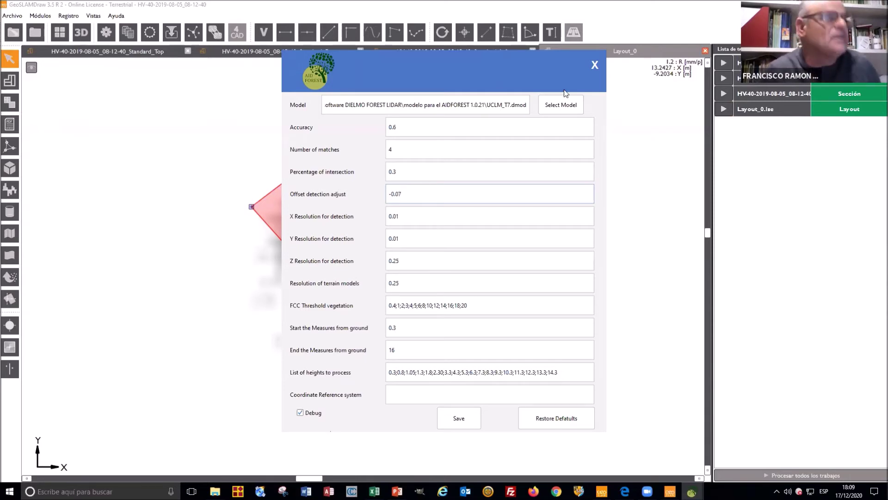
{"action": "left_click_drag", "start_coordinate": [539, 61], "coordinate": [768, 111]}
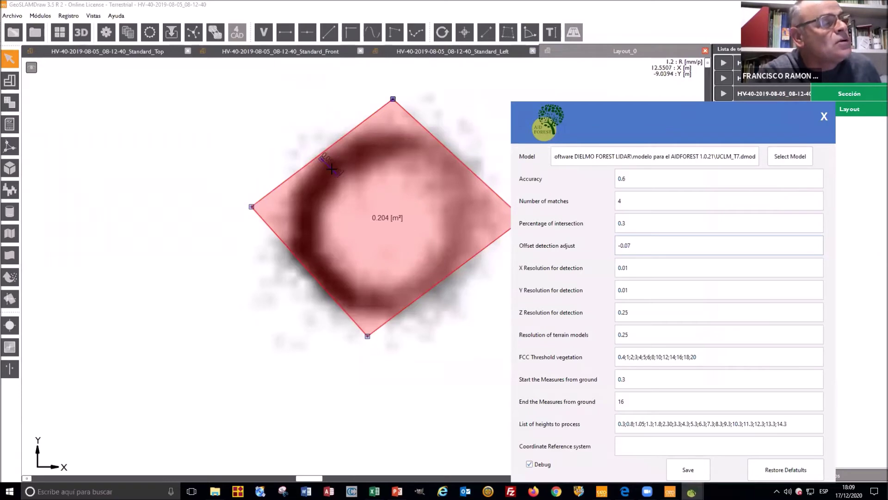
{"action": "left_click_drag", "start_coordinate": [628, 133], "coordinate": [426, 83]}
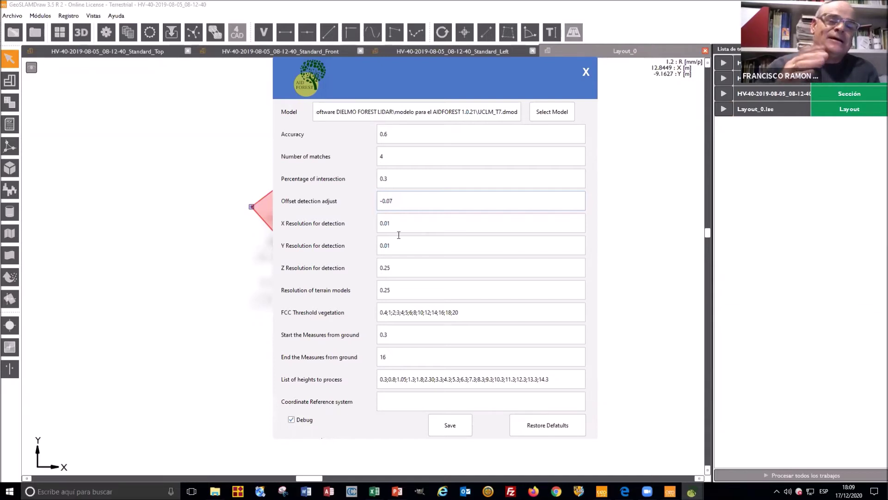
{"action": "left_click", "coordinate": [622, 200]}
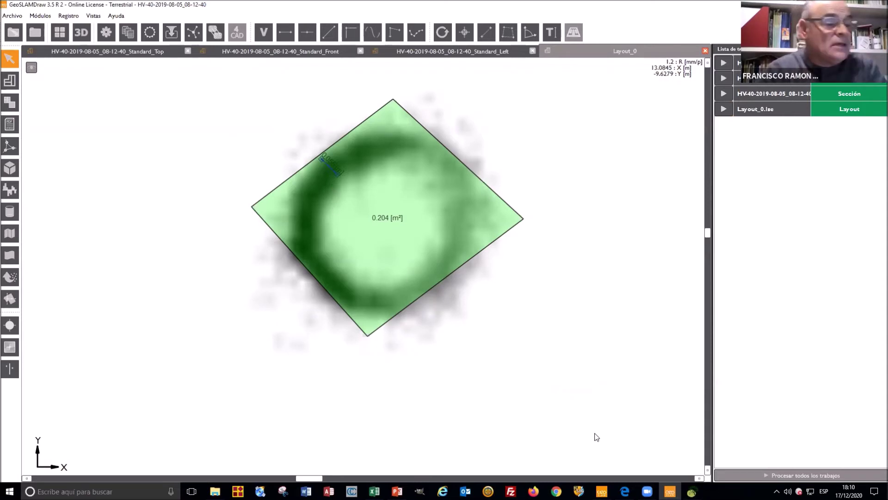
{"action": "mouse_move", "coordinate": [691, 491]}
{"action": "left_click", "coordinate": [715, 464]}
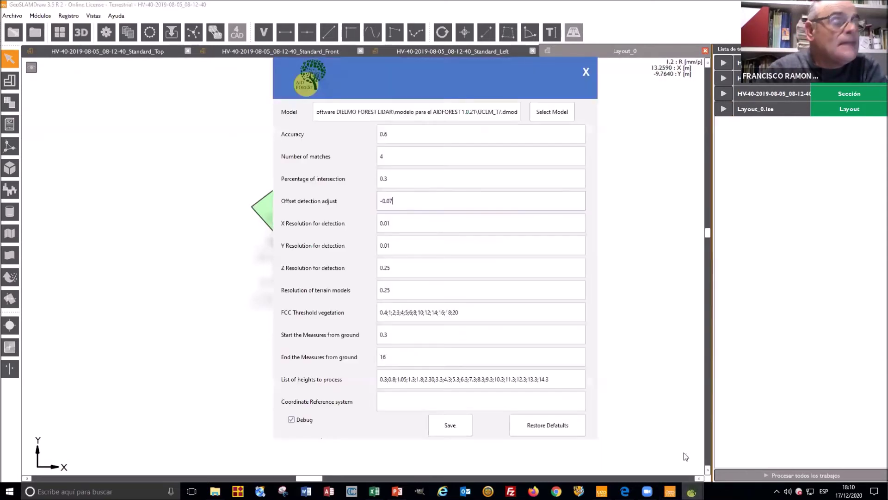
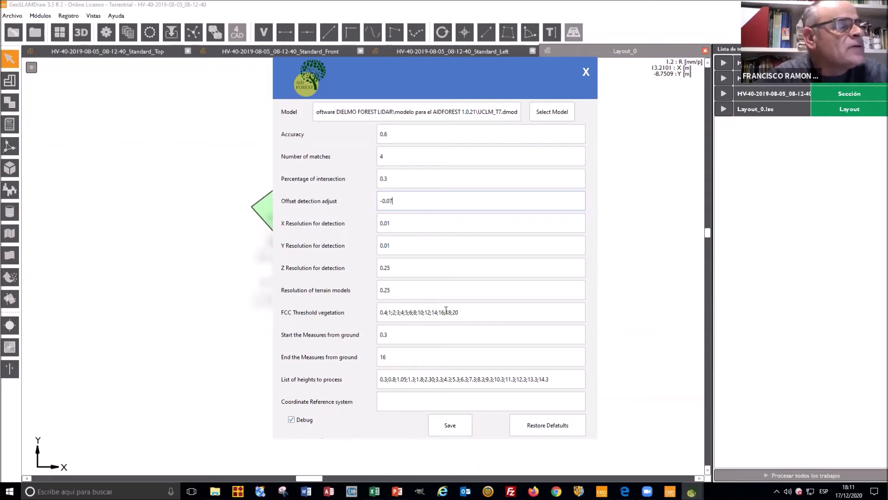
Remove the final 20 from the FCC Threshold vegetation list so it ends at 18, and review the remaining thresholds
{"action": "left_click", "coordinate": [467, 316]}
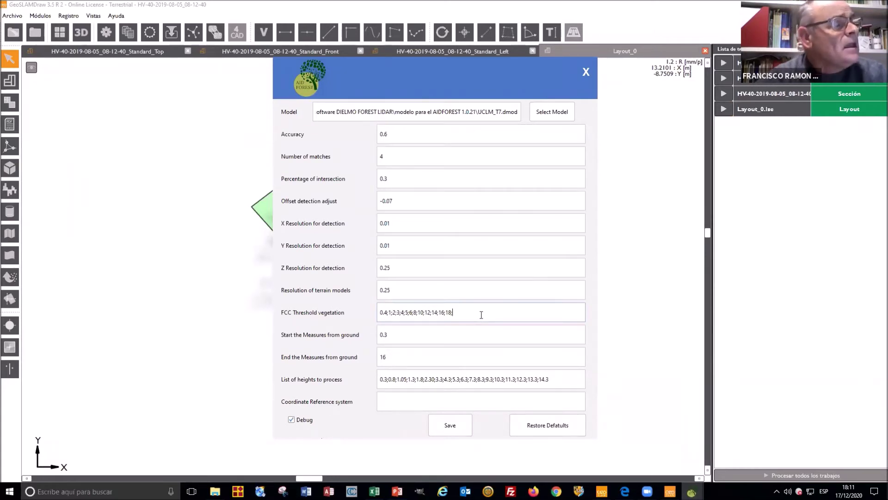
{"action": "left_click_drag", "start_coordinate": [396, 335], "coordinate": [367, 339]}
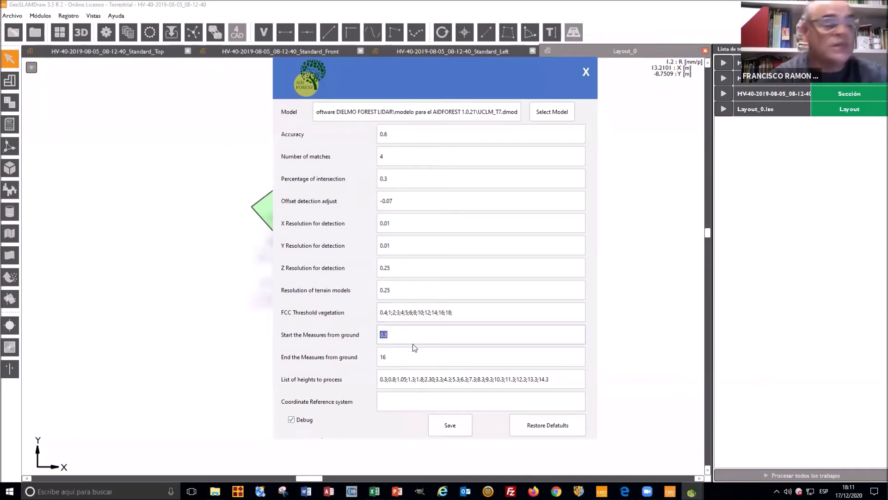
{"action": "left_click_drag", "start_coordinate": [456, 316], "coordinate": [384, 321]}
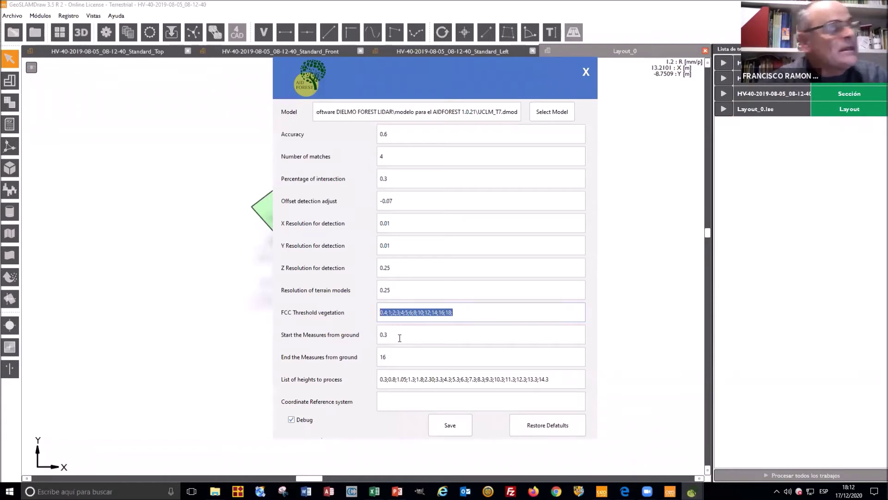
Examine the start and end of measures from ground and the list of heights to process
{"action": "left_click_drag", "start_coordinate": [388, 334], "coordinate": [378, 335]}
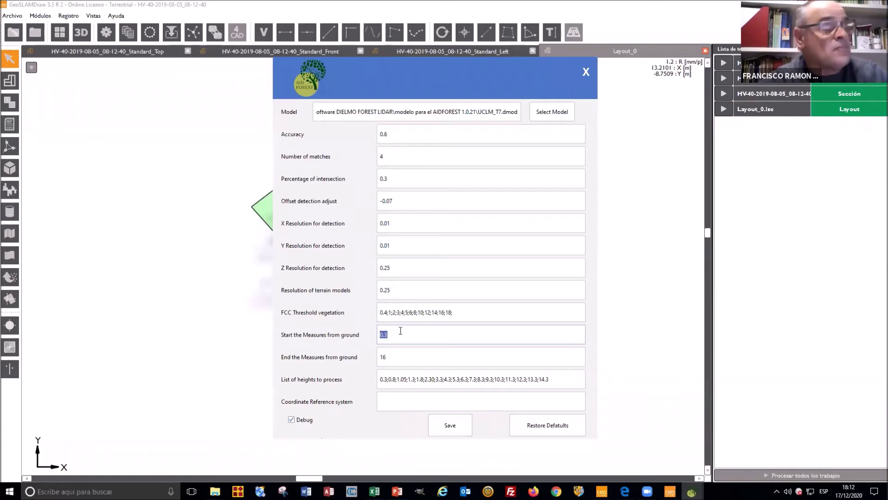
{"action": "left_click", "coordinate": [393, 360]}
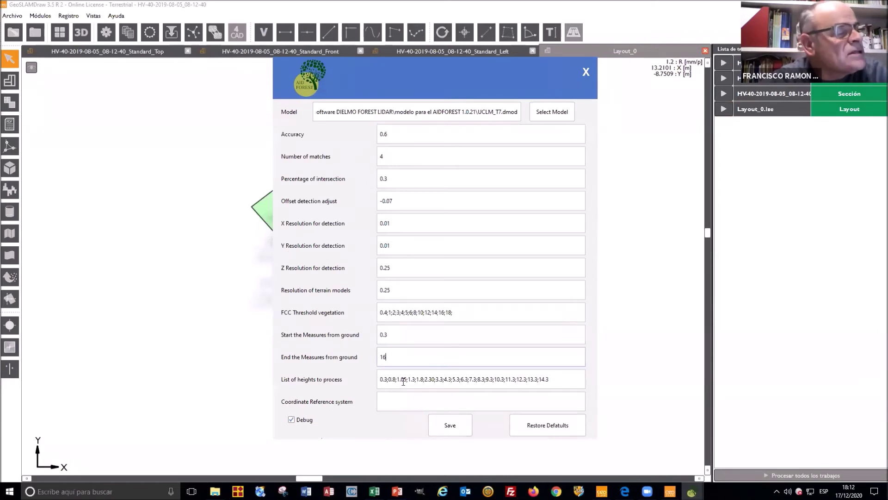
{"action": "left_click_drag", "start_coordinate": [407, 381], "coordinate": [413, 380]}
{"action": "left_click", "coordinate": [393, 380]}
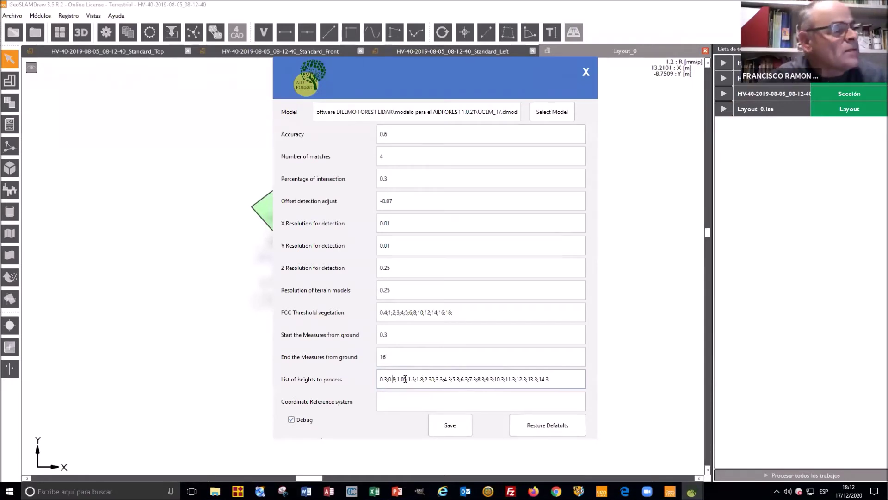
Save the configuration and start the AID-FOREST detection process
{"action": "left_click", "coordinate": [447, 433]}
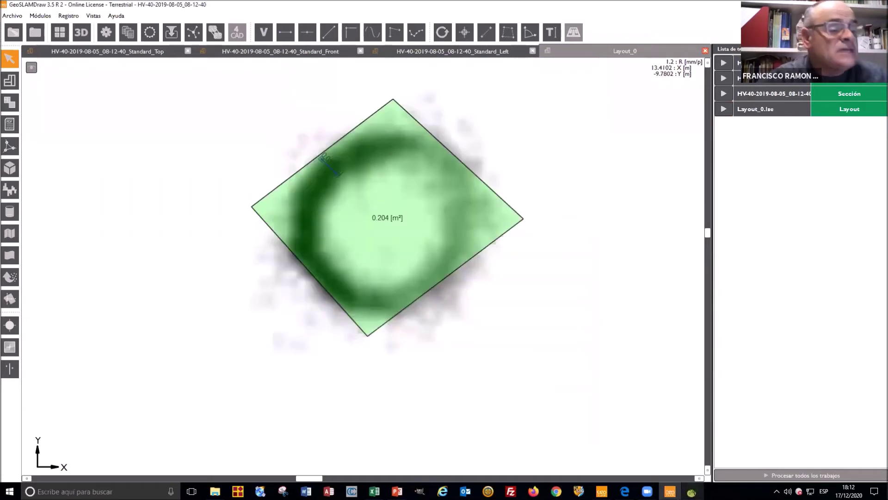
{"action": "left_click", "coordinate": [553, 337]}
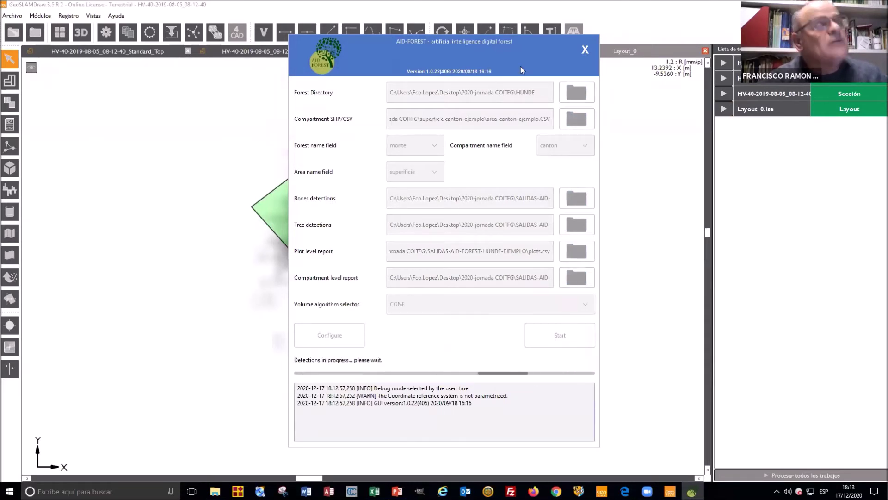
Terminate the running AID-FOREST detection and switch to the SALIDAS-AID-FOREST-HUNDE-EJEMPLO folder to look at its output files
{"action": "left_click", "coordinate": [586, 49]}
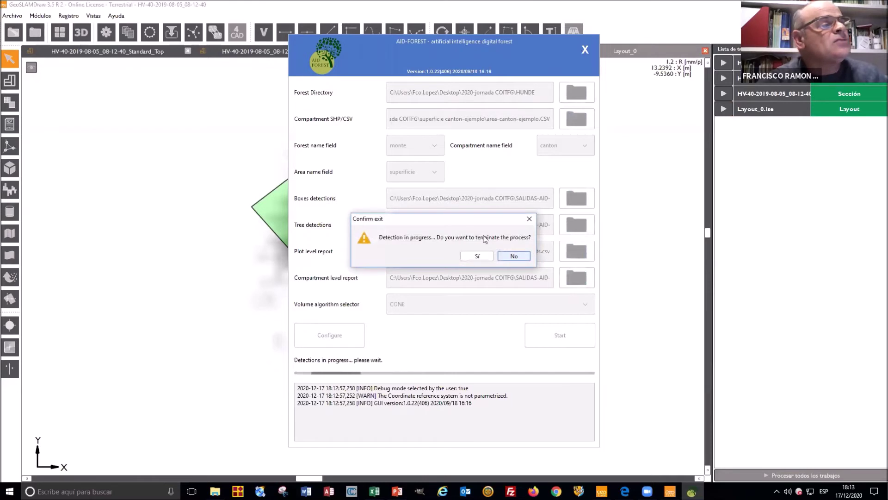
{"action": "left_click", "coordinate": [486, 255]}
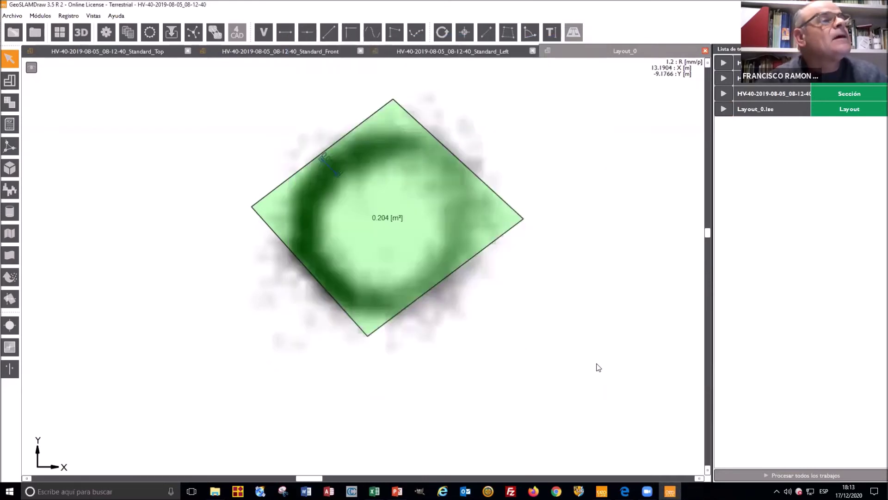
{"action": "mouse_move", "coordinate": [216, 492]}
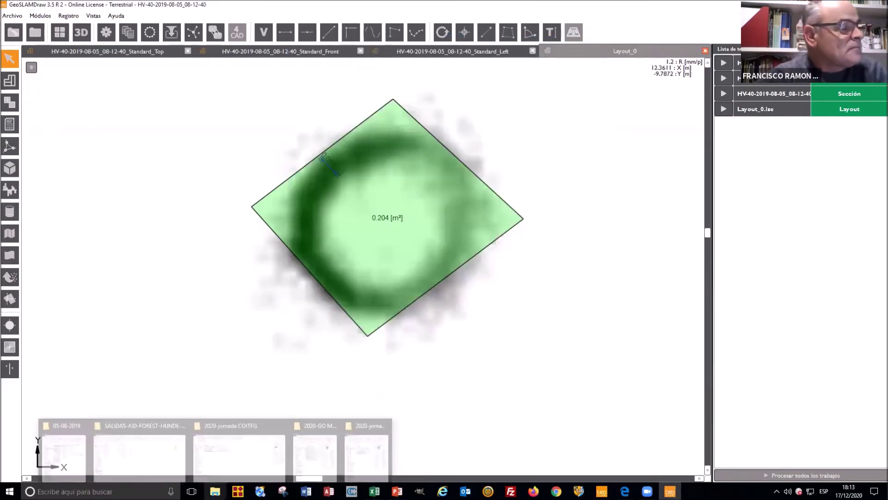
{"action": "left_click", "coordinate": [142, 453]}
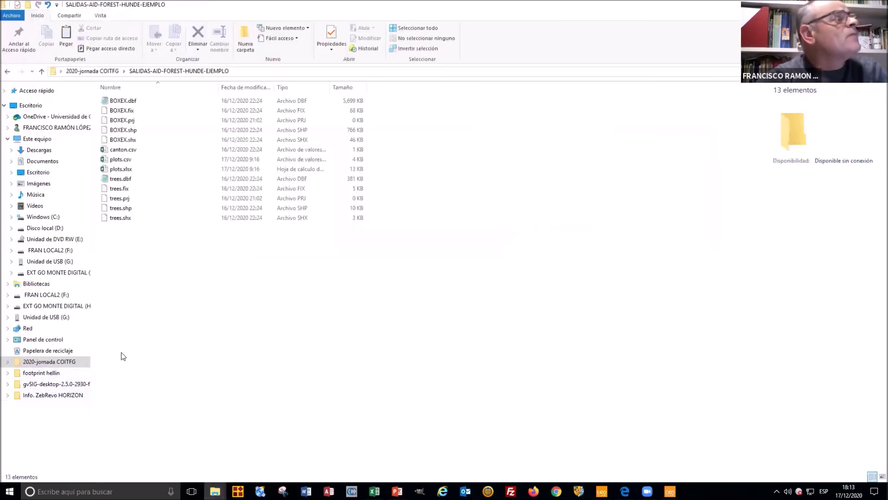
{"action": "left_click", "coordinate": [113, 171]}
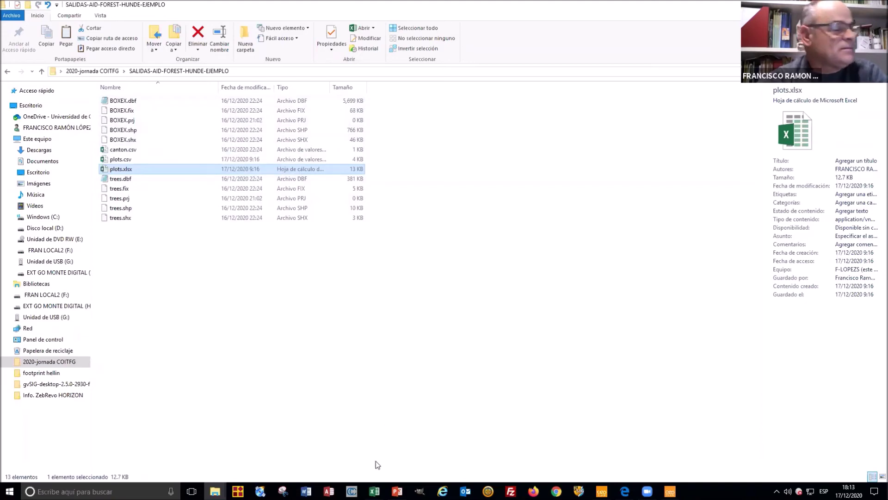
Switch to Excel and open BOXEX.dbf from Escritorio > 2020-jornada COITFG > SALIDAS-AID-FOREST-HUNDE-EJEMPLO, listing all file types
{"action": "left_click", "coordinate": [375, 490]}
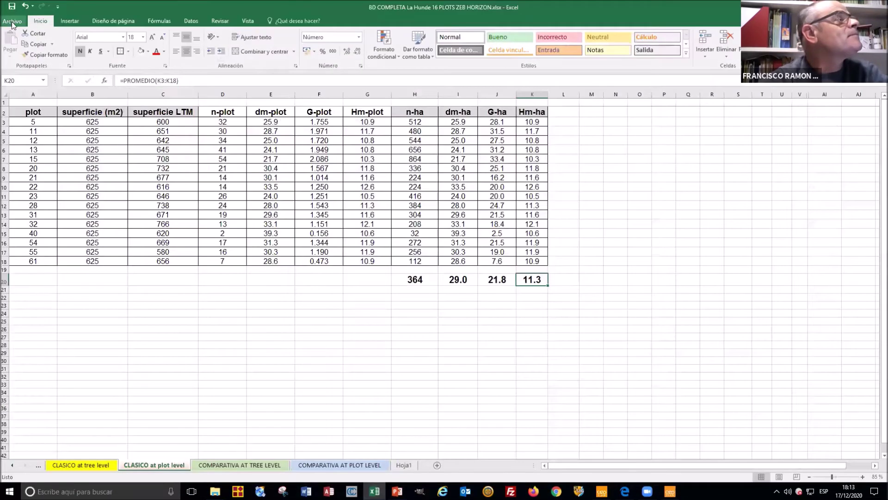
{"action": "left_click", "coordinate": [12, 15]}
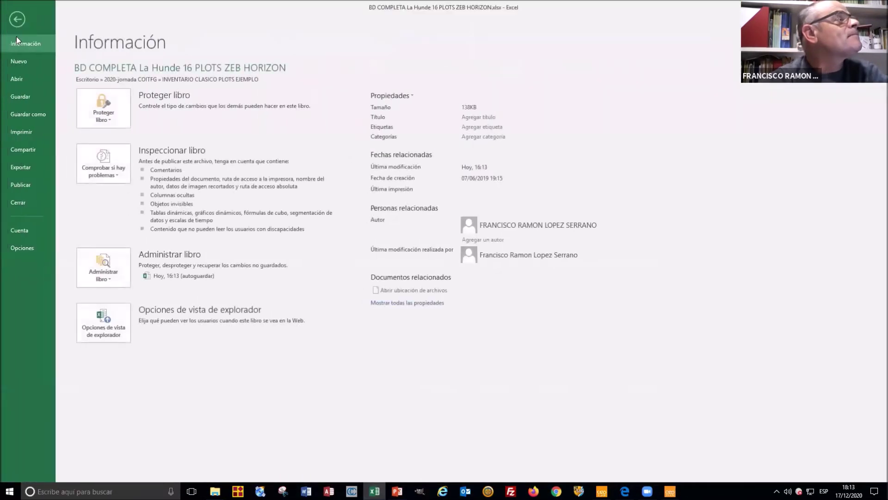
{"action": "left_click", "coordinate": [20, 80]}
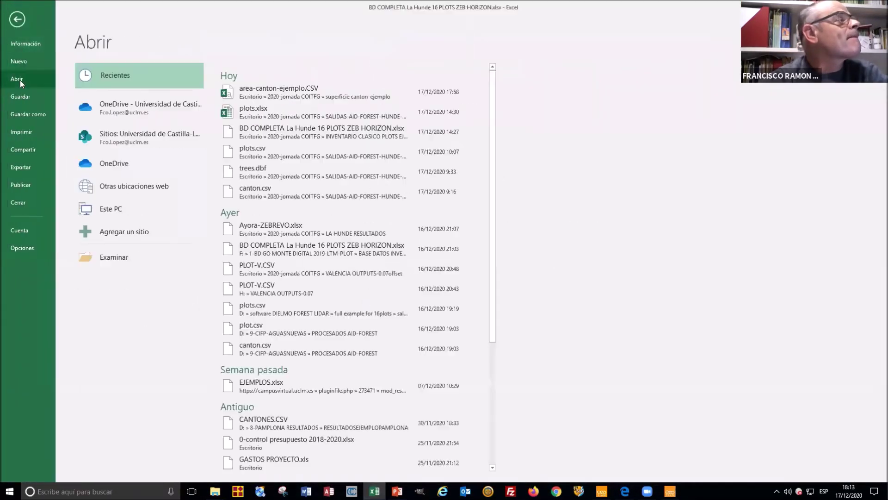
{"action": "double_click", "coordinate": [121, 207]}
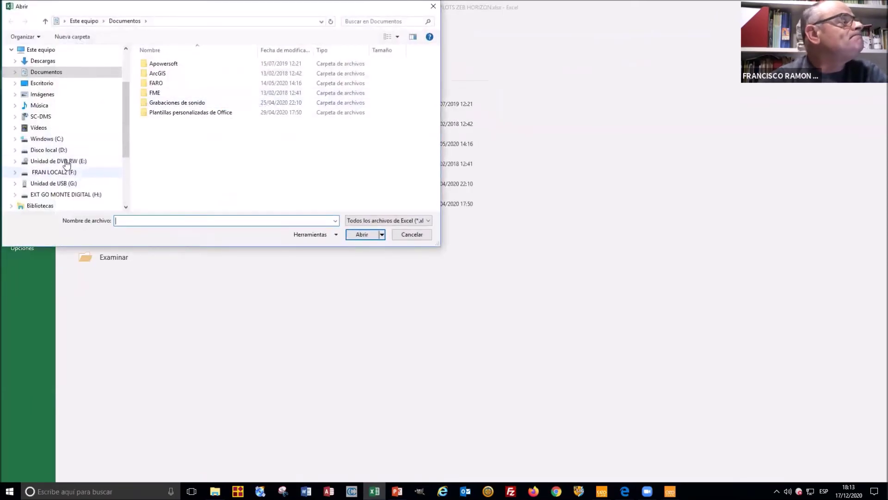
{"action": "left_click", "coordinate": [43, 84]}
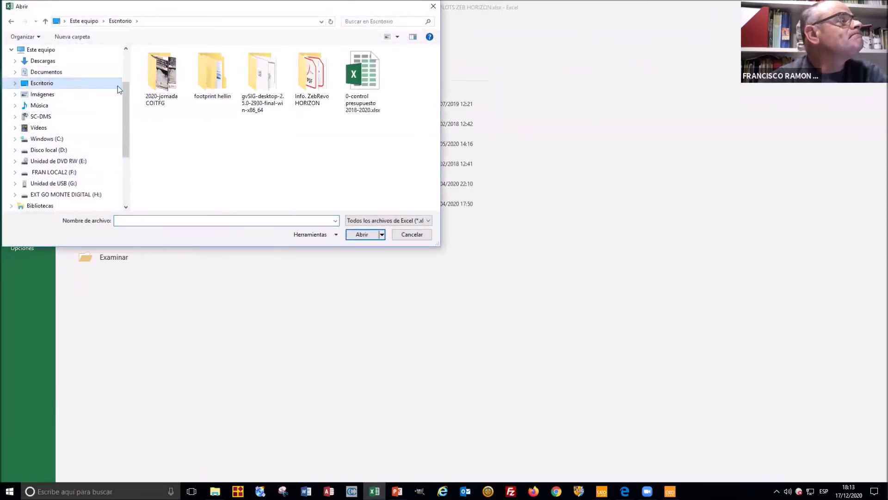
{"action": "double_click", "coordinate": [159, 89]}
{"action": "double_click", "coordinate": [160, 92]}
{"action": "left_click", "coordinate": [388, 221]}
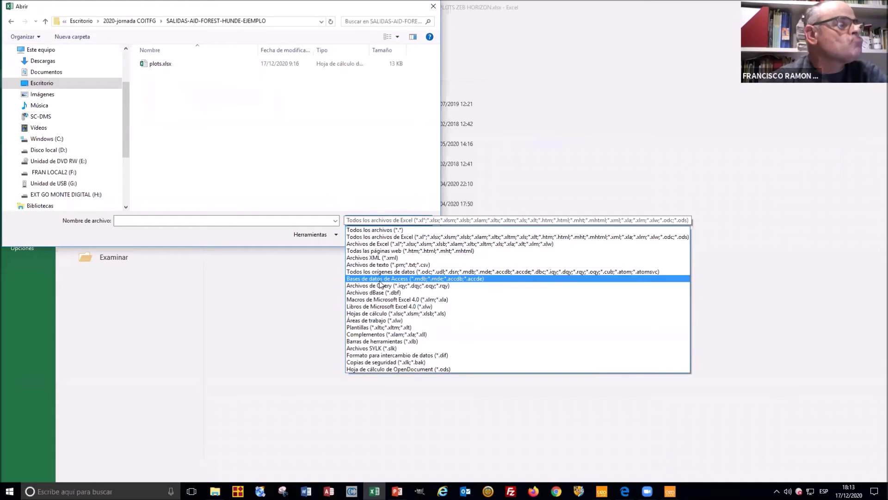
{"action": "left_click", "coordinate": [374, 230]}
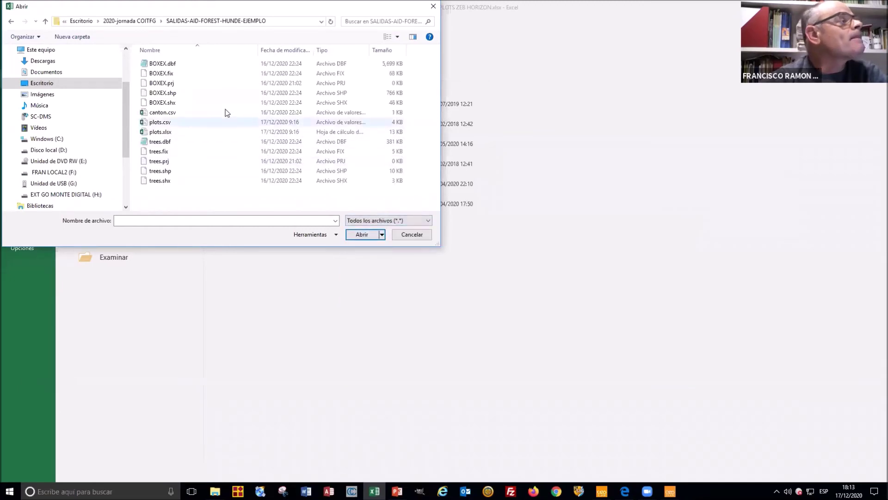
{"action": "left_click", "coordinate": [169, 65]}
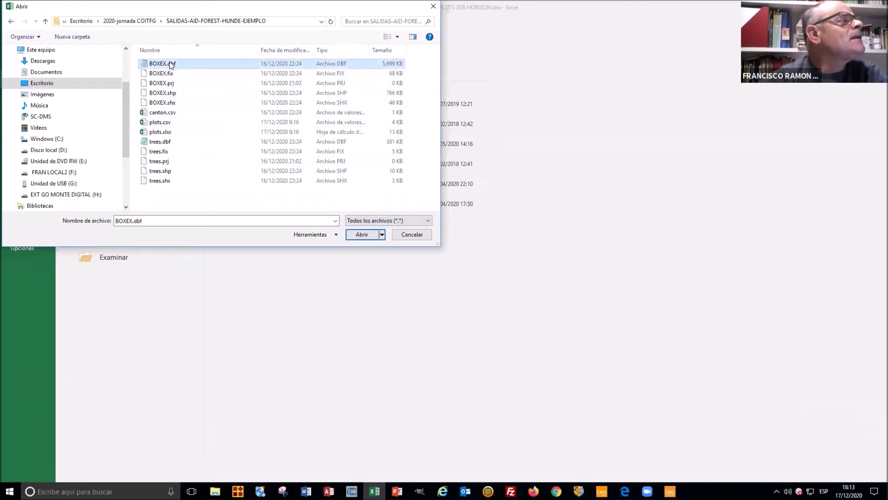
{"action": "left_click", "coordinate": [362, 234]}
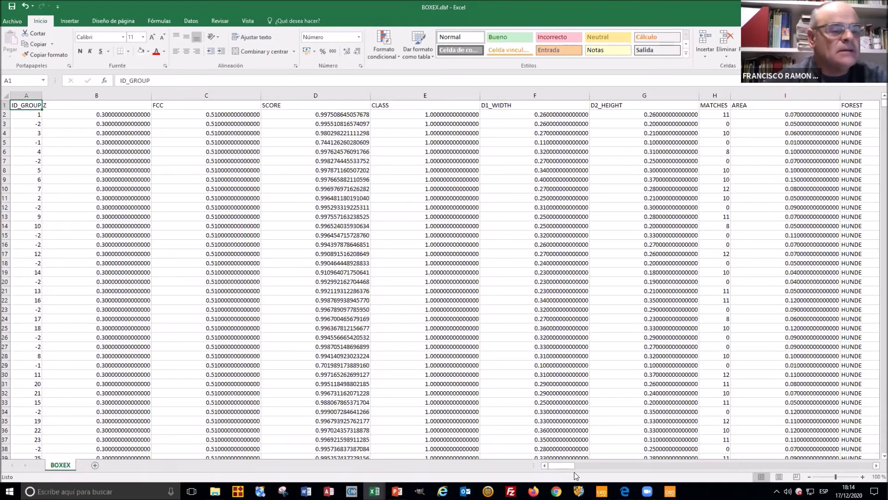
Examine the BOXEX table's columns, focusing on the FOREST, COMPARTMEN and PLOT entries, and return to the first rows
{"action": "left_click_drag", "start_coordinate": [563, 470], "coordinate": [777, 486]}
{"action": "left_click", "coordinate": [610, 92]}
{"action": "left_click_drag", "start_coordinate": [610, 93], "coordinate": [74, 86]}
{"action": "left_click_drag", "start_coordinate": [679, 465], "coordinate": [551, 463]}
{"action": "left_click", "coordinate": [392, 104]}
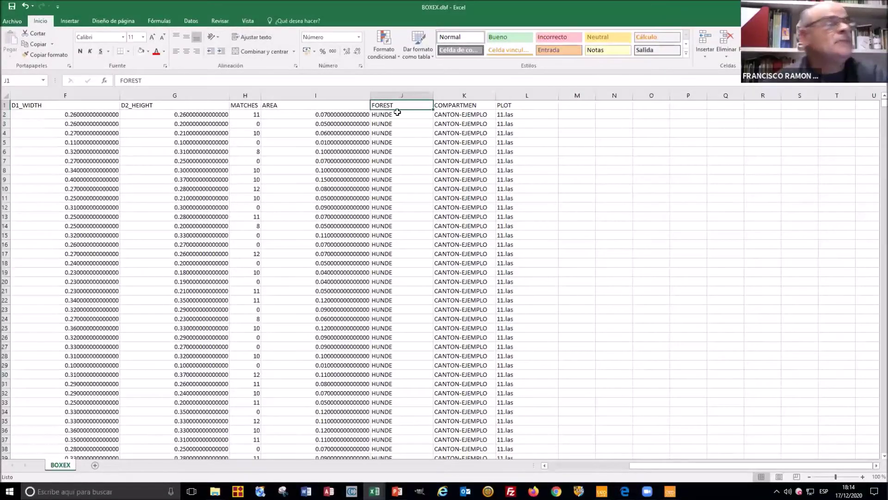
{"action": "left_click", "coordinate": [465, 104]}
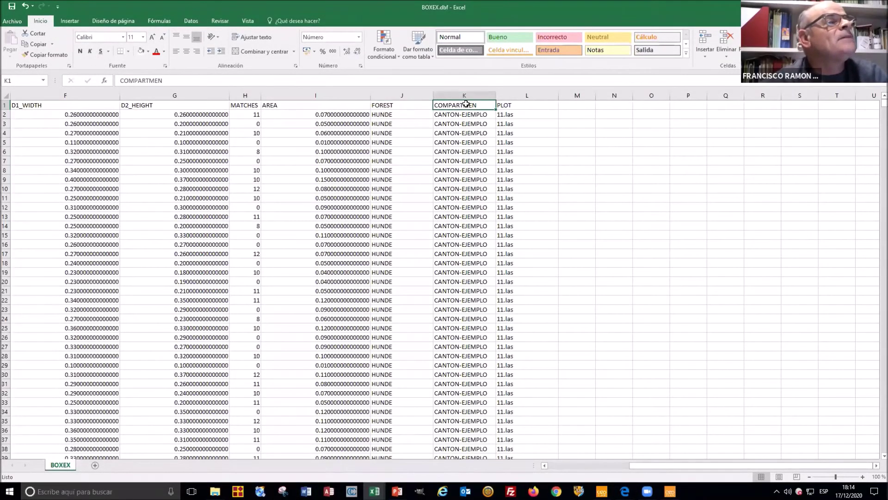
{"action": "left_click_drag", "start_coordinate": [464, 116], "coordinate": [478, 391]}
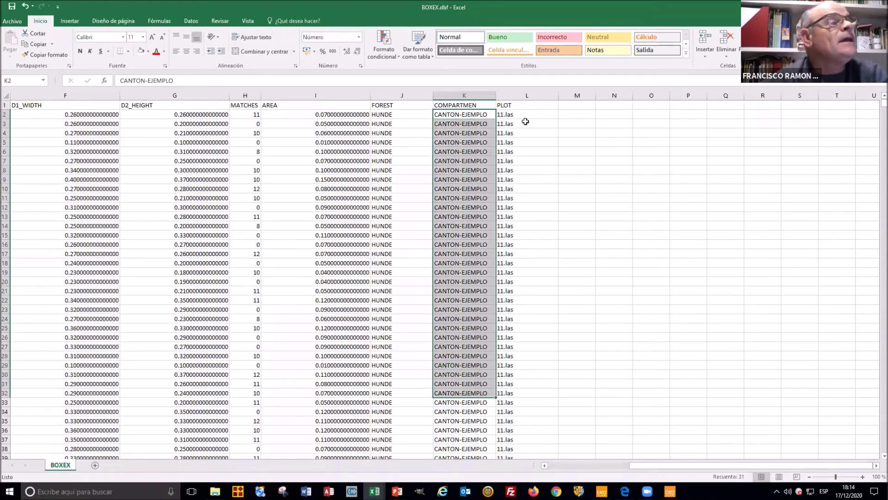
{"action": "left_click_drag", "start_coordinate": [524, 148], "coordinate": [523, 467]}
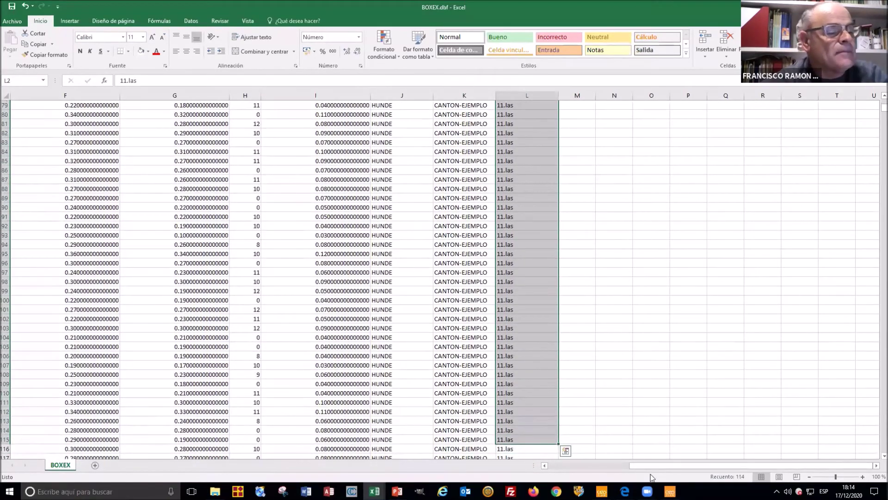
{"action": "left_click_drag", "start_coordinate": [631, 466], "coordinate": [584, 466]}
{"action": "scroll", "coordinate": [34, 99], "scroll_direction": "left", "scroll_amount": 2}
{"action": "scroll", "coordinate": [23, 98], "scroll_direction": "up", "scroll_amount": 20}
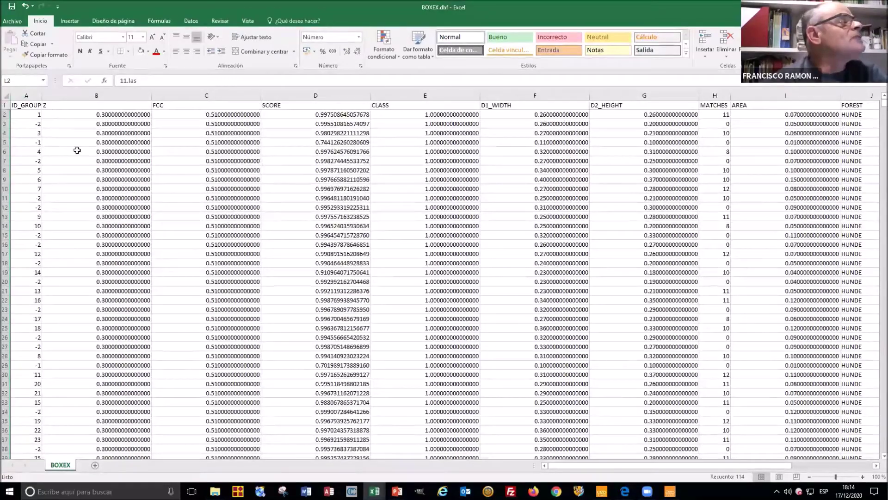
Sort the whole BOXEX table by PLOT from A to Z and by ID_GROUP from smallest to largest
{"action": "left_click", "coordinate": [5, 97]}
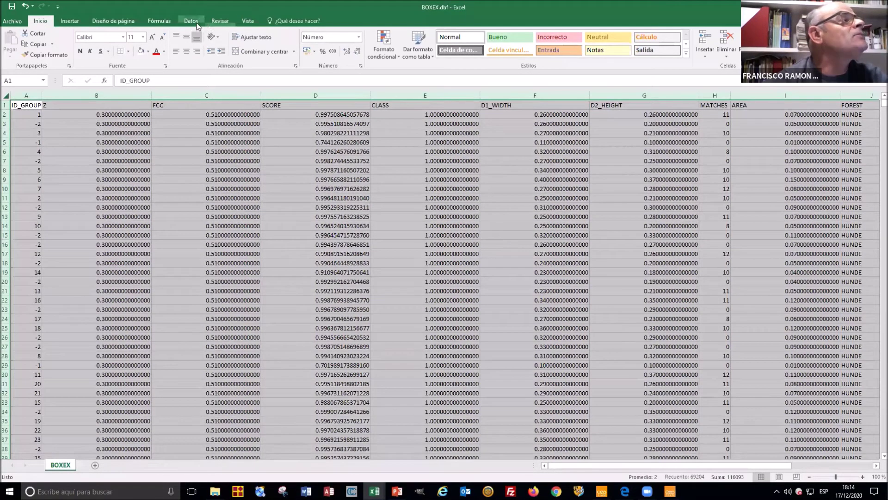
{"action": "left_click", "coordinate": [191, 20]}
{"action": "left_click", "coordinate": [345, 54]}
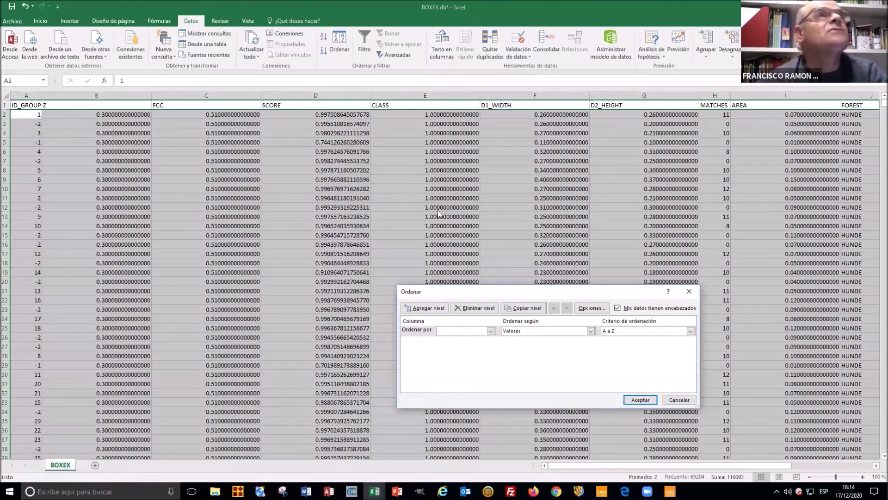
{"action": "left_click", "coordinate": [491, 331]}
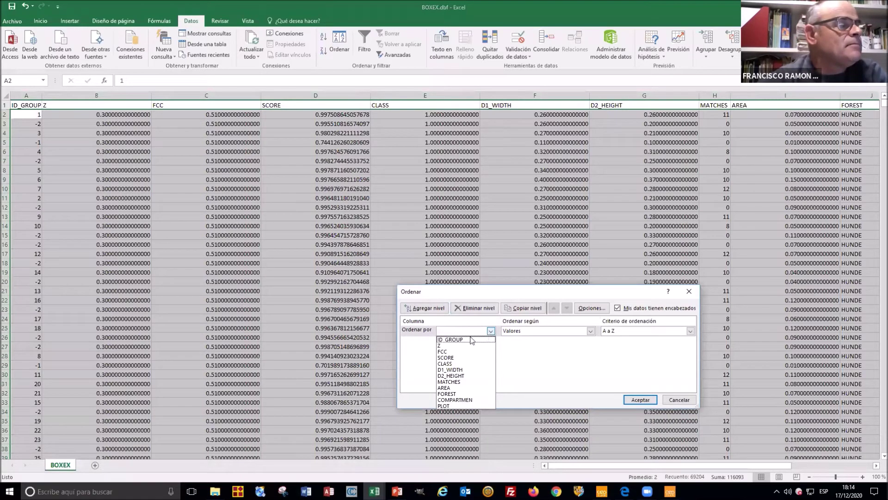
{"action": "left_click", "coordinate": [452, 406]}
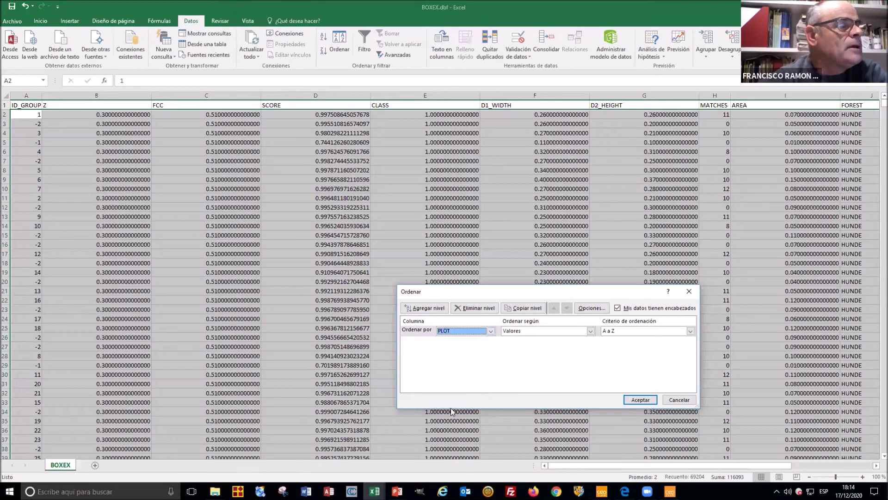
{"action": "left_click", "coordinate": [425, 307]}
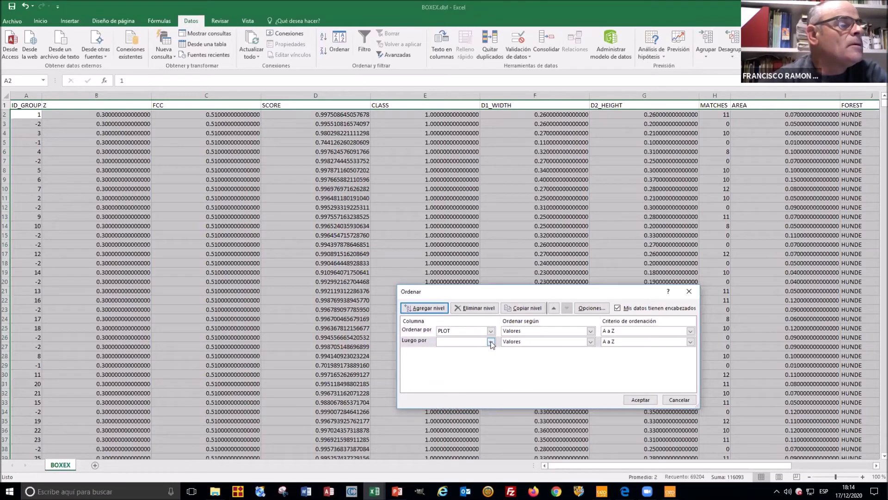
{"action": "left_click", "coordinate": [491, 342]}
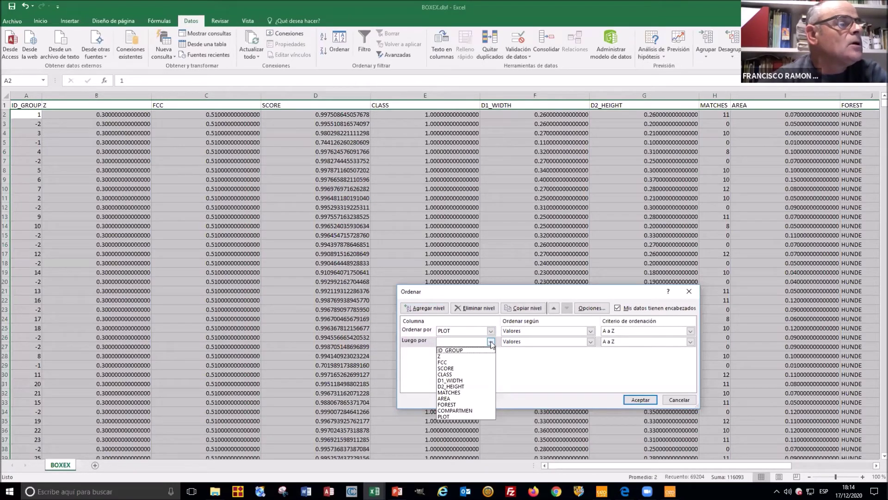
{"action": "left_click", "coordinate": [463, 350]}
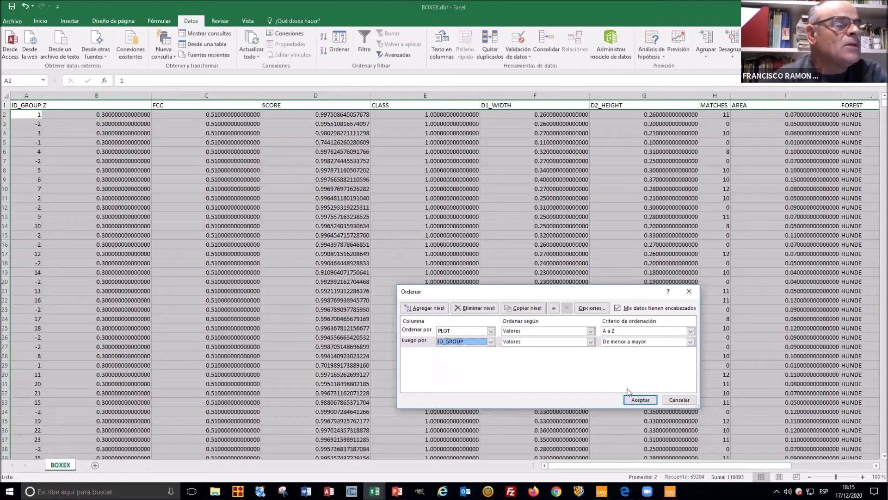
{"action": "left_click", "coordinate": [635, 399]}
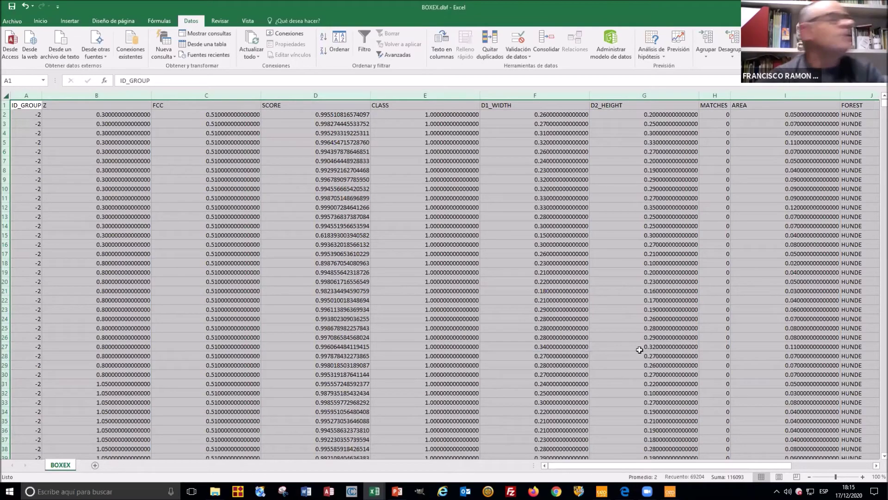
Cut the PLOT column and insert it in front of the ID_GROUP column
{"action": "left_click_drag", "start_coordinate": [735, 467], "coordinate": [834, 466]}
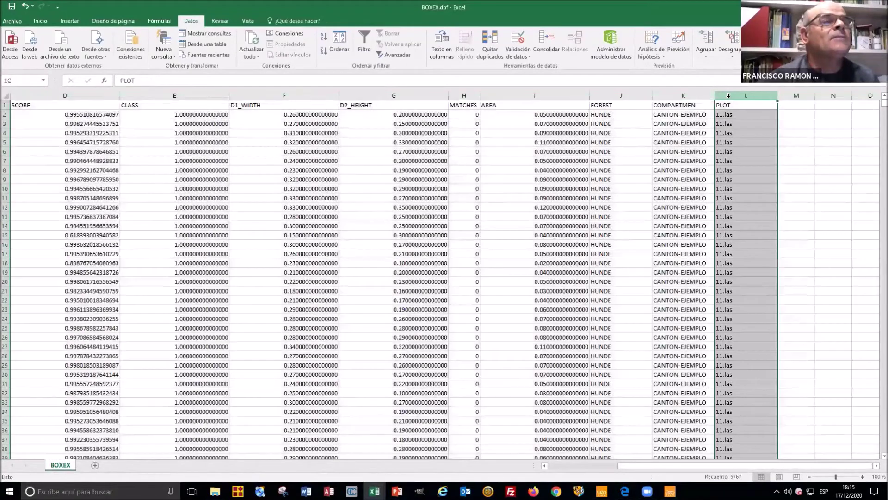
{"action": "left_click", "coordinate": [735, 96]}
{"action": "right_click", "coordinate": [735, 96]}
{"action": "left_click", "coordinate": [750, 105]}
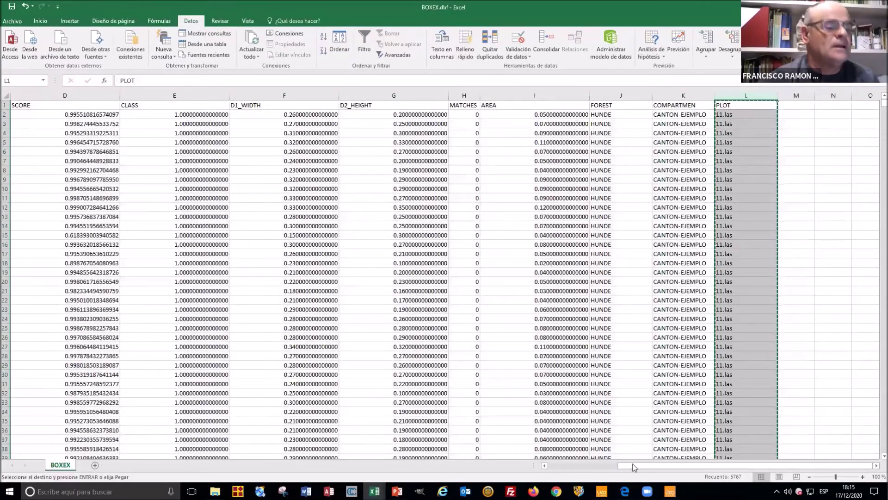
{"action": "left_click", "coordinate": [581, 464]}
{"action": "left_click", "coordinate": [715, 96]}
{"action": "right_click", "coordinate": [27, 96]}
{"action": "left_click", "coordinate": [52, 161]}
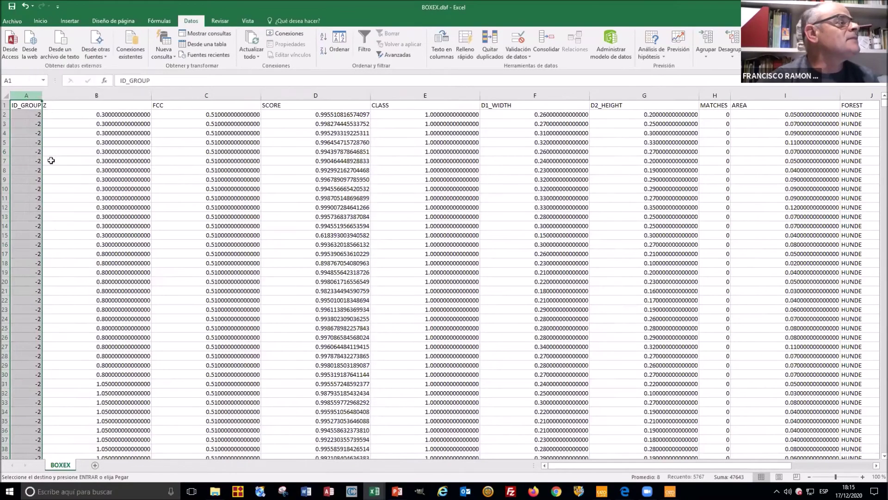
Select all 11.las rows in the PLOT column to review that plot's detections, and return to the table's header
{"action": "left_click_drag", "start_coordinate": [27, 116], "coordinate": [16, 375]}
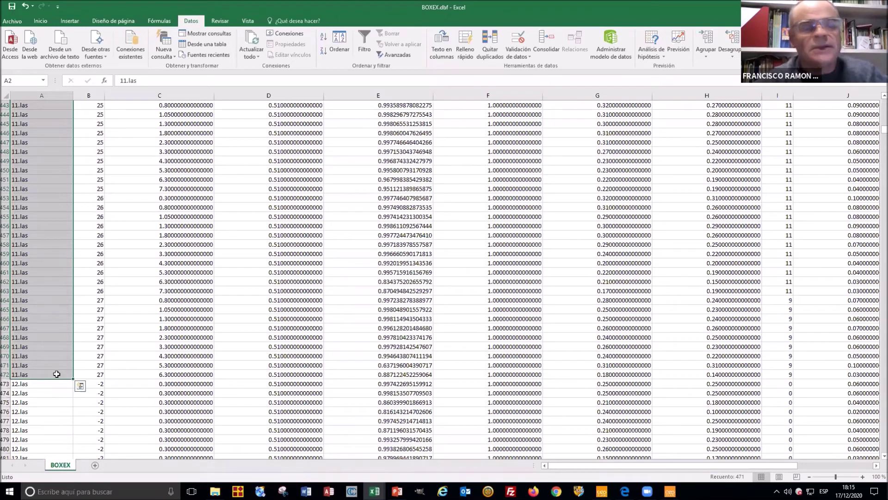
{"action": "scroll", "coordinate": [96, 326], "scroll_direction": "up", "scroll_amount": 10}
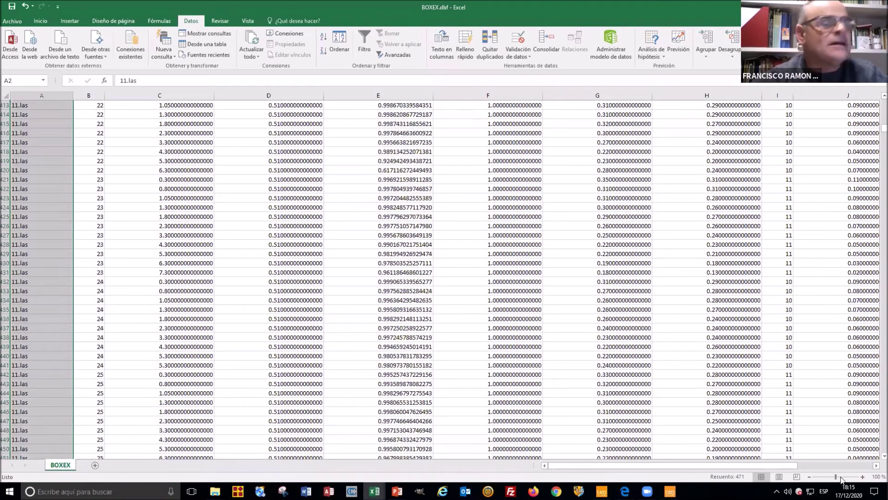
{"action": "left_click_drag", "start_coordinate": [883, 128], "coordinate": [883, 99]}
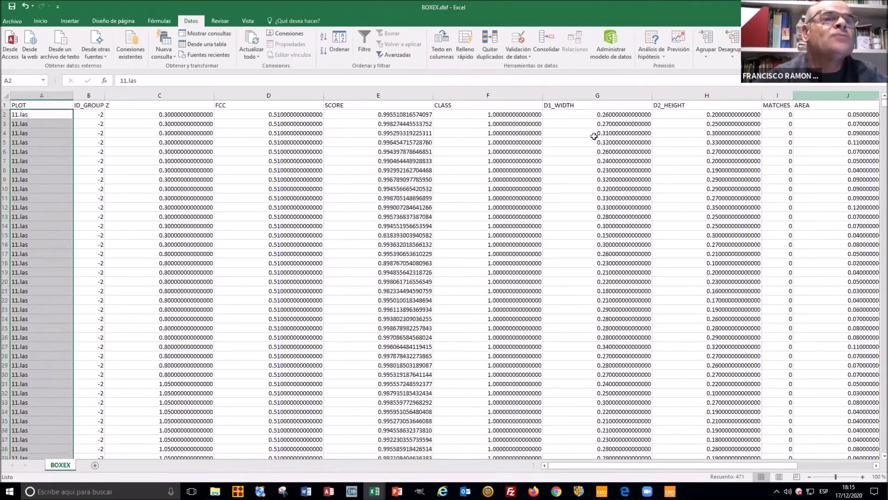
Freeze the top row of the BOXEX sheet so the column headers stay in view
{"action": "left_click", "coordinate": [115, 115]}
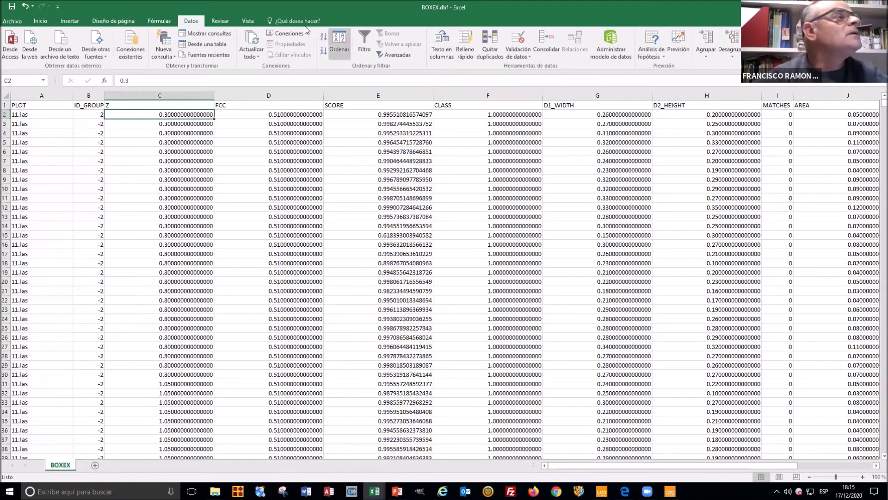
{"action": "left_click", "coordinate": [247, 21]}
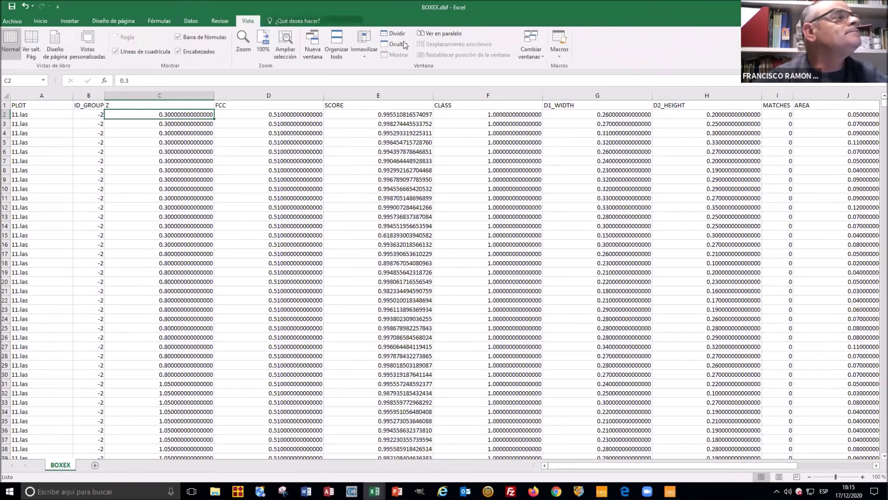
{"action": "left_click", "coordinate": [364, 47]}
{"action": "left_click", "coordinate": [421, 74]}
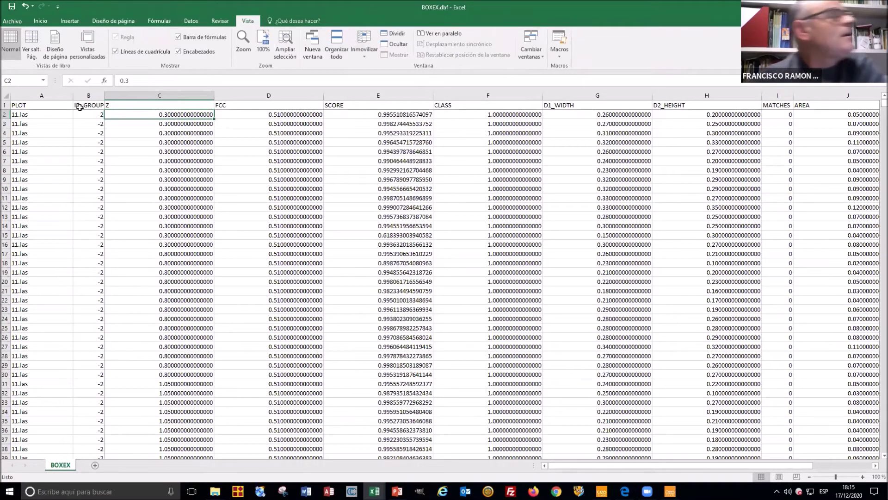
Highlight the first ID_GROUP entries with value -2 and the Z entries at 0.3 to review how detections are grouped by height
{"action": "mouse_move", "coordinate": [88, 115]}
{"action": "left_mouse_down"}
{"action": "mouse_move", "coordinate": [87, 124]}
{"action": "mouse_move", "coordinate": [92, 114]}
{"action": "left_mouse_up"}
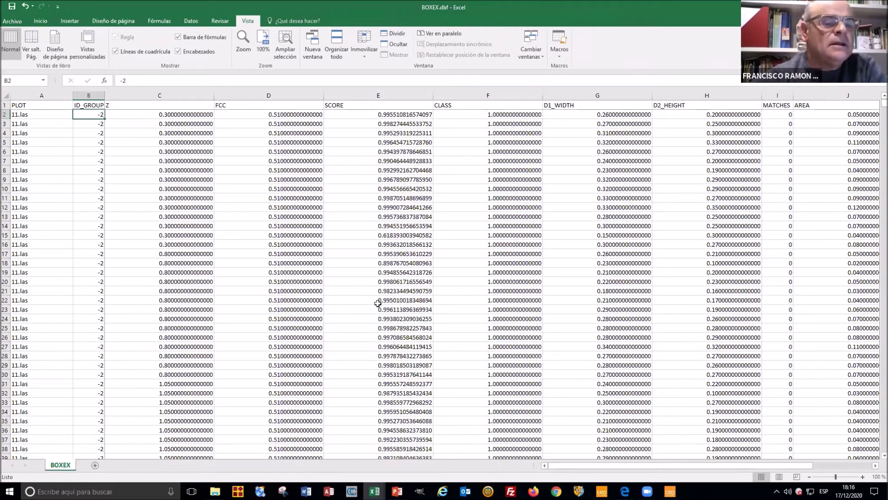
{"action": "left_click_drag", "start_coordinate": [98, 113], "coordinate": [93, 357]}
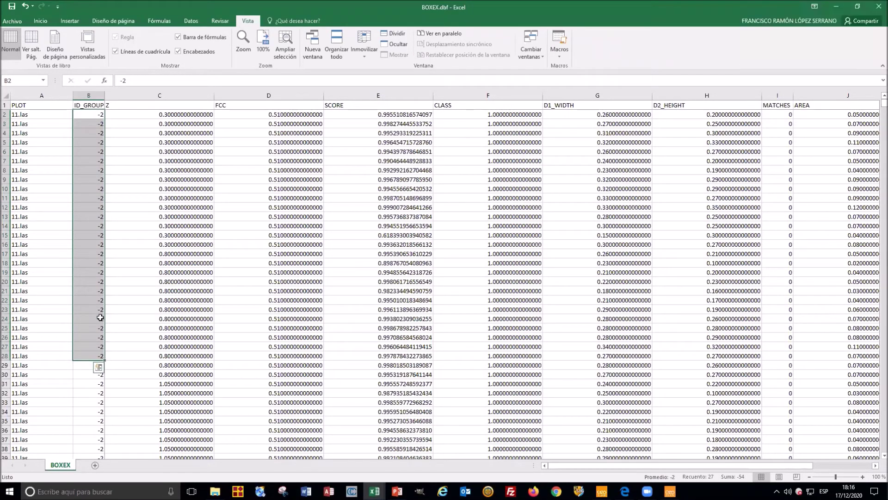
{"action": "left_click", "coordinate": [93, 113]}
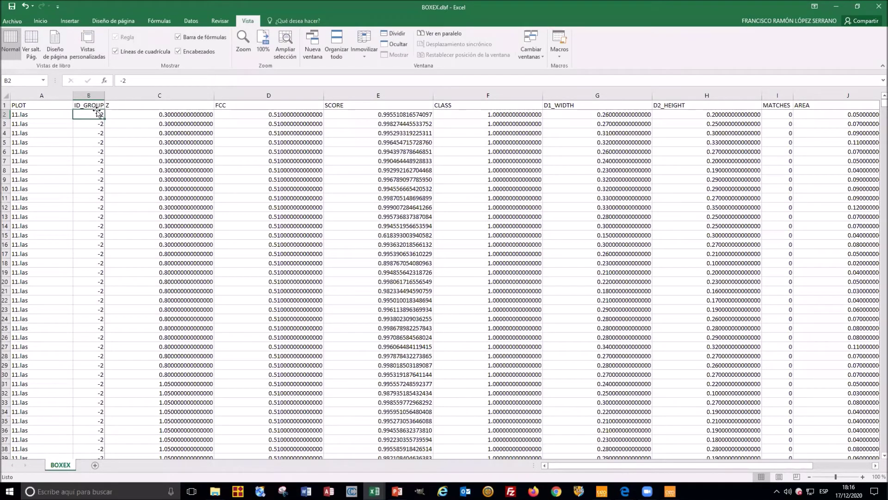
{"action": "left_click_drag", "start_coordinate": [98, 119], "coordinate": [132, 150]}
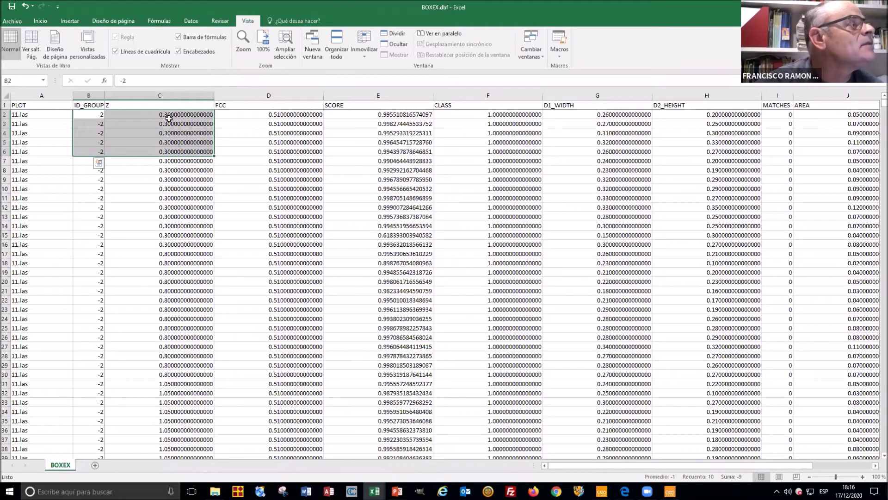
{"action": "left_click_drag", "start_coordinate": [169, 116], "coordinate": [185, 244]}
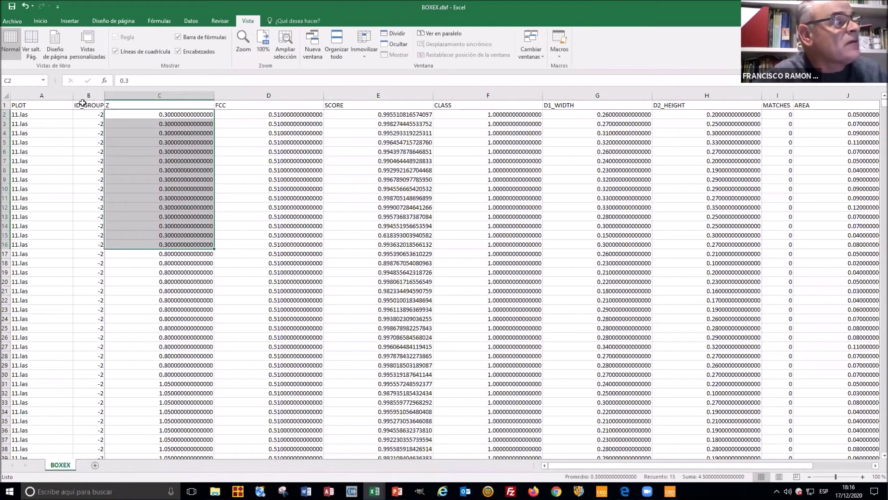
Examine the ID_GROUP and Z columns for plot 11.las, from the -2 and -1 rows down to groups 1, 2 and 3
{"action": "scroll", "coordinate": [132, 244], "scroll_direction": "down", "scroll_amount": 1}
{"action": "scroll", "coordinate": [133, 243], "scroll_direction": "down", "scroll_amount": 20}
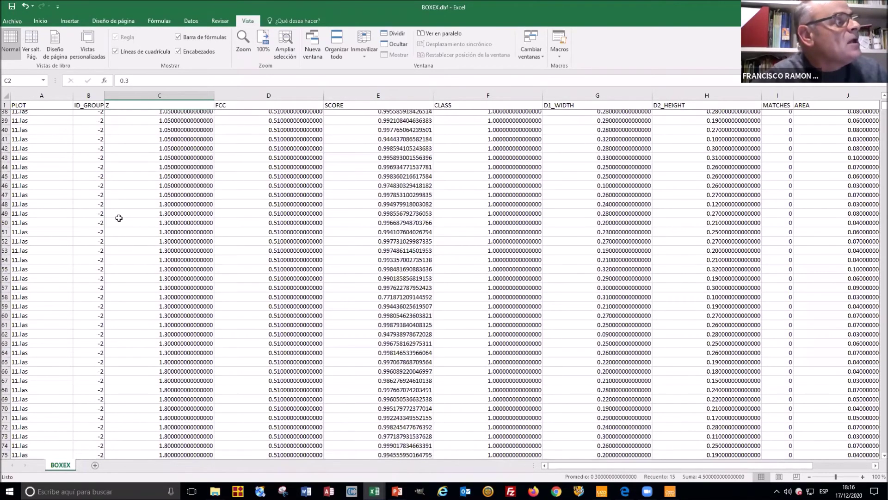
{"action": "scroll", "coordinate": [114, 216], "scroll_direction": "down", "scroll_amount": 17}
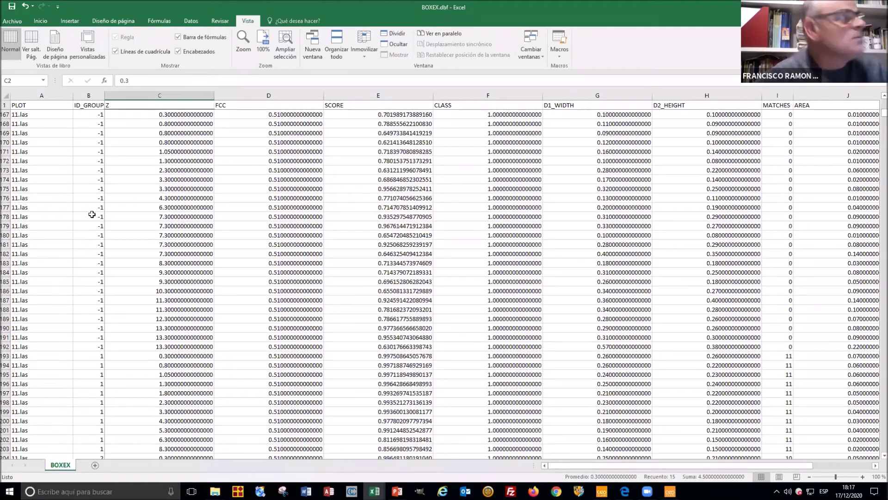
{"action": "scroll", "coordinate": [112, 239], "scroll_direction": "down", "scroll_amount": 6}
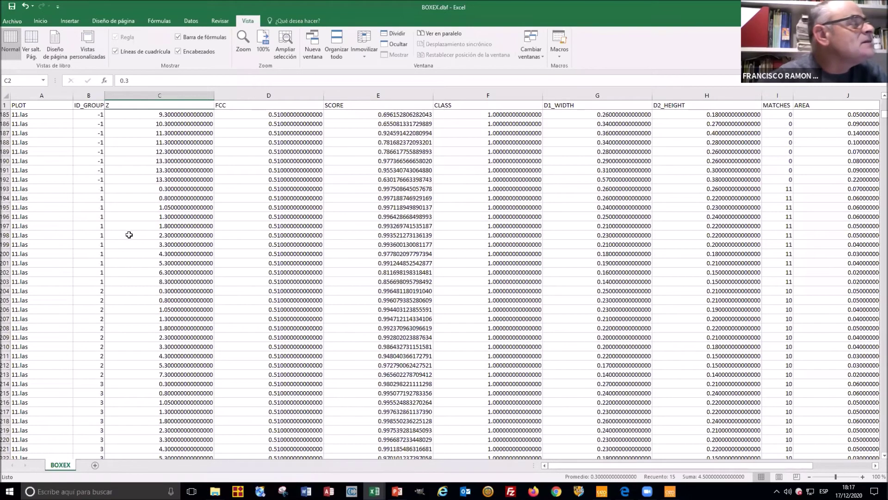
Examine the ID_GROUP 1 rows with their Z heights, the D1_WIDTH and D2_HEIGHT columns, and the following groups in BOXEX.dbf
{"action": "left_click_drag", "start_coordinate": [86, 190], "coordinate": [91, 348]}
{"action": "left_click_drag", "start_coordinate": [88, 188], "coordinate": [93, 279]}
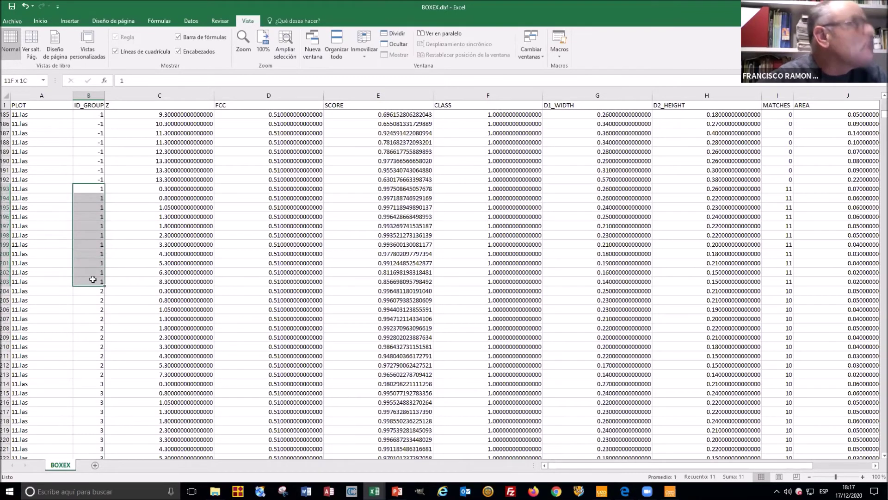
{"action": "mouse_move", "coordinate": [92, 276]}
{"action": "left_mouse_down"}
{"action": "mouse_move", "coordinate": [89, 256]}
{"action": "mouse_move", "coordinate": [90, 278]}
{"action": "left_mouse_up"}
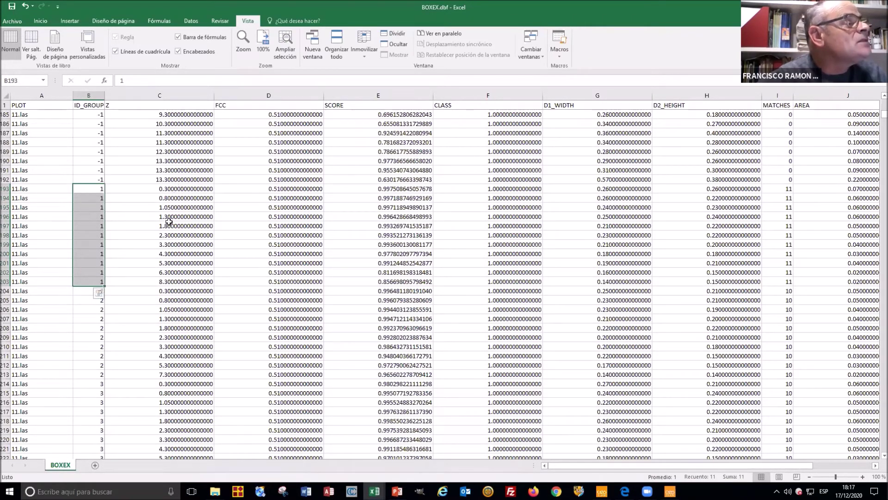
{"action": "left_click", "coordinate": [863, 477]}
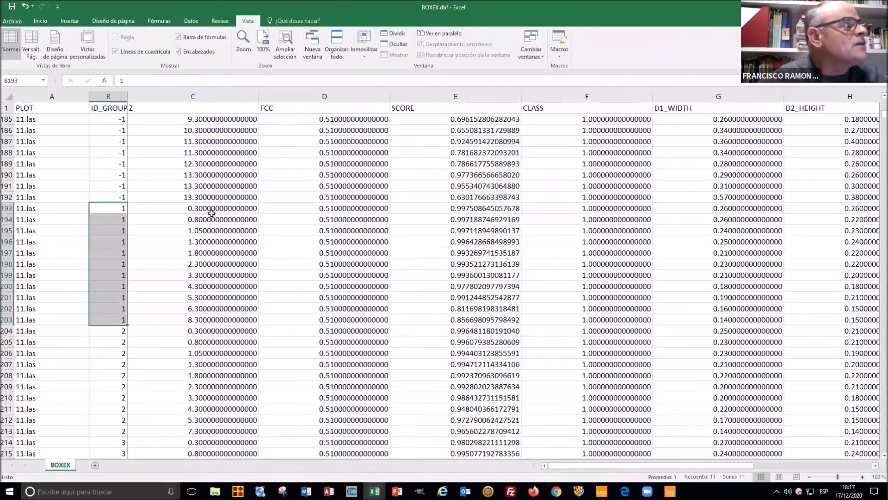
{"action": "left_click_drag", "start_coordinate": [204, 210], "coordinate": [216, 315]}
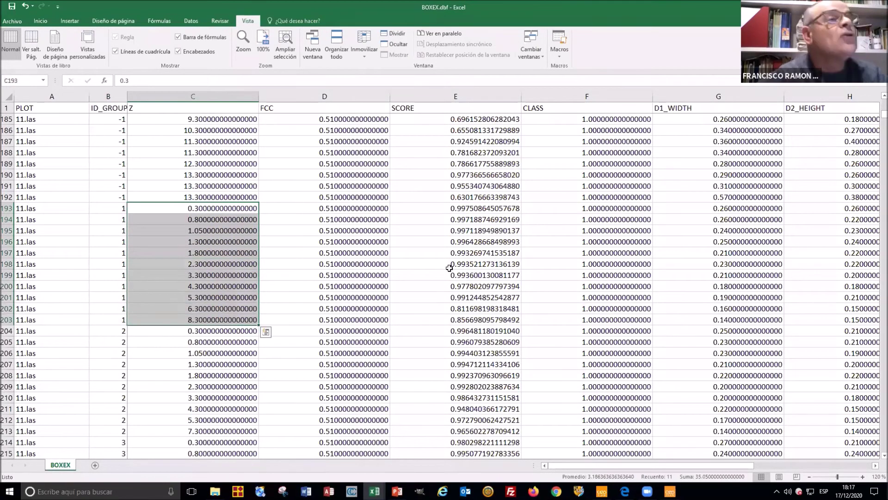
{"action": "left_click", "coordinate": [721, 121]}
{"action": "left_click", "coordinate": [826, 123]}
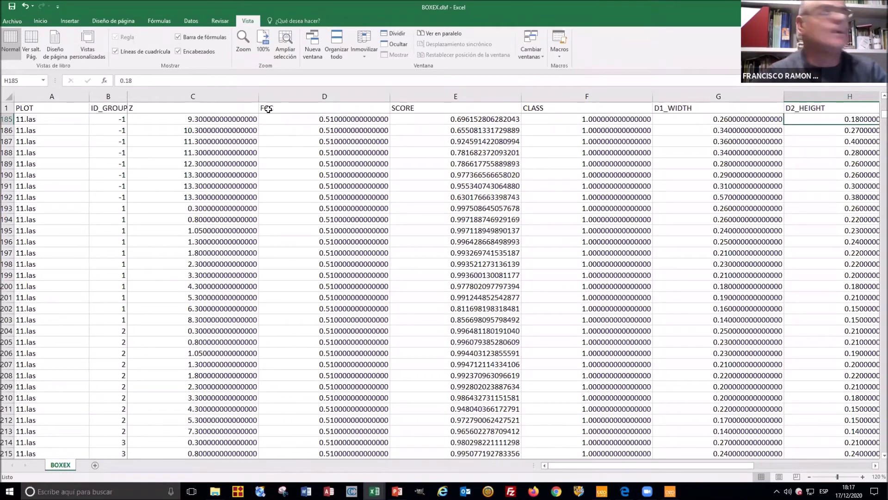
{"action": "scroll", "coordinate": [97, 267], "scroll_direction": "down", "scroll_amount": 11}
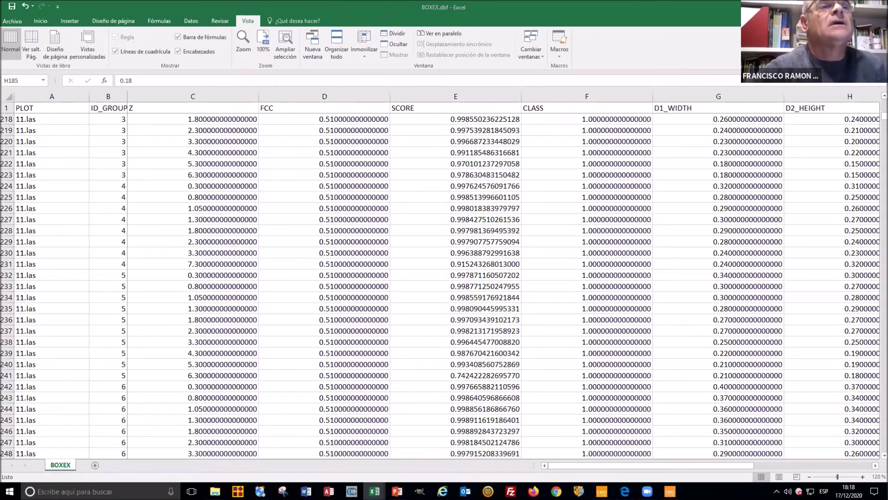
Close BOXEX.dbf without saving and open trees.dbf from the desktop folder 2020-jornada COITFG, subfolder SALIDAS-AID-FOREST-HUNDE-EJEMPLO
{"action": "left_click", "coordinate": [876, 7]}
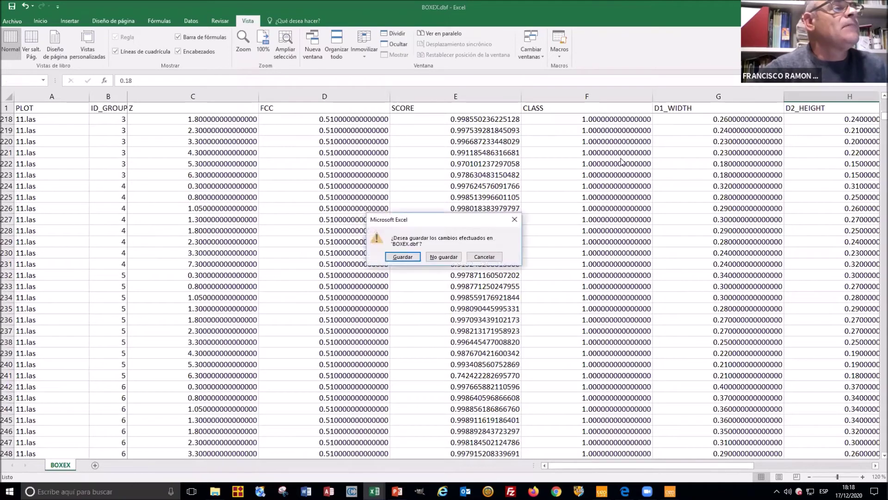
{"action": "left_click", "coordinate": [456, 256]}
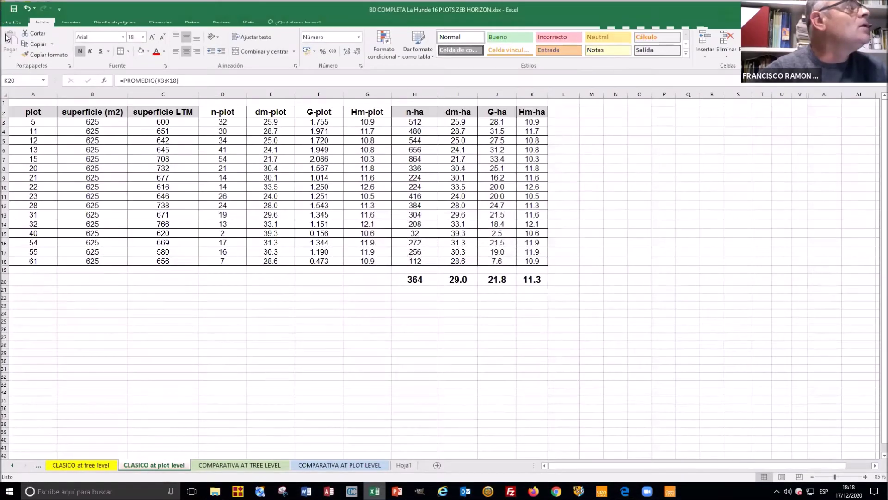
{"action": "left_click", "coordinate": [10, 22]}
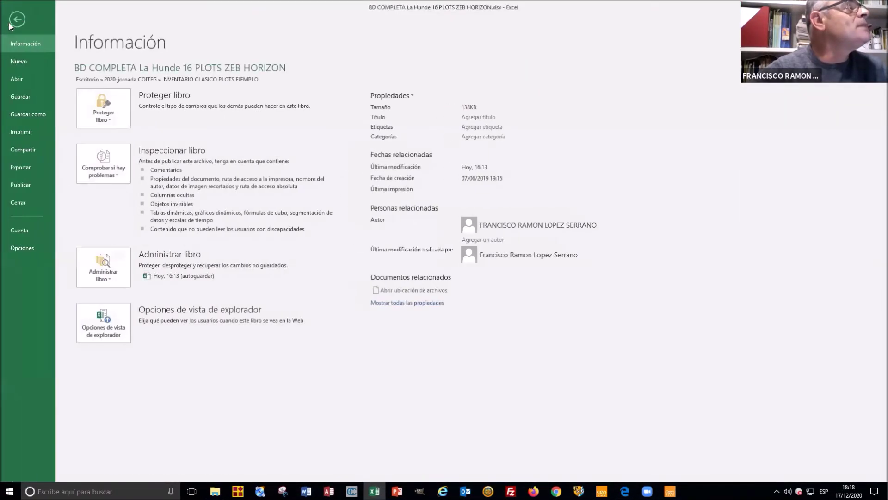
{"action": "left_click", "coordinate": [19, 78]}
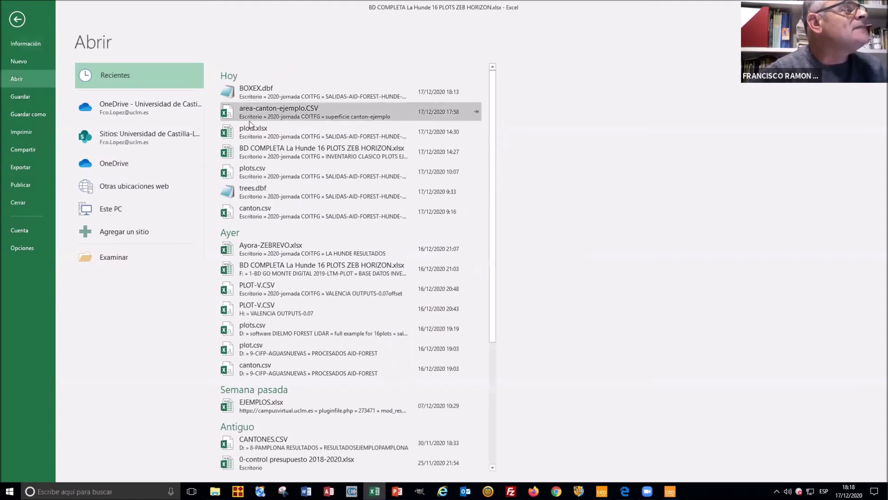
{"action": "double_click", "coordinate": [113, 210]}
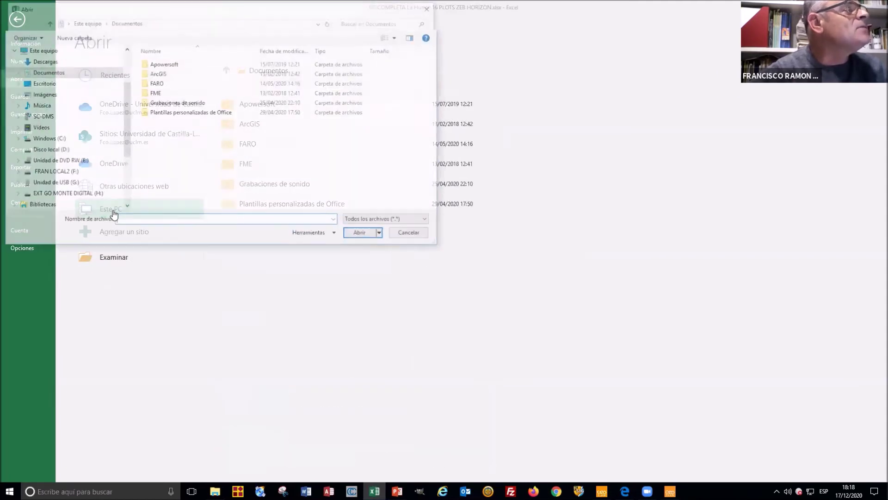
{"action": "left_click", "coordinate": [44, 83]}
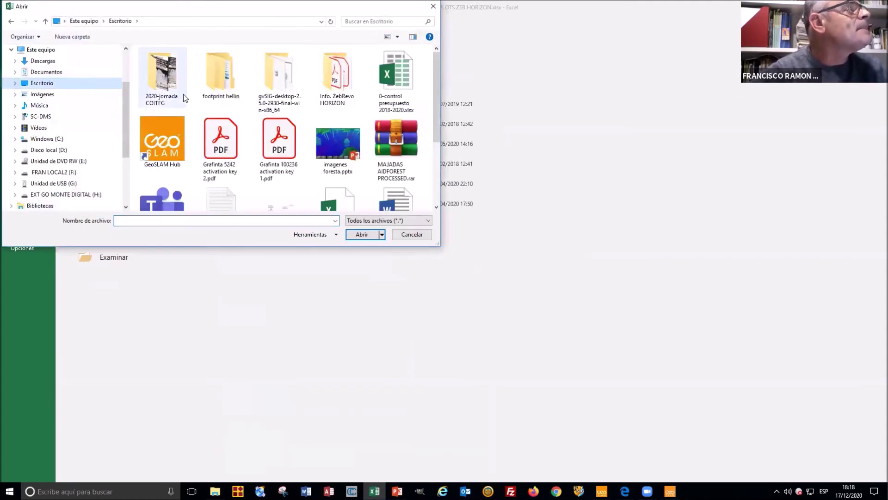
{"action": "double_click", "coordinate": [164, 91]}
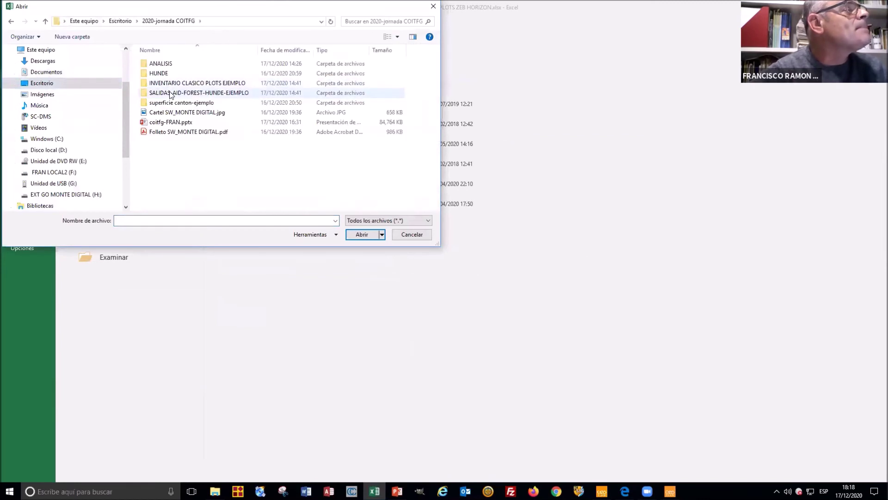
{"action": "double_click", "coordinate": [170, 93]}
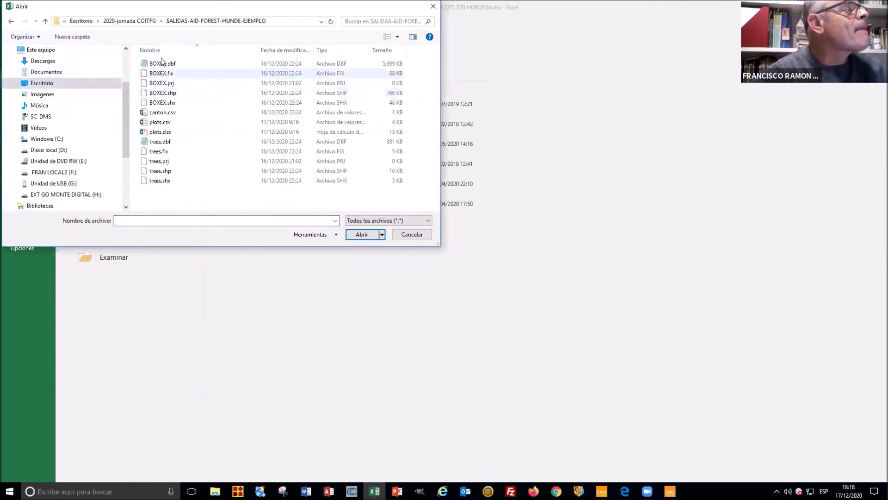
{"action": "left_click", "coordinate": [157, 142]}
{"action": "left_click", "coordinate": [363, 234]}
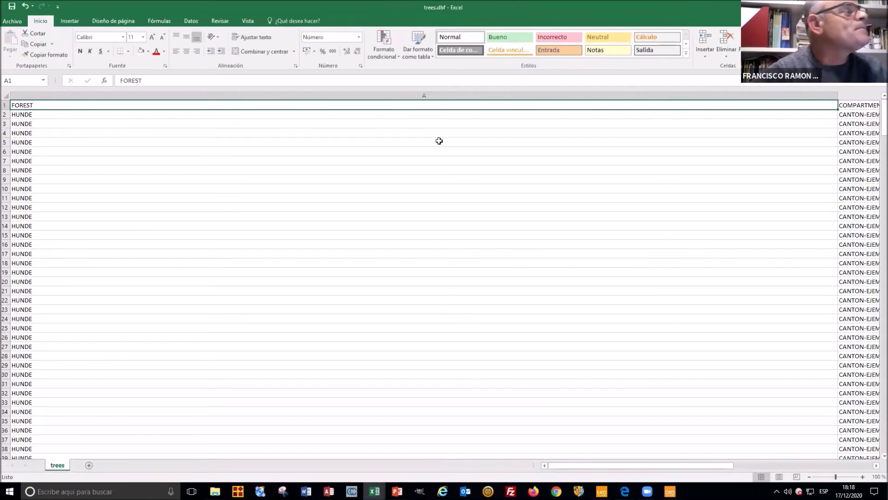
Resize columns A through K to one uniform width that fits their numeric values
{"action": "left_click_drag", "start_coordinate": [417, 94], "coordinate": [549, 101]}
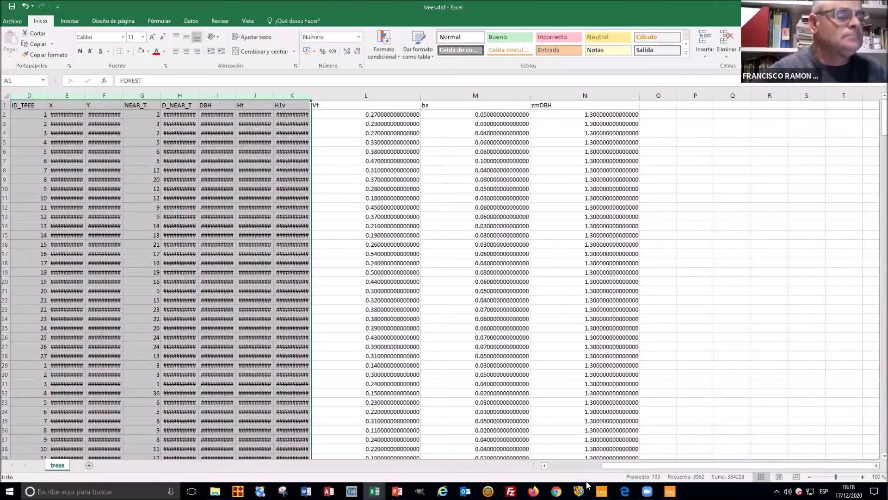
{"action": "left_click_drag", "start_coordinate": [311, 95], "coordinate": [330, 96]}
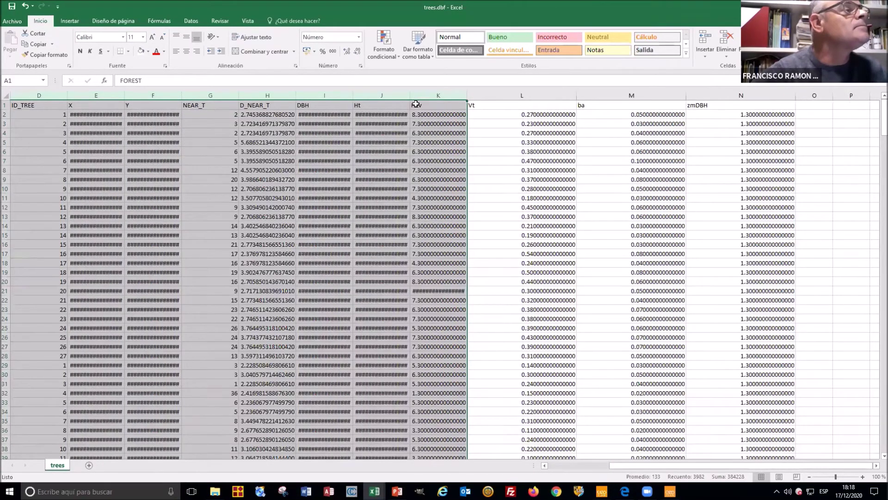
{"action": "left_click_drag", "start_coordinate": [410, 94], "coordinate": [419, 95]}
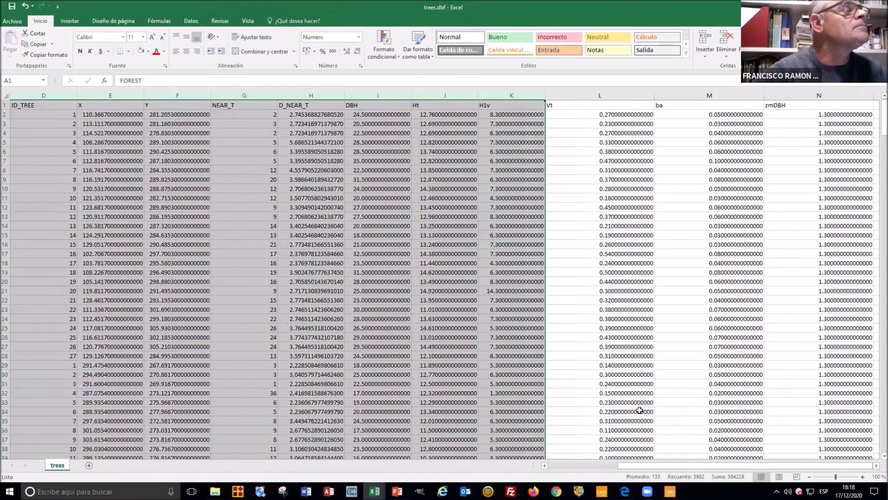
{"action": "left_click_drag", "start_coordinate": [642, 466], "coordinate": [572, 466]}
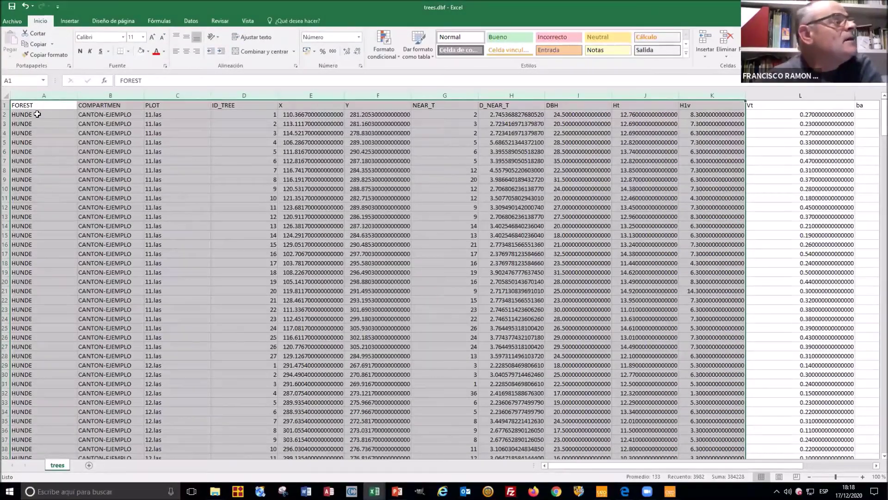
Examine the compartment, the plot 11.las rows and the X and Y coordinates of that plot's trees
{"action": "left_click", "coordinate": [152, 114]}
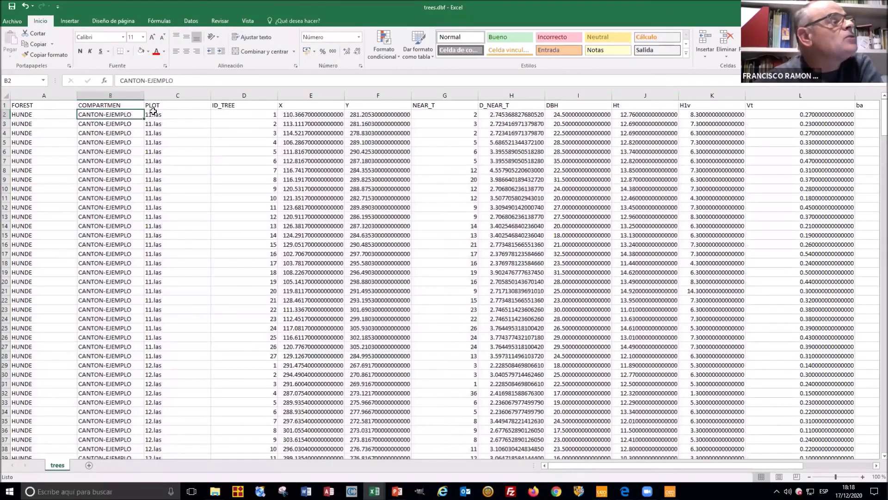
{"action": "left_click_drag", "start_coordinate": [163, 115], "coordinate": [187, 355]}
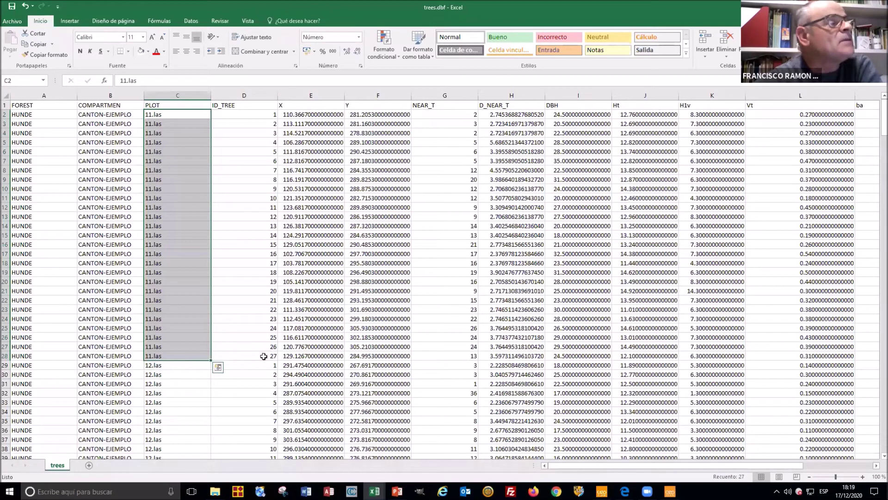
{"action": "left_click_drag", "start_coordinate": [294, 115], "coordinate": [414, 363]}
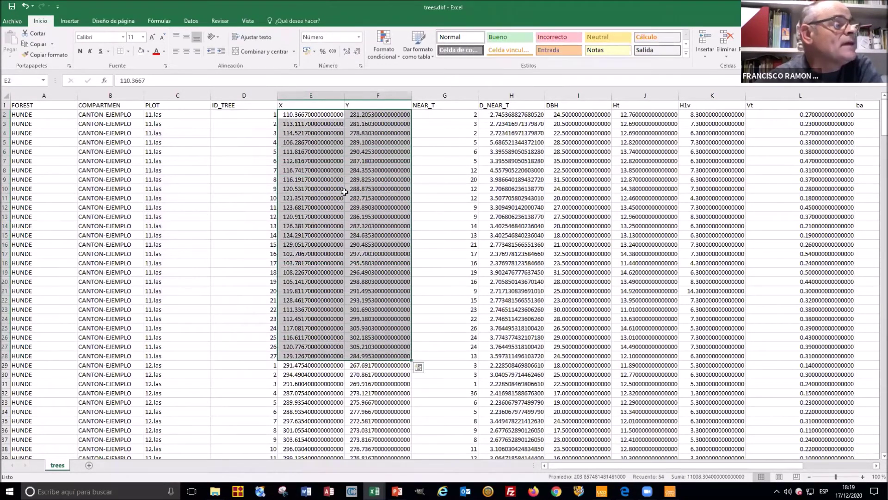
Reduce the X and Y coordinate columns to two decimal places
{"action": "left_click_drag", "start_coordinate": [306, 93], "coordinate": [356, 99]}
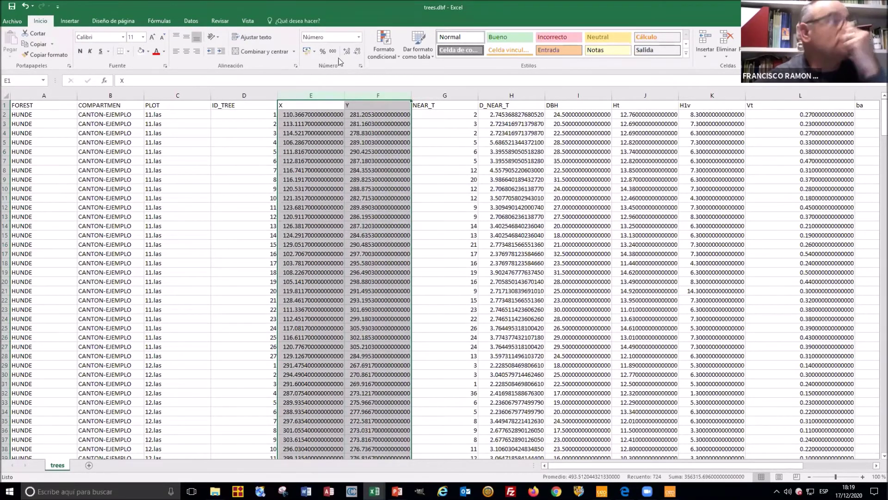
{"action": "left_click", "coordinate": [357, 52]}
{"action": "left_click", "coordinate": [357, 52]}
{"action": "left_click", "coordinate": [357, 52]}
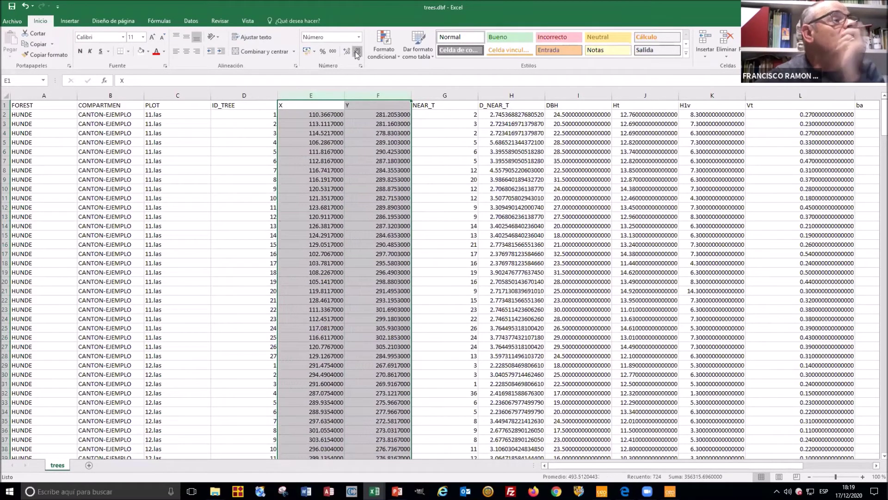
{"action": "left_click", "coordinate": [357, 52]}
{"action": "left_click", "coordinate": [357, 52]}
{"action": "left_click", "coordinate": [357, 52]}
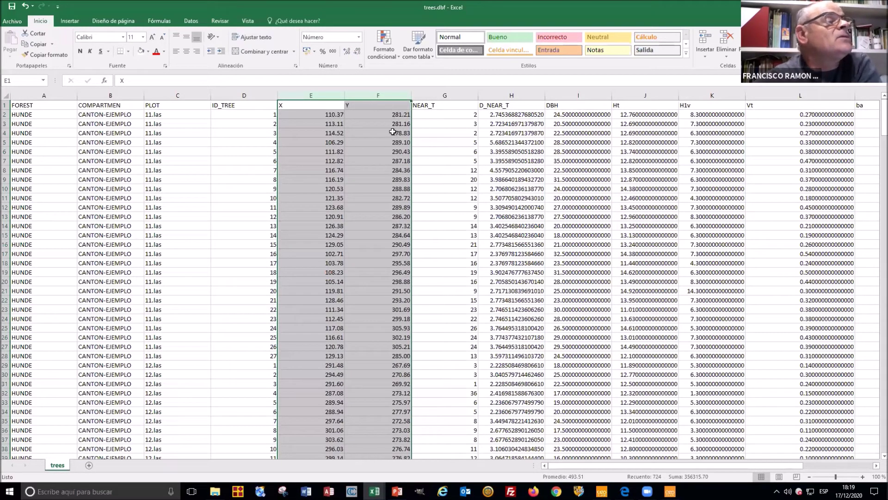
Review the first tree's ID_TREE, NEAR_T, D_NEAR_T, coordinates, DBH, Ht, H1v and Vt fields, and look through the trees of the following plots
{"action": "left_click", "coordinate": [271, 115]}
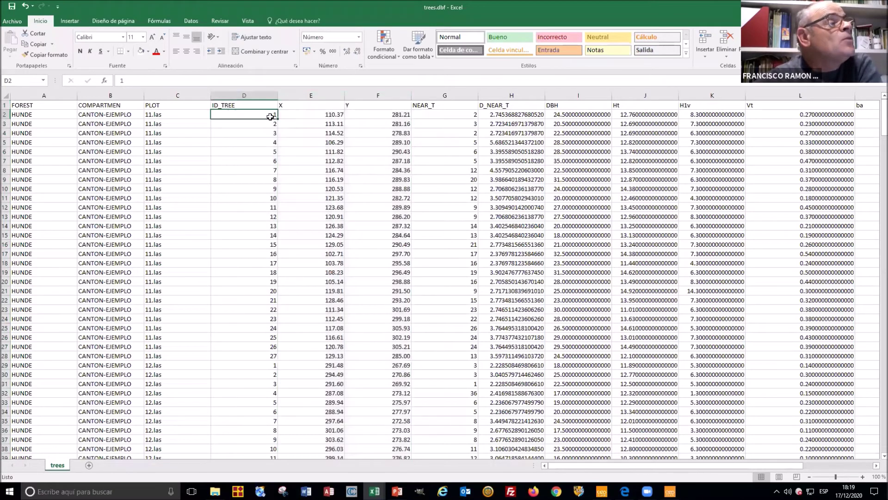
{"action": "left_click", "coordinate": [442, 117]}
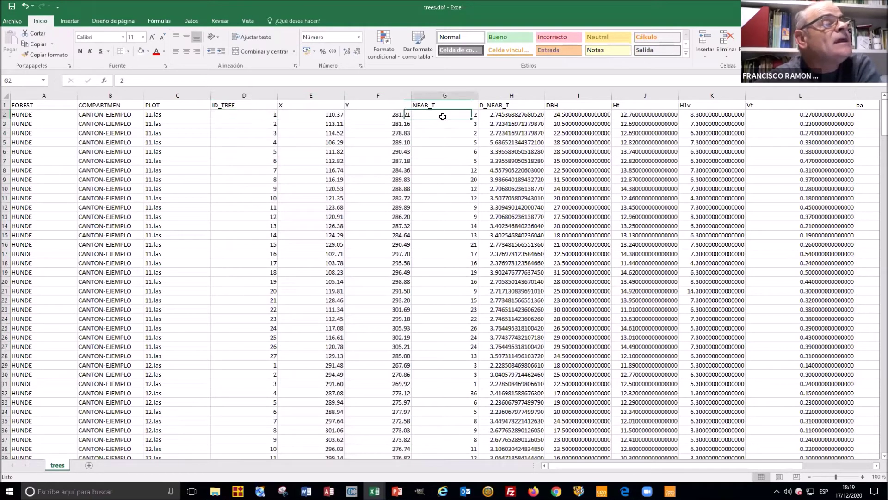
{"action": "left_click", "coordinate": [488, 115]}
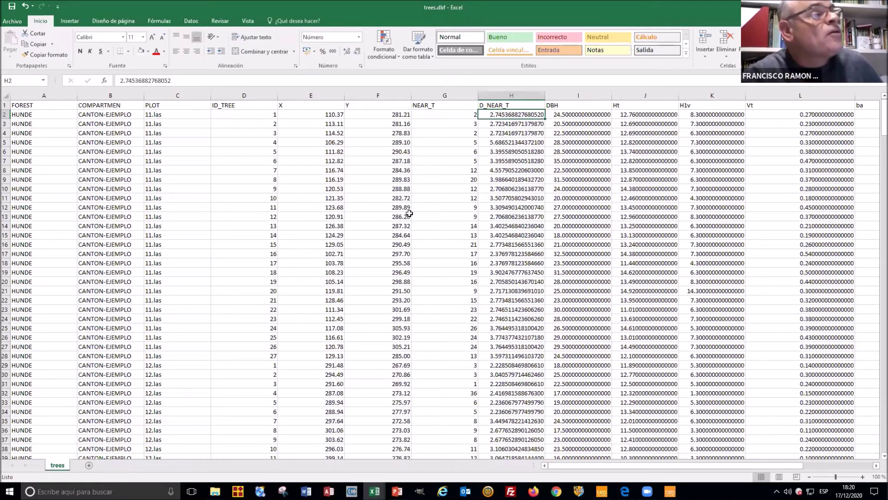
{"action": "left_click_drag", "start_coordinate": [331, 98], "coordinate": [355, 98]}
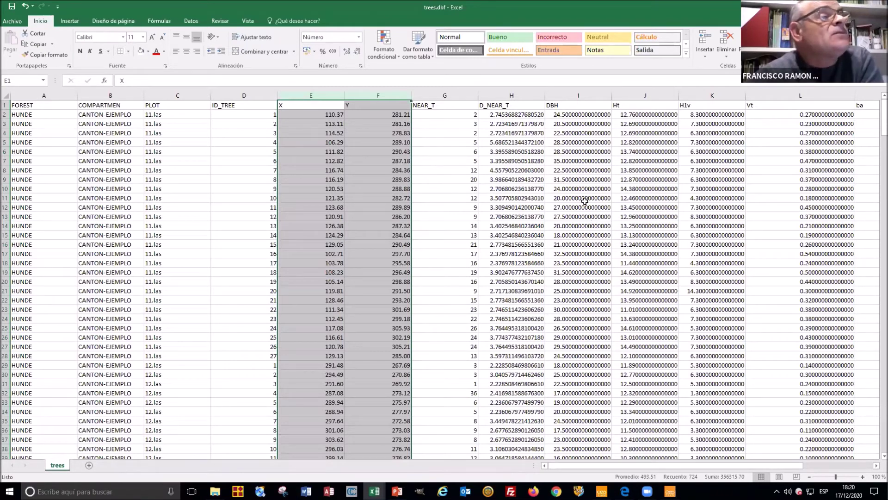
{"action": "left_click", "coordinate": [574, 115]}
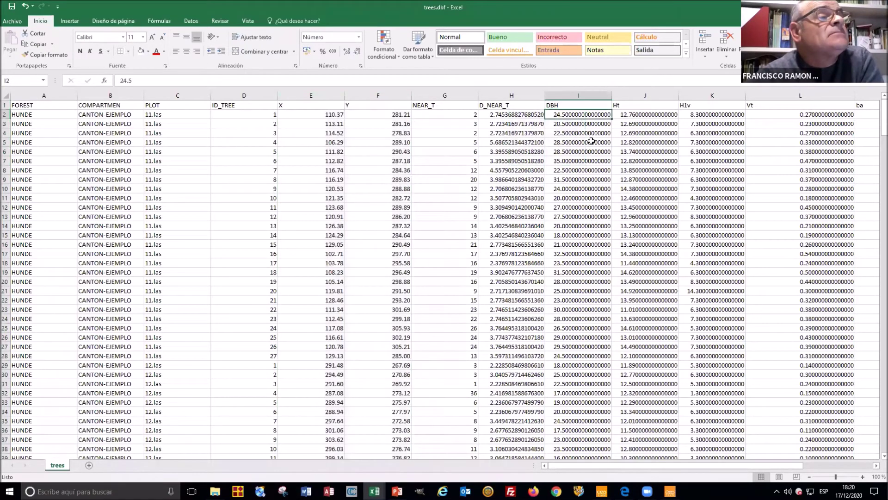
{"action": "left_click", "coordinate": [632, 117]}
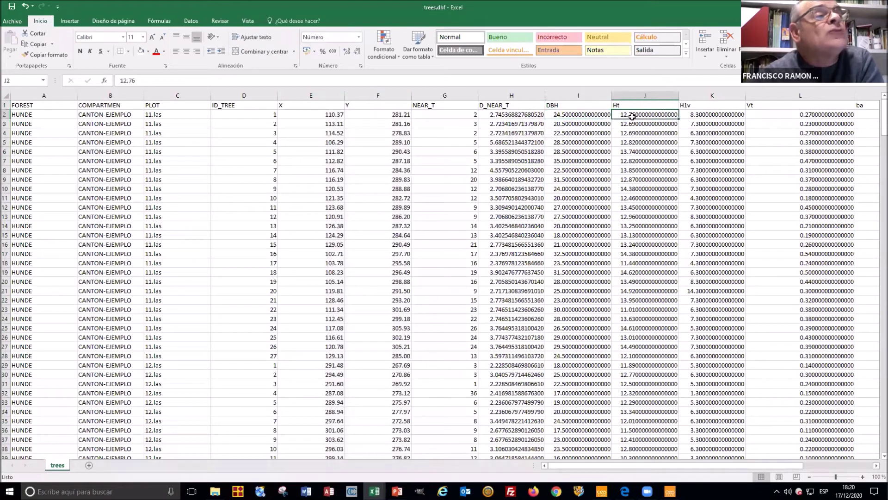
{"action": "left_click", "coordinate": [700, 114]}
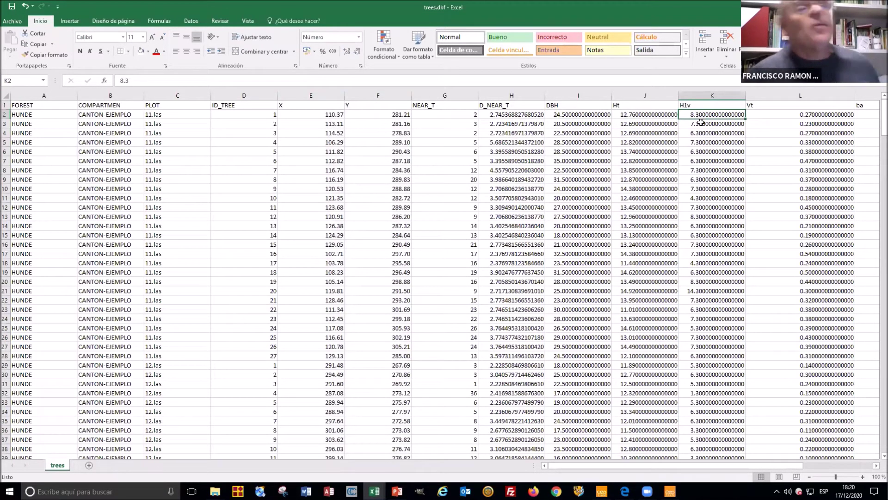
{"action": "left_click", "coordinate": [786, 116]}
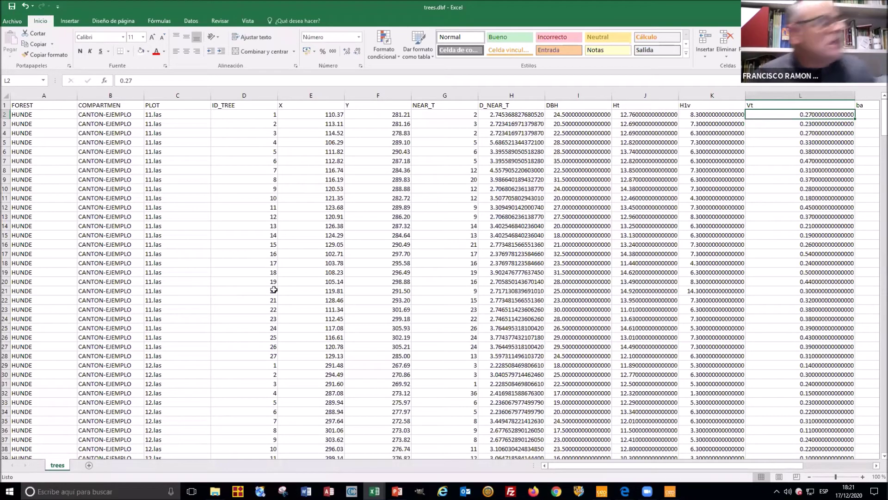
{"action": "scroll", "coordinate": [267, 288], "scroll_direction": "down", "scroll_amount": 18}
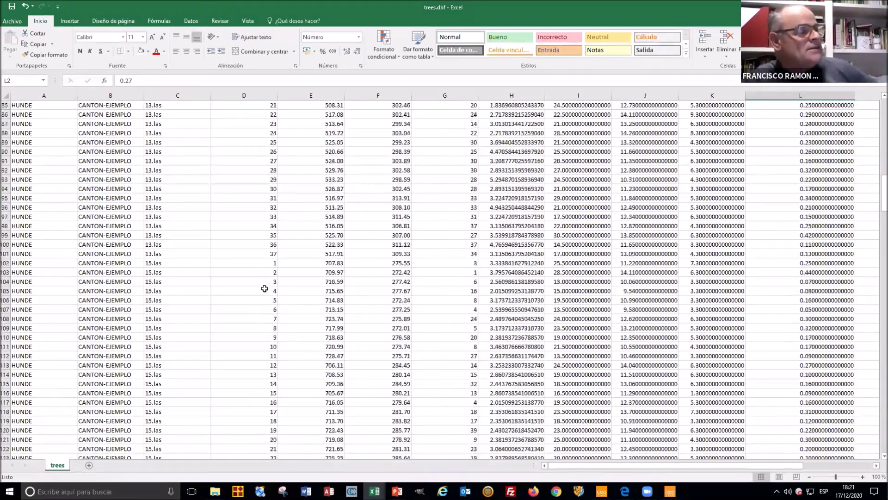
{"action": "scroll", "coordinate": [382, 210], "scroll_direction": "down", "scroll_amount": 1}
{"action": "scroll", "coordinate": [382, 209], "scroll_direction": "up", "scroll_amount": 5}
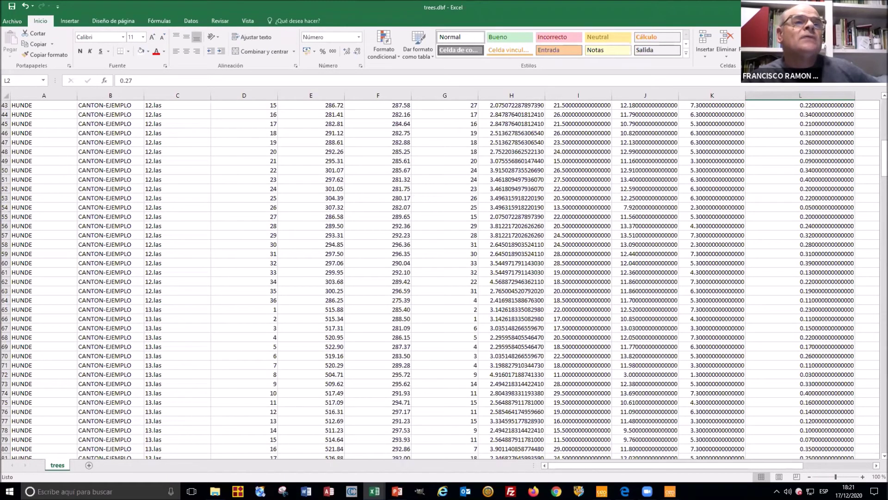
Close trees.dbf without saving its changes and open plots.xlsx from the SALIDAS-AID-FOREST-HUNDE-EJEMPLO folder
{"action": "key", "text": "ctrl+w"}
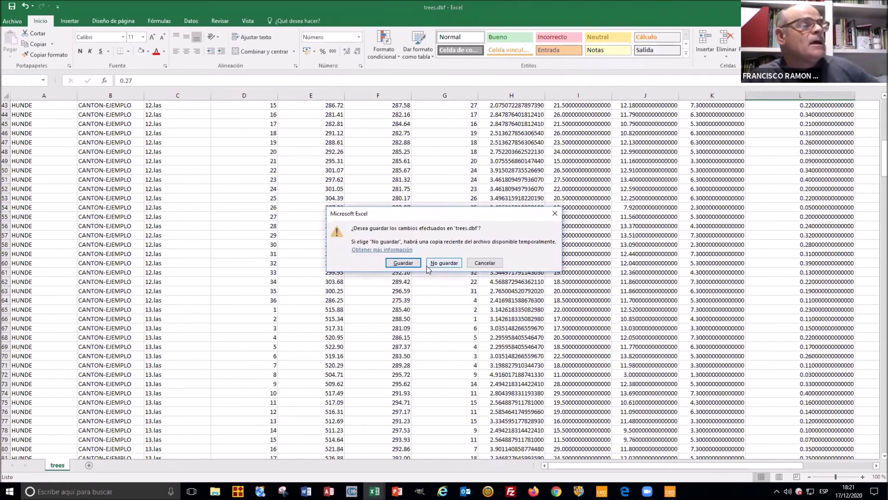
{"action": "left_click", "coordinate": [443, 263]}
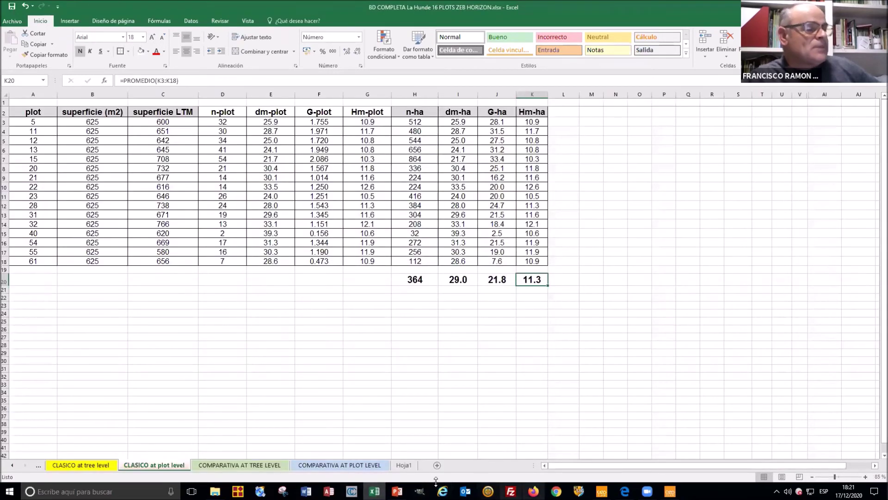
{"action": "mouse_move", "coordinate": [215, 491]}
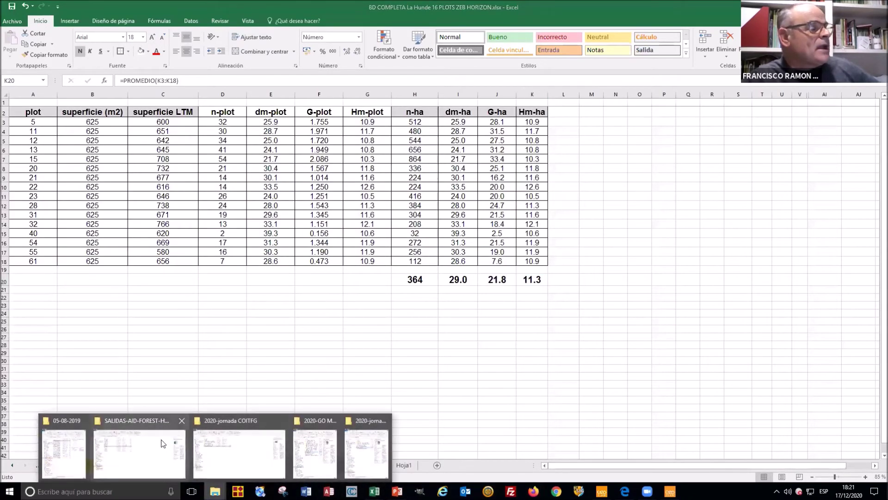
{"action": "left_click", "coordinate": [139, 444]}
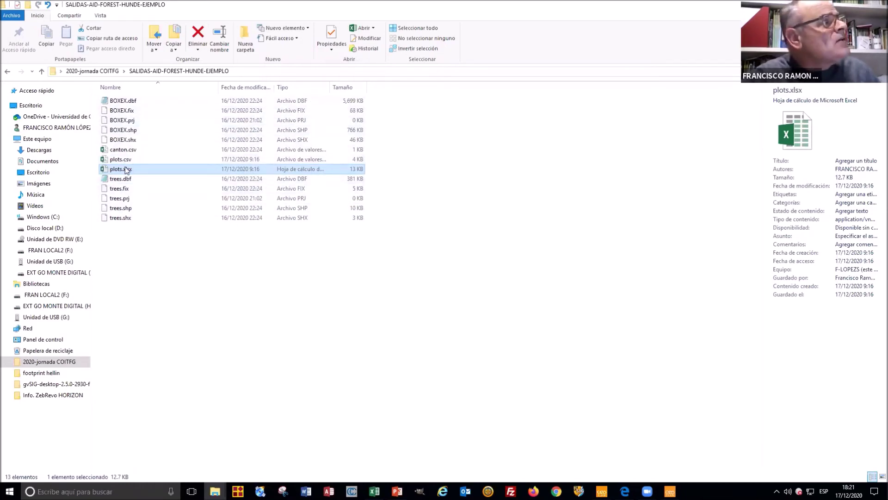
{"action": "double_click", "coordinate": [126, 170]}
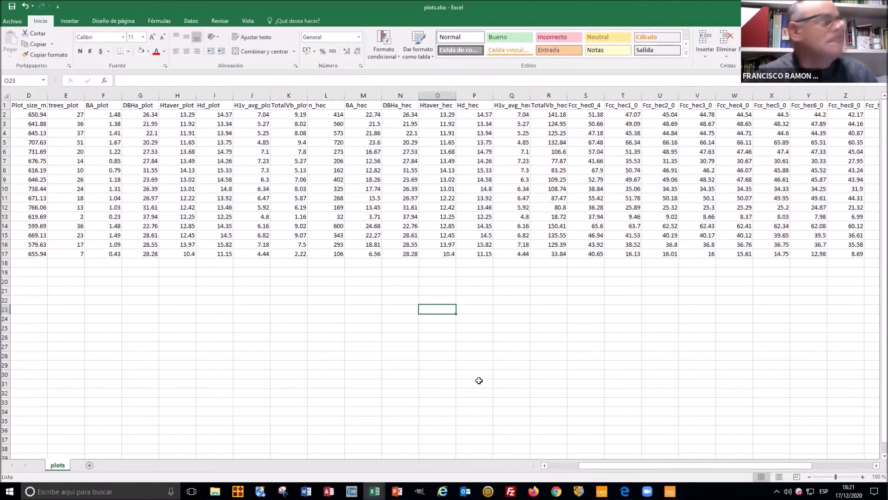
Review the forest, compartment, plot, plot size, trees_plot, BA_plot and DBHa_plot columns for all plots
{"action": "left_click", "coordinate": [554, 462]}
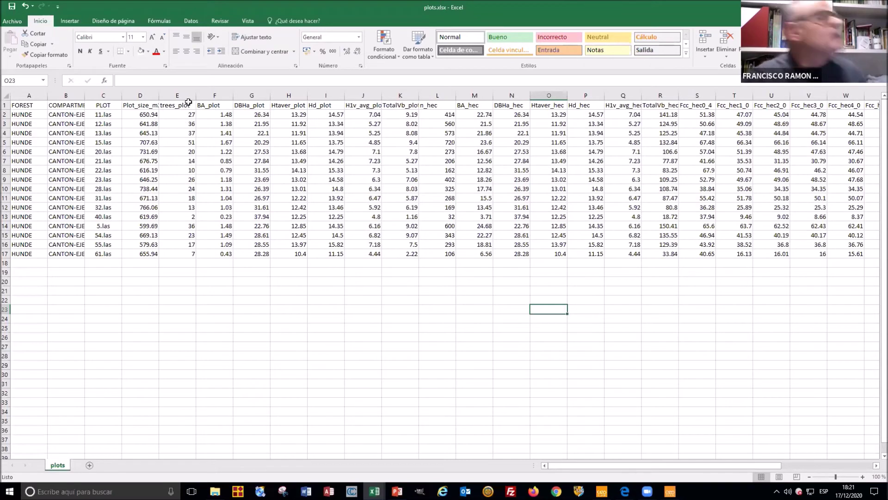
{"action": "left_click", "coordinate": [29, 114]}
{"action": "left_click_drag", "start_coordinate": [55, 115], "coordinate": [68, 254]}
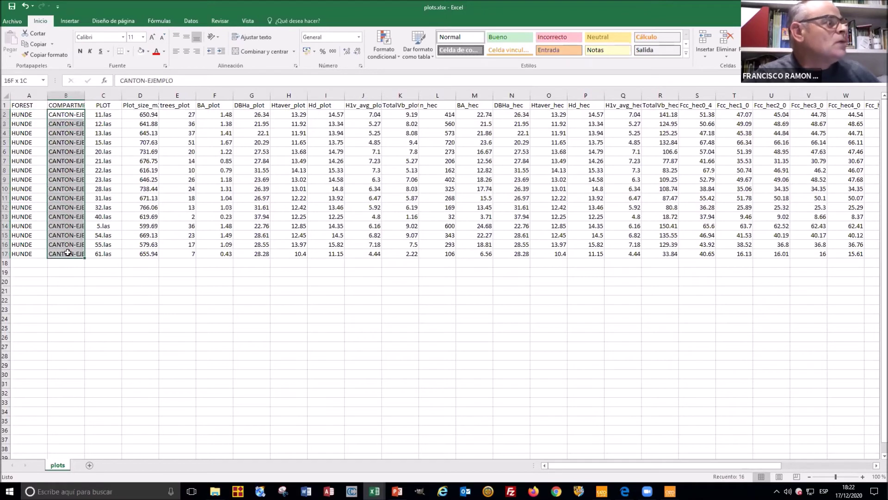
{"action": "left_click_drag", "start_coordinate": [110, 114], "coordinate": [110, 253]}
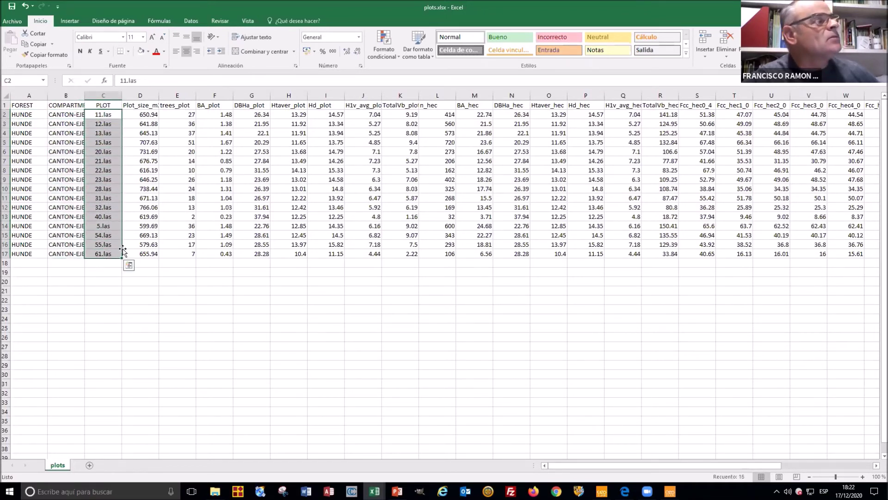
{"action": "left_click_drag", "start_coordinate": [146, 117], "coordinate": [147, 255]}
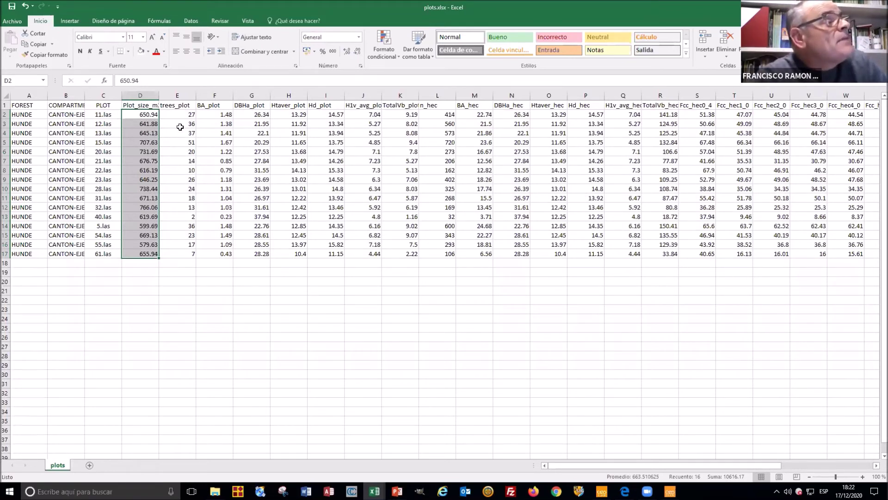
{"action": "left_click_drag", "start_coordinate": [187, 114], "coordinate": [195, 255]}
{"action": "left_click_drag", "start_coordinate": [223, 115], "coordinate": [218, 253]}
{"action": "left_click_drag", "start_coordinate": [252, 115], "coordinate": [252, 254]}
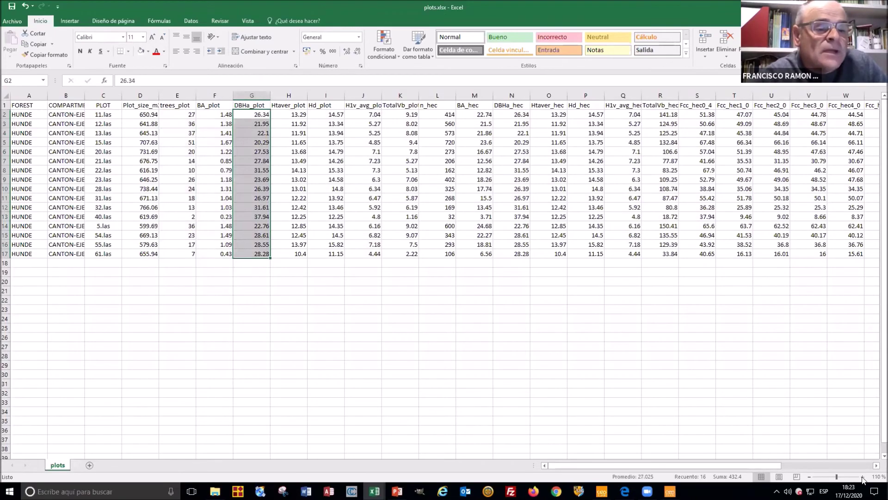
Examine the plot-level fields at a larger scale, from Plot_size_m2 through the first plot's H1v_avg_plot and TotalVb_plot
{"action": "left_click", "coordinate": [862, 476]}
{"action": "left_click_drag", "start_coordinate": [837, 476], "coordinate": [858, 476]}
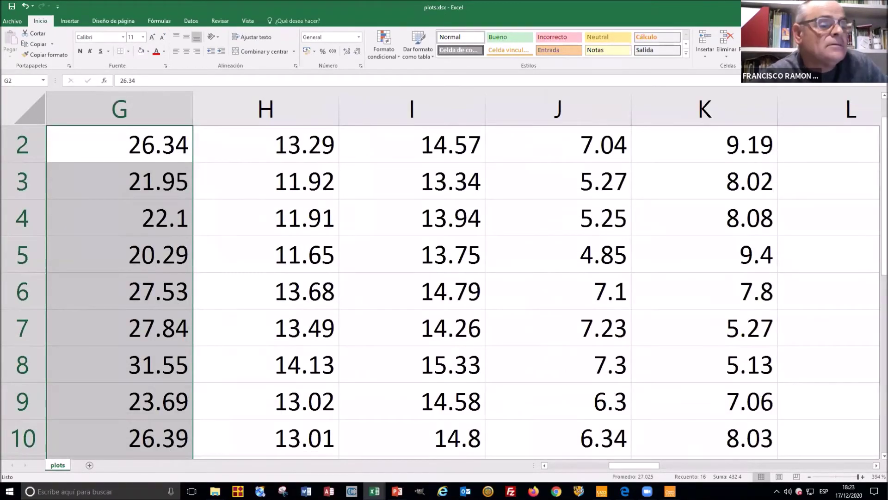
{"action": "left_click", "coordinate": [809, 476]}
{"action": "left_click", "coordinate": [809, 476]}
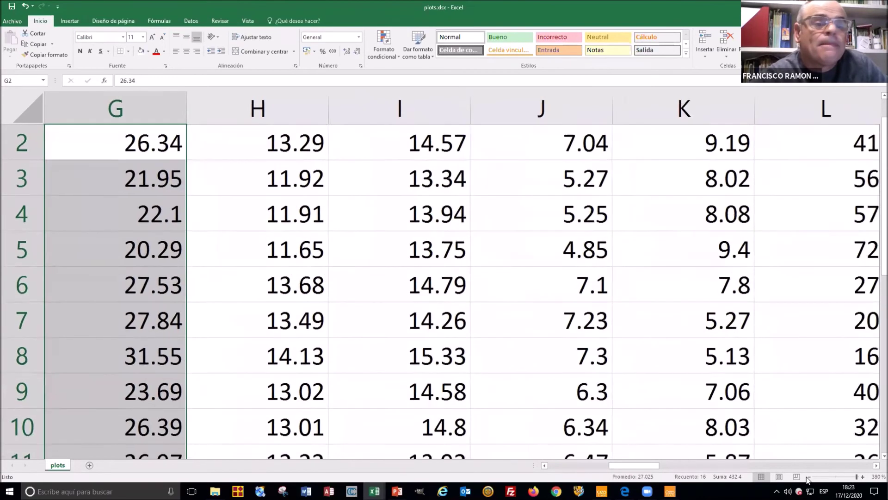
{"action": "left_click", "coordinate": [808, 476]}
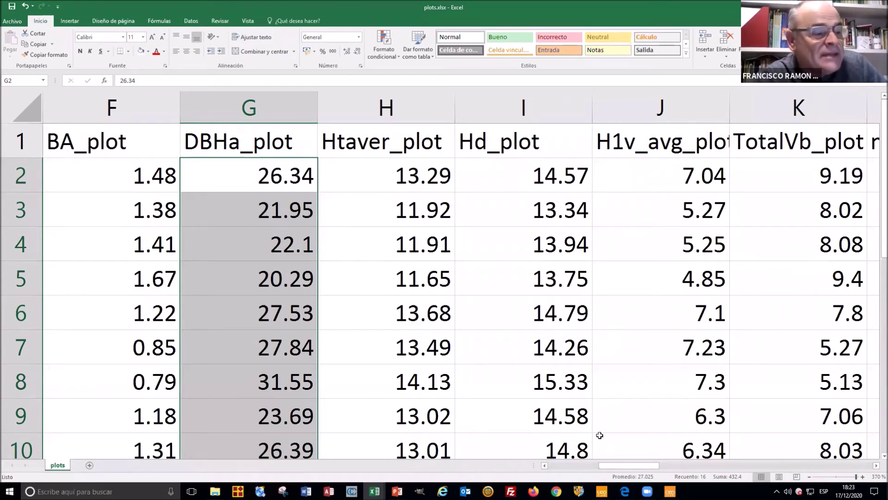
{"action": "left_click", "coordinate": [576, 464]}
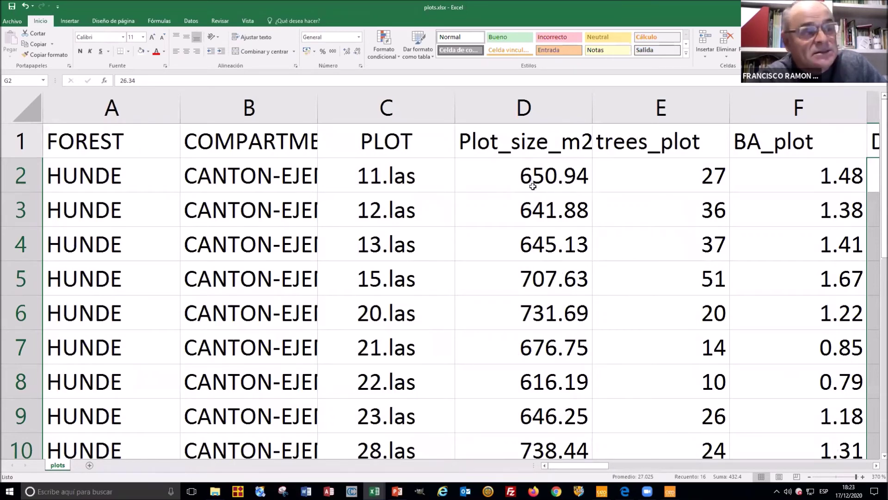
{"action": "left_click_drag", "start_coordinate": [590, 465], "coordinate": [646, 476]}
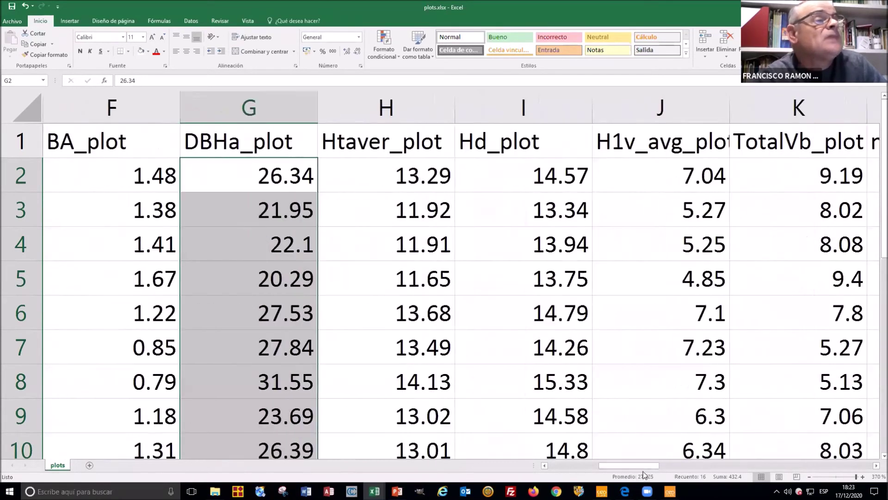
{"action": "left_click", "coordinate": [656, 171]}
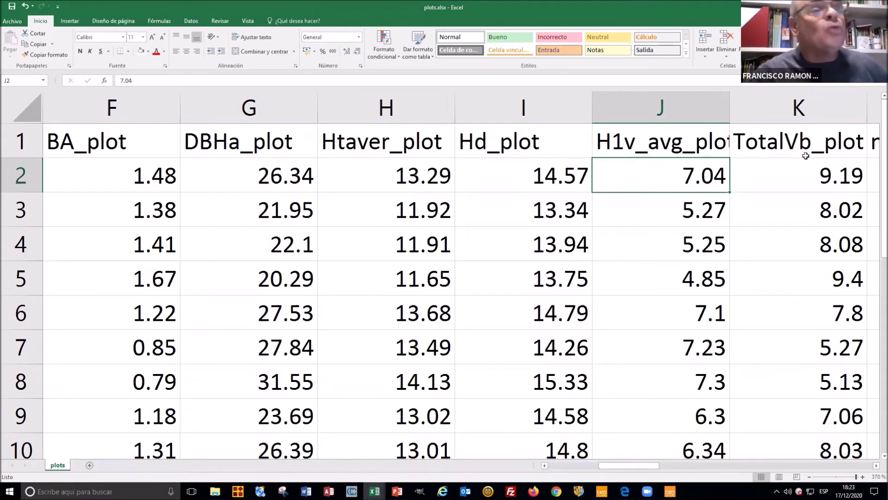
{"action": "left_click", "coordinate": [818, 168]}
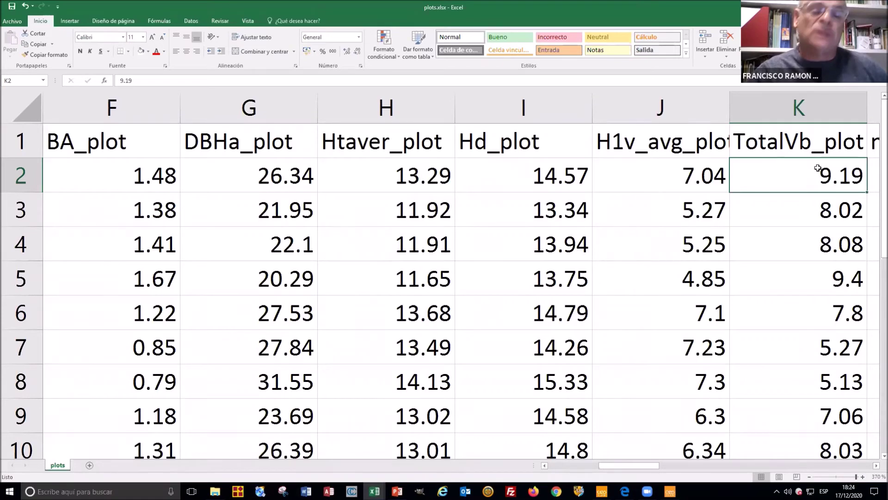
Compare the first plot's tree count with its per-hectare fields n_hec, BA_hec, DBHa_hec, Htaver_hec and Hd_hec
{"action": "left_click", "coordinate": [876, 466]}
{"action": "left_click", "coordinate": [876, 465]}
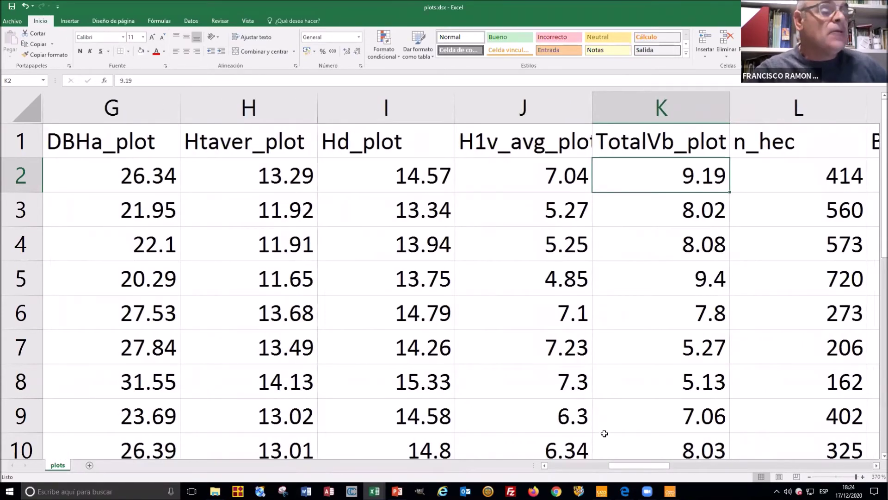
{"action": "left_click", "coordinate": [809, 476]}
{"action": "left_click", "coordinate": [809, 476]}
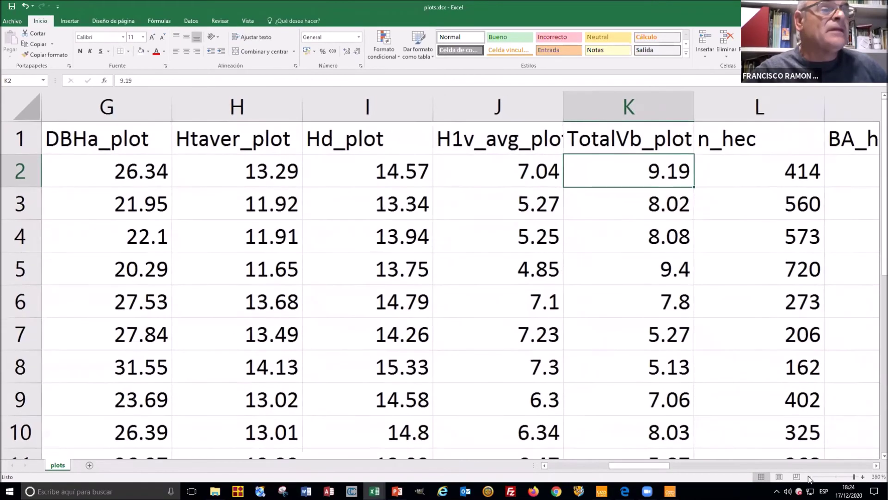
{"action": "left_click", "coordinate": [809, 476]}
{"action": "left_click", "coordinate": [809, 476]}
{"action": "left_click", "coordinate": [809, 476]}
{"action": "left_click", "coordinate": [809, 477]}
{"action": "left_click", "coordinate": [809, 476]}
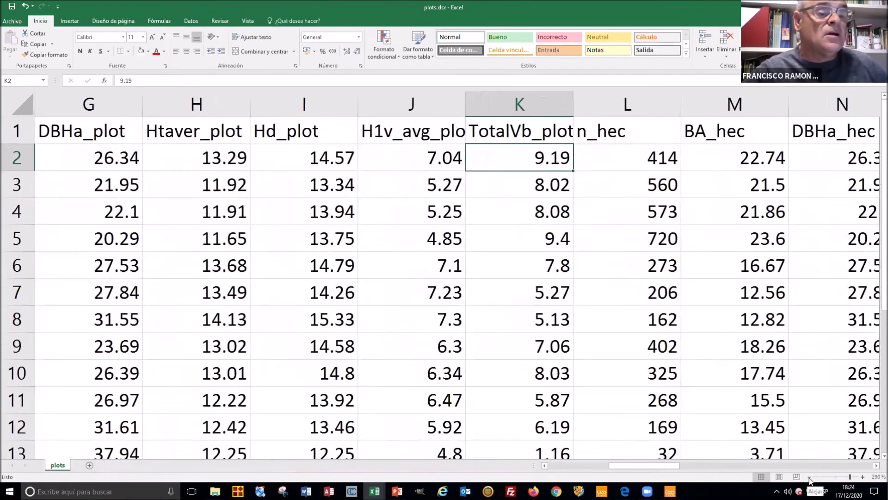
{"action": "left_click", "coordinate": [809, 476]}
{"action": "left_click", "coordinate": [809, 477]}
{"action": "left_click", "coordinate": [809, 476]}
{"action": "left_click", "coordinate": [809, 476]}
{"action": "left_click", "coordinate": [809, 476]}
{"action": "left_click", "coordinate": [809, 477]}
{"action": "left_click", "coordinate": [809, 477]}
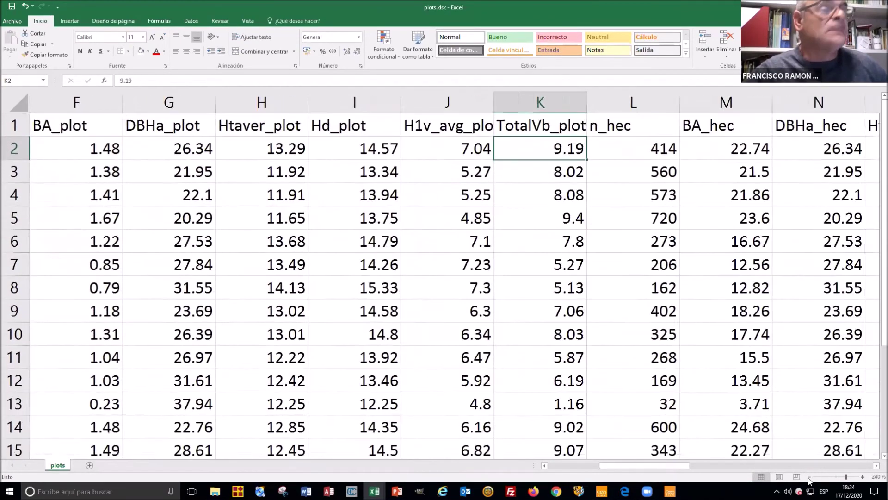
{"action": "left_click", "coordinate": [809, 477]}
{"action": "left_click", "coordinate": [809, 476]}
{"action": "left_click", "coordinate": [809, 477]}
{"action": "left_click", "coordinate": [809, 477]}
{"action": "left_click", "coordinate": [809, 476]}
{"action": "left_click", "coordinate": [809, 476]}
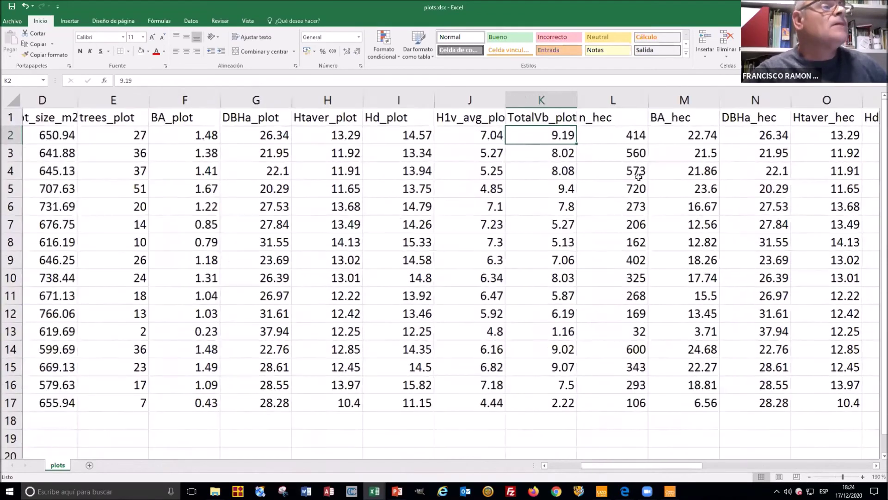
{"action": "left_click", "coordinate": [131, 126]}
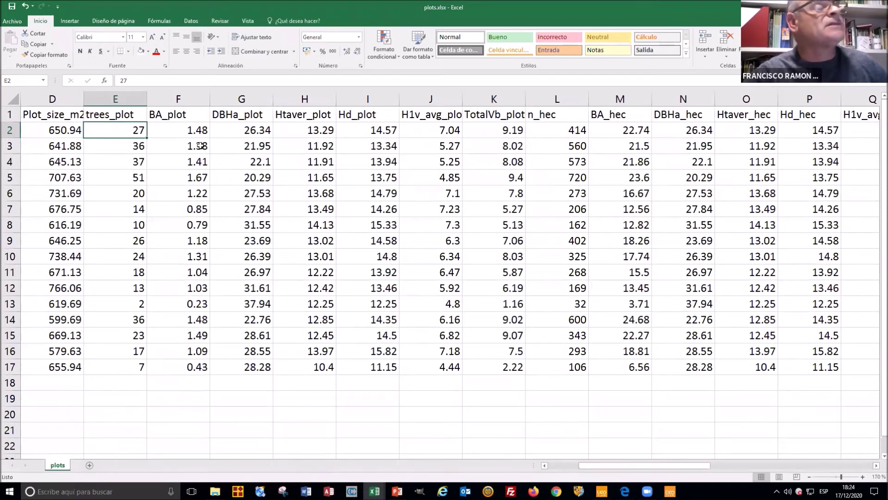
{"action": "left_click", "coordinate": [566, 132]}
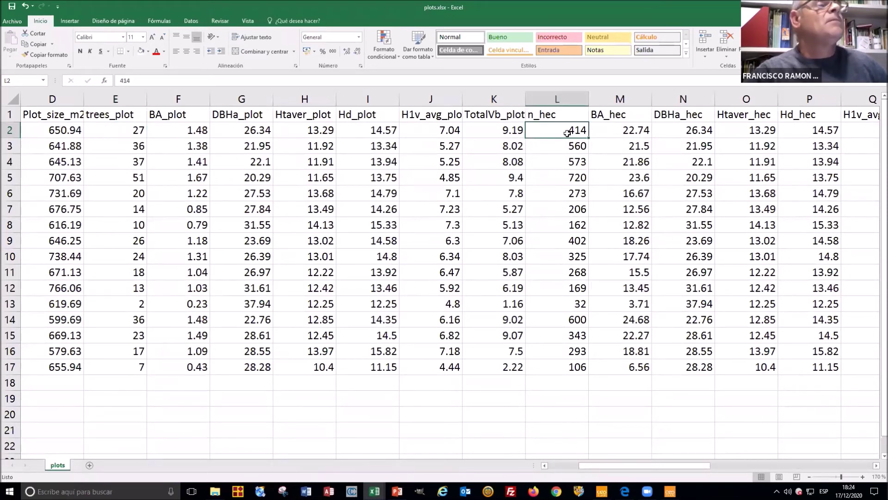
{"action": "left_click", "coordinate": [629, 132]}
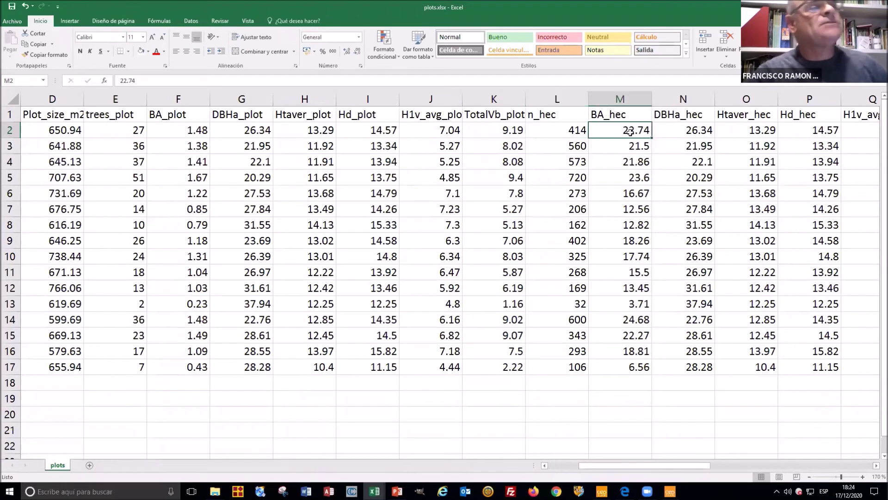
{"action": "left_click", "coordinate": [690, 131]}
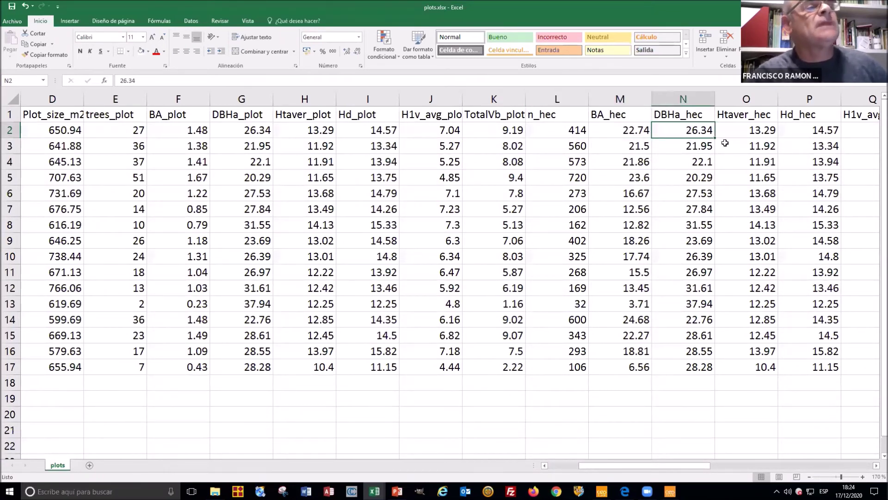
{"action": "left_click", "coordinate": [769, 131]}
{"action": "left_click", "coordinate": [825, 130]}
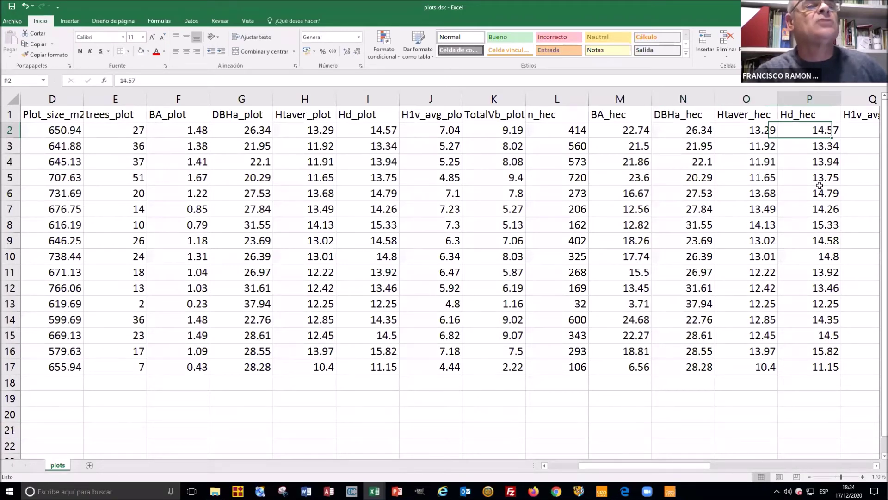
Check the first plot's total volume per hectare in the TotalVb_hec column
{"action": "left_click", "coordinate": [876, 465]}
{"action": "left_click", "coordinate": [876, 466]}
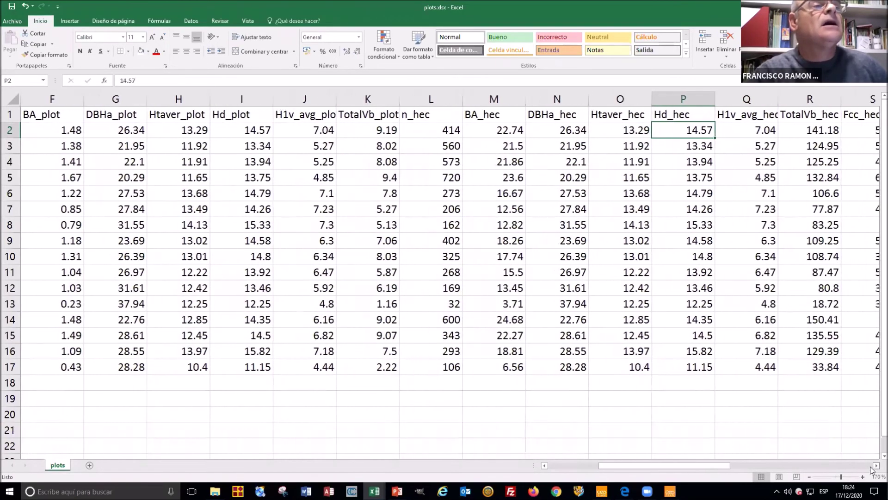
{"action": "left_click", "coordinate": [876, 466]}
{"action": "left_click", "coordinate": [876, 466]}
{"action": "left_click", "coordinate": [684, 131]}
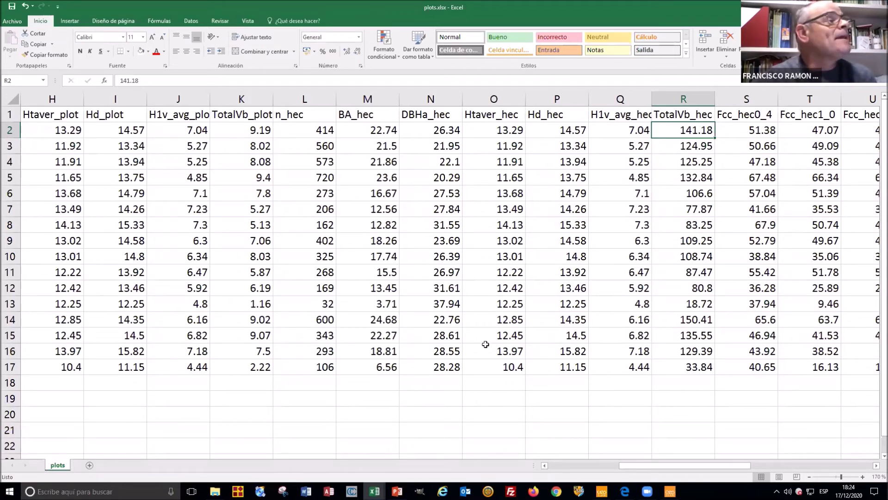
Examine the Fcc_hec columns from Fcc_hec0_4 to Fcc_hec8_0, and the first plot's values from Fcc_hec0_4 through Fcc_hec16_0
{"action": "left_click_drag", "start_coordinate": [646, 462], "coordinate": [708, 459]}
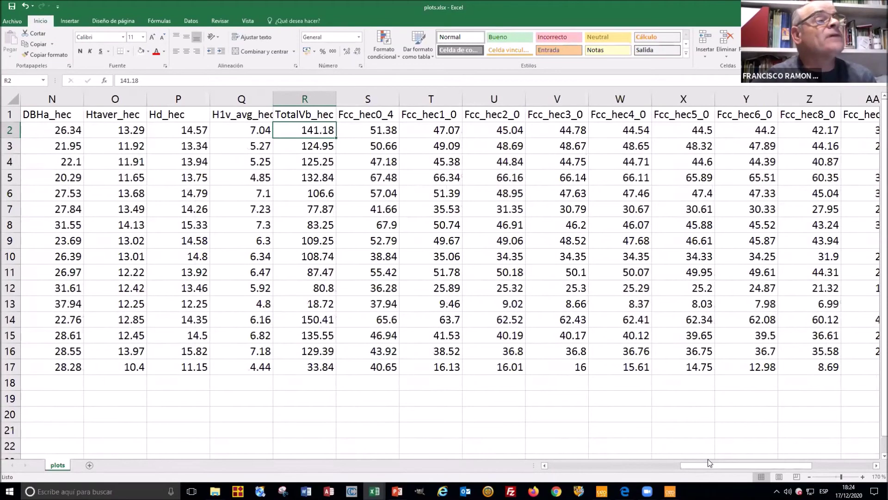
{"action": "left_click", "coordinate": [374, 113]}
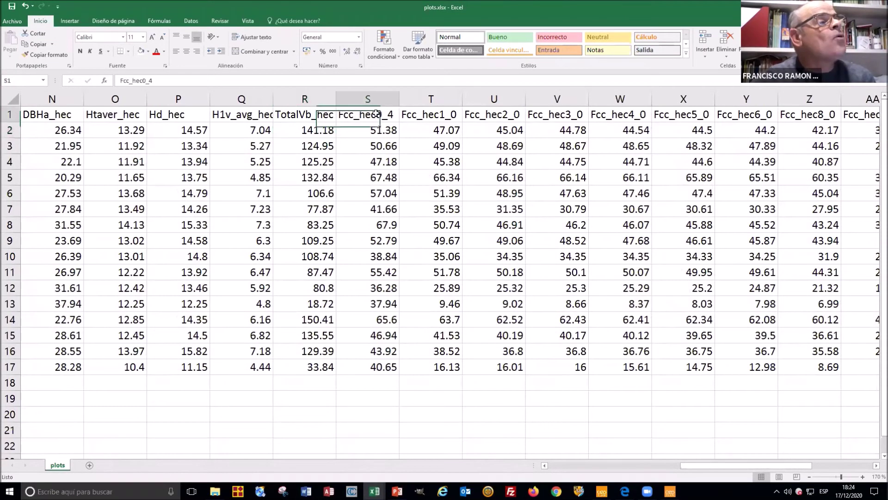
{"action": "left_click", "coordinate": [376, 99]}
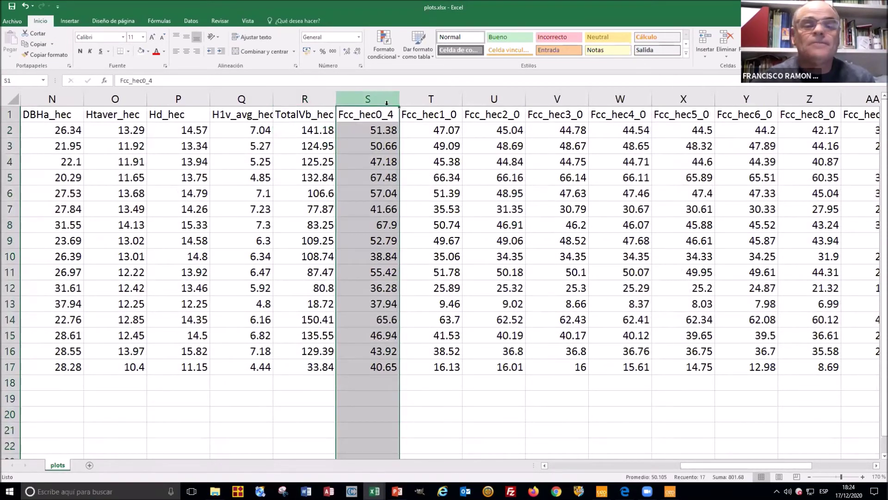
{"action": "left_click", "coordinate": [442, 98]}
{"action": "left_click", "coordinate": [500, 99]}
{"action": "left_click", "coordinate": [562, 99]}
{"action": "left_click", "coordinate": [626, 99]}
{"action": "left_click", "coordinate": [696, 99]}
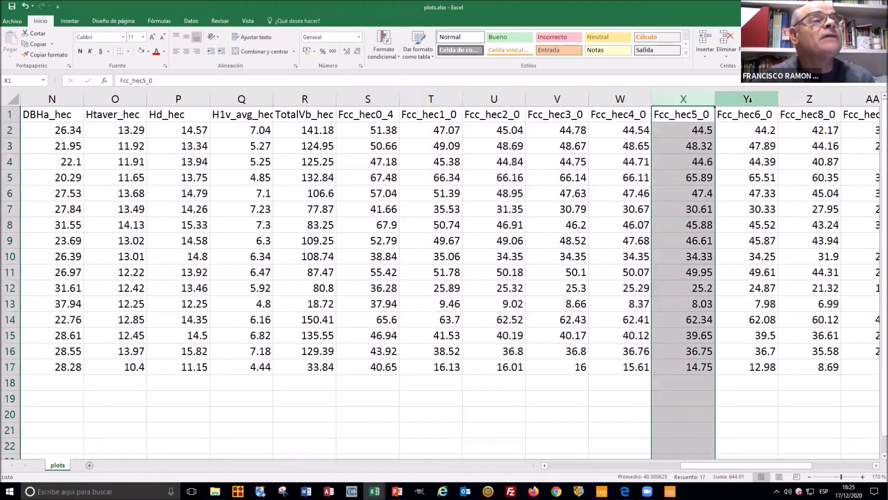
{"action": "left_click", "coordinate": [749, 99]}
{"action": "left_click", "coordinate": [788, 98]}
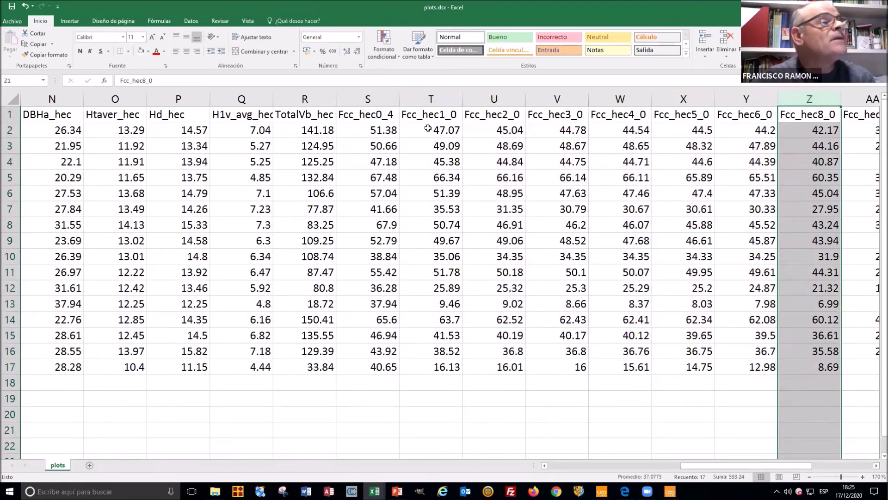
{"action": "left_click_drag", "start_coordinate": [397, 128], "coordinate": [697, 128]}
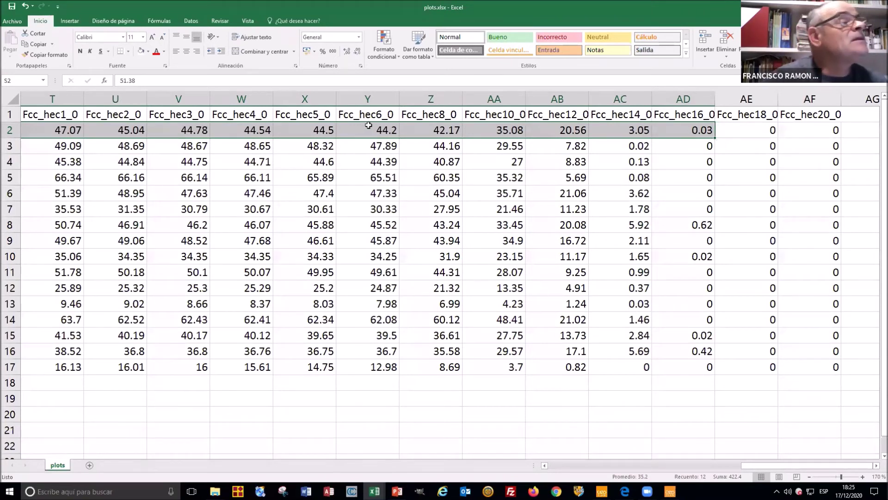
Check the first plot's Fcc_hec8_0 value against the neighbouring Fcc_hec columns
{"action": "left_click", "coordinate": [442, 130]}
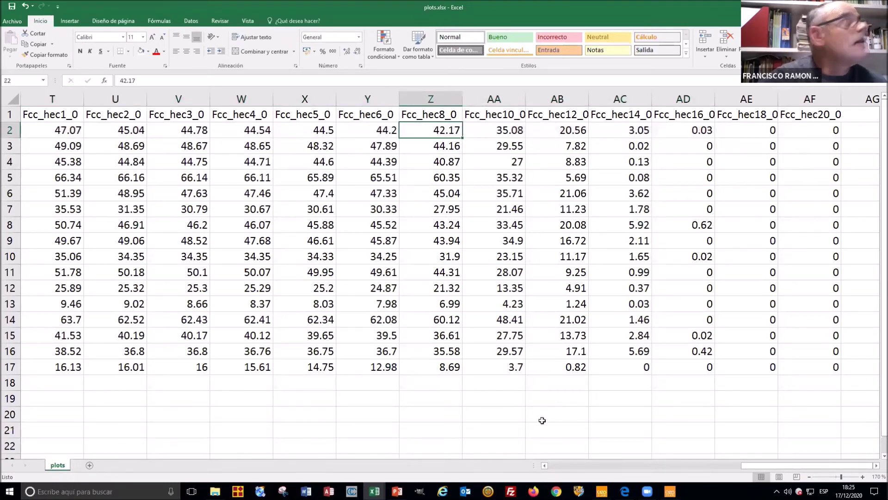
{"action": "scroll", "coordinate": [602, 444], "scroll_direction": "left", "scroll_amount": 3}
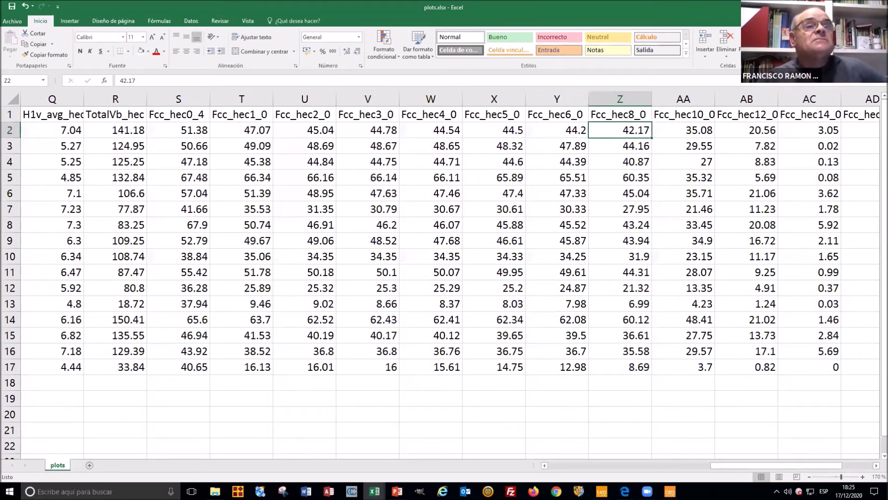
Open canton.csv from the SALIDAS-AID-FOREST-HUNDE-EJEMPLO folder and enlarge the sheet to 140%
{"action": "key", "text": "alt+Tab"}
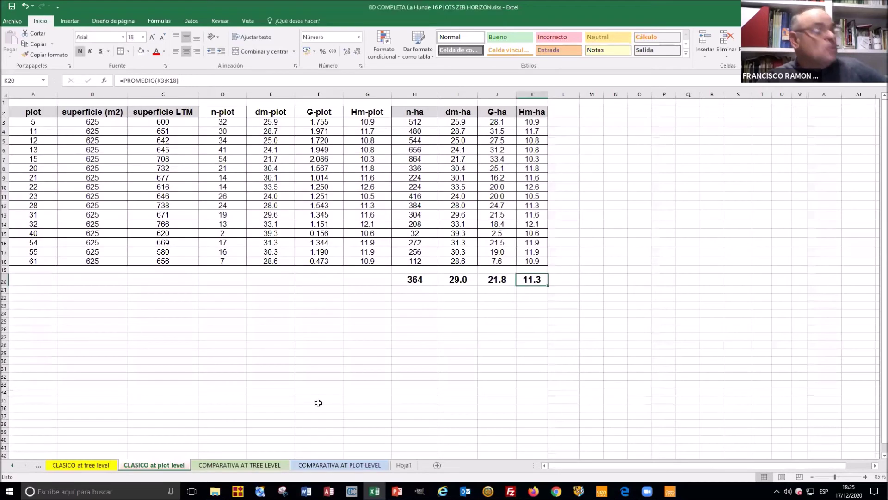
{"action": "mouse_move", "coordinate": [215, 491]}
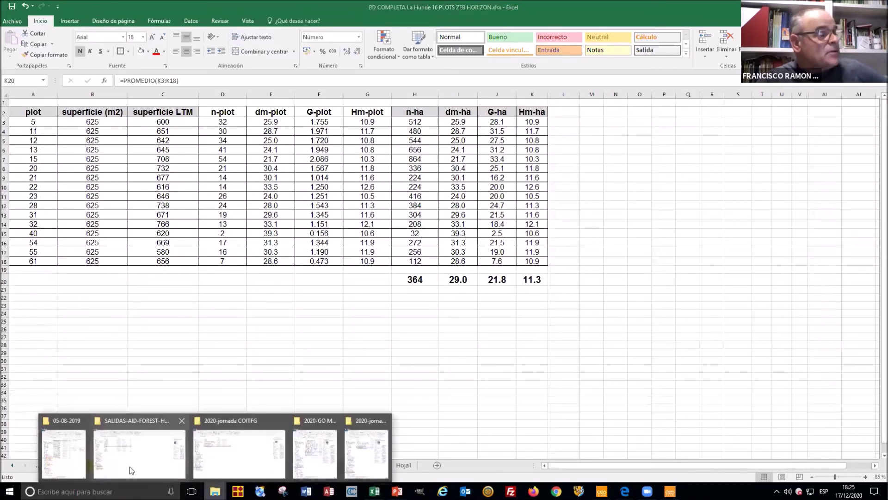
{"action": "left_click", "coordinate": [108, 452]}
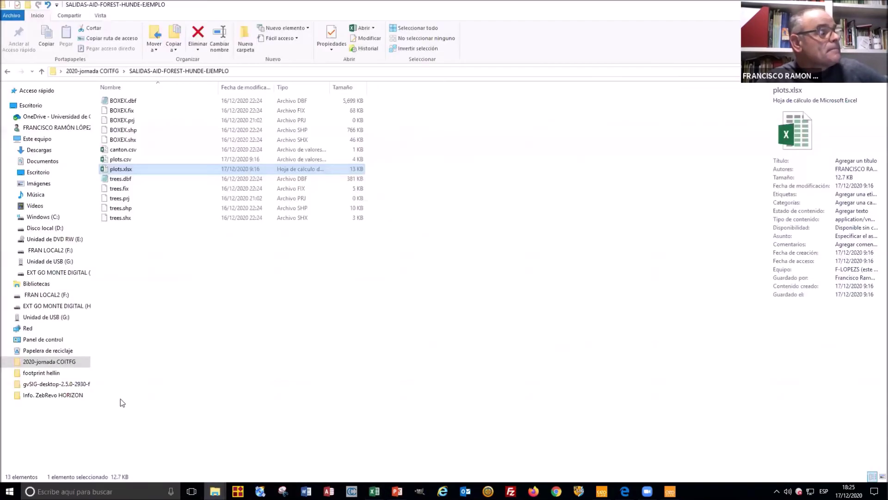
{"action": "double_click", "coordinate": [123, 150]}
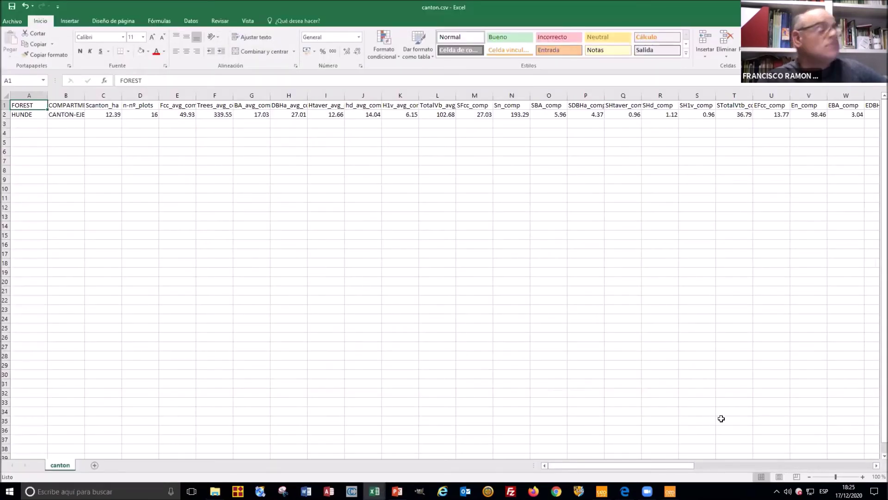
{"action": "scroll", "coordinate": [773, 479], "scroll_direction": "up", "scroll_amount": 4, "text": "ctrl"}
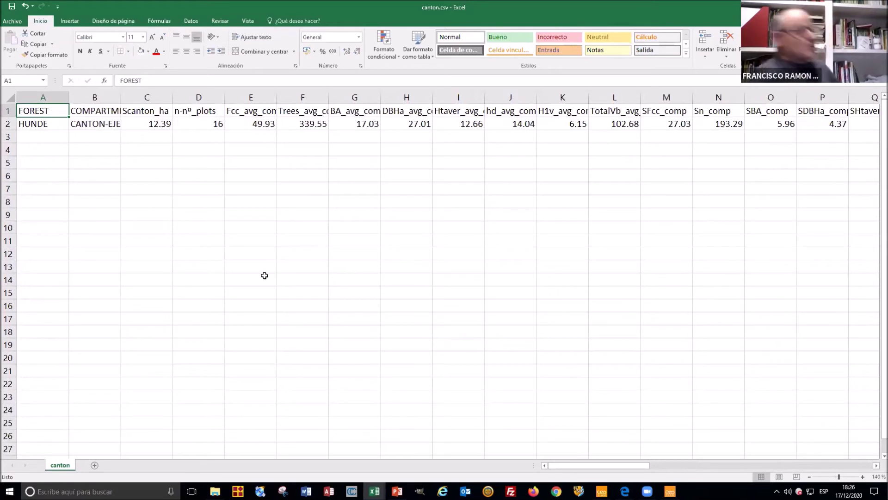
Examine the compartment's identification fields: FOREST, compartment name, Scanton_ha and n-nº_plots
{"action": "left_click", "coordinate": [49, 124]}
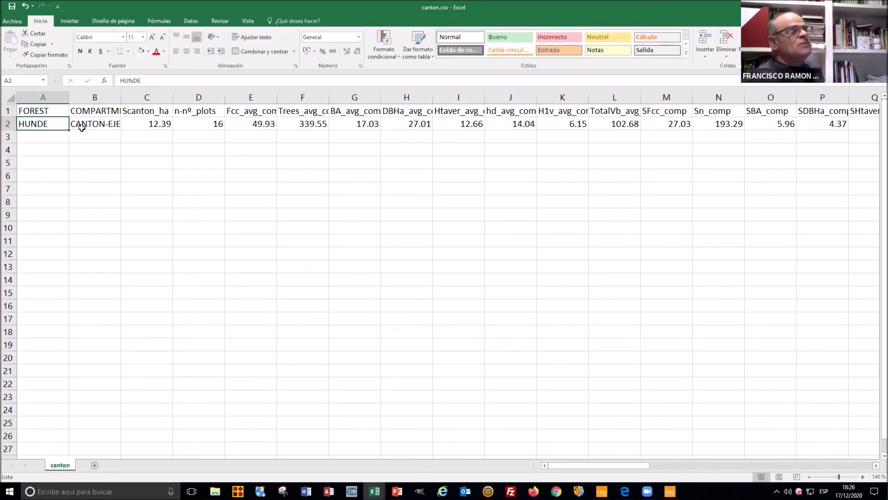
{"action": "left_click", "coordinate": [81, 128]}
{"action": "left_click", "coordinate": [143, 126]}
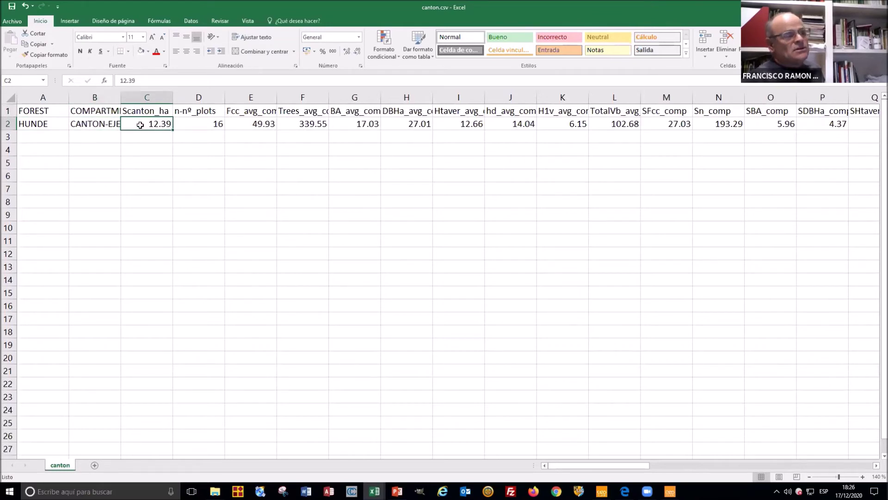
{"action": "left_click", "coordinate": [203, 124]}
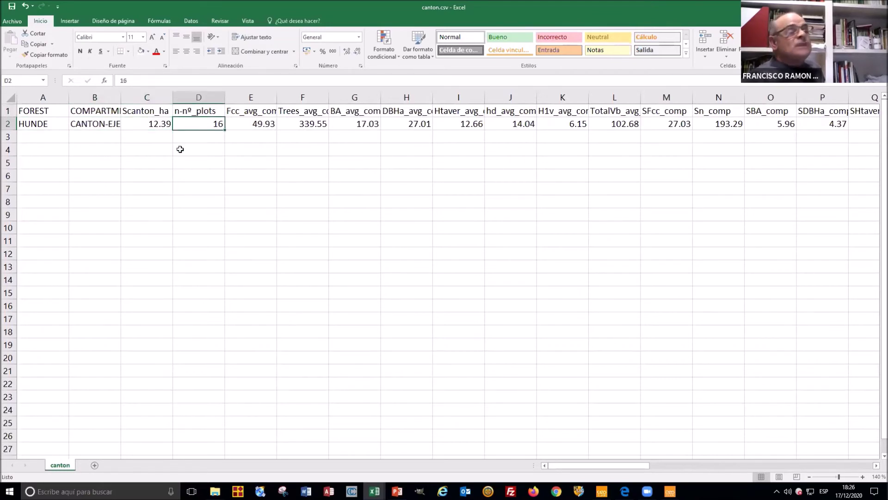
Examine the compartment averages one by one, from the Fcc average through trees, BA, DBHa, heights and H1v to TotalVb
{"action": "left_click", "coordinate": [265, 124]}
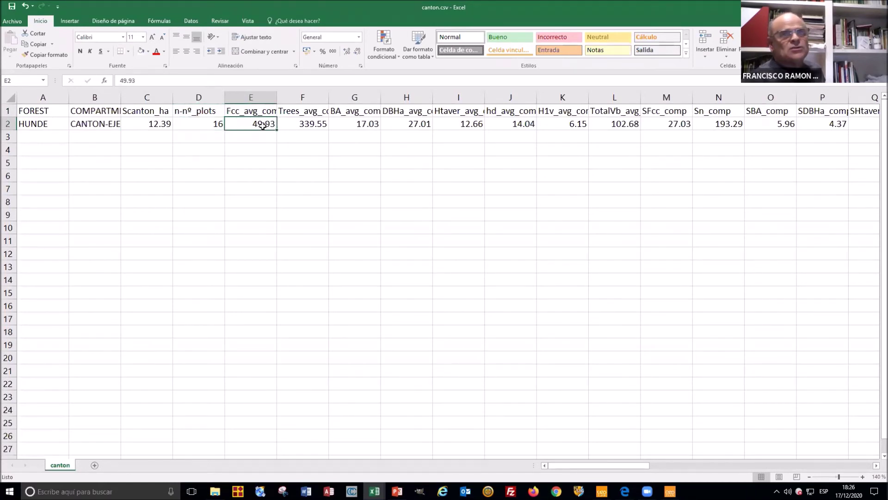
{"action": "left_click", "coordinate": [301, 126]}
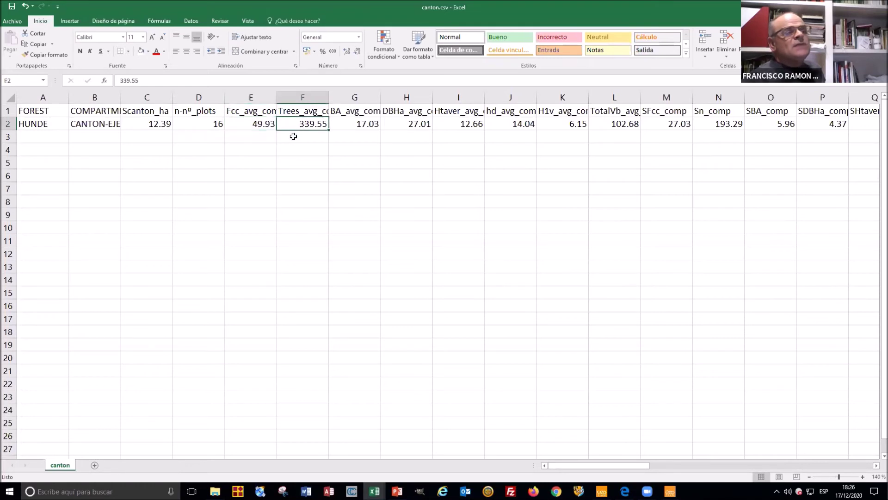
{"action": "left_click", "coordinate": [354, 126]}
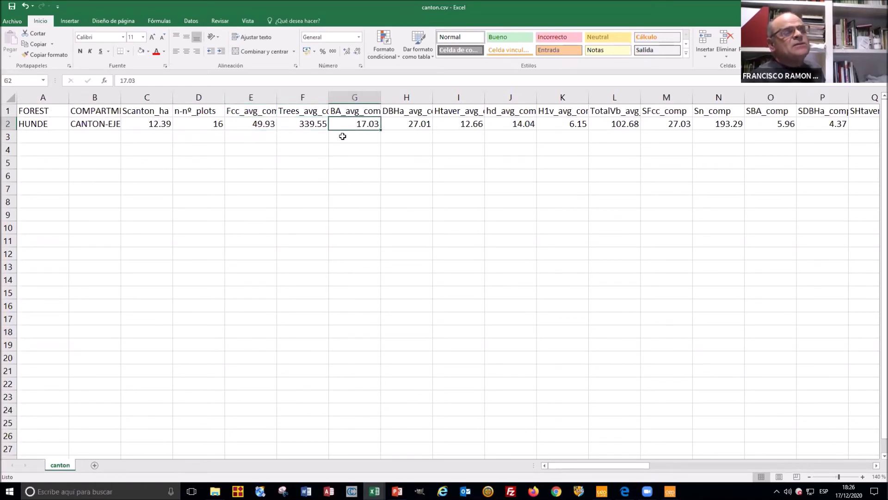
{"action": "left_click", "coordinate": [410, 124]}
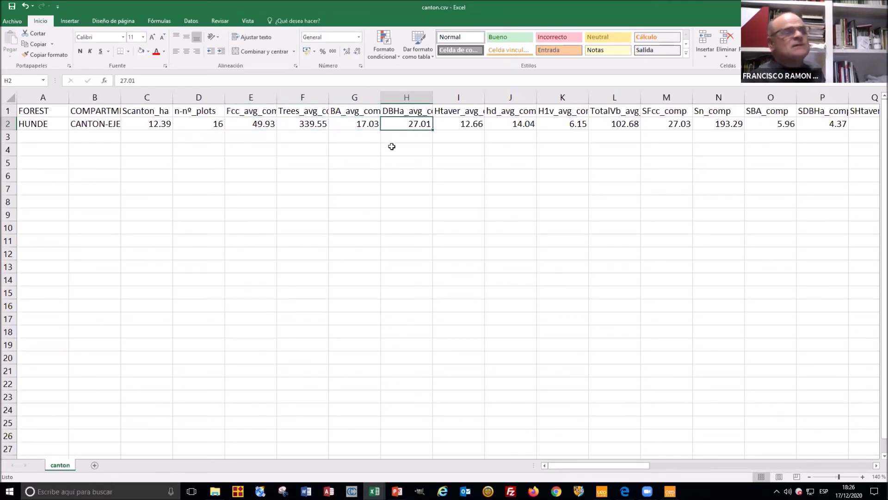
{"action": "left_click", "coordinate": [463, 124]}
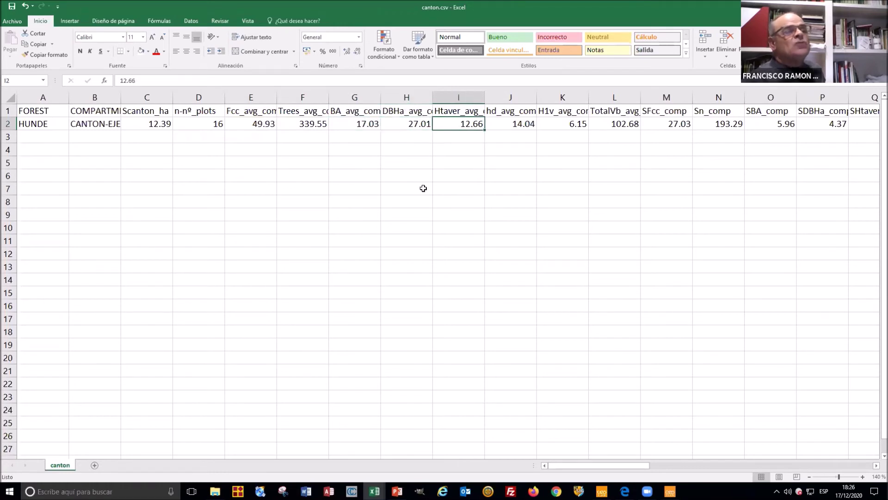
{"action": "left_click", "coordinate": [530, 125]}
{"action": "left_click", "coordinate": [572, 126]}
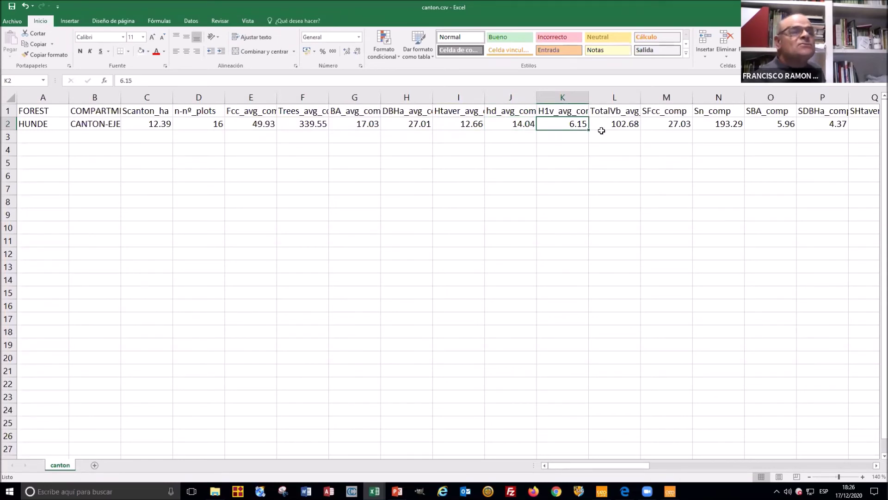
{"action": "left_click", "coordinate": [615, 123]}
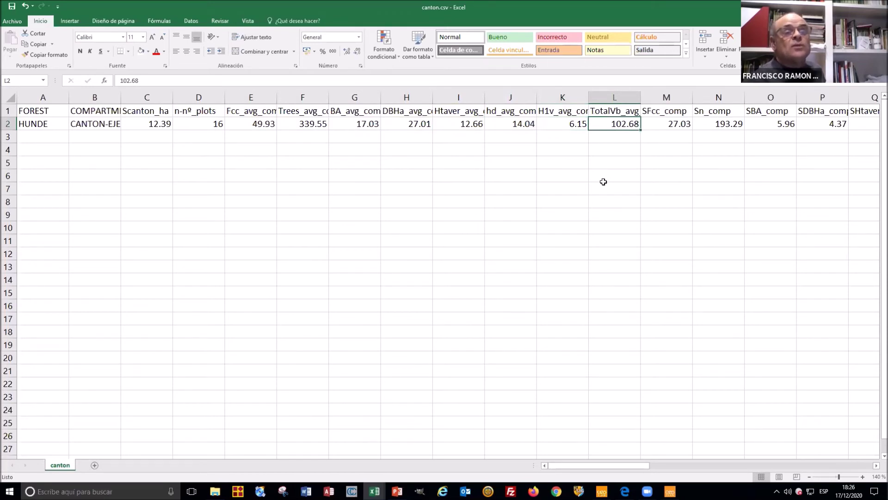
Fill the headers and values from n-nº_plots to TotalVb_avg_comp (D1:L2) with yellow
{"action": "left_click_drag", "start_coordinate": [634, 113], "coordinate": [182, 123]}
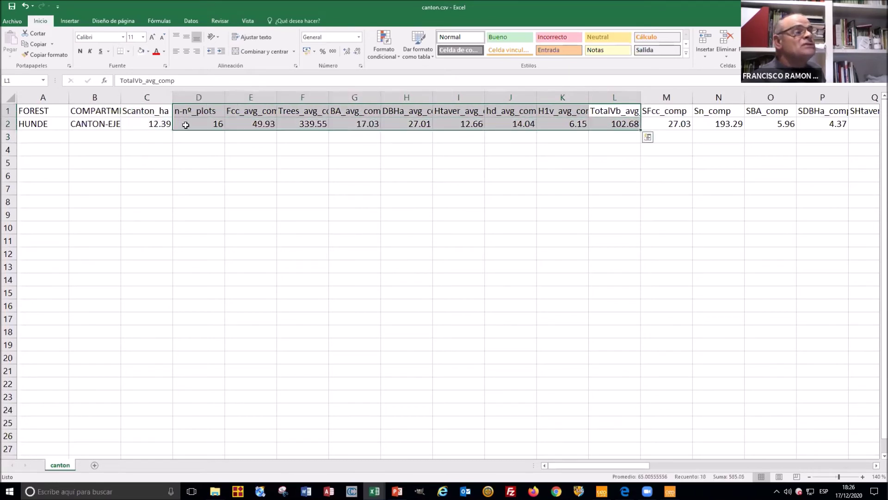
{"action": "left_click", "coordinate": [148, 52]}
{"action": "left_click", "coordinate": [163, 124]}
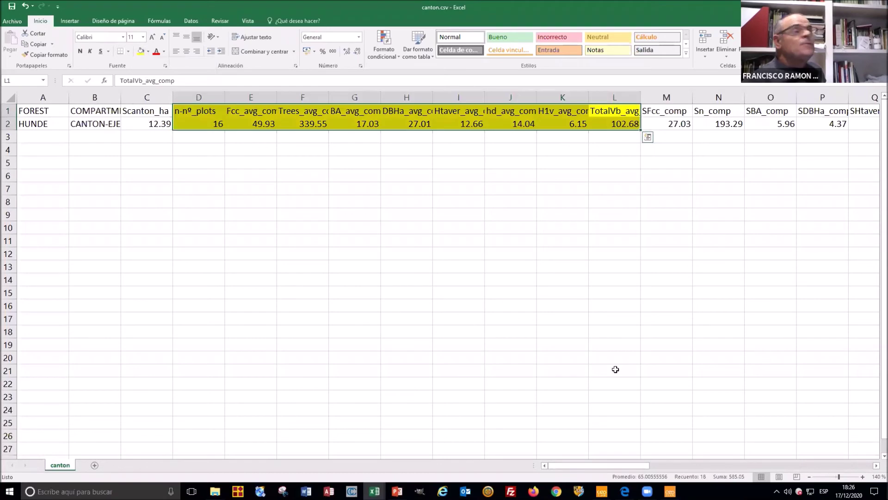
Examine the S-prefixed compartment fields from SFcc_comp to STotalVtb_comp, selecting M1:T2
{"action": "left_click", "coordinate": [876, 466]}
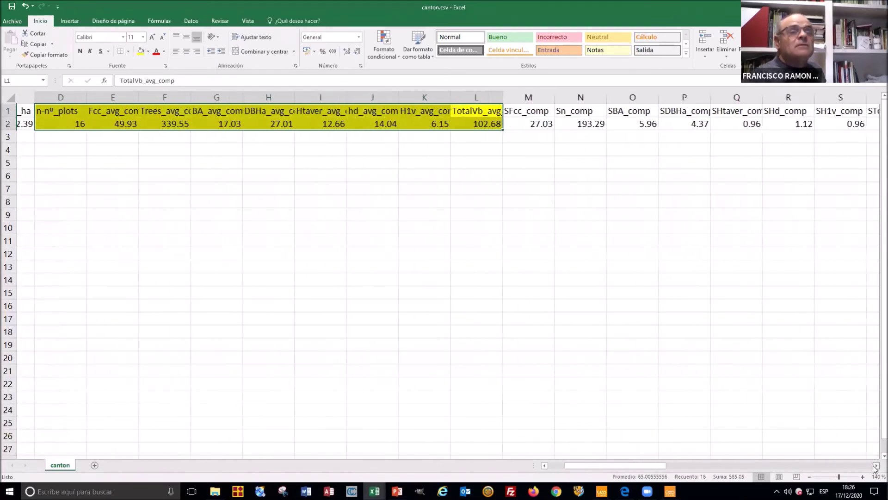
{"action": "left_click", "coordinate": [876, 465]}
{"action": "left_click", "coordinate": [875, 465]}
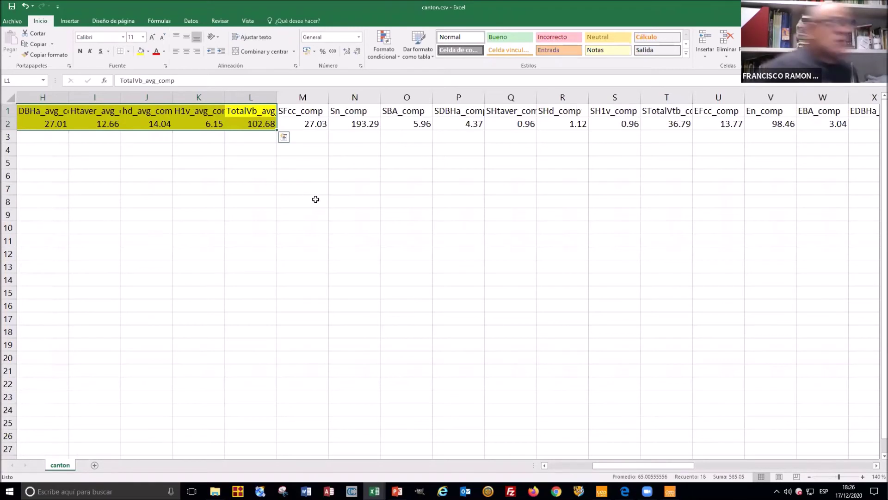
{"action": "left_click_drag", "start_coordinate": [318, 115], "coordinate": [653, 123]}
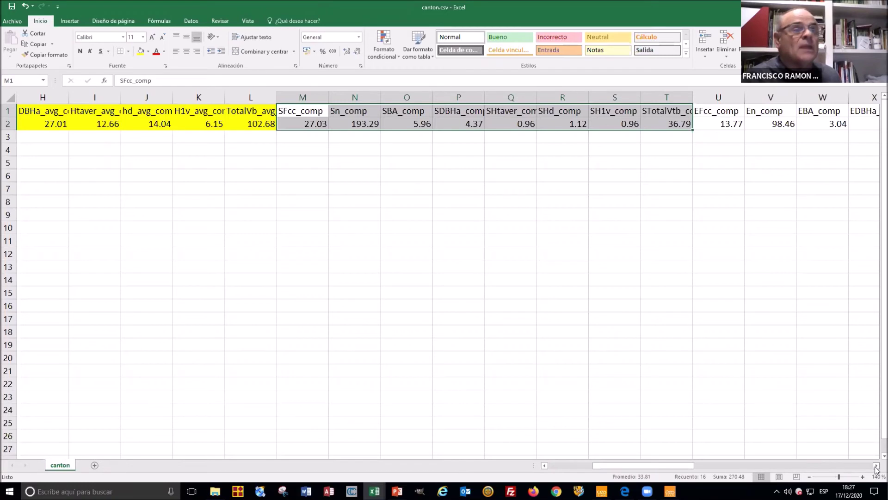
{"action": "mouse_move", "coordinate": [669, 137]}
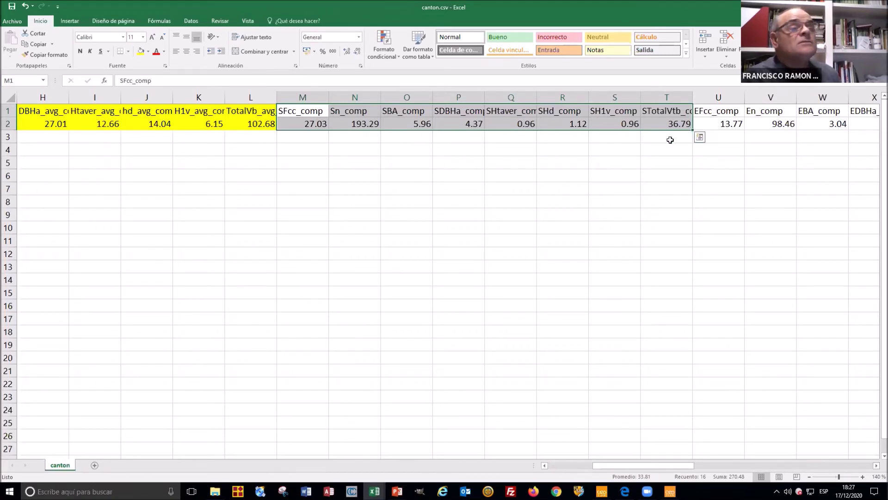
Fill the headers and values from EFcc_comp to ETotalVb_comp (U1:AB2) with light green
{"action": "left_click_drag", "start_coordinate": [718, 111], "coordinate": [630, 125]}
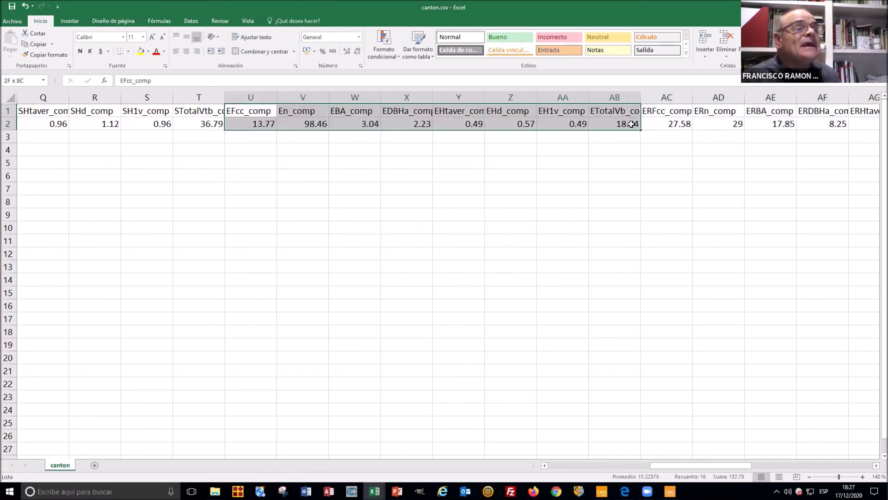
{"action": "left_click", "coordinate": [148, 52]}
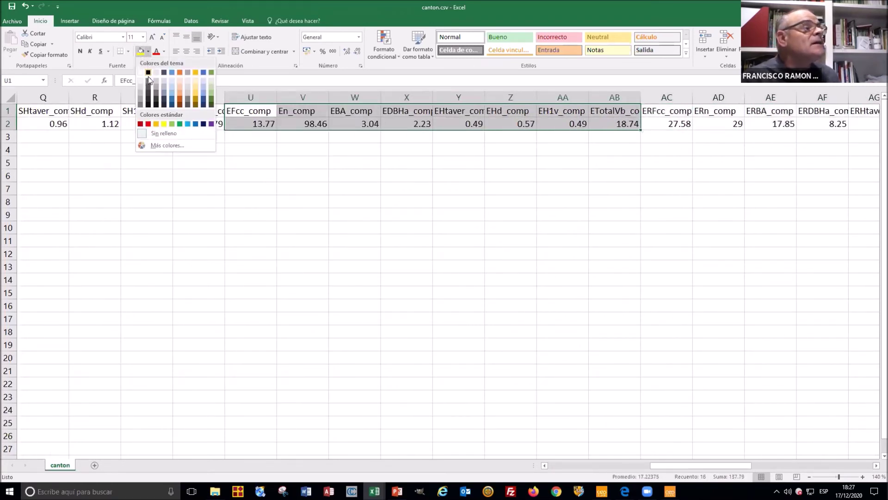
{"action": "left_click", "coordinate": [211, 96]}
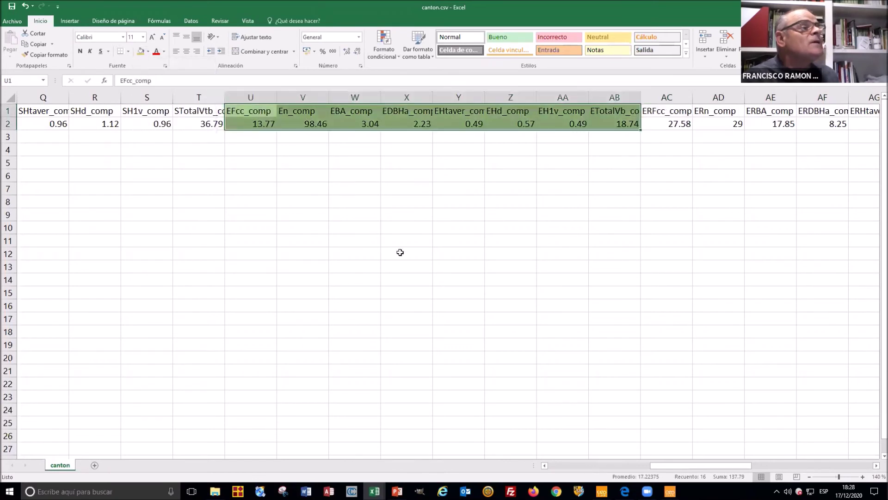
Examine the compartment error values EFcc_comp, En_comp, EBA_comp and EDBHa_comp individually
{"action": "left_click", "coordinate": [257, 124]}
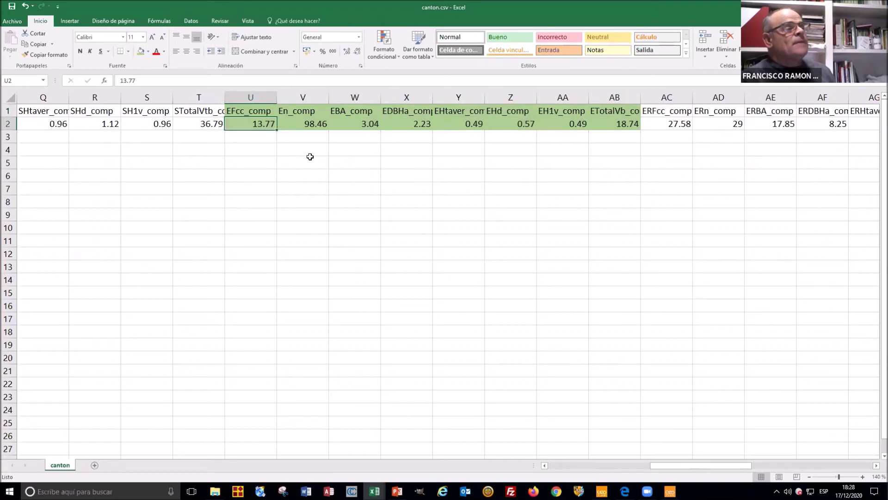
{"action": "left_click", "coordinate": [312, 128]}
{"action": "left_click_drag", "start_coordinate": [292, 208], "coordinate": [359, 135]}
{"action": "left_click", "coordinate": [355, 129]}
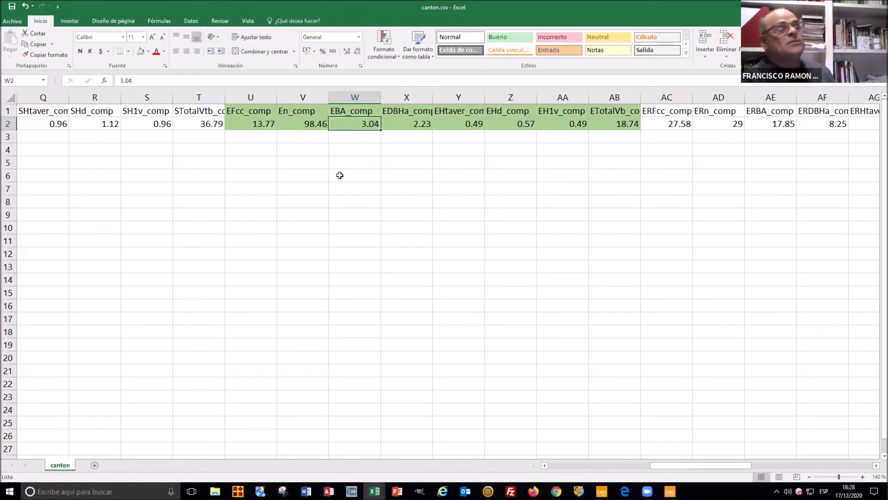
{"action": "left_click", "coordinate": [405, 125]}
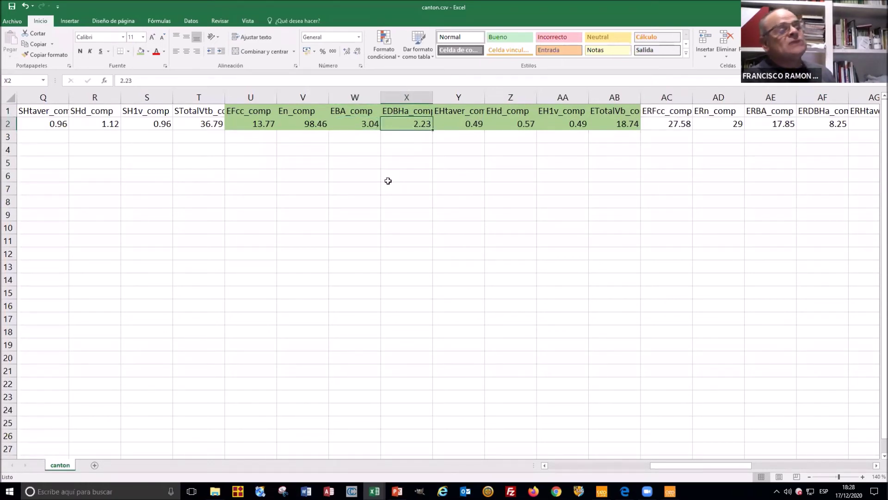
Examine the ER-prefixed fields from ERFcc_comp to ERTotalVb_comp and the compartment's N value
{"action": "left_click_drag", "start_coordinate": [671, 125], "coordinate": [725, 127]}
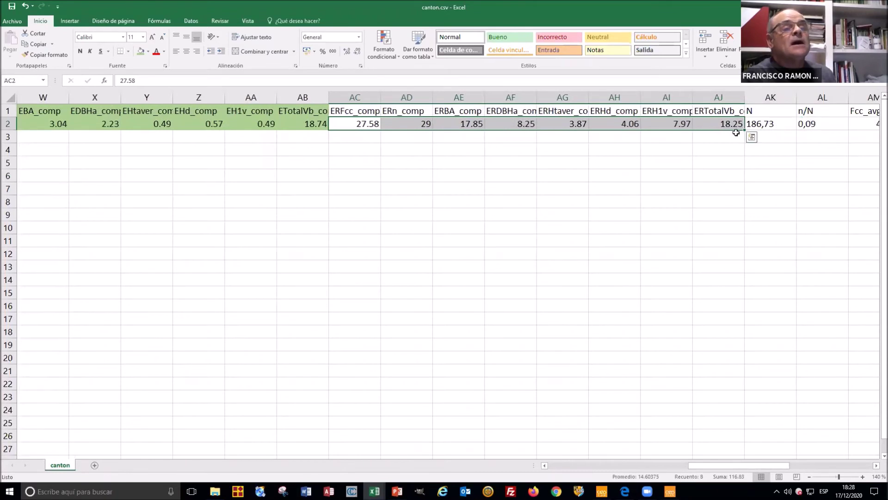
{"action": "left_click", "coordinate": [876, 465]}
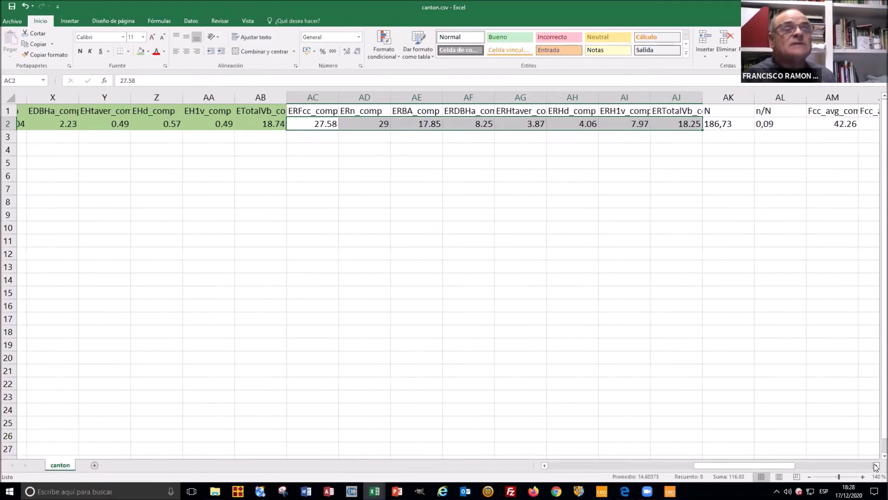
{"action": "left_click", "coordinate": [706, 126]}
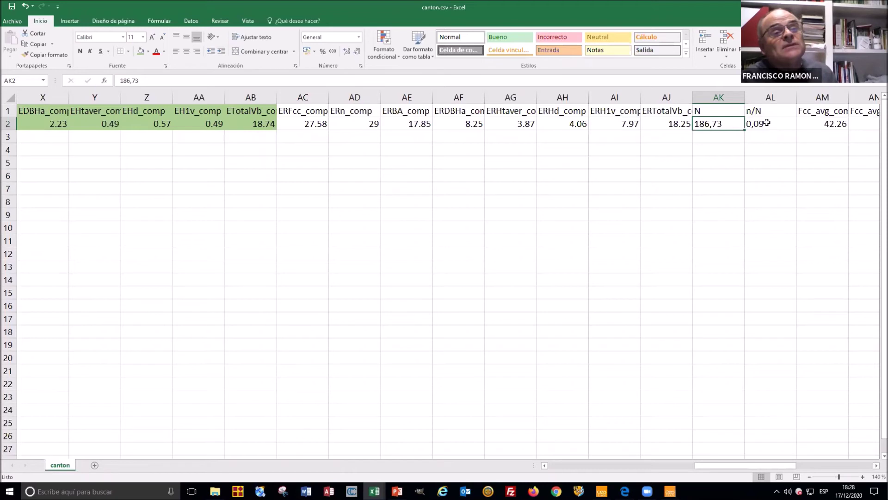
Examine the compartment's average Fcc values by height in the Fcc_avg_comp columns, selecting AM2:AW2
{"action": "left_click", "coordinate": [875, 465]}
{"action": "left_click", "coordinate": [876, 466]}
{"action": "left_click", "coordinate": [876, 465]}
{"action": "left_click", "coordinate": [875, 465]}
{"action": "left_click", "coordinate": [876, 466]}
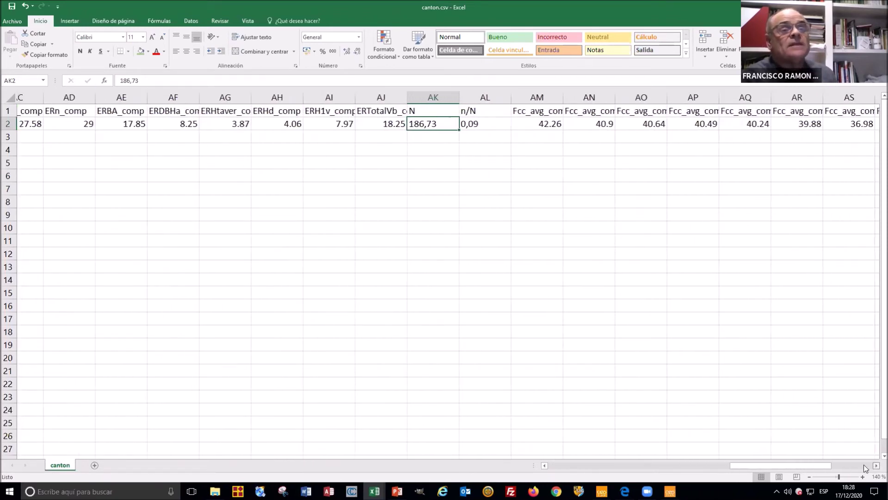
{"action": "left_click", "coordinate": [876, 465]}
{"action": "left_click_drag", "start_coordinate": [521, 124], "coordinate": [684, 124]}
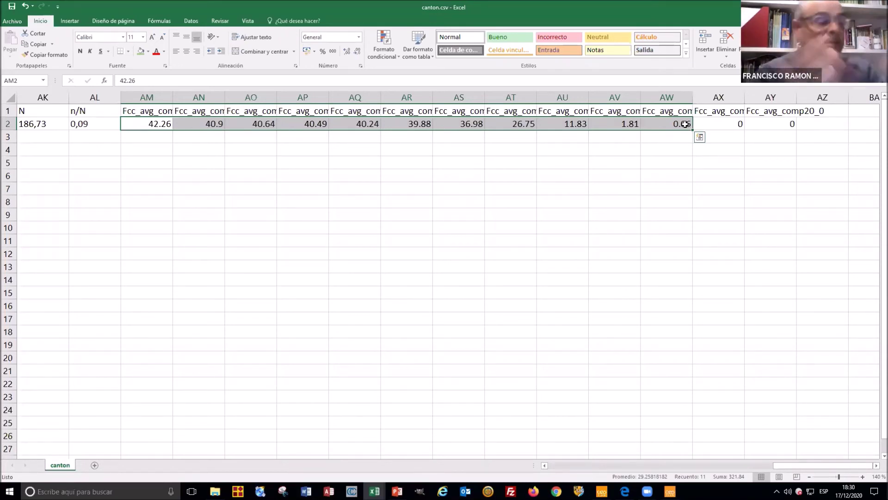
{"action": "key", "text": "Escape"}
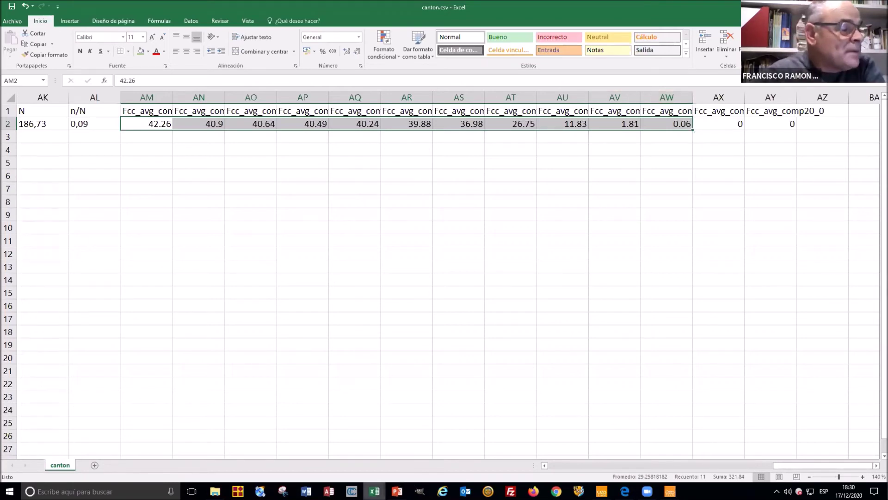
Switch to the BD COMPLETA La Hunde workbook and examine the plot numbers, n-plot to G-plot headers and per-hectare columns H2:K18 in CLASICO at plot level
{"action": "mouse_move", "coordinate": [375, 491]}
{"action": "left_click", "coordinate": [329, 460]}
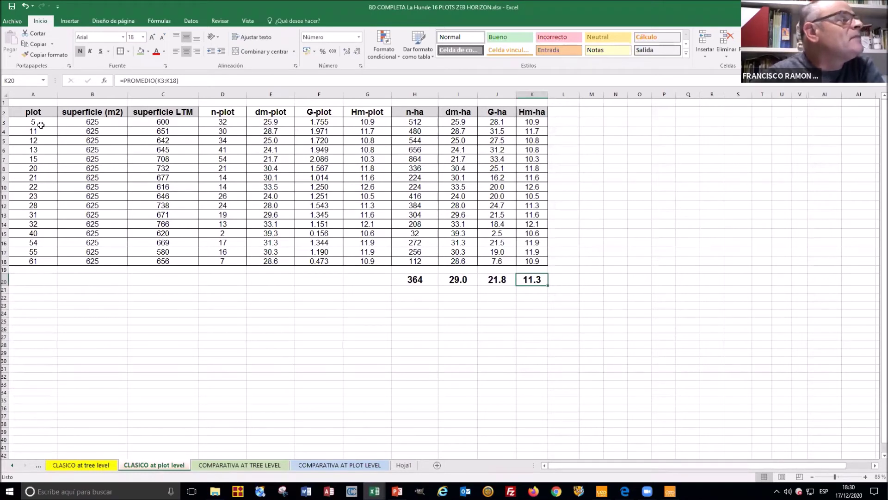
{"action": "left_click_drag", "start_coordinate": [41, 125], "coordinate": [42, 260]}
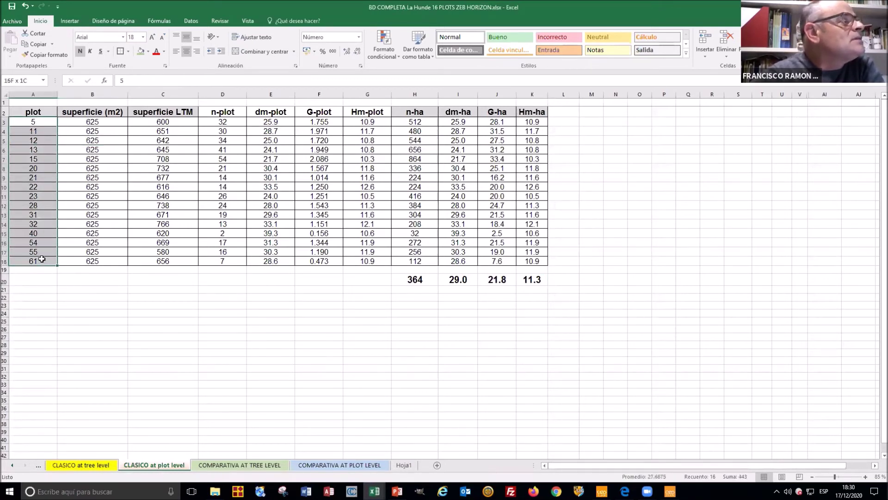
{"action": "left_click", "coordinate": [244, 115]}
{"action": "left_click_drag", "start_coordinate": [243, 114], "coordinate": [307, 116]}
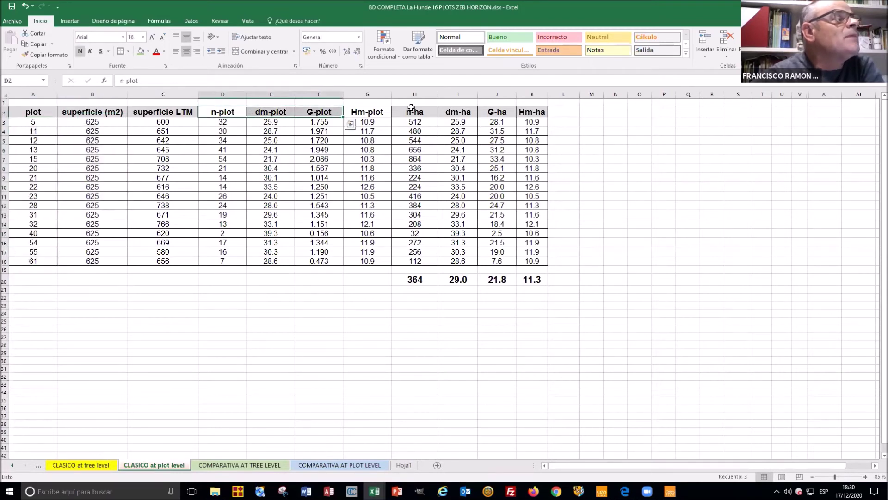
{"action": "left_click_drag", "start_coordinate": [411, 107], "coordinate": [530, 261]}
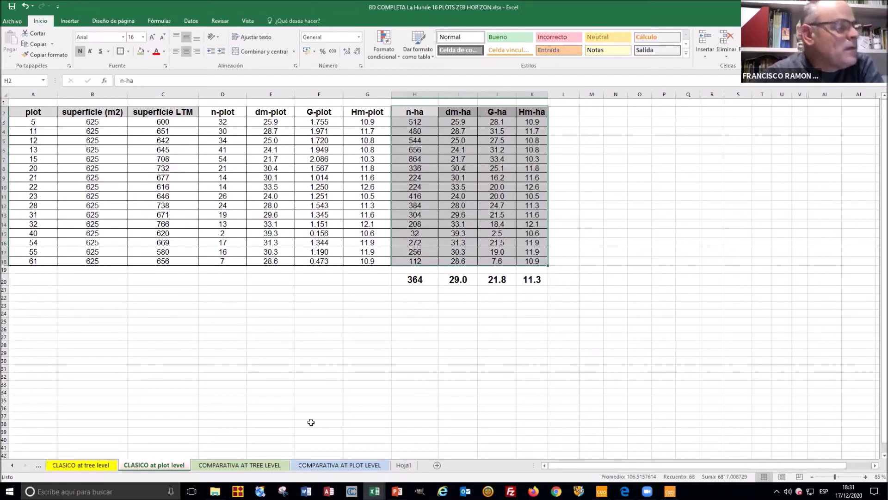
Examine the classic n-ha to Hm-ha values in COMPARATIVA AT PLOT LEVEL, and the n_hec to Htaver_hec values (L1:O17) in plots.xlsx
{"action": "left_click", "coordinate": [315, 468]}
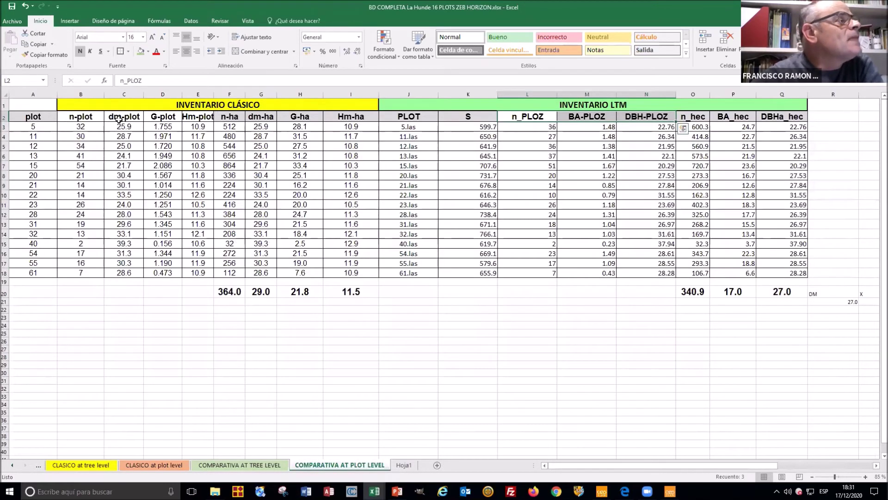
{"action": "left_click_drag", "start_coordinate": [230, 117], "coordinate": [344, 273]}
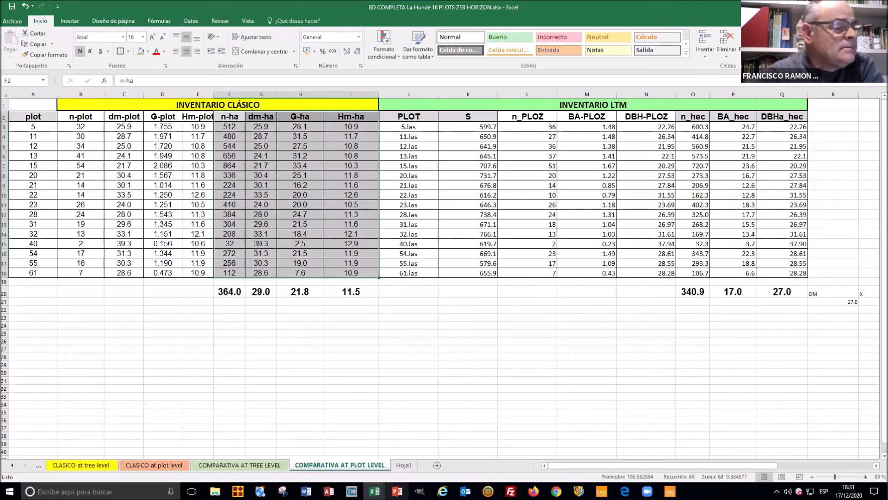
{"action": "mouse_move", "coordinate": [216, 491]}
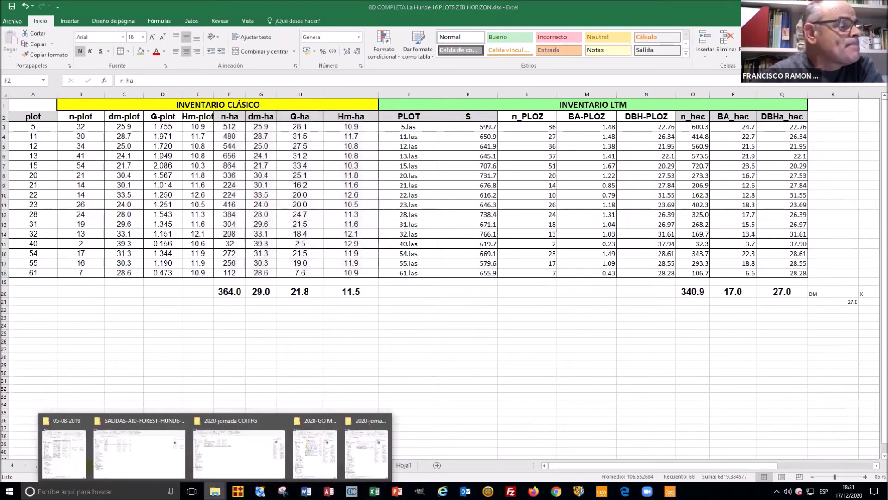
{"action": "left_click", "coordinate": [147, 455]}
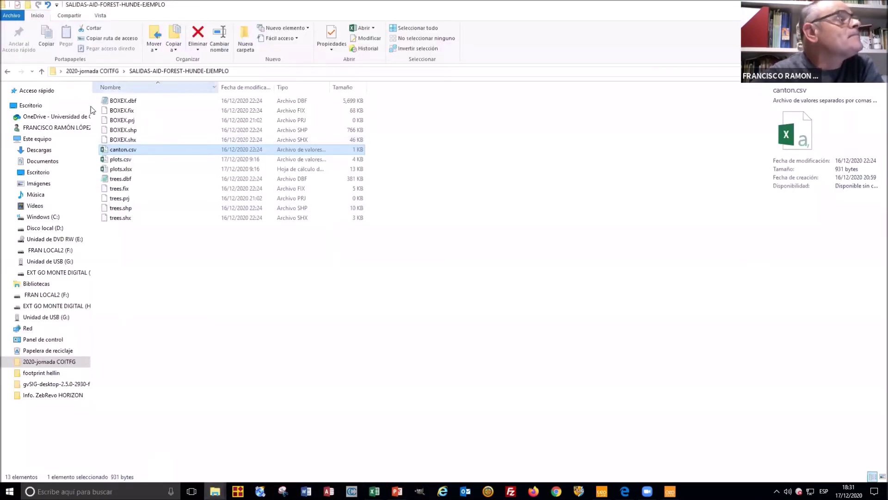
{"action": "double_click", "coordinate": [124, 169]}
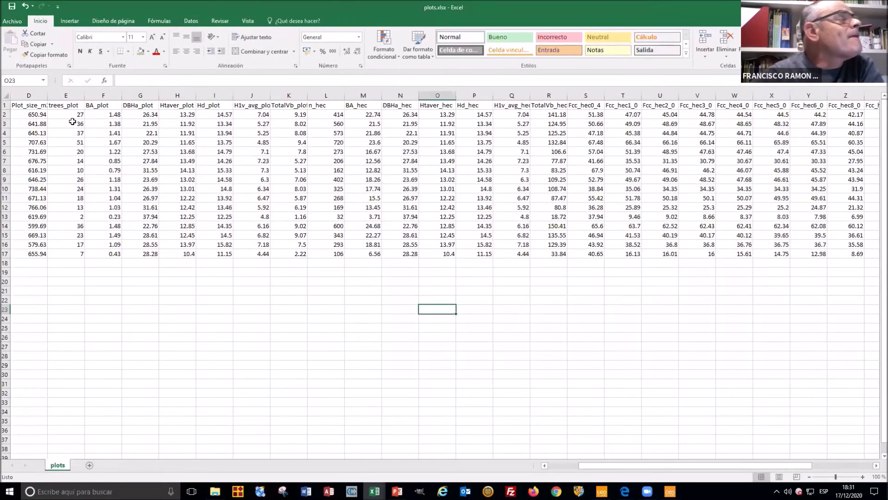
{"action": "left_click_drag", "start_coordinate": [701, 465], "coordinate": [656, 460]}
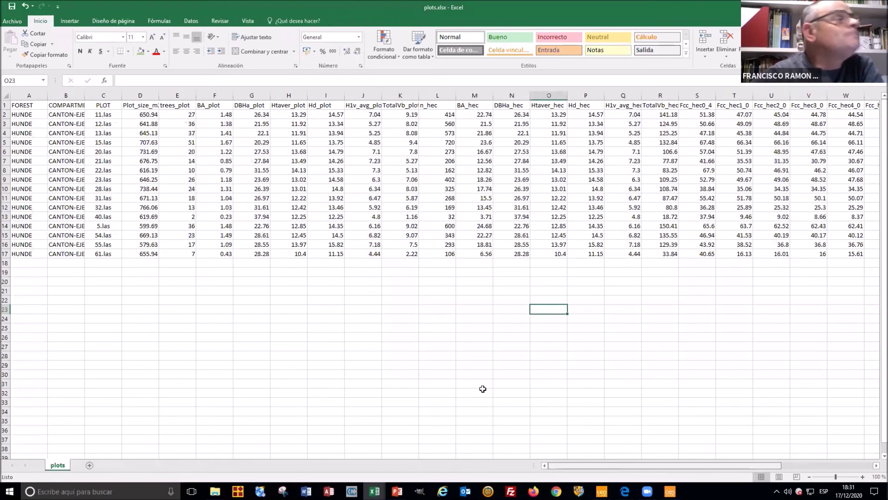
{"action": "left_click_drag", "start_coordinate": [430, 105], "coordinate": [541, 253]}
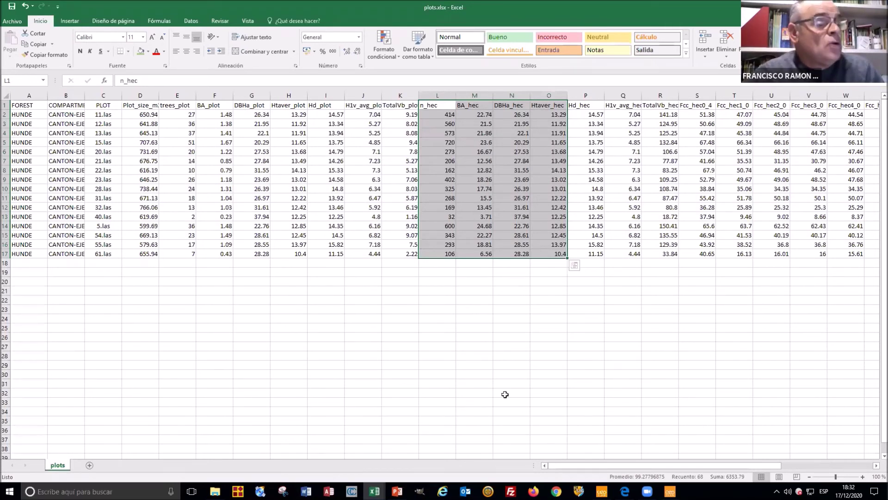
Open analysis-plot-level compartive.sgp from the ANALISIS folder in STATGRAPHICS and view the input variables of the G-ha regression
{"action": "mouse_move", "coordinate": [214, 490]}
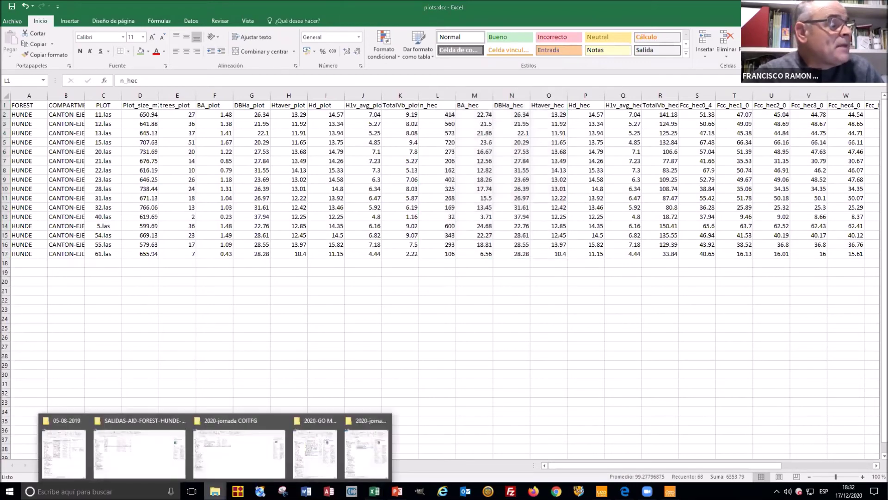
{"action": "left_click", "coordinate": [141, 447]}
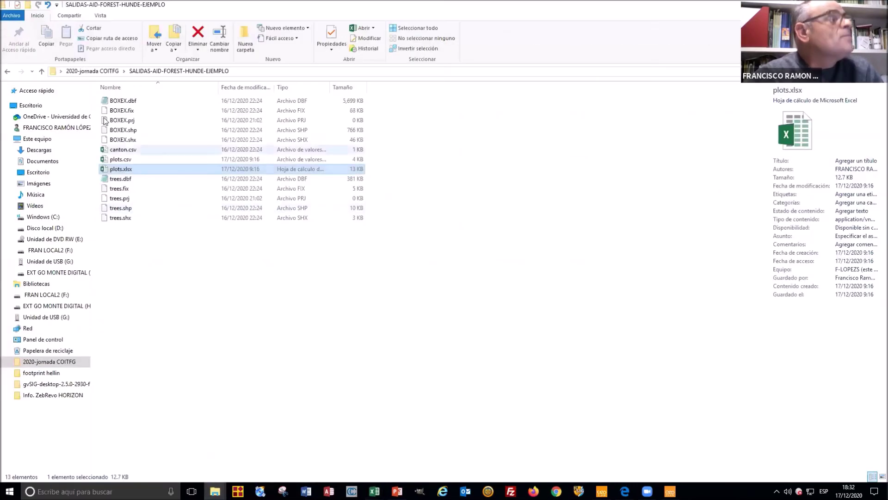
{"action": "left_click", "coordinate": [42, 71]}
{"action": "double_click", "coordinate": [123, 103]}
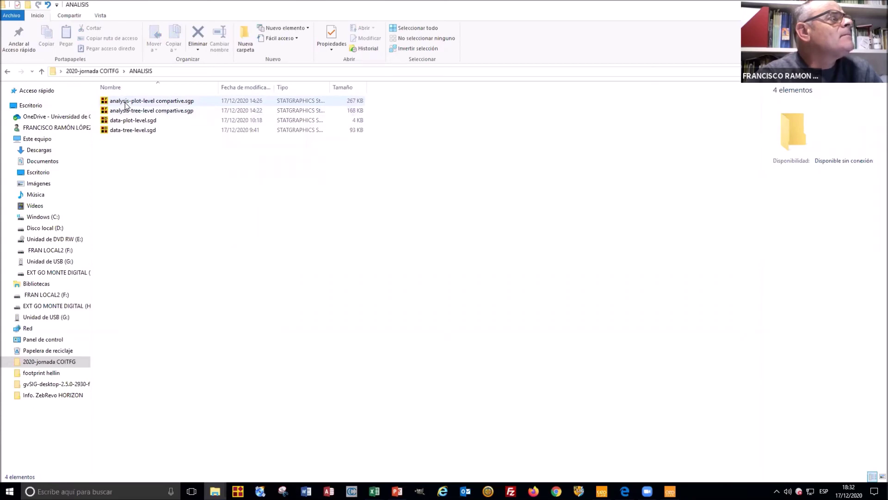
{"action": "left_click", "coordinate": [126, 102]}
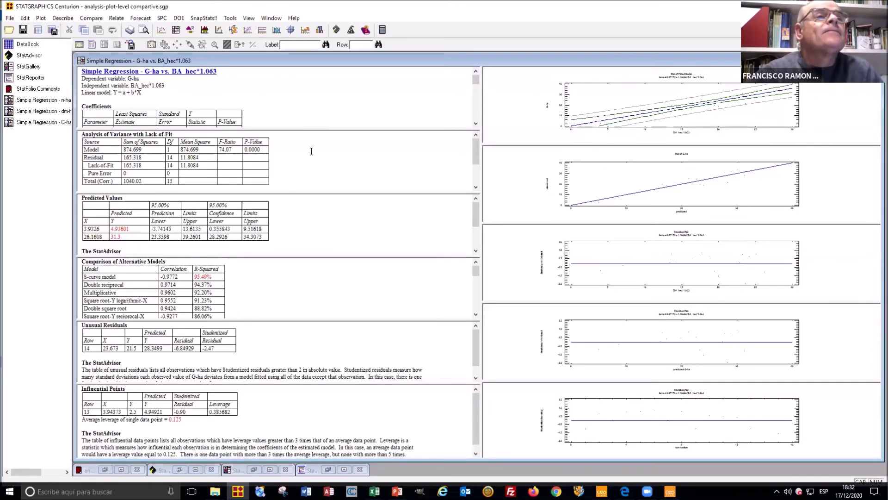
{"action": "left_click", "coordinate": [80, 44]}
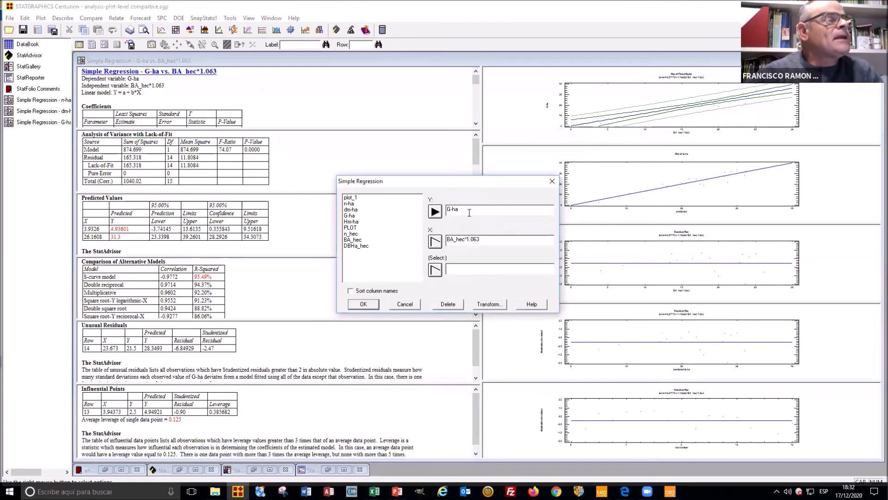
{"action": "left_click", "coordinate": [409, 305]}
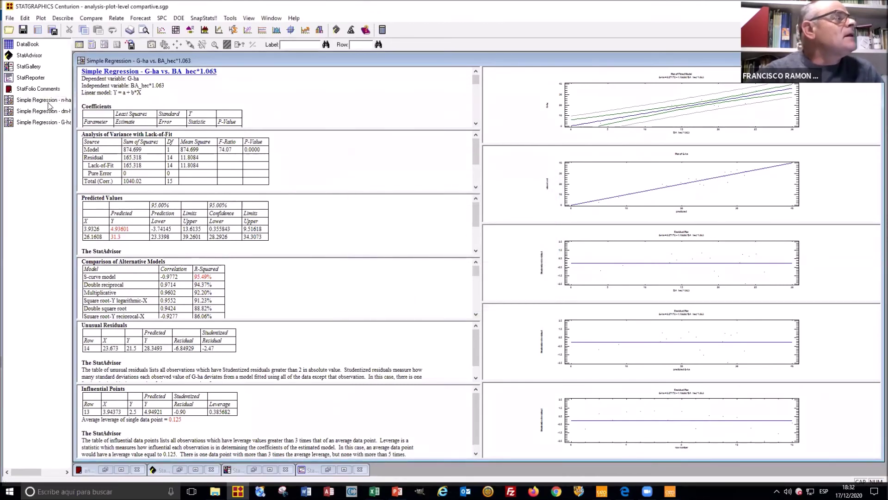
Examine the plot_1, n-ha and n_hec columns of data-plot-level in the DataBook
{"action": "left_click", "coordinate": [32, 44]}
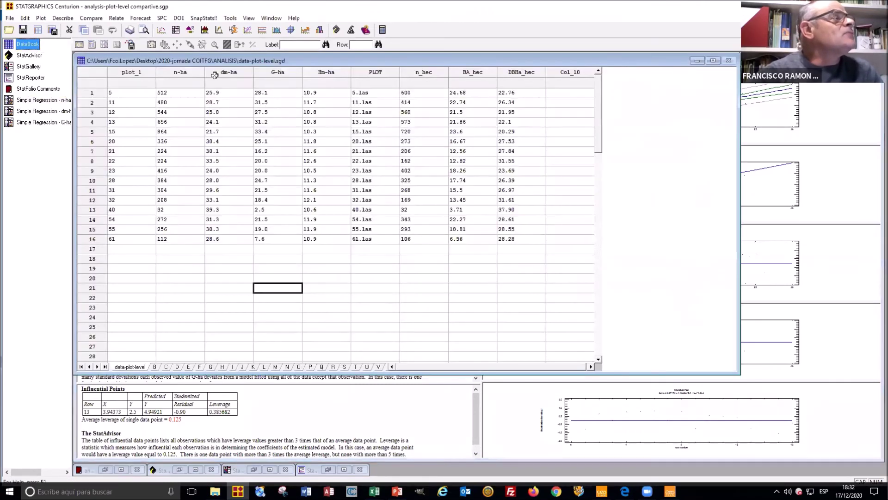
{"action": "left_click", "coordinate": [130, 85]}
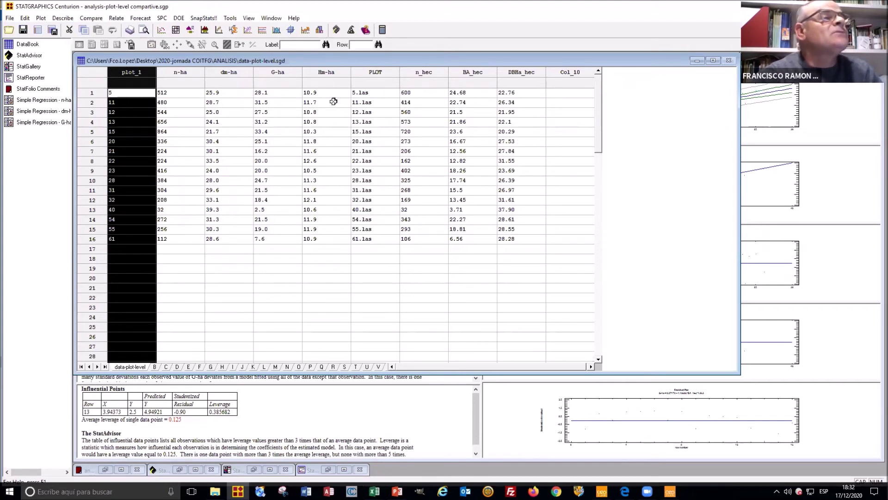
{"action": "left_click", "coordinate": [184, 72]}
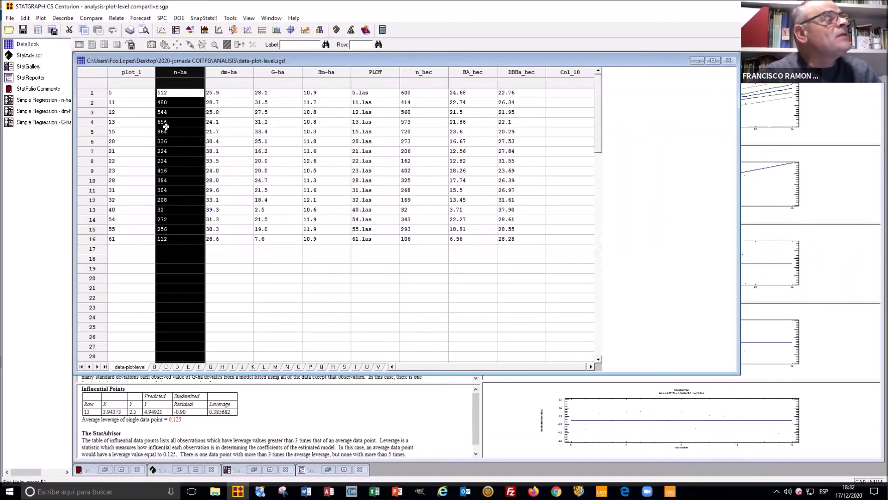
{"action": "left_click", "coordinate": [417, 72]}
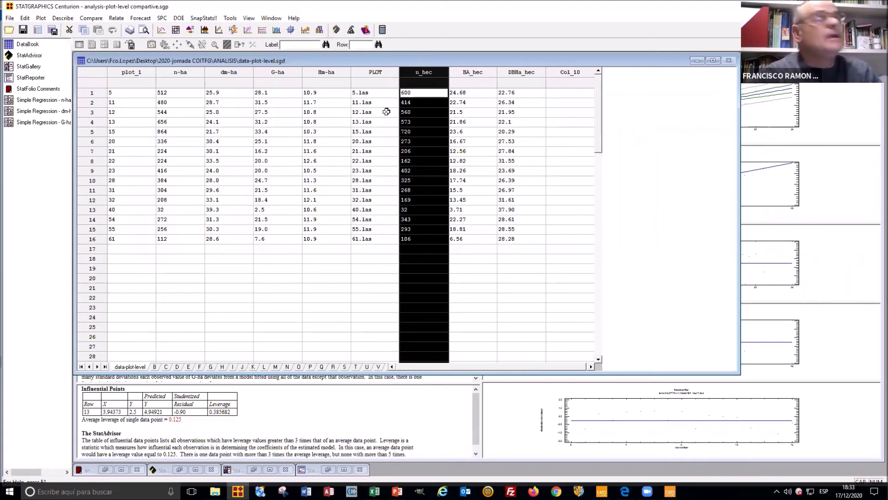
Run the simple regression with n-ha as the Y variable and n_hec as the X variable
{"action": "left_click", "coordinate": [59, 101]}
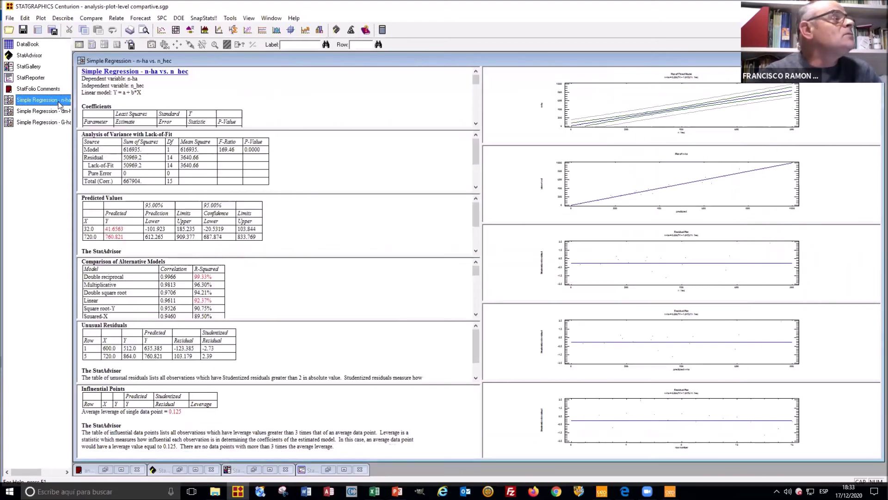
{"action": "left_click", "coordinate": [79, 45]}
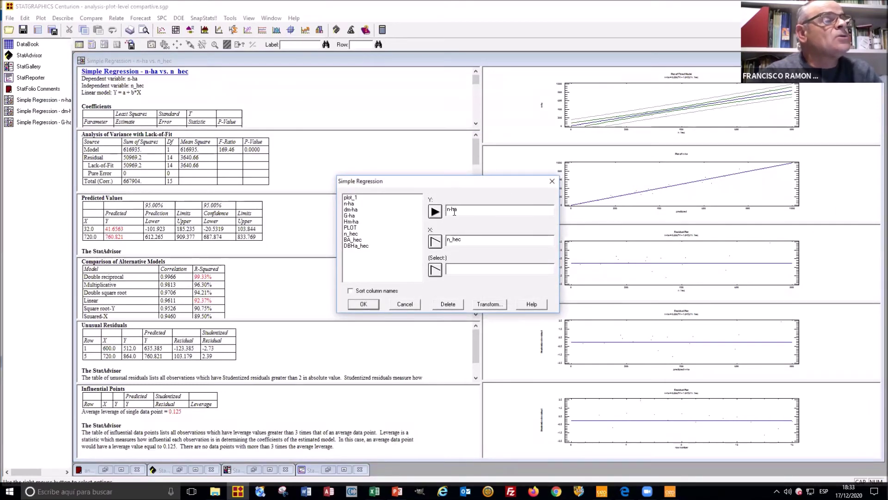
{"action": "left_click", "coordinate": [465, 239]}
{"action": "left_click", "coordinate": [363, 308]}
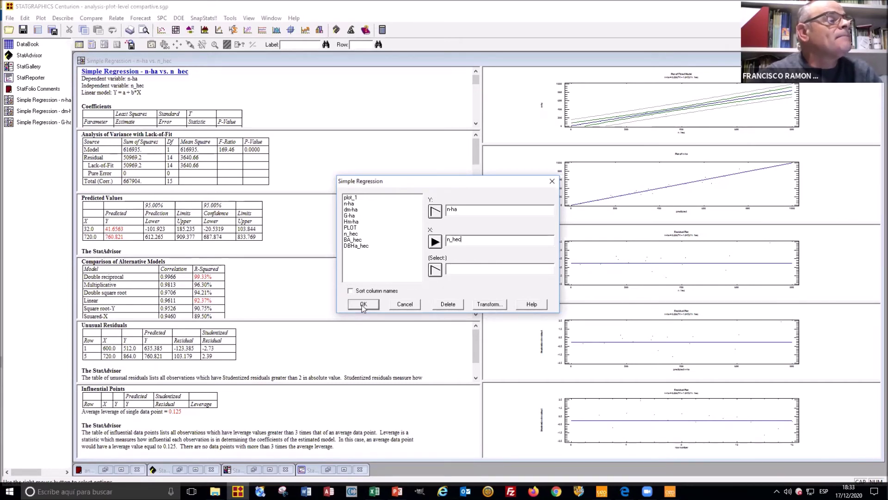
Examine the enlarged Plot of Fitted Model and the adjusted R-squared in the n-ha vs. n_hec regression summary
{"action": "double_click", "coordinate": [670, 114]}
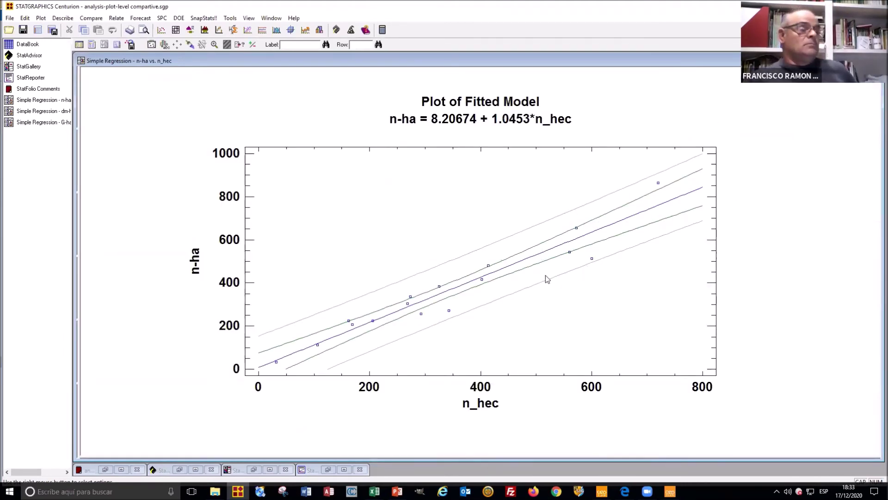
{"action": "double_click", "coordinate": [456, 222]}
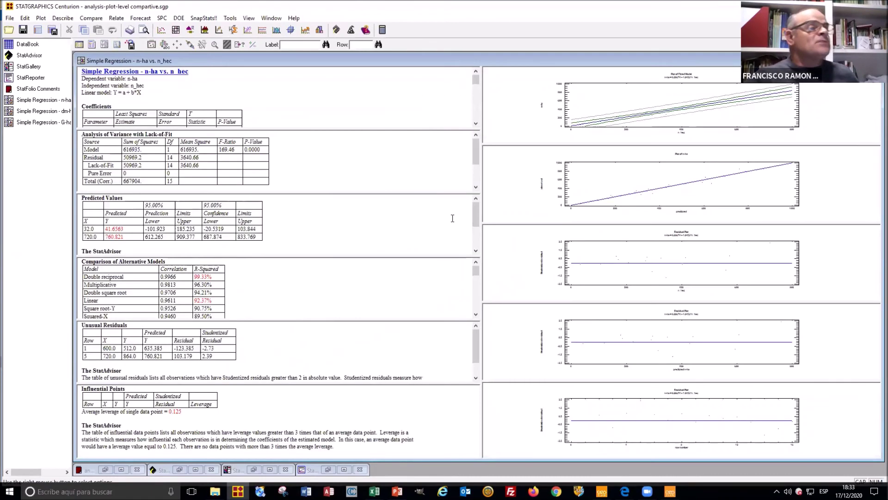
{"action": "double_click", "coordinate": [275, 108]}
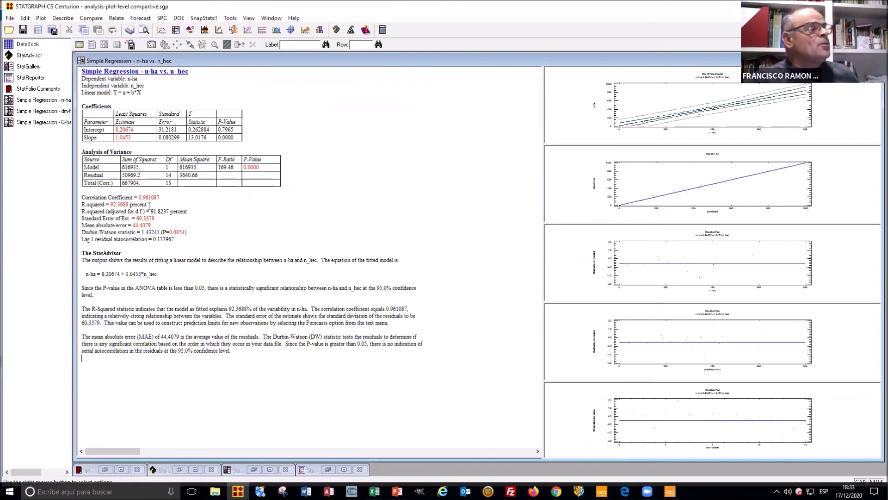
{"action": "left_click_drag", "start_coordinate": [147, 212], "coordinate": [183, 212]}
{"action": "left_click", "coordinate": [218, 215]}
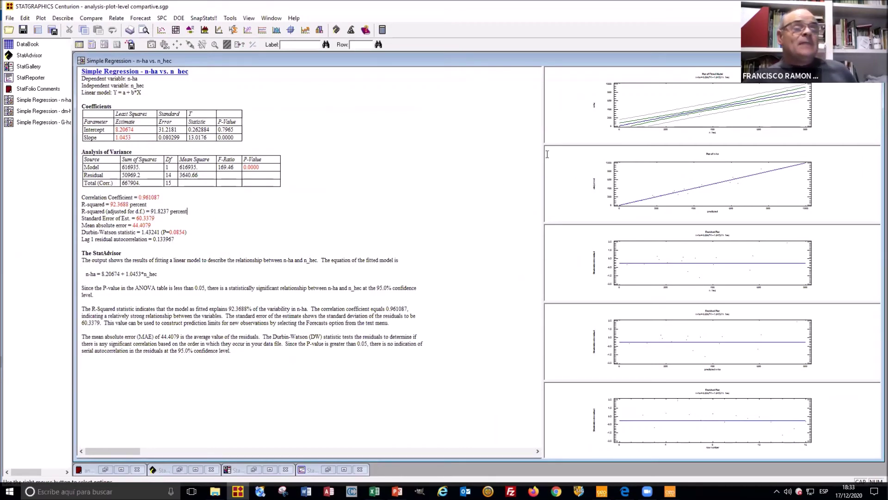
{"action": "double_click", "coordinate": [722, 111]}
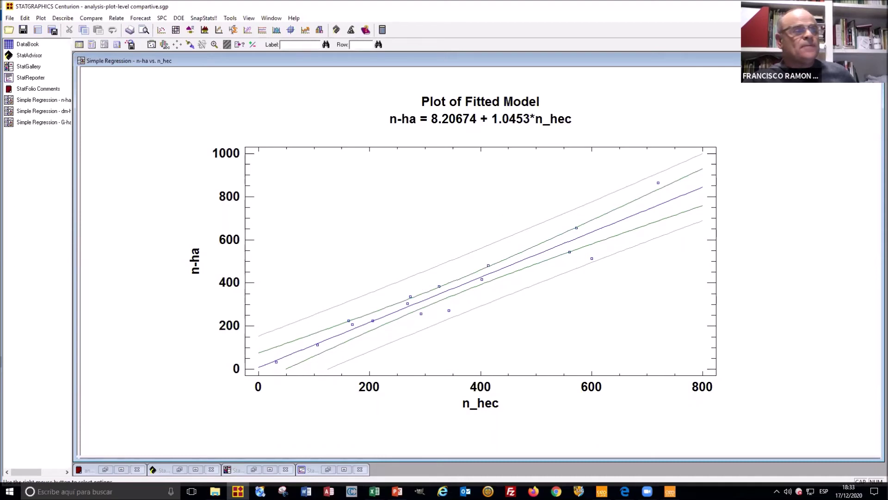
{"action": "double_click", "coordinate": [500, 204]}
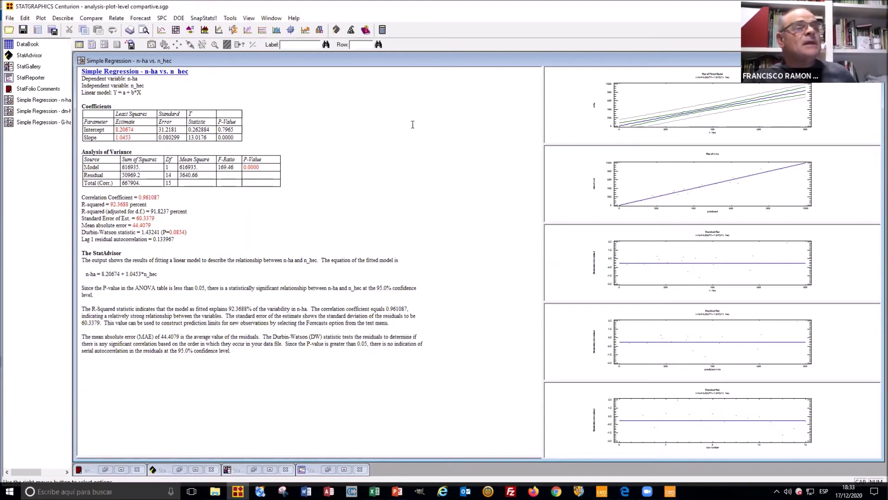
Examine the fitted model's equation on the enlarged plot and the intercept's estimate and P-value in the Coefficients table
{"action": "double_click", "coordinate": [664, 113]}
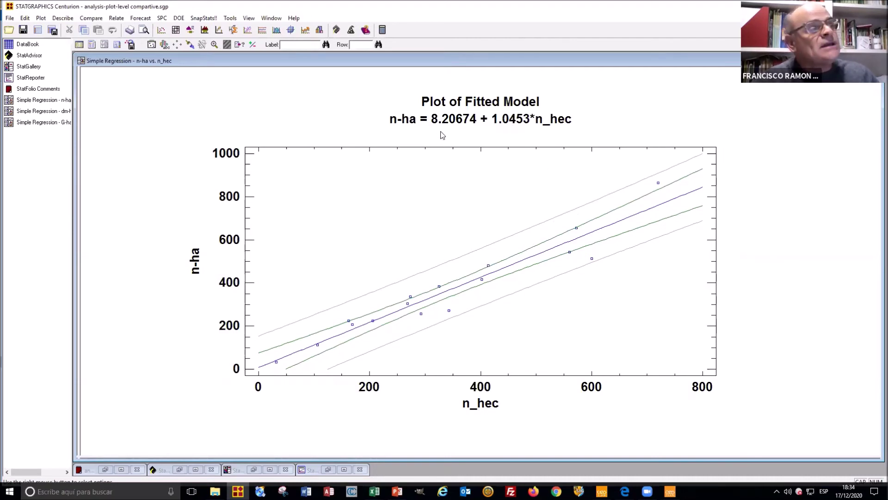
{"action": "double_click", "coordinate": [493, 218]}
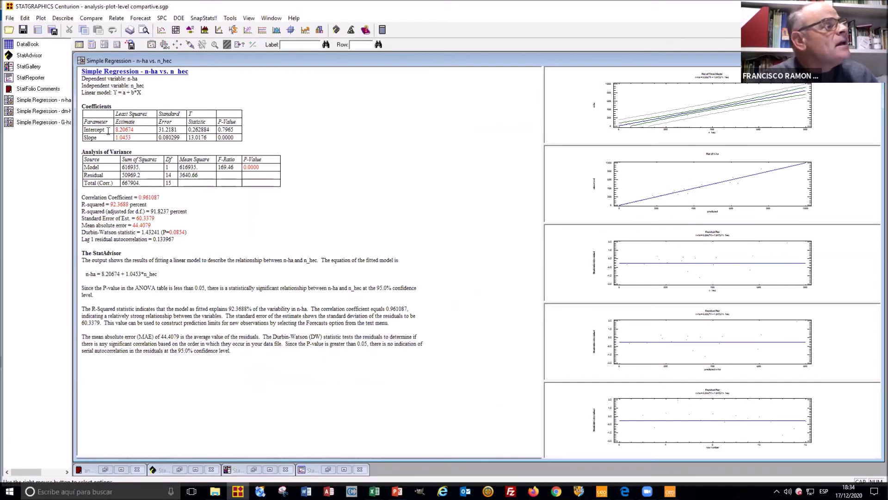
{"action": "left_click_drag", "start_coordinate": [115, 130], "coordinate": [134, 130]}
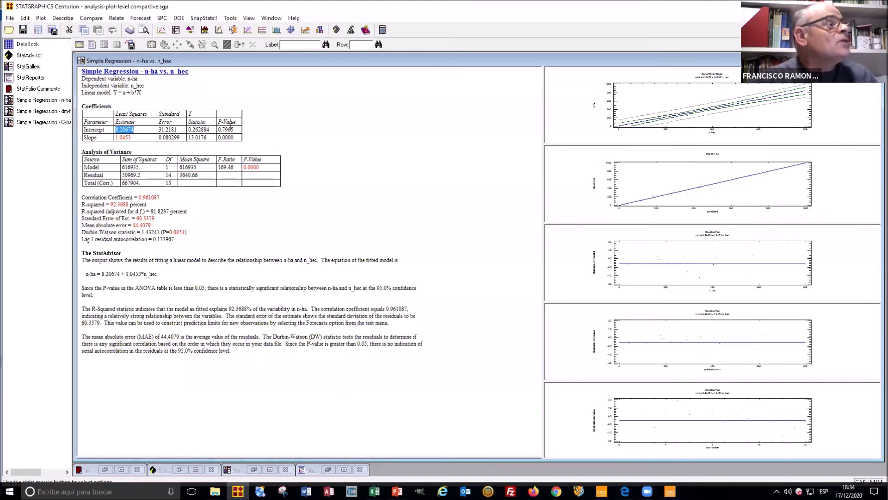
{"action": "left_click_drag", "start_coordinate": [218, 129], "coordinate": [234, 129]}
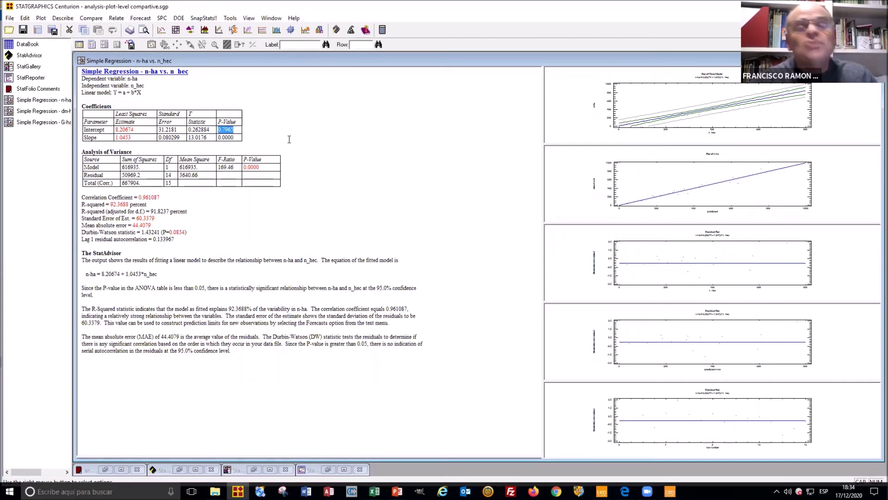
{"action": "left_click", "coordinate": [247, 140]}
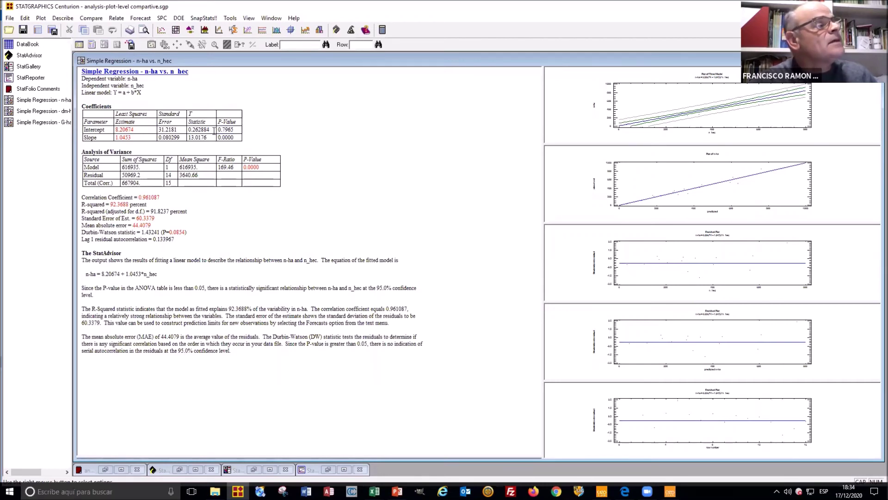
Examine the intercept and slope estimates and the slope's standard error in the n-ha vs. n_hec Coefficients table
{"action": "left_click_drag", "start_coordinate": [139, 130], "coordinate": [115, 130]}
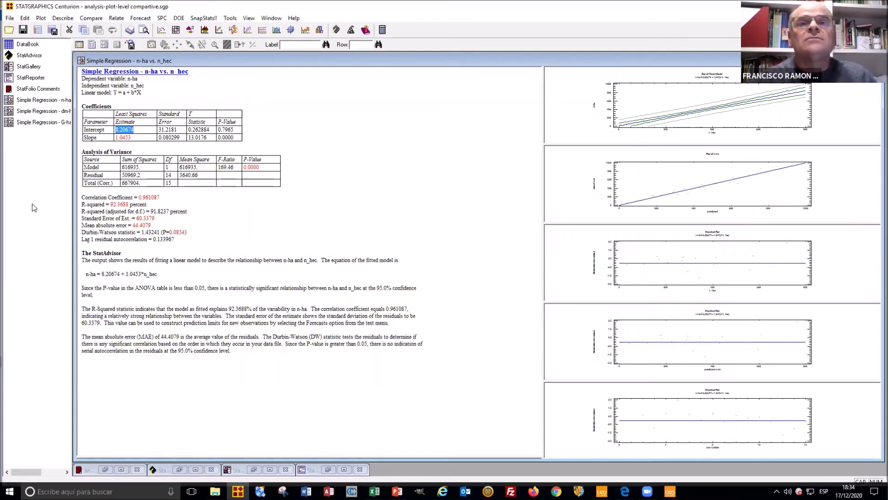
{"action": "left_click", "coordinate": [121, 130]}
{"action": "left_click_drag", "start_coordinate": [115, 138], "coordinate": [147, 142]}
{"action": "left_click", "coordinate": [120, 138]}
{"action": "left_click_drag", "start_coordinate": [116, 137], "coordinate": [129, 139]}
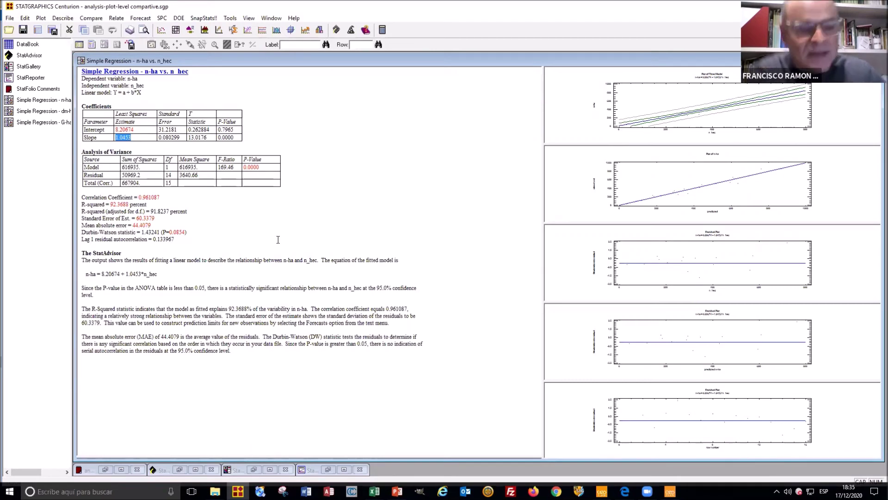
{"action": "left_click", "coordinate": [119, 149]}
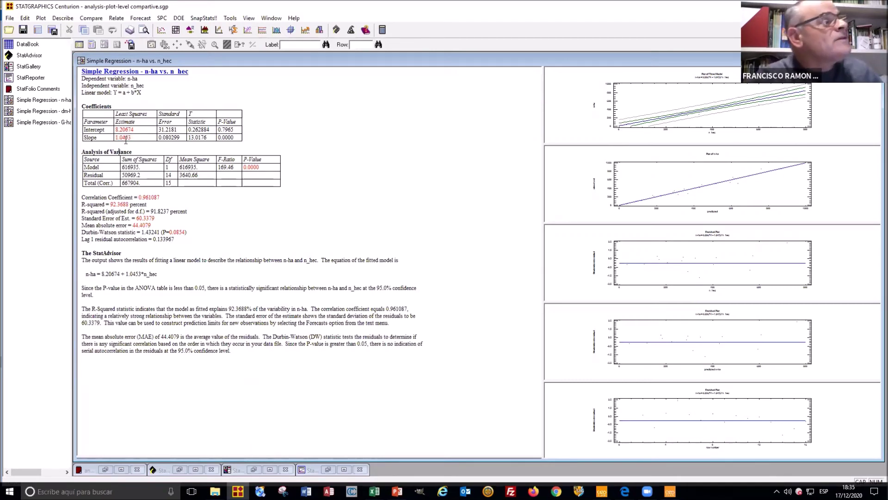
{"action": "left_click_drag", "start_coordinate": [137, 137], "coordinate": [180, 138]}
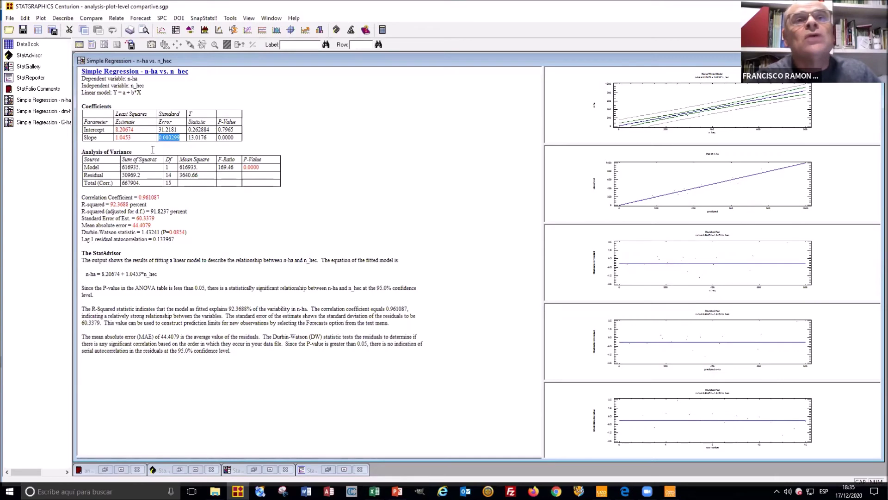
{"action": "left_click", "coordinate": [198, 149]}
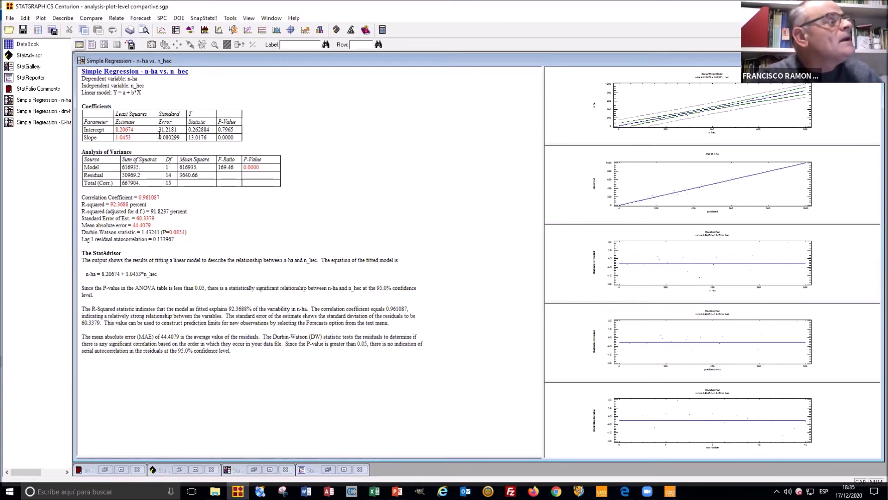
Enlarge the n-ha vs. n_hec Plot of Fitted Model to examine the points around the line, and return to the full analysis view
{"action": "double_click", "coordinate": [685, 126]}
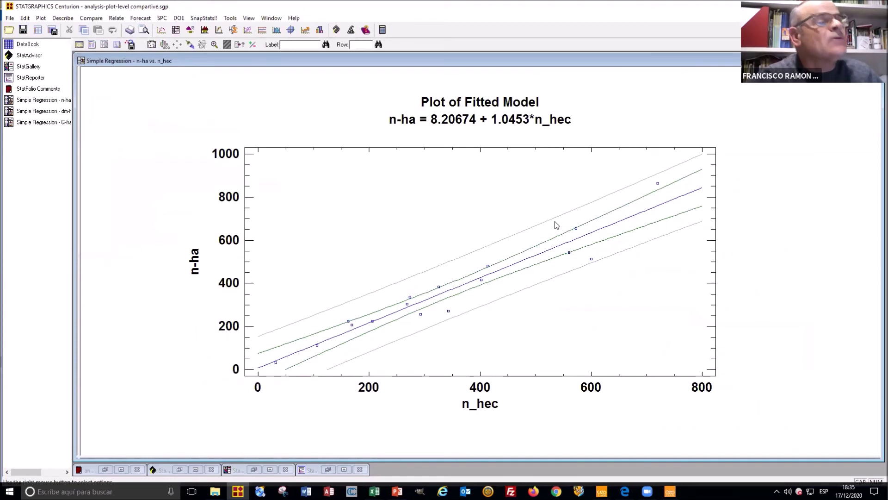
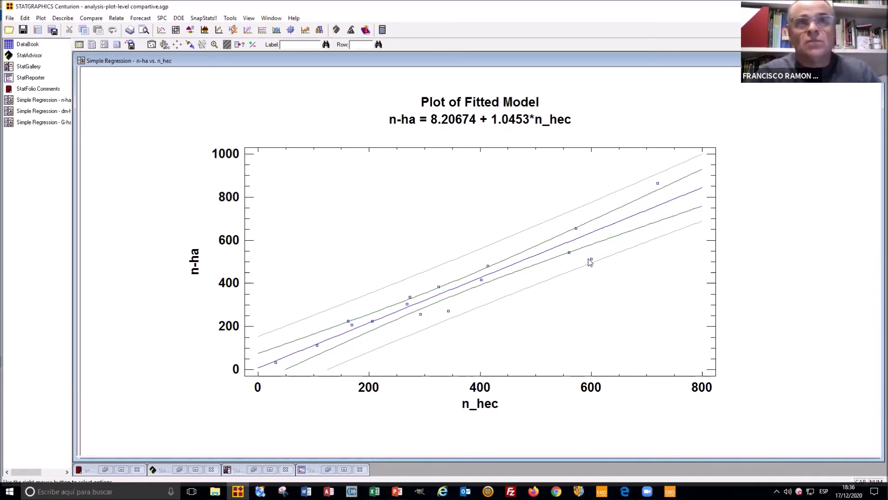
{"action": "double_click", "coordinate": [373, 234]}
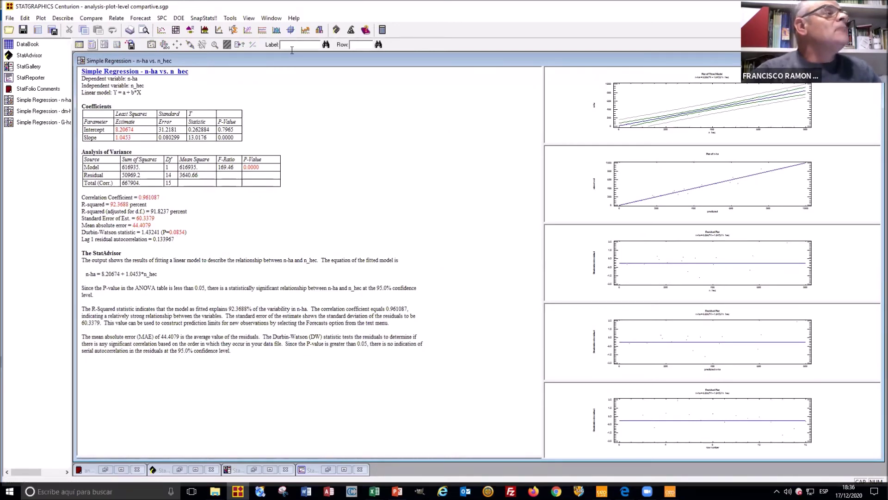
{"action": "left_click", "coordinate": [316, 44]}
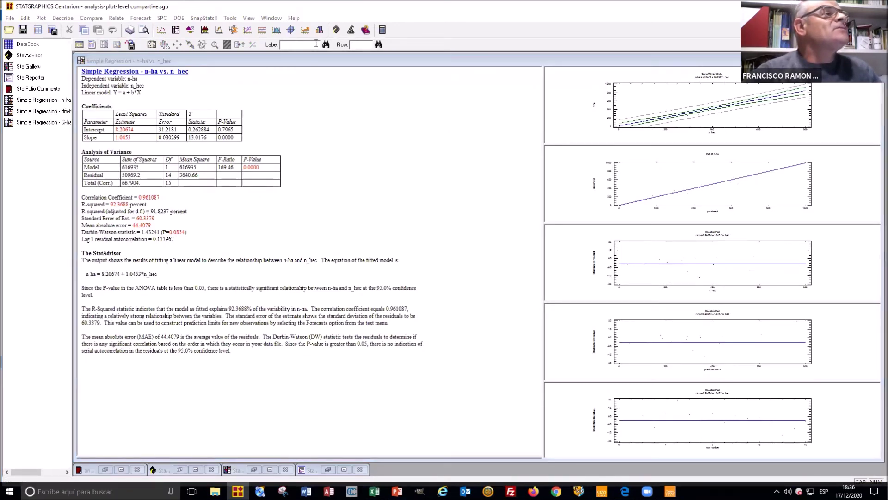
Run an ordinary least squares multiple regression with n-ha as the dependent variable, n_hec as the independent variable and a constant in the model
{"action": "left_click", "coordinate": [119, 19]}
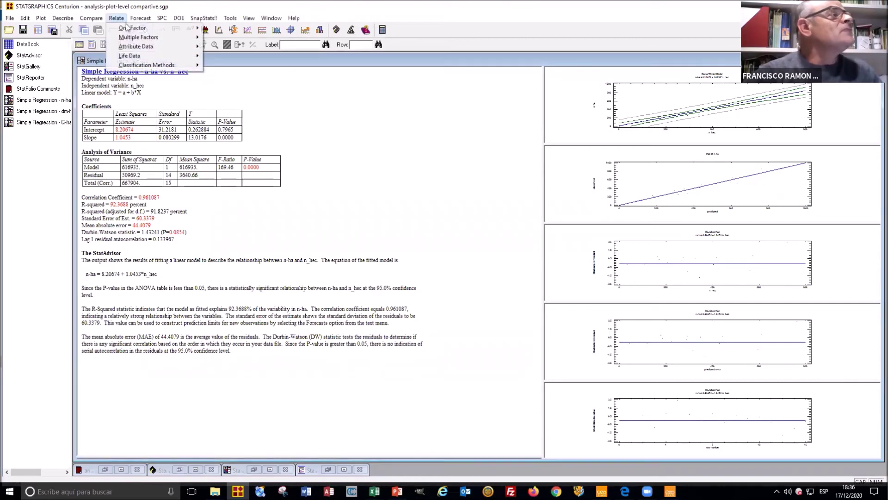
{"action": "mouse_move", "coordinate": [160, 38]}
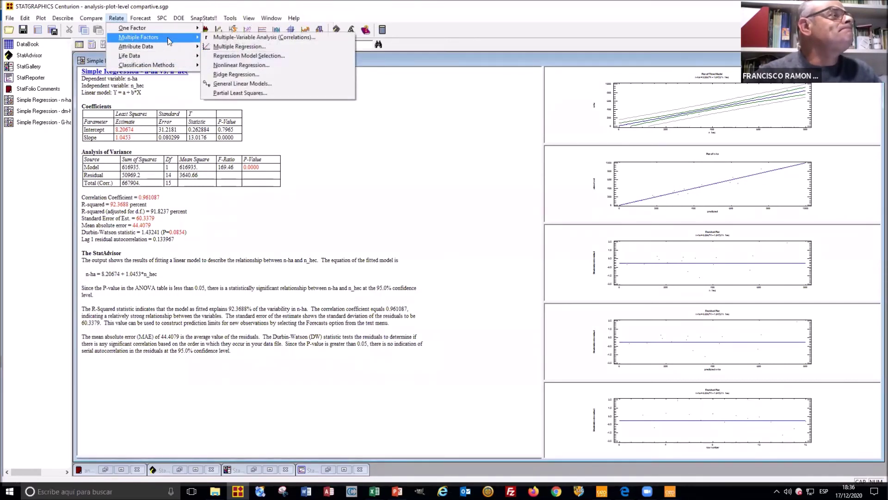
{"action": "left_click", "coordinate": [230, 49]}
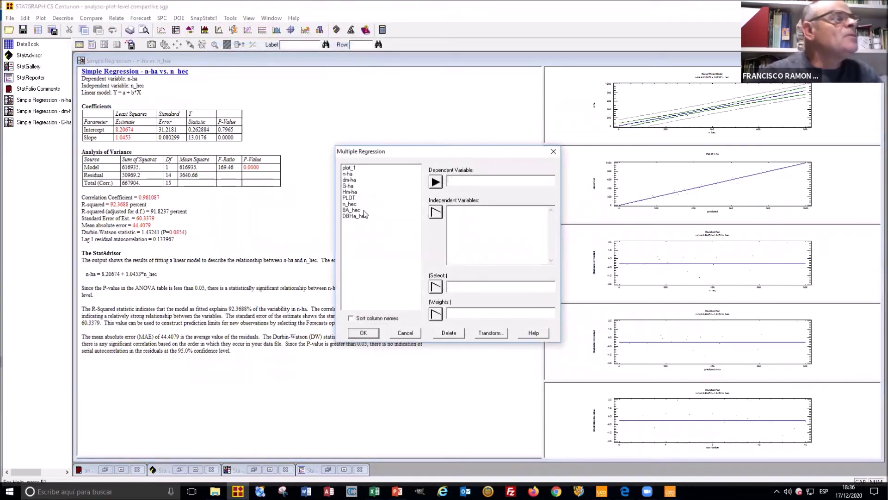
{"action": "double_click", "coordinate": [353, 174]}
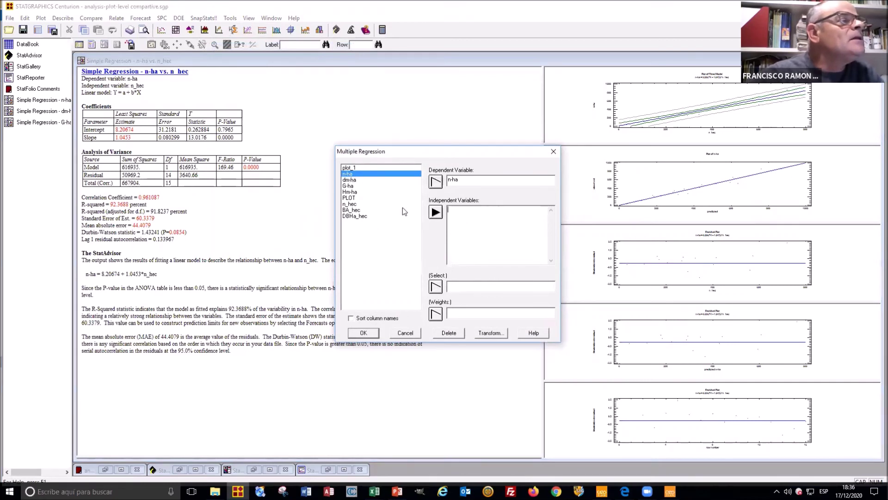
{"action": "double_click", "coordinate": [351, 204]}
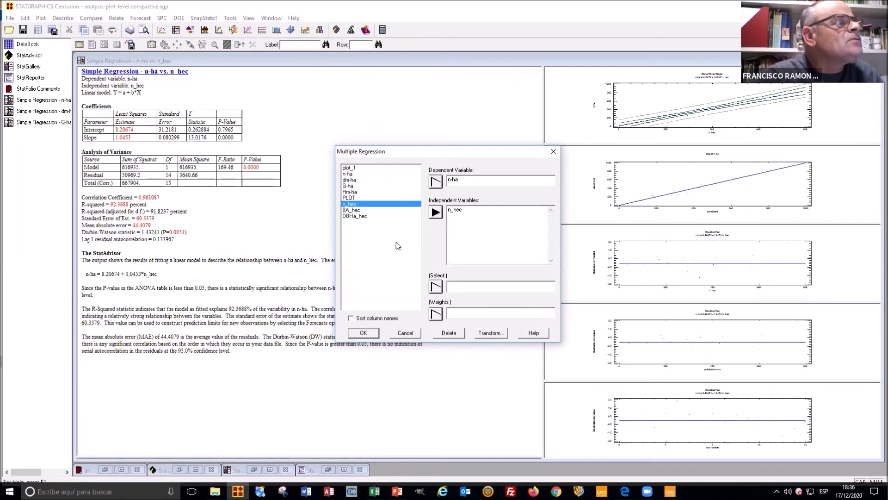
{"action": "left_click", "coordinate": [365, 333]}
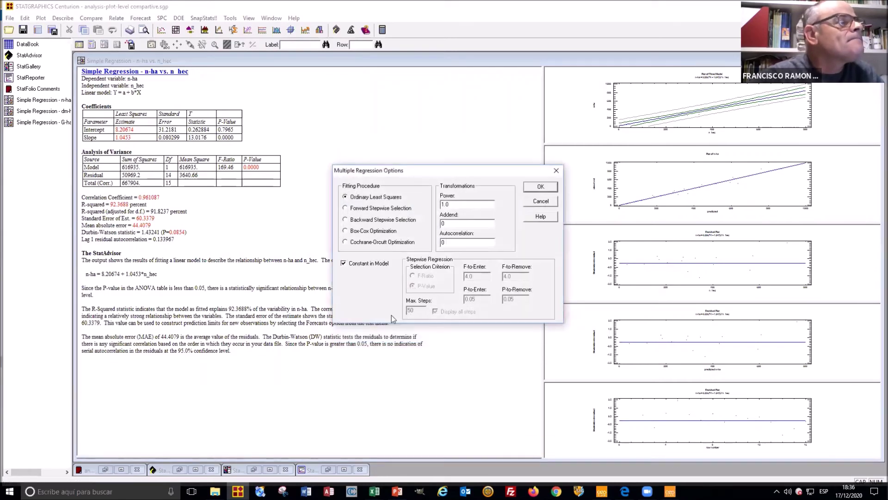
{"action": "left_click", "coordinate": [541, 188]}
{"action": "left_click", "coordinate": [580, 217]}
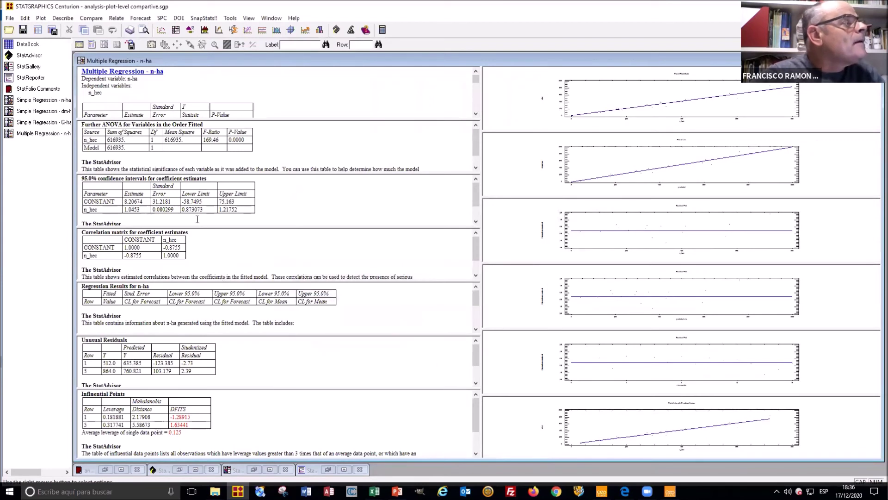
Examine the 95.0% confidence intervals for the CONSTANT and n_hec coefficients in the enlarged table, and minimize the multiple regression window
{"action": "double_click", "coordinate": [192, 200]}
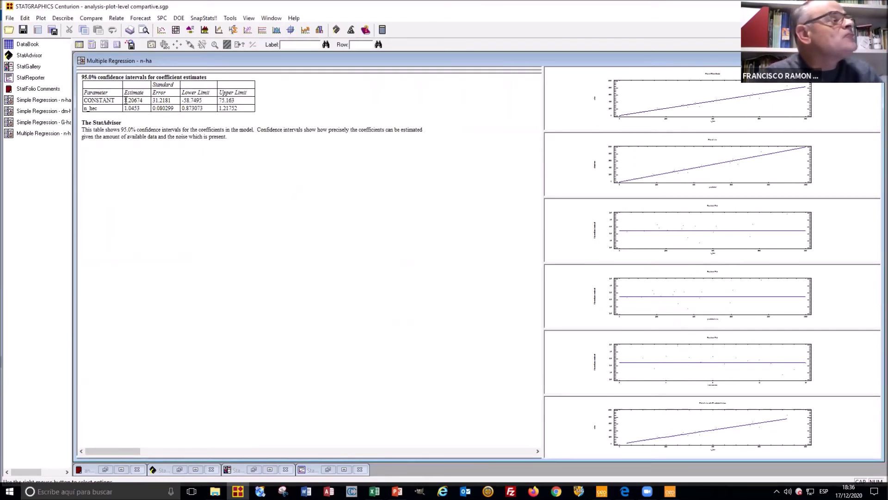
{"action": "left_click_drag", "start_coordinate": [124, 100], "coordinate": [137, 99]}
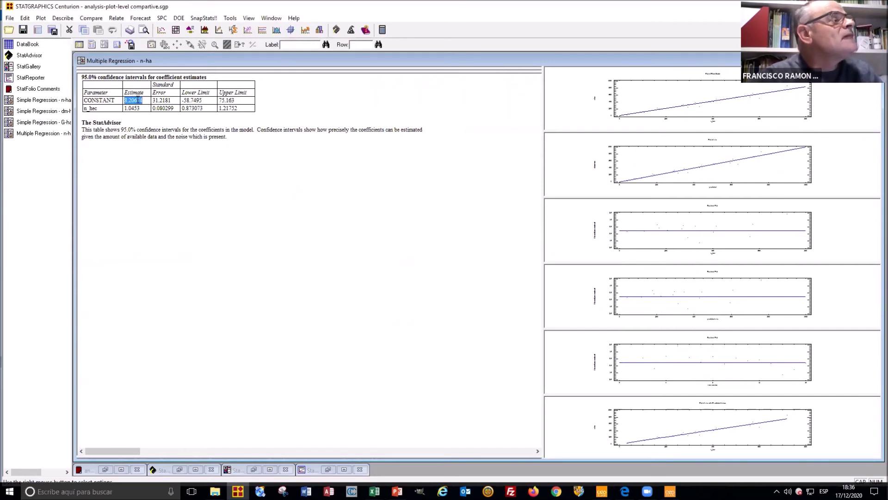
{"action": "left_click", "coordinate": [163, 100]}
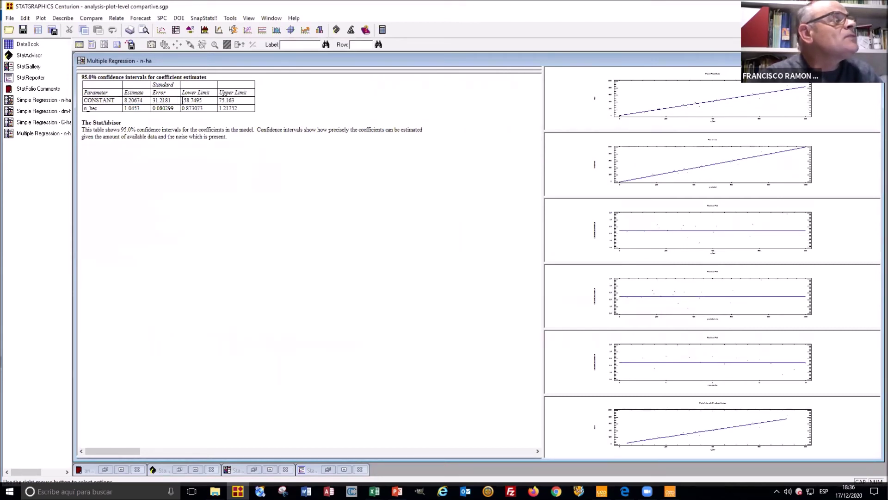
{"action": "left_click_drag", "start_coordinate": [147, 100], "coordinate": [85, 100]}
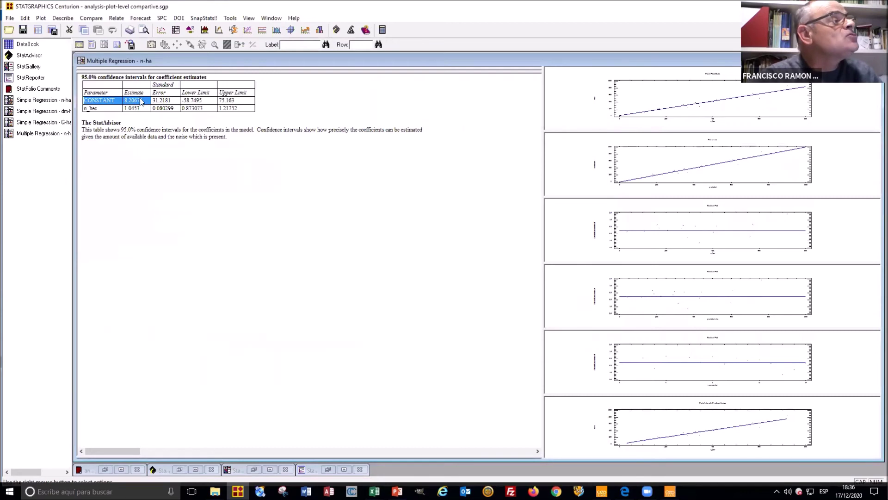
{"action": "left_click_drag", "start_coordinate": [182, 100], "coordinate": [204, 101]}
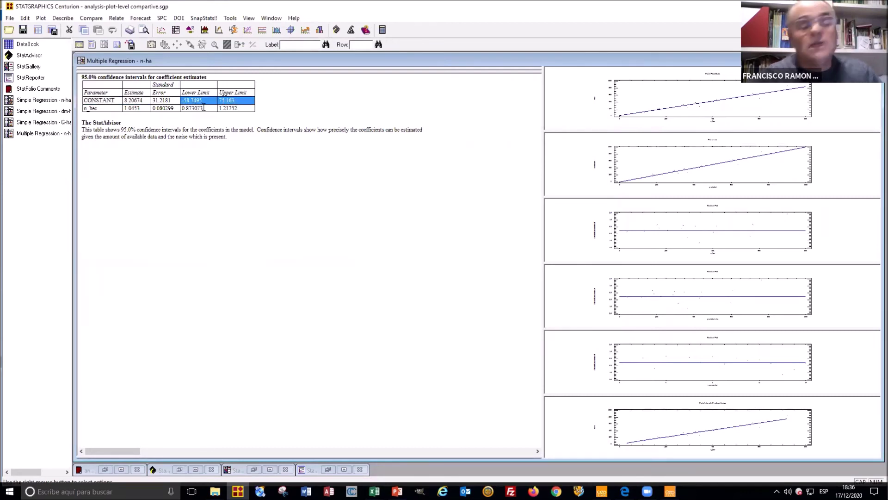
{"action": "left_click", "coordinate": [128, 101]}
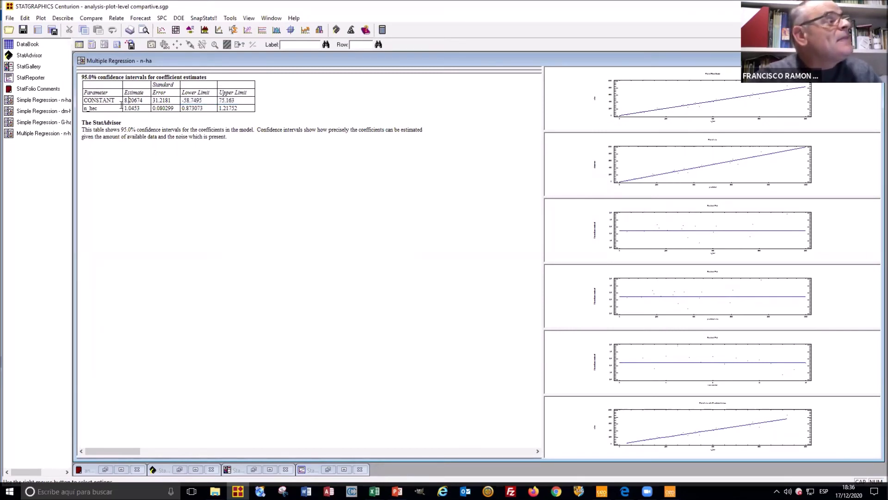
{"action": "left_click_drag", "start_coordinate": [124, 108], "coordinate": [238, 109]}
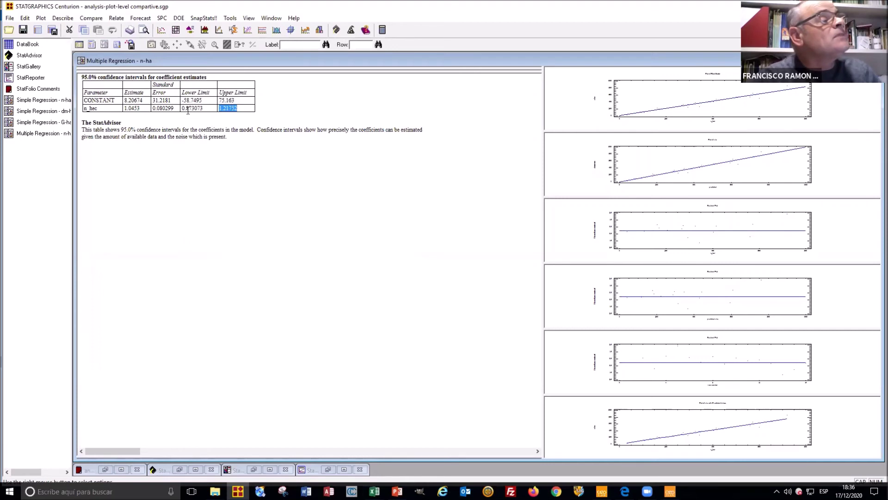
{"action": "left_click_drag", "start_coordinate": [226, 130], "coordinate": [221, 122]}
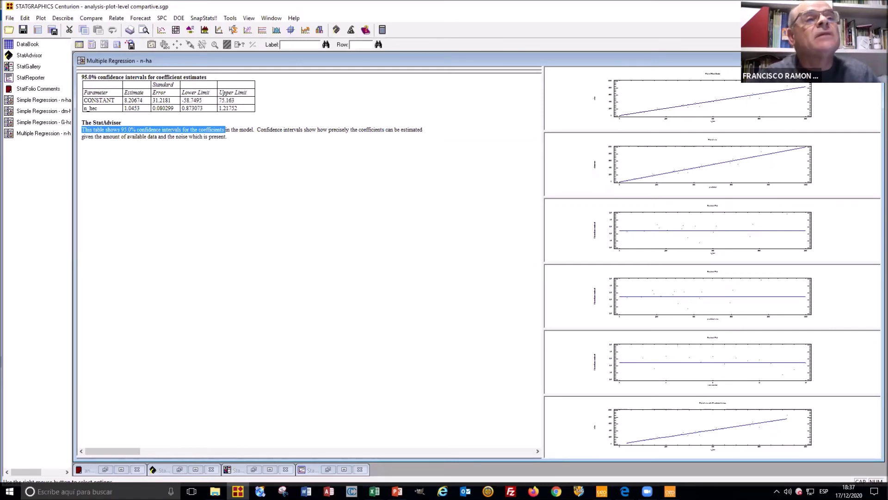
{"action": "left_click", "coordinate": [857, 61]}
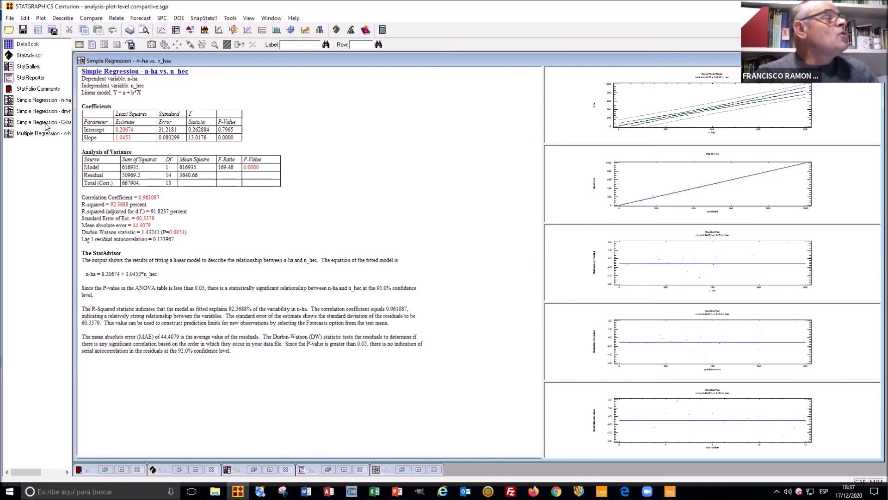
Rerun the dm-ha simple regression with DBHa_hec as the X variable, removing the +2.5 offset
{"action": "left_click", "coordinate": [34, 111]}
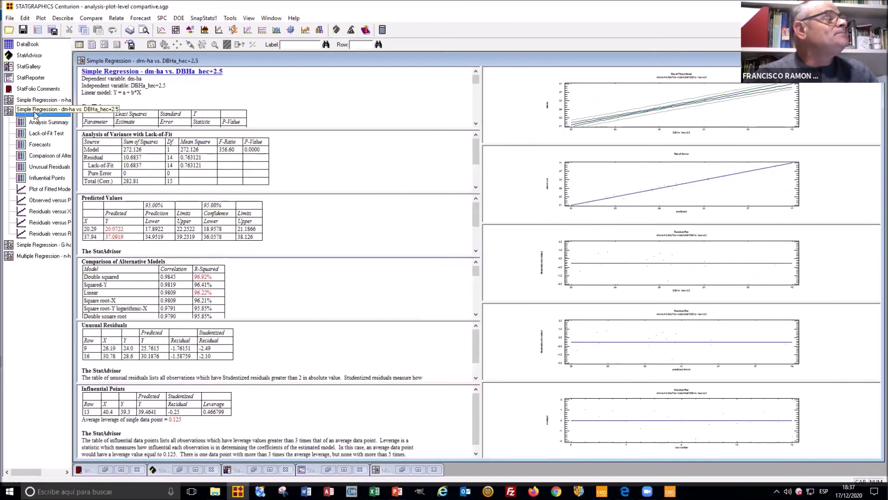
{"action": "left_click", "coordinate": [79, 45]}
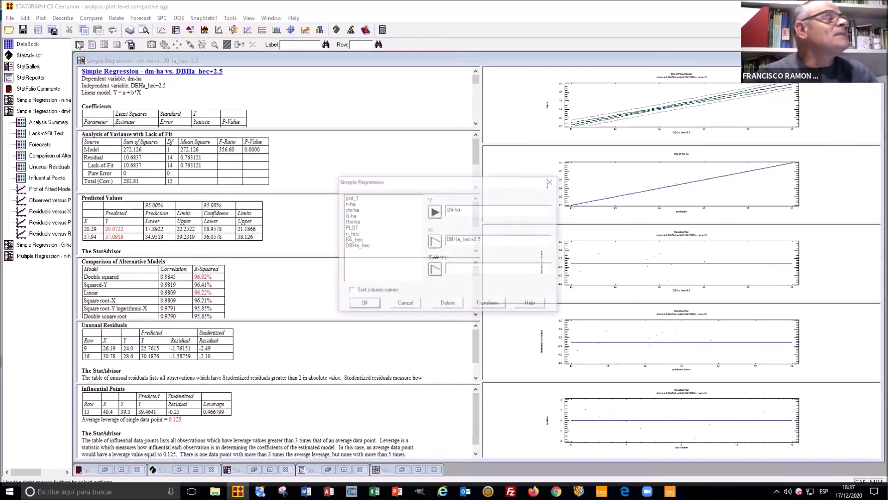
{"action": "left_click_drag", "start_coordinate": [480, 239], "coordinate": [471, 240]}
{"action": "key", "text": "Delete"}
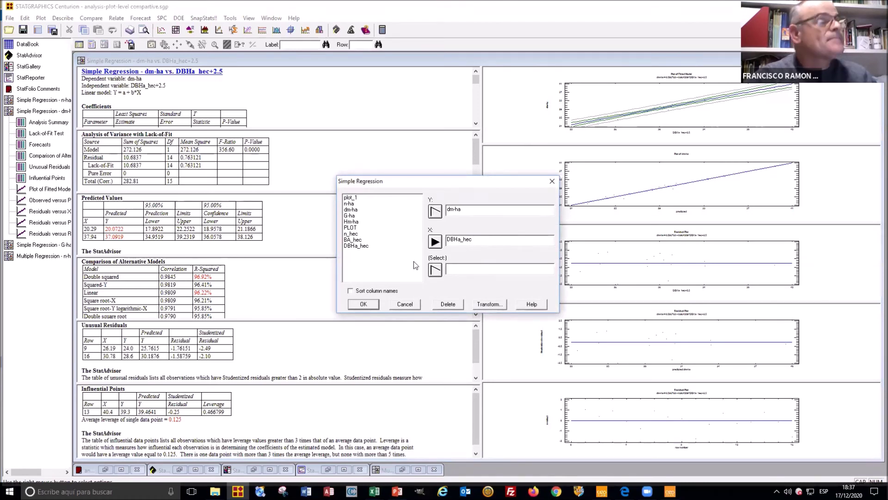
{"action": "left_click", "coordinate": [360, 304]}
Examine the enlarged Plot of Fitted Model and the enlarged analysis summary of the dm-ha vs. DBHa_hec regression
{"action": "left_click_drag", "start_coordinate": [176, 110], "coordinate": [220, 115]}
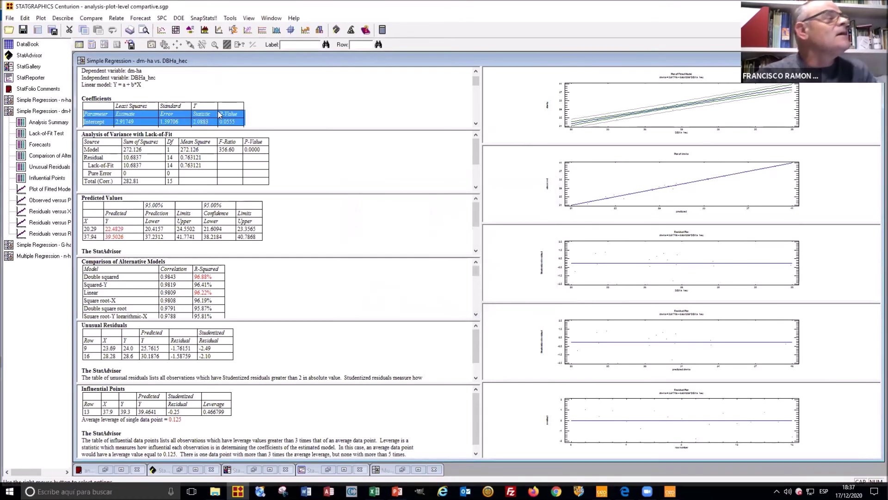
{"action": "double_click", "coordinate": [601, 130]}
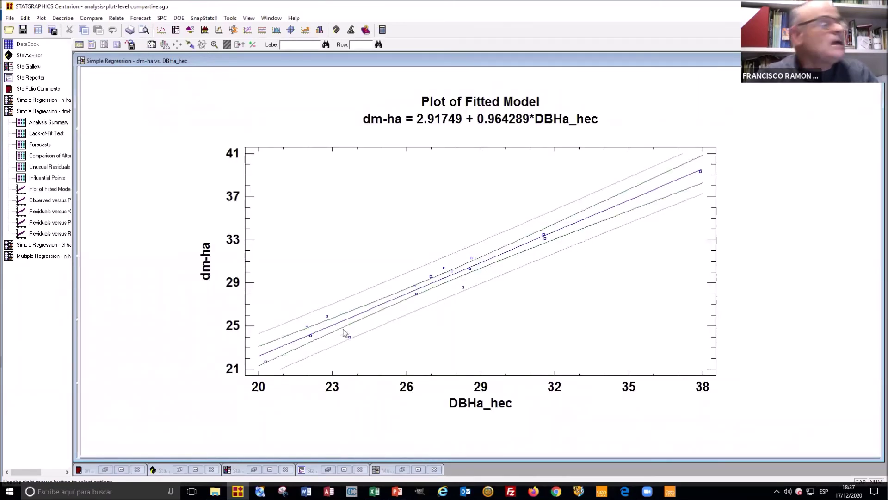
{"action": "double_click", "coordinate": [416, 209]}
{"action": "double_click", "coordinate": [215, 79]}
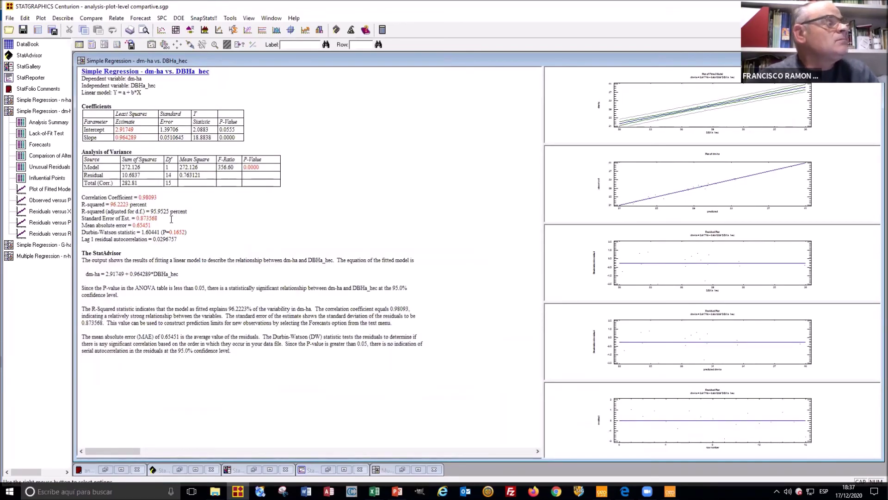
Examine the fitted equation on the enlarged dm-ha vs. DBHa_hec plot and the intercept's estimate in the Coefficients table
{"action": "double_click", "coordinate": [678, 118]}
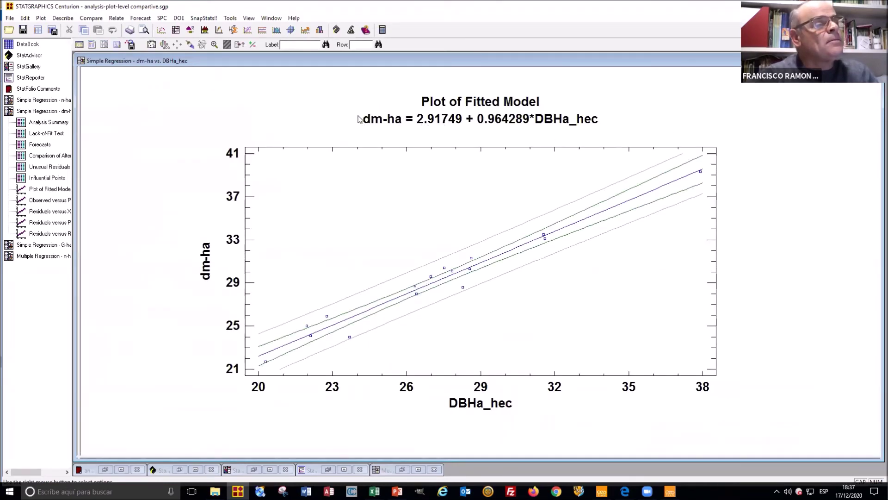
{"action": "mouse_move", "coordinate": [376, 119]}
{"action": "left_mouse_down"}
{"action": "mouse_move", "coordinate": [390, 129]}
{"action": "mouse_move", "coordinate": [380, 120]}
{"action": "left_mouse_up"}
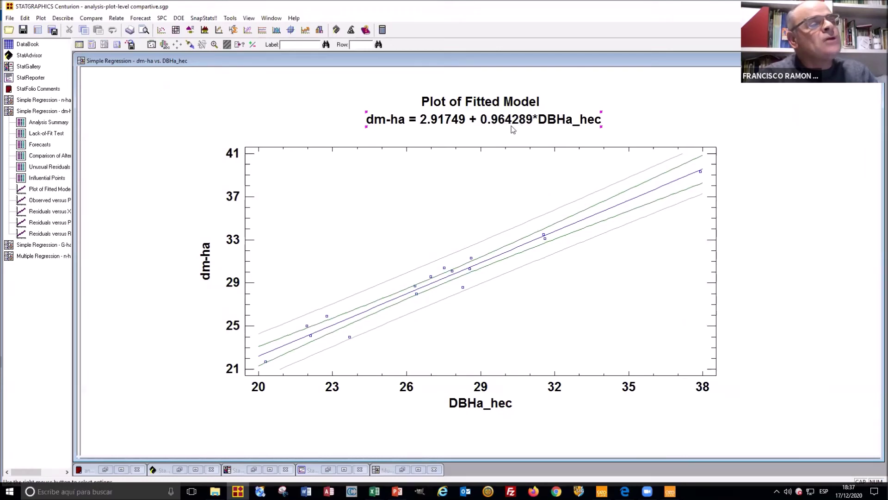
{"action": "double_click", "coordinate": [447, 168]}
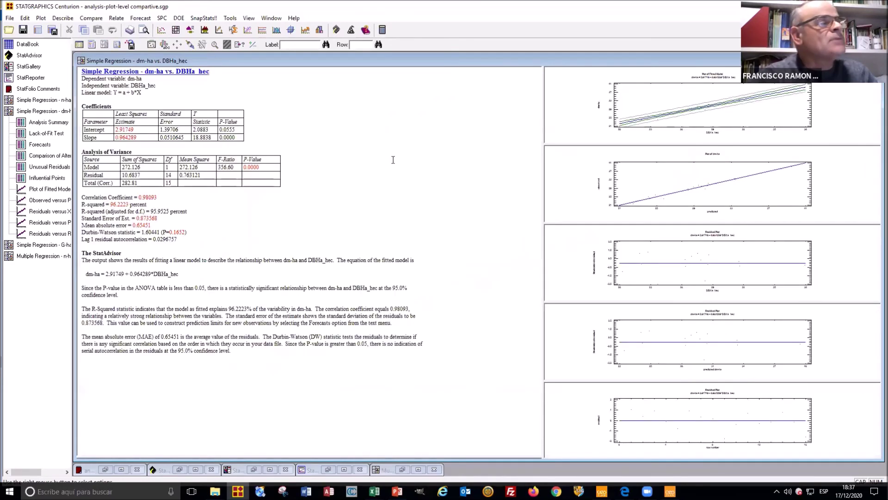
{"action": "double_click", "coordinate": [154, 129]}
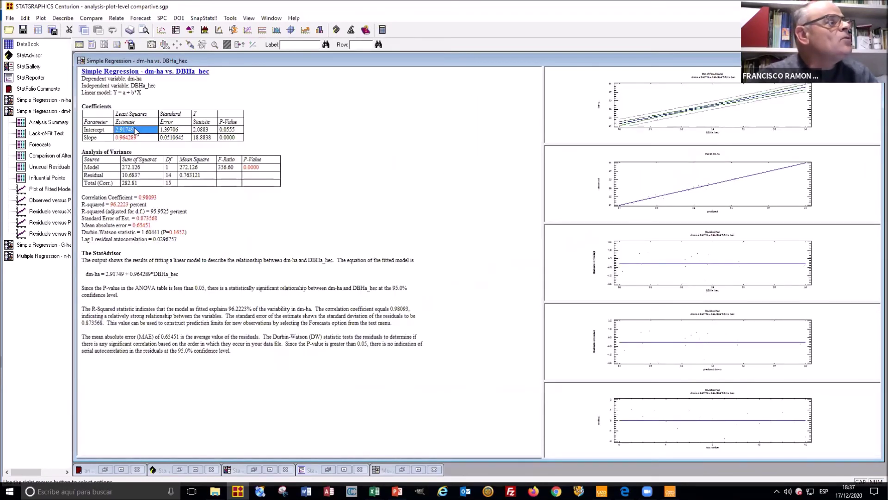
Examine the intercept's estimate, standard error and P-value in the Coefficients table of the dm-ha vs. DBHa_hec regression
{"action": "left_click", "coordinate": [139, 129]}
{"action": "left_click_drag", "start_coordinate": [139, 129], "coordinate": [116, 130]}
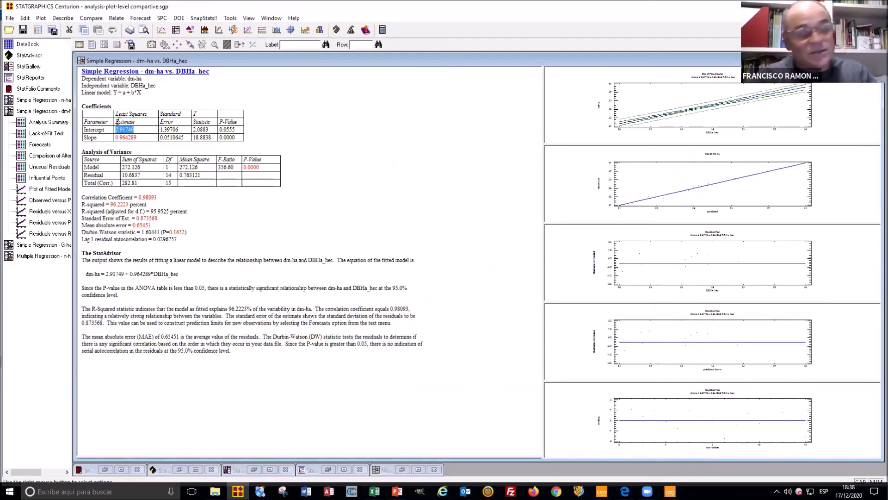
{"action": "left_click_drag", "start_coordinate": [237, 130], "coordinate": [219, 129]}
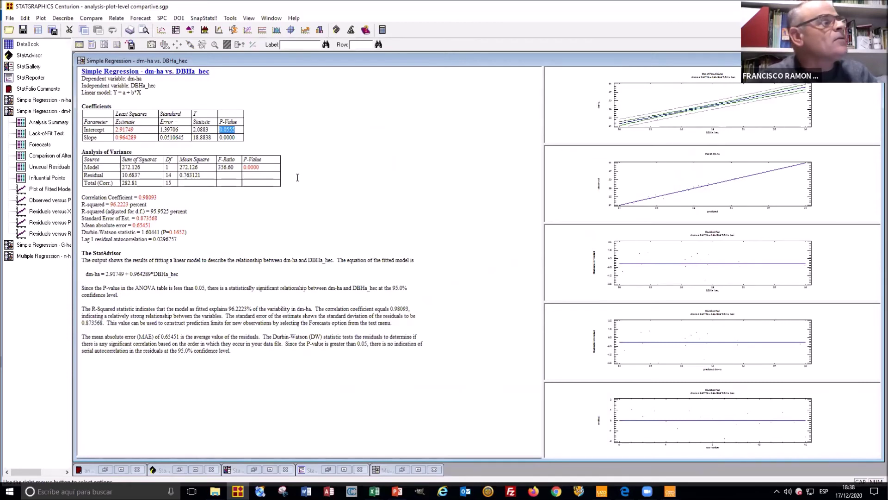
{"action": "left_click", "coordinate": [292, 146]}
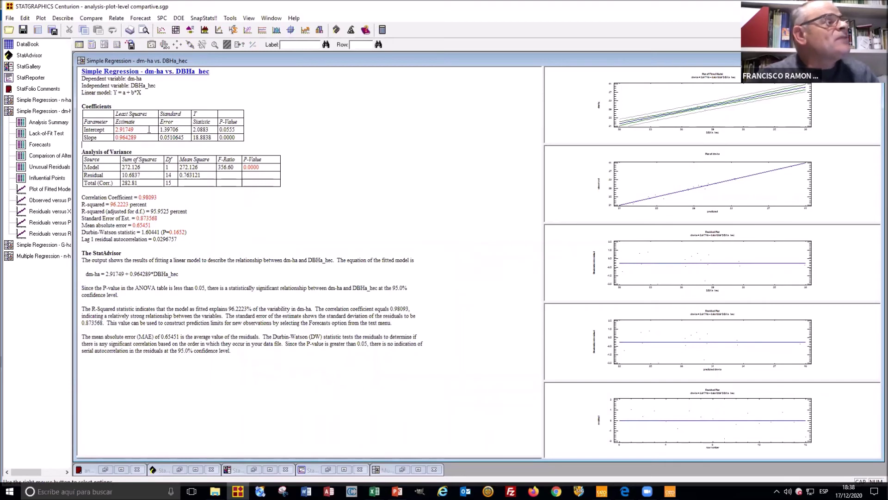
{"action": "left_click_drag", "start_coordinate": [133, 129], "coordinate": [180, 130]}
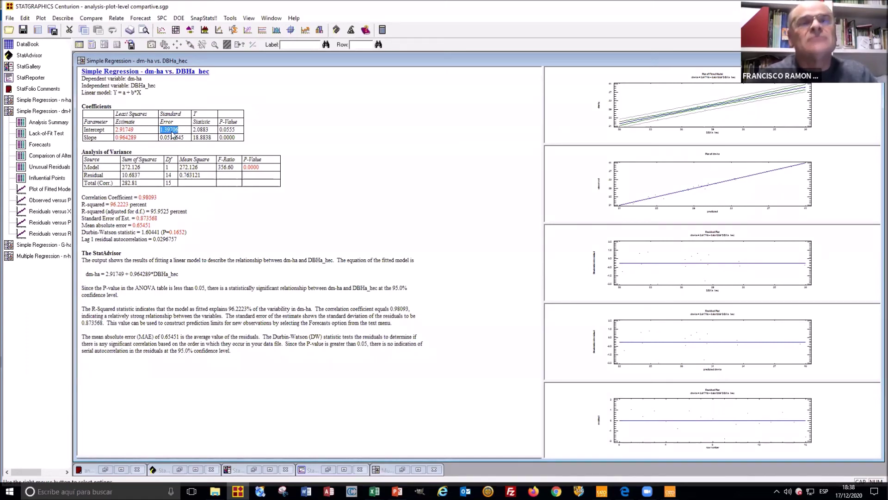
{"action": "left_click", "coordinate": [235, 129]}
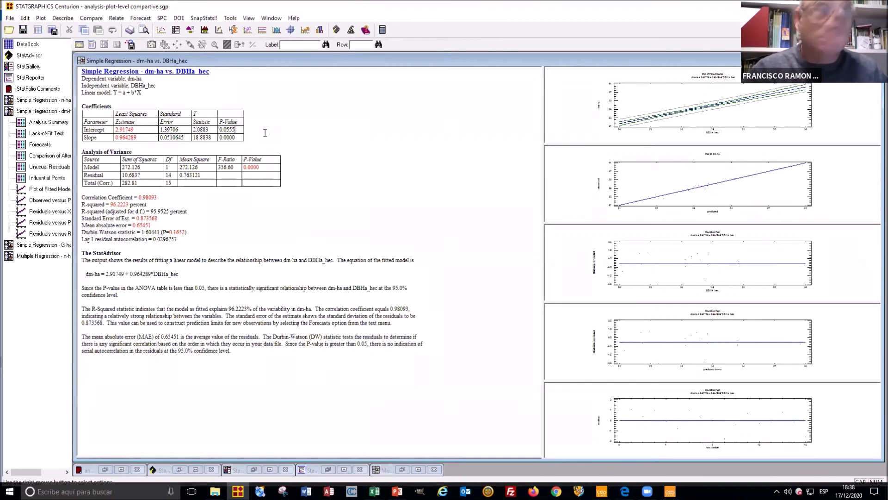
{"action": "left_click", "coordinate": [268, 145]}
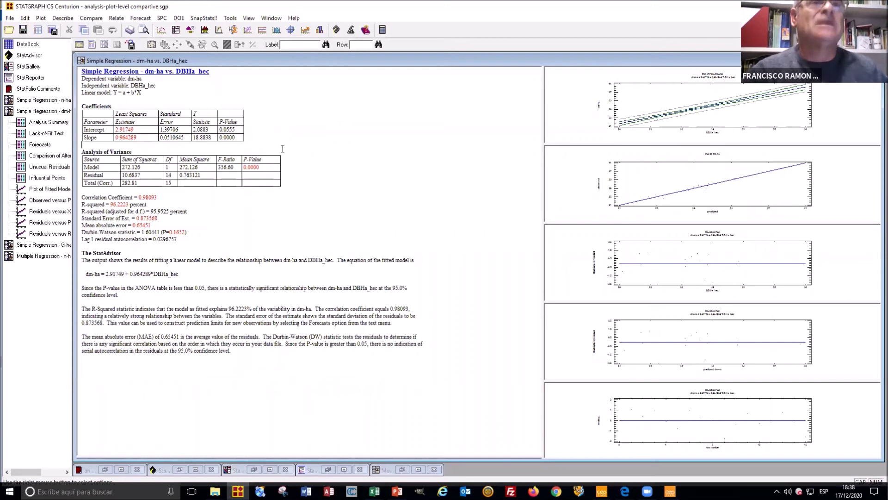
Rerun the dm-ha simple regression with DBHa_hec+2.5 as the X variable
{"action": "left_click", "coordinate": [79, 45]}
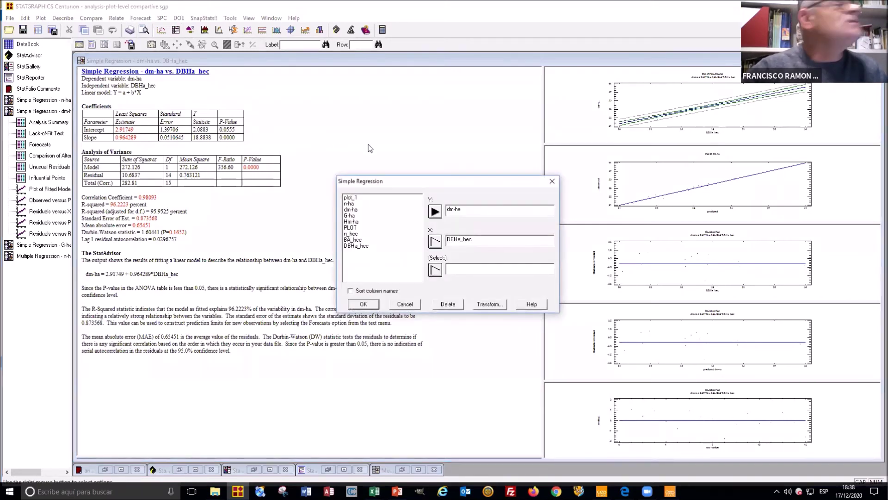
{"action": "left_click", "coordinate": [480, 241]}
{"action": "type", "text": "+2.5"}
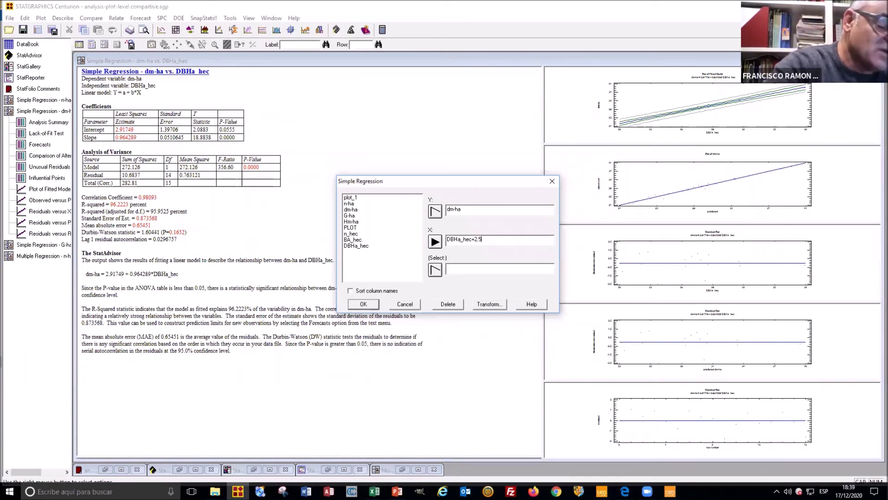
{"action": "key", "text": "Return"}
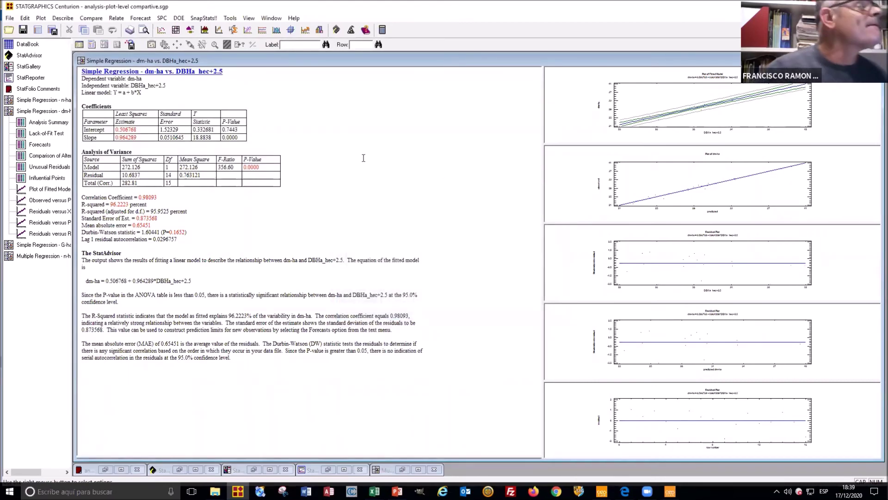
Examine the intercept's estimate and P-value for the DBHa_hec+2.5 regression and enlarge its Plot of Fitted Model
{"action": "left_click_drag", "start_coordinate": [138, 130], "coordinate": [115, 130]}
{"action": "left_click_drag", "start_coordinate": [238, 130], "coordinate": [226, 131]}
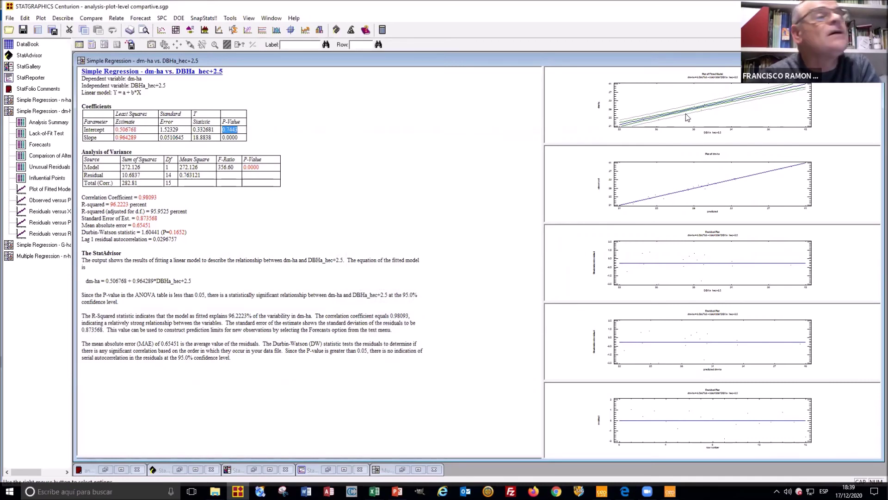
{"action": "double_click", "coordinate": [687, 115]}
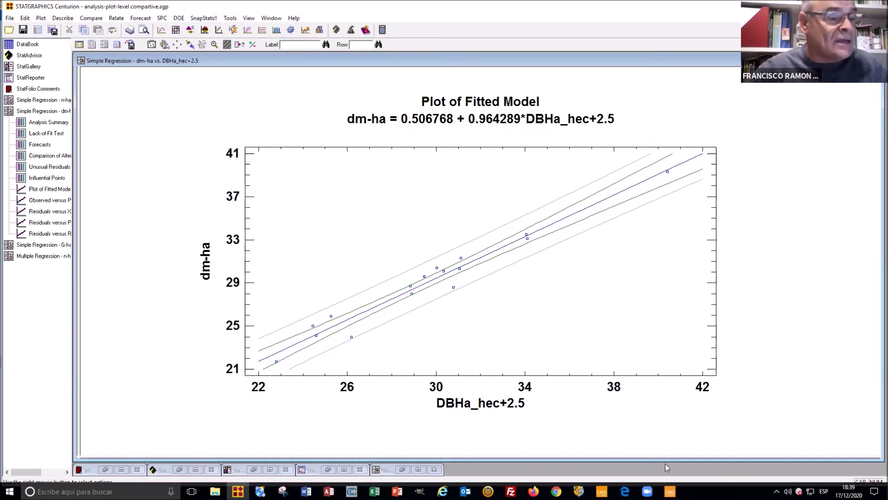
Switch to GeoSLAMDraw and delete the green area polygon drawn over the stem section in Layout_0
{"action": "key", "text": "alt+Tab"}
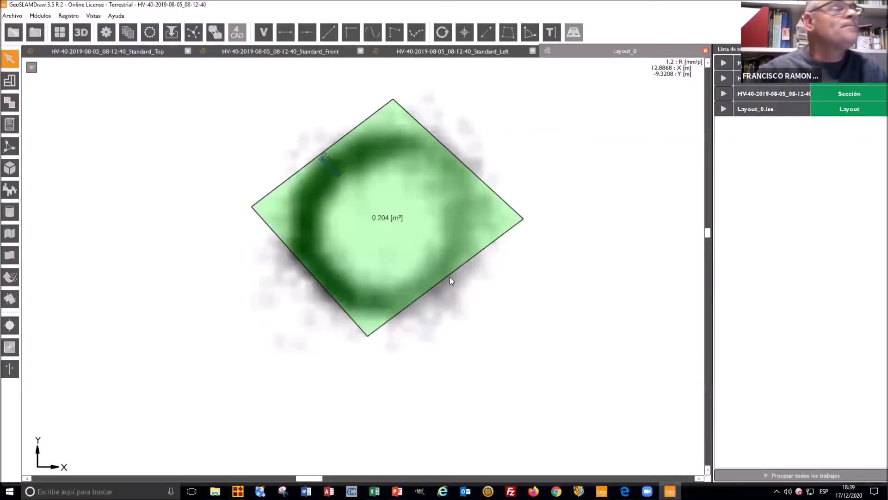
{"action": "right_click", "coordinate": [418, 203]}
{"action": "left_click", "coordinate": [442, 230]}
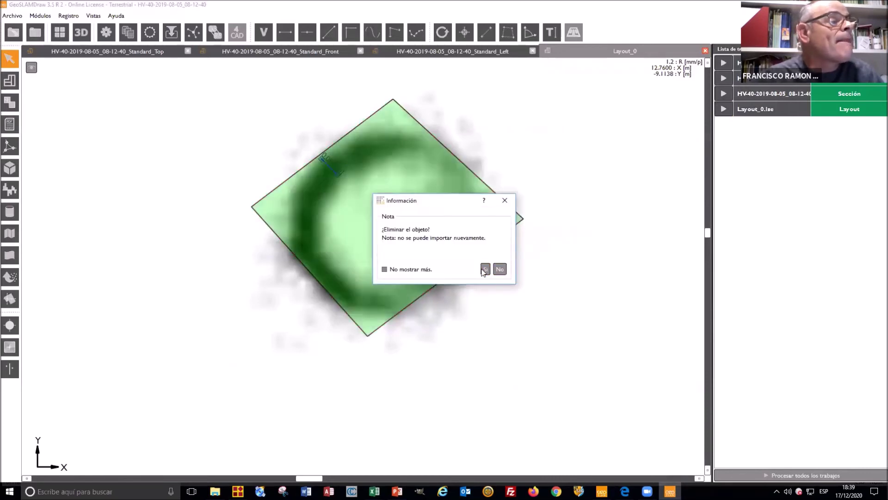
{"action": "left_click", "coordinate": [483, 269]}
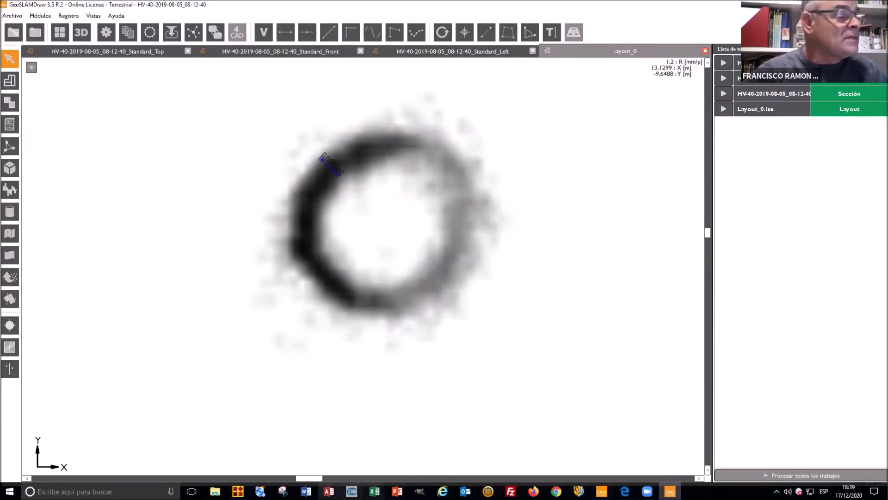
Switch back to STATGRAPHICS and rerun the dm-ha simple regression with DBHa_hec+2 as the X variable
{"action": "left_click", "coordinate": [238, 492]}
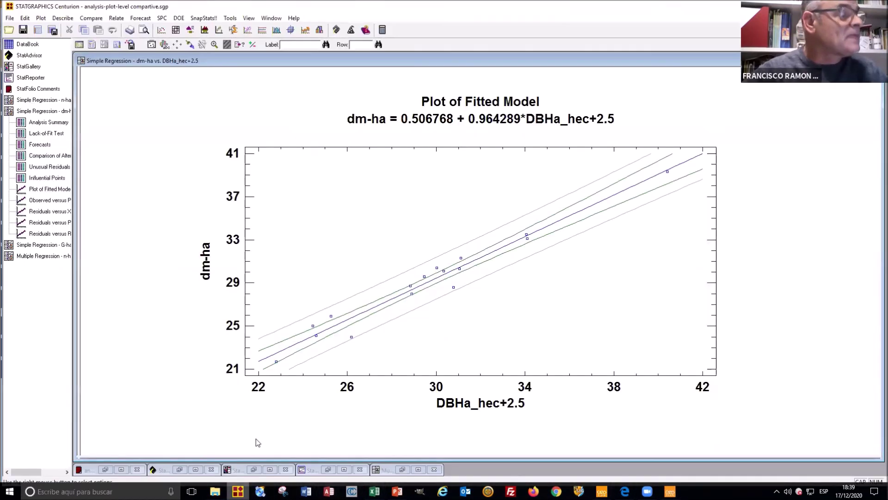
{"action": "left_click", "coordinate": [79, 45]}
{"action": "left_click", "coordinate": [486, 239]}
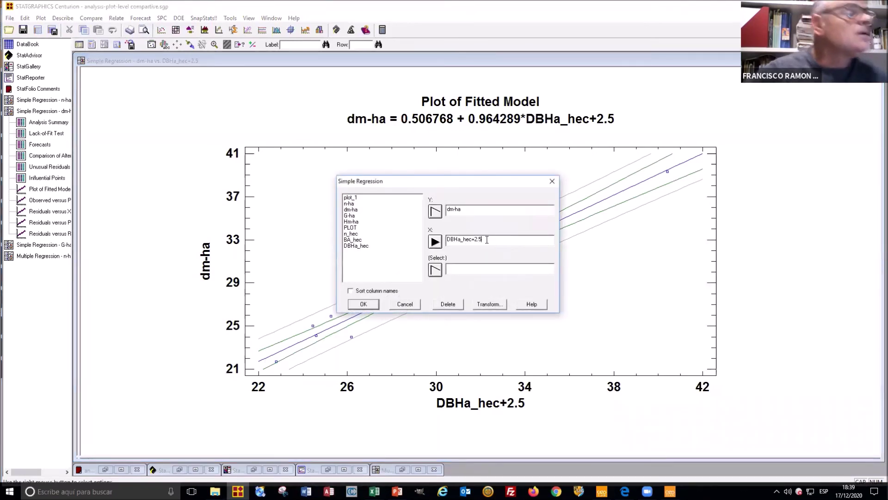
{"action": "key", "text": "BackSpace"}
{"action": "key", "text": "BackSpace"}
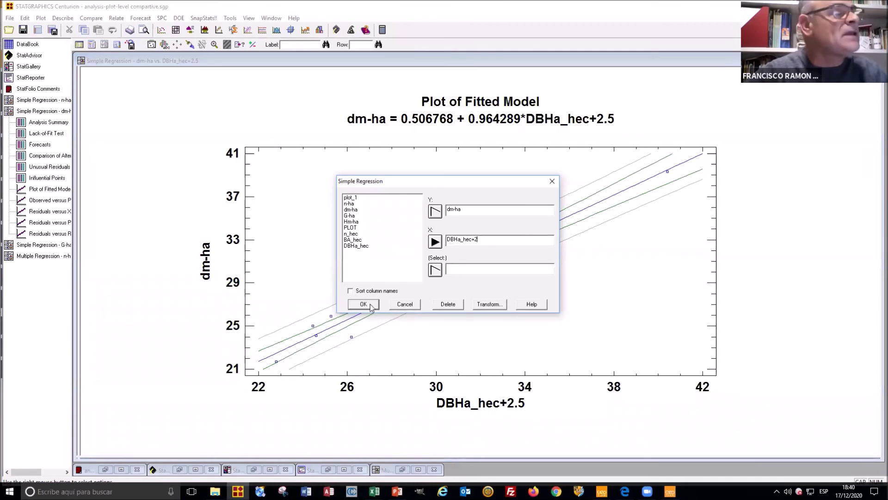
{"action": "left_click", "coordinate": [371, 305]}
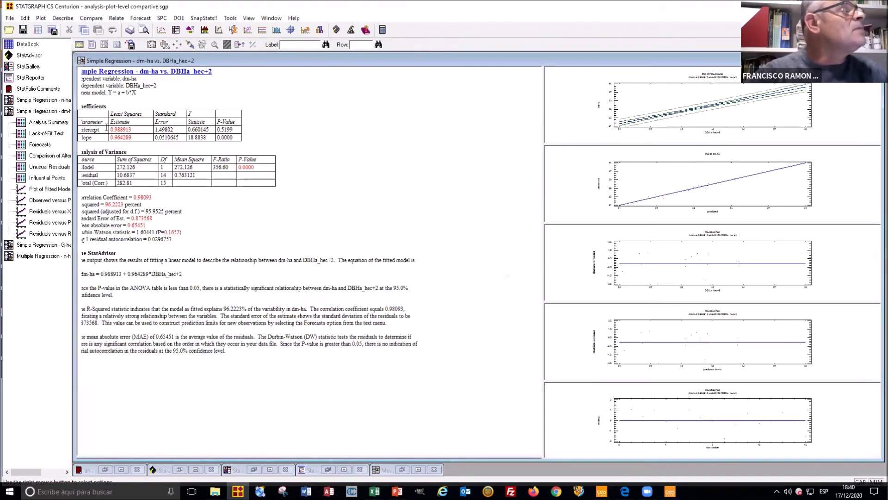
Examine the intercept's estimate and P-value and the slope's estimate in the dm-ha vs. DBHa_hec+2 Coefficients table
{"action": "double_click", "coordinate": [112, 129]}
{"action": "double_click", "coordinate": [215, 130]}
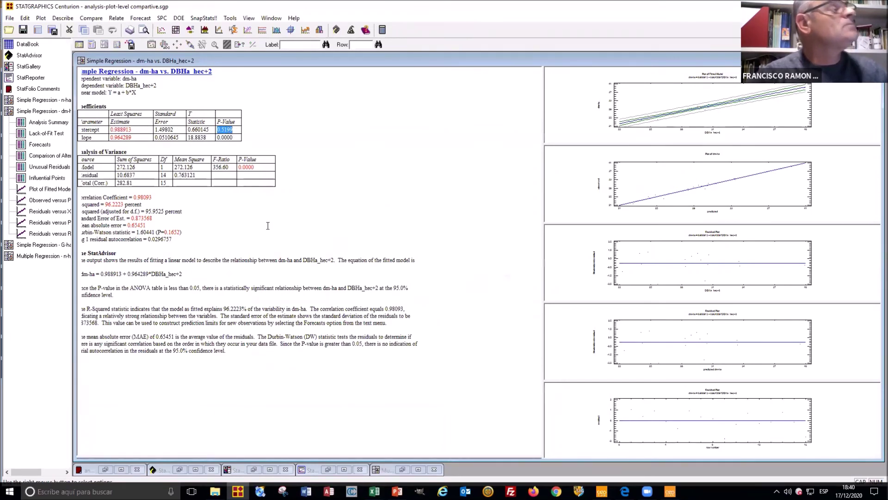
{"action": "left_click", "coordinate": [117, 137]}
{"action": "double_click", "coordinate": [118, 138]}
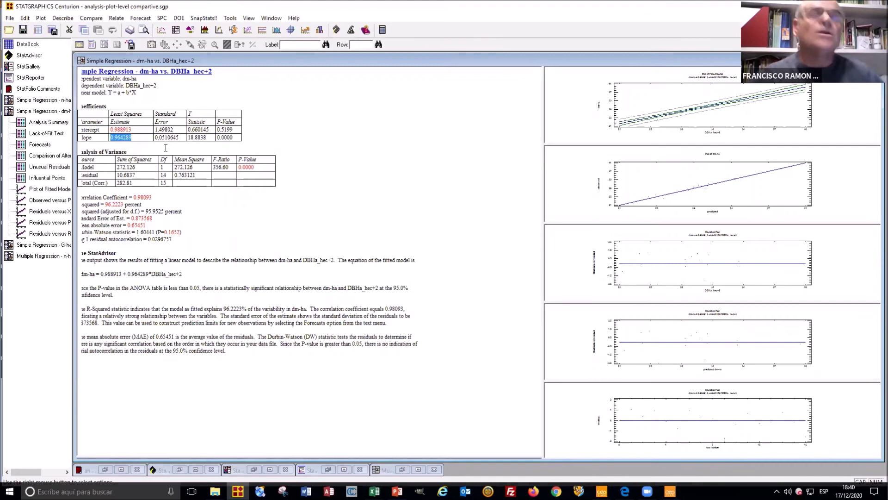
Open the multiple regression, switch to the G-ha vs. BA_hec*1.063 regression, and examine its enlarged Plot of Fitted Model
{"action": "left_click", "coordinate": [65, 256]}
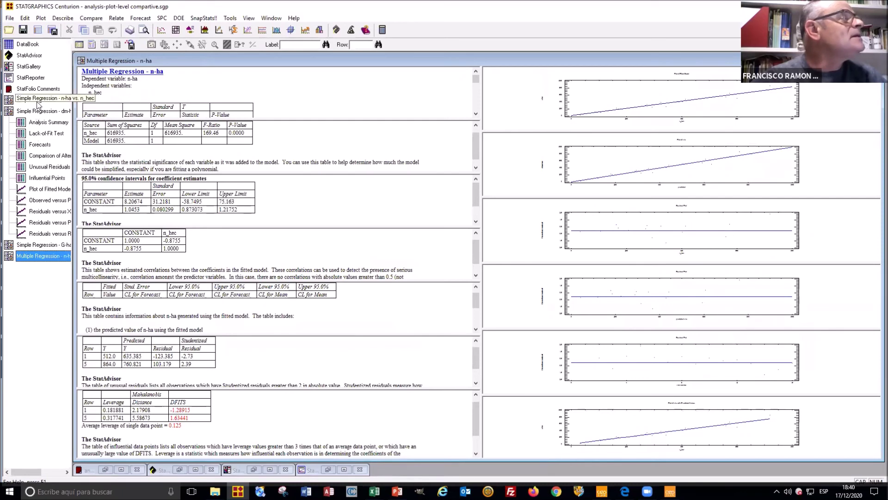
{"action": "left_click", "coordinate": [28, 249]}
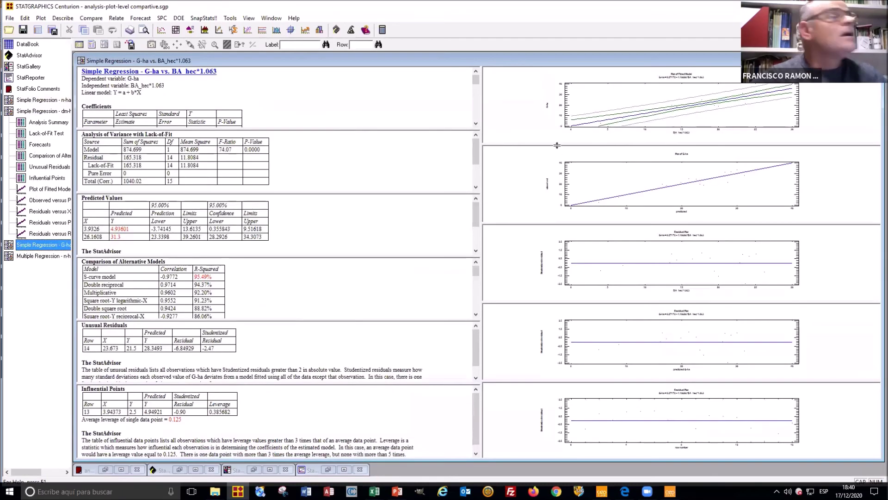
{"action": "double_click", "coordinate": [634, 130]}
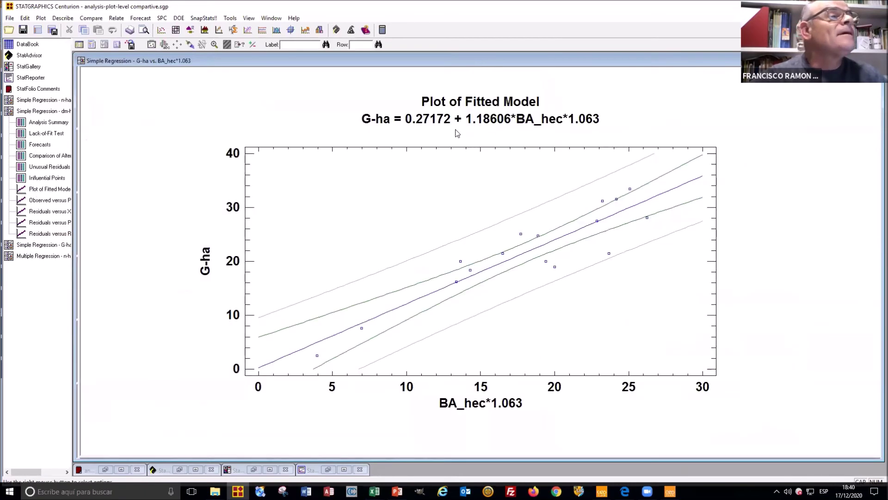
{"action": "double_click", "coordinate": [544, 253]}
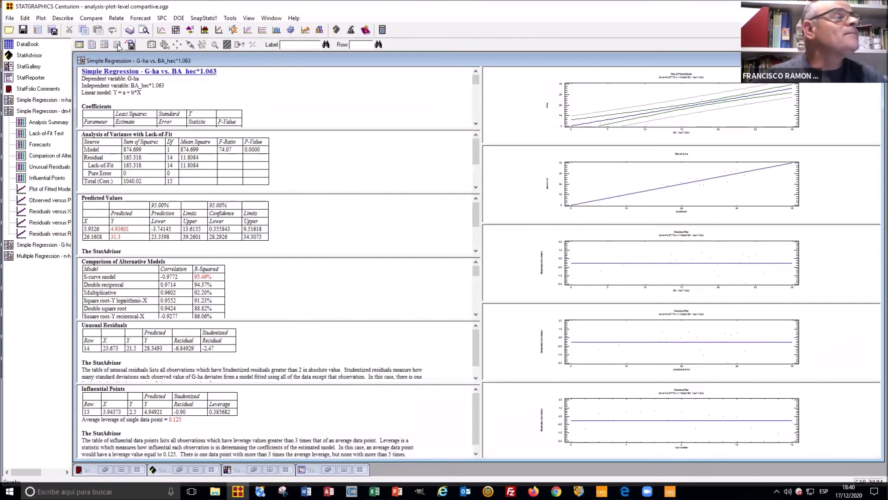
Reopen the G-ha regression's variable selection and remove the *1.063 factor from the X variable, leaving BA_hec
{"action": "left_click", "coordinate": [79, 45]}
{"action": "left_click_drag", "start_coordinate": [487, 239], "coordinate": [465, 239]}
{"action": "key", "text": "BackSpace"}
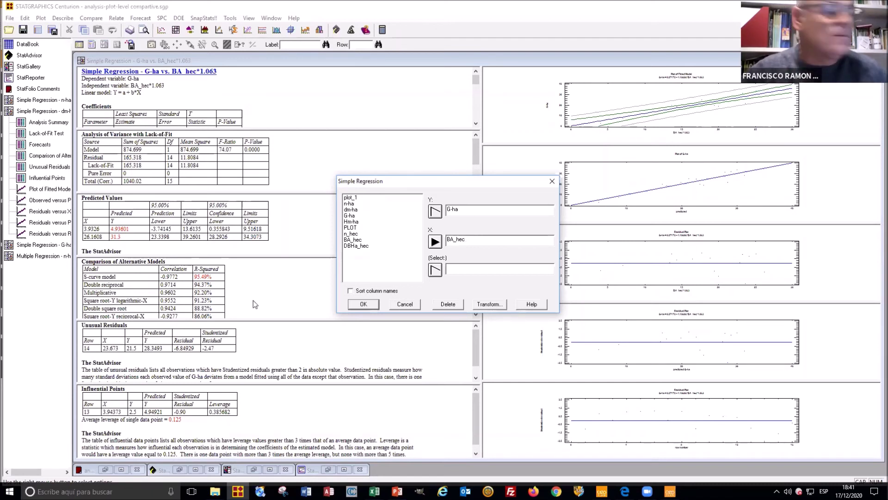
Switch to the La Hunde 16-plot Excel workbook and check the SUMAR G value in cell V21 of COMPARATIVA AT PLOT LEVEL
{"action": "left_click", "coordinate": [351, 491]}
{"action": "mouse_move", "coordinate": [374, 491]}
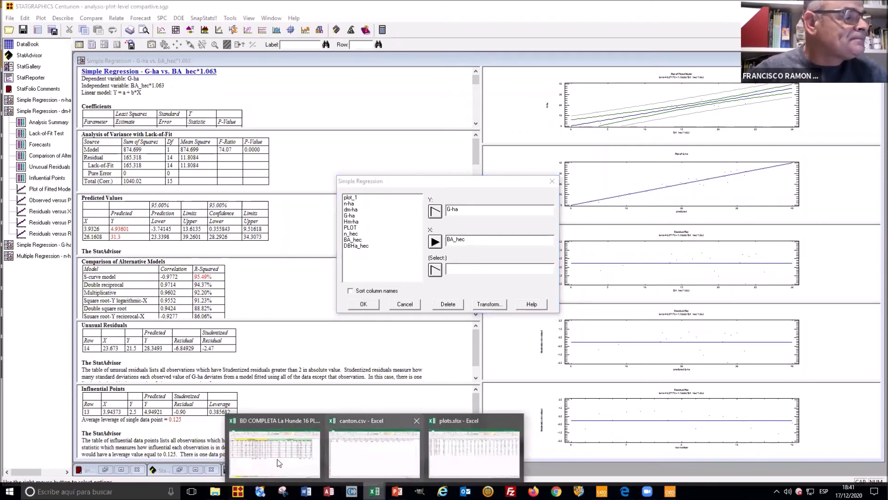
{"action": "left_click", "coordinate": [273, 444]}
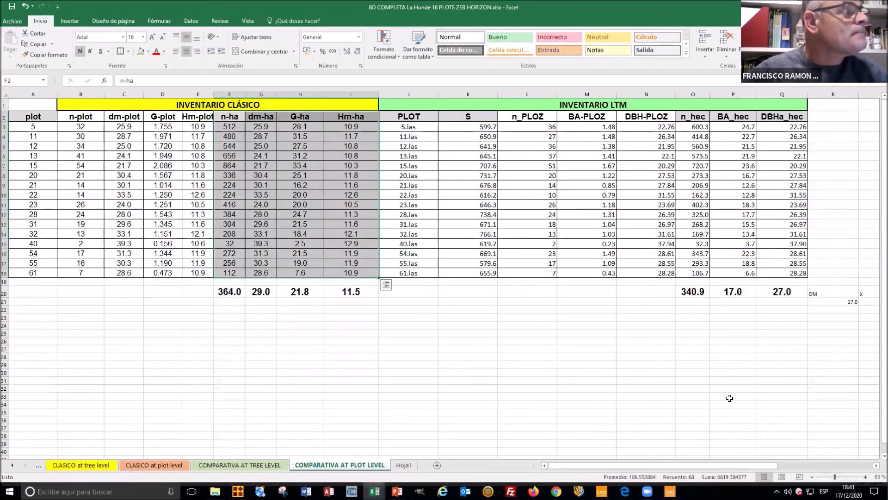
{"action": "left_click_drag", "start_coordinate": [757, 467], "coordinate": [824, 466]}
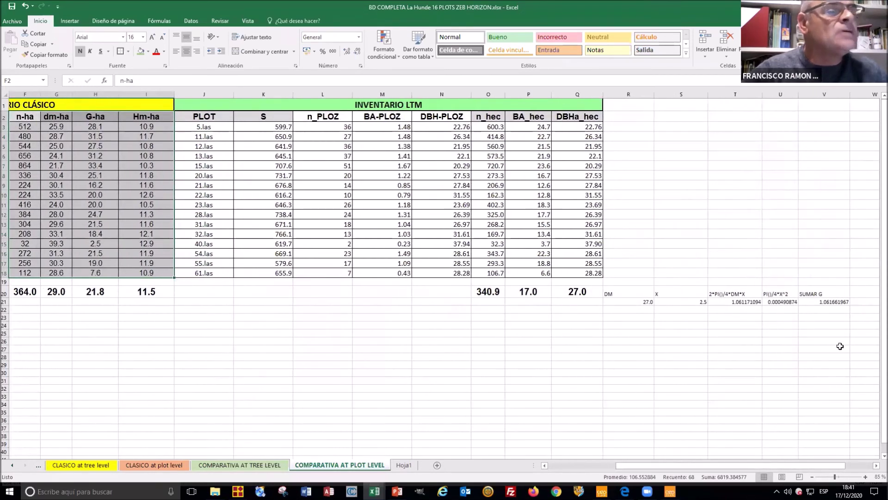
{"action": "left_click", "coordinate": [832, 302]}
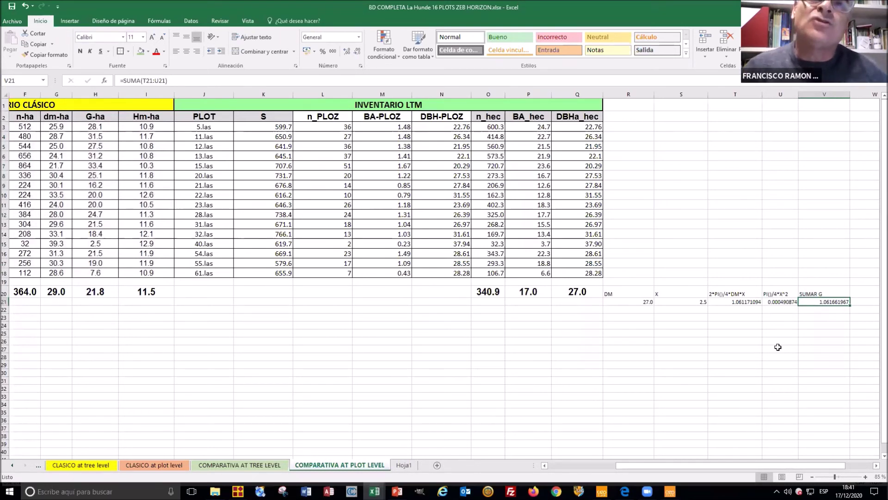
Return to STATGRAPHICS and rerun the G-ha simple regression with BA_hec*1.062 as the X variable
{"action": "left_click", "coordinate": [260, 491]}
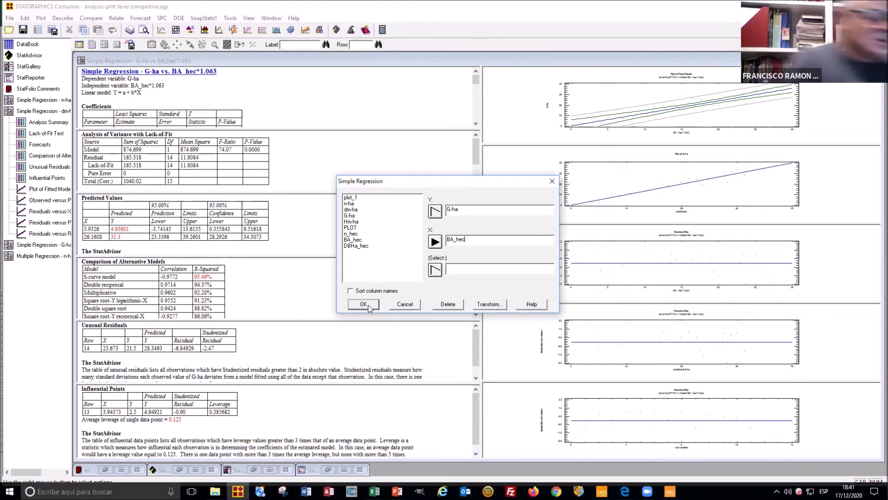
{"action": "type", "text": "+1"}
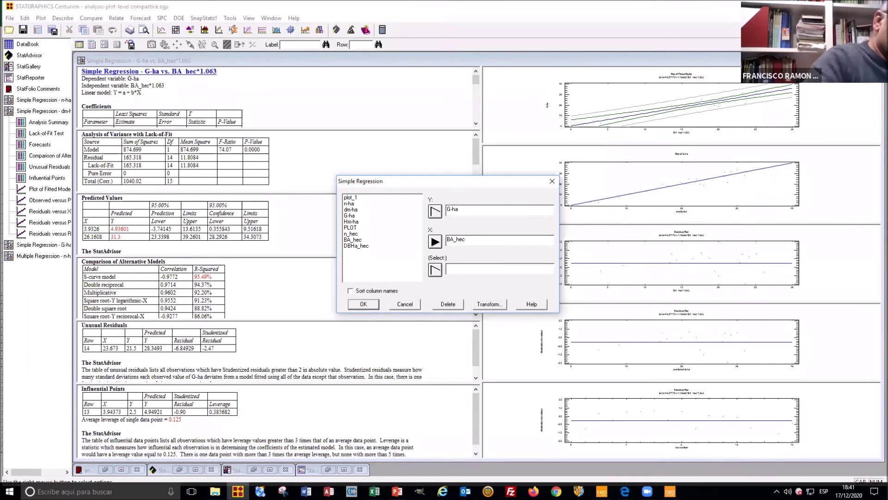
{"action": "type", "text": ".062"}
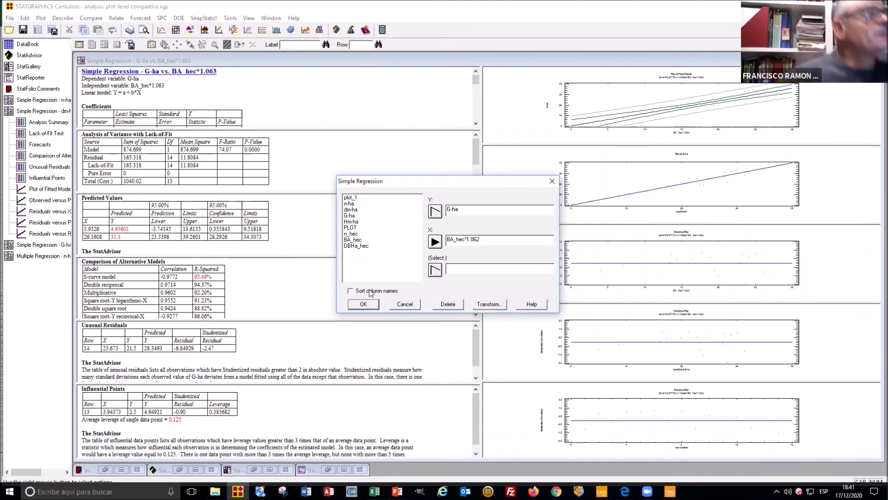
{"action": "left_click", "coordinate": [363, 306]}
Enlarge the G-ha vs. BA_hec*1.062 analysis summary and examine the intercept's estimate and P-value in the Coefficients table
{"action": "double_click", "coordinate": [227, 109]}
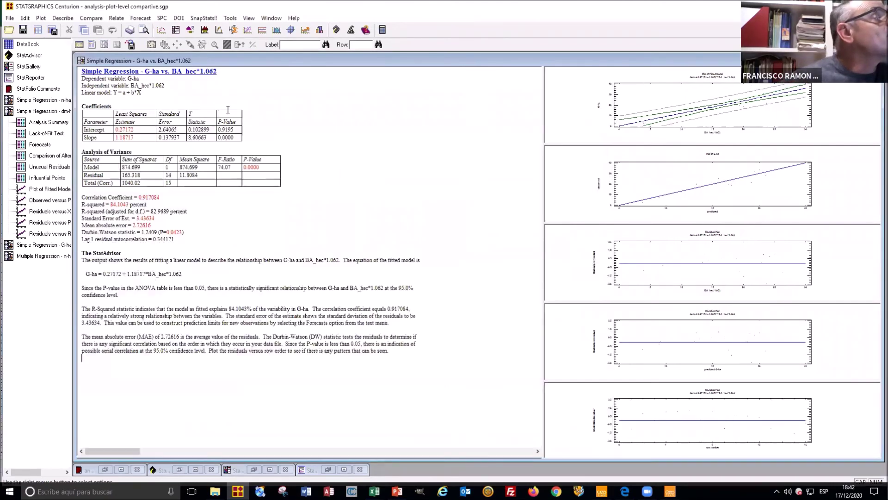
{"action": "left_click", "coordinate": [118, 124]}
{"action": "left_click", "coordinate": [138, 127]}
{"action": "left_click_drag", "start_coordinate": [134, 129], "coordinate": [115, 130]}
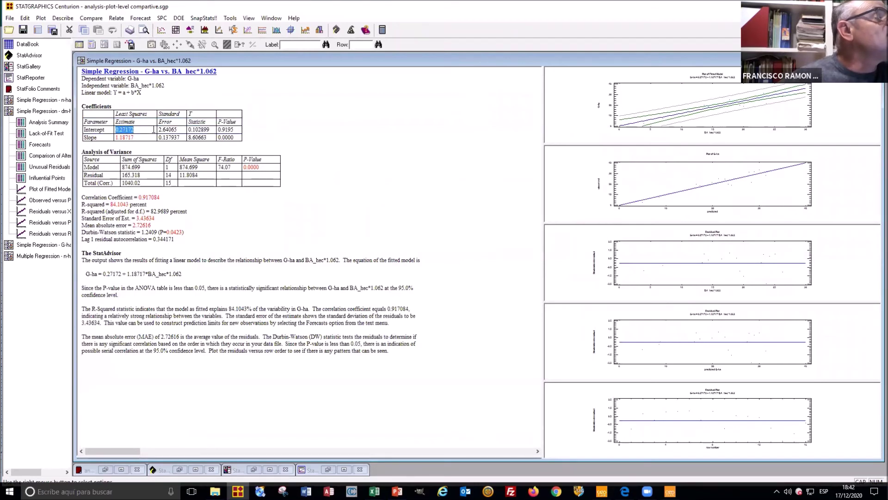
{"action": "left_click_drag", "start_coordinate": [236, 130], "coordinate": [217, 130]}
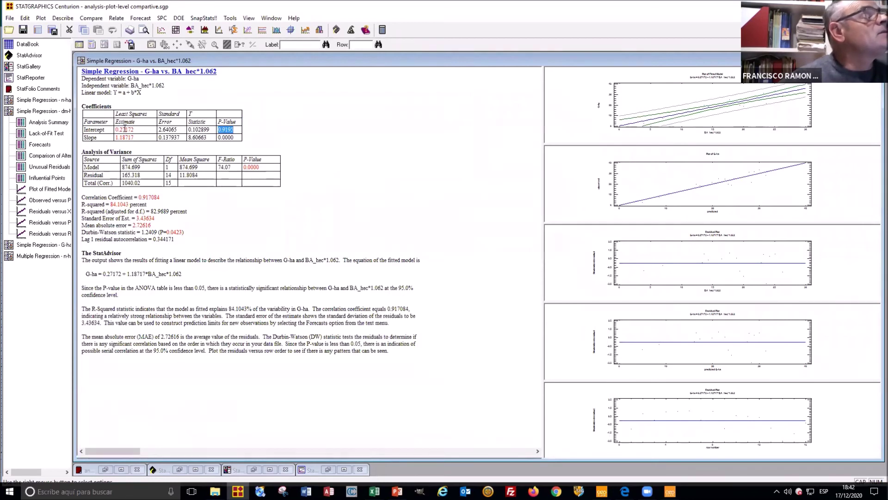
Examine the slope's estimate and standard error in the Coefficients table and enlarge the Plot of Fitted Model for G-ha vs. BA_hec*1.062
{"action": "left_click_drag", "start_coordinate": [134, 137], "coordinate": [108, 139]}
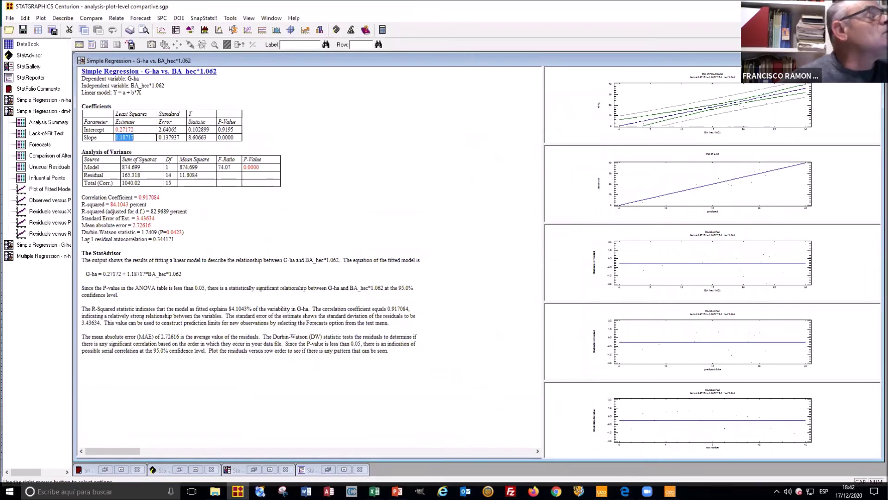
{"action": "left_click_drag", "start_coordinate": [161, 137], "coordinate": [179, 137]}
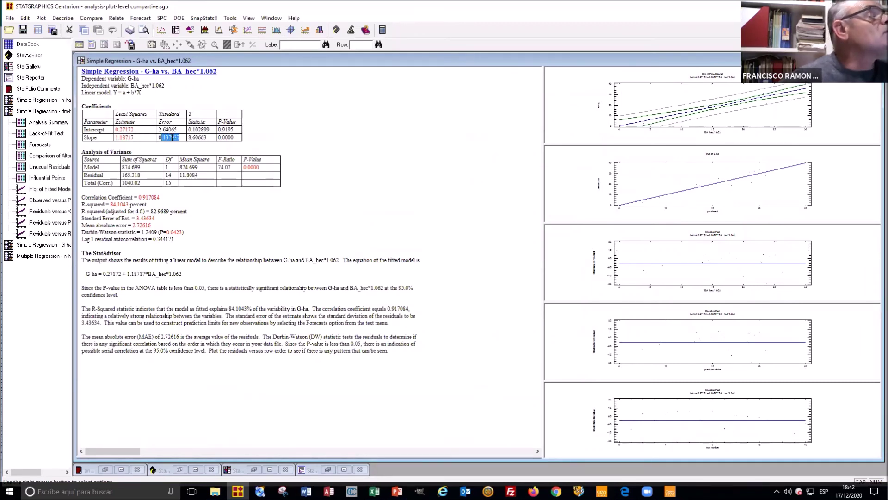
{"action": "left_click", "coordinate": [208, 204]}
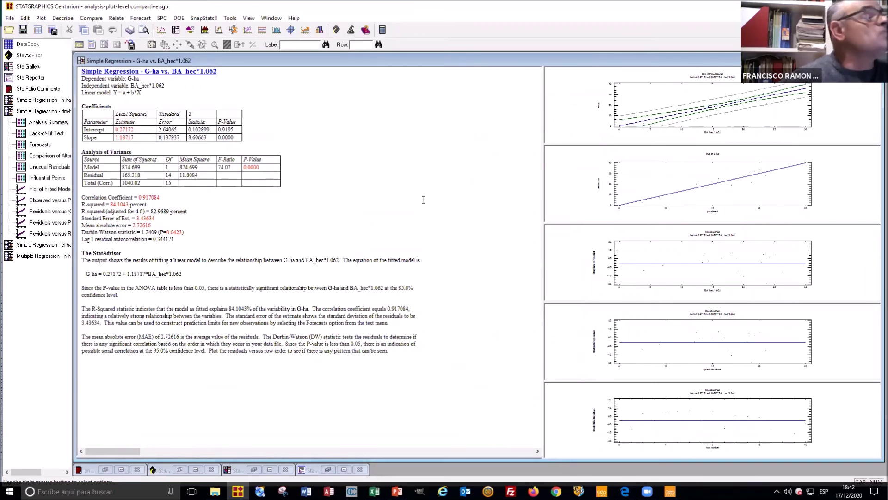
{"action": "double_click", "coordinate": [713, 116]}
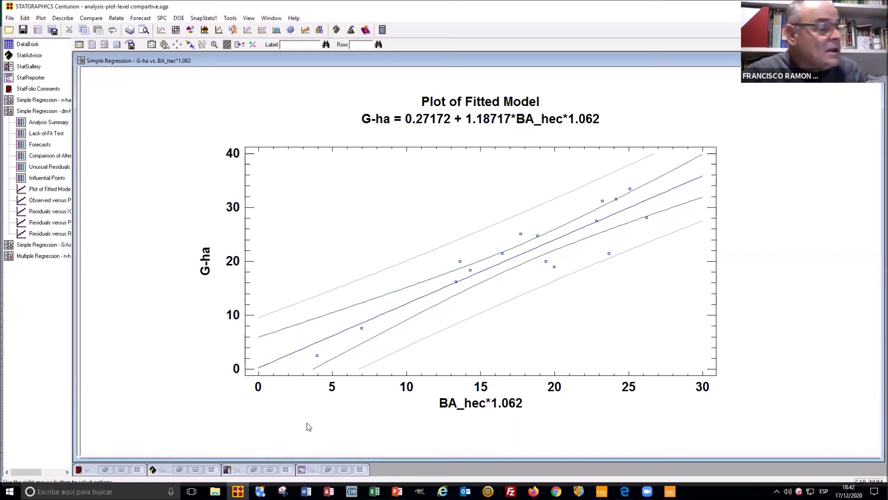
Switch to the La Hunde 16-plot Excel workbook and look through the CLASICO at tree level sheet down to its last tree record
{"action": "left_click", "coordinate": [375, 491]}
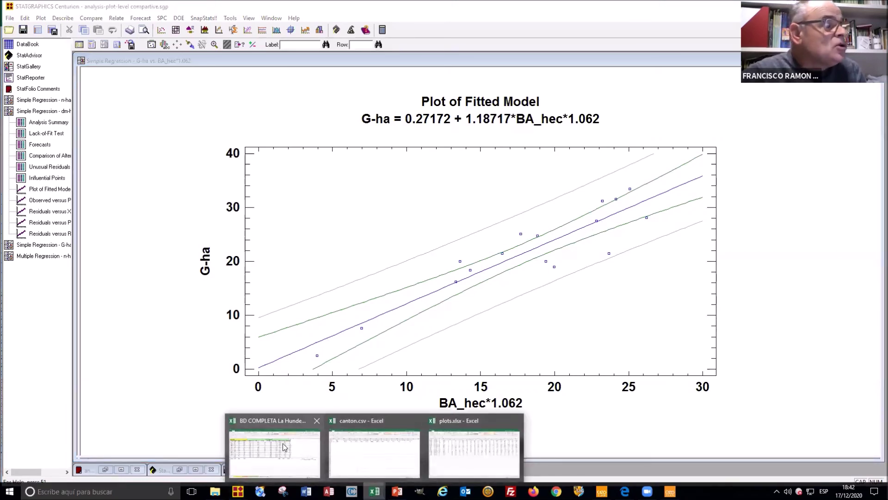
{"action": "left_click", "coordinate": [282, 443]}
{"action": "left_click", "coordinate": [110, 467]}
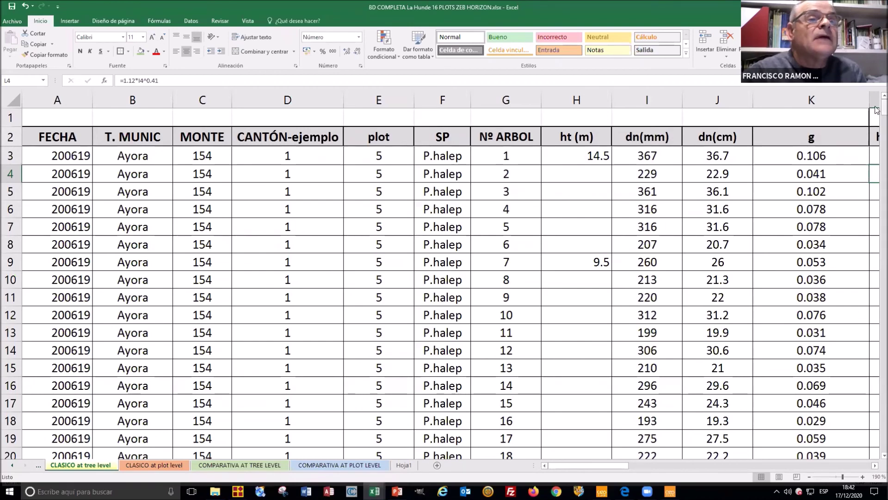
{"action": "left_click_drag", "start_coordinate": [883, 106], "coordinate": [877, 444]}
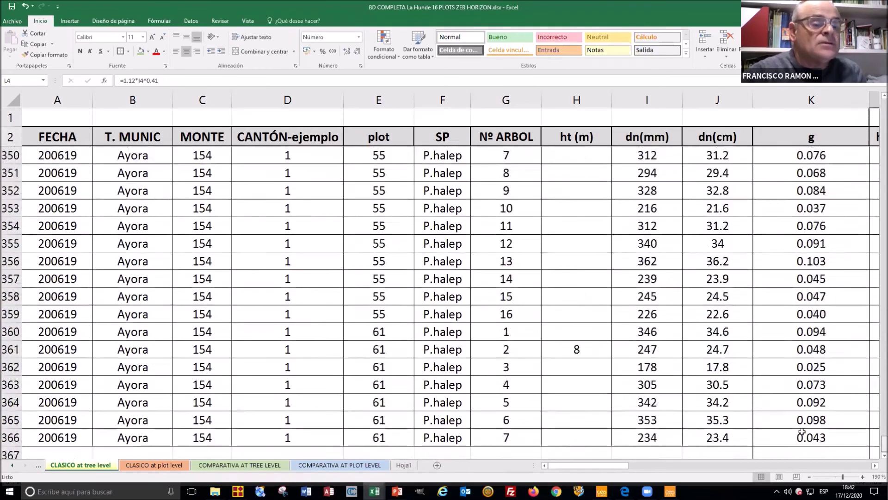
{"action": "scroll", "coordinate": [202, 374], "scroll_direction": "down", "scroll_amount": 1}
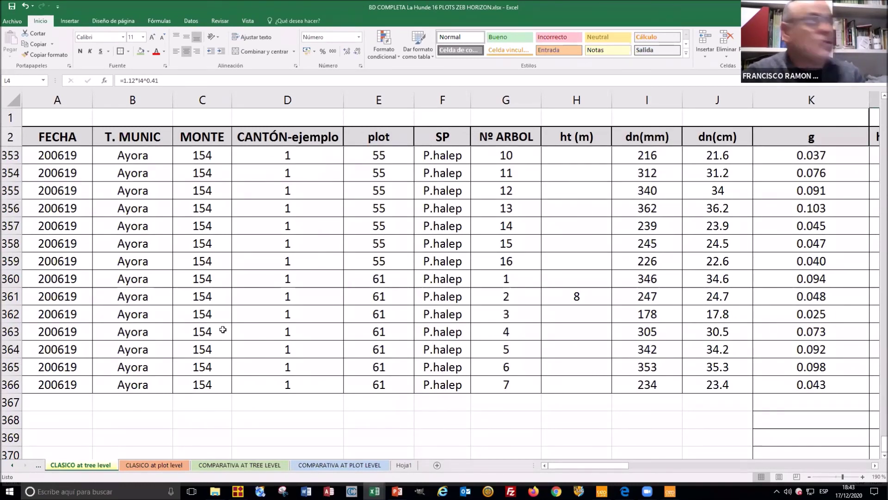
Open the COMPARATIVA AT TREE LEVEL sheet and review its columns from the first tree records
{"action": "left_click", "coordinate": [283, 465]}
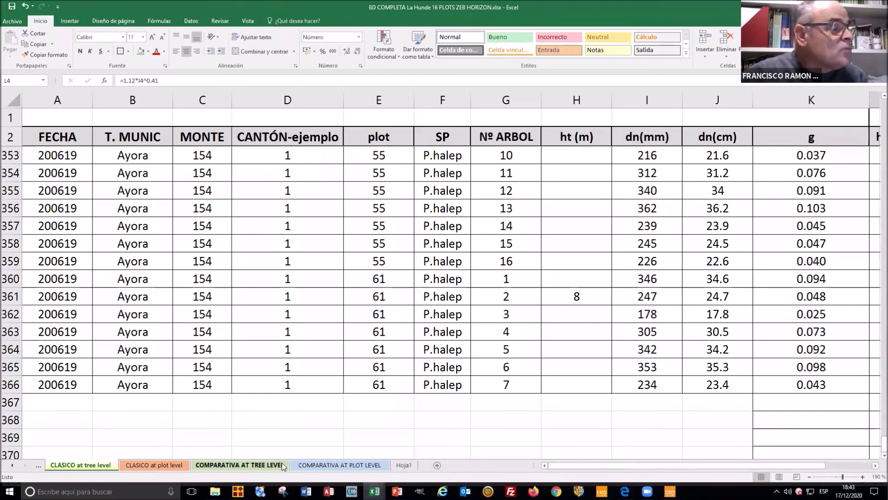
{"action": "scroll", "coordinate": [437, 282], "scroll_direction": "up", "scroll_amount": 15}
{"action": "left_click_drag", "start_coordinate": [884, 354], "coordinate": [867, 107]}
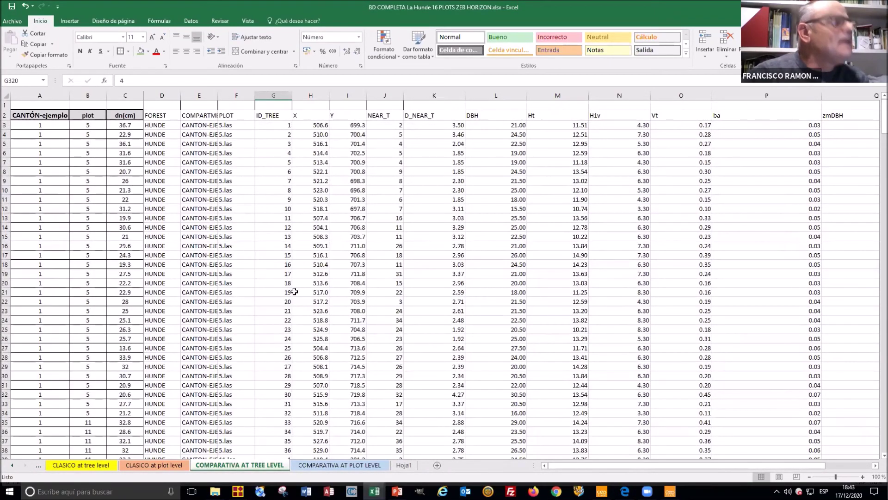
{"action": "scroll", "coordinate": [681, 370], "scroll_direction": "right", "scroll_amount": 1}
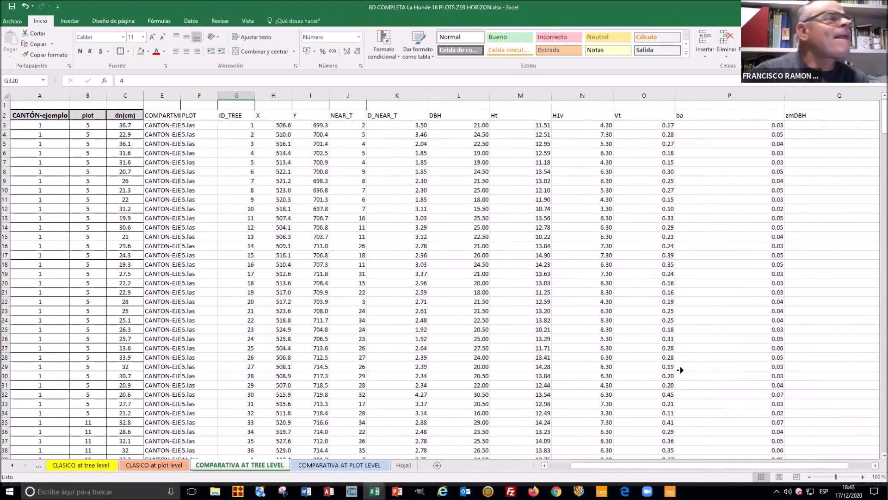
{"action": "scroll", "coordinate": [645, 368], "scroll_direction": "right", "scroll_amount": 10}
{"action": "scroll", "coordinate": [123, 262], "scroll_direction": "left", "scroll_amount": 11}
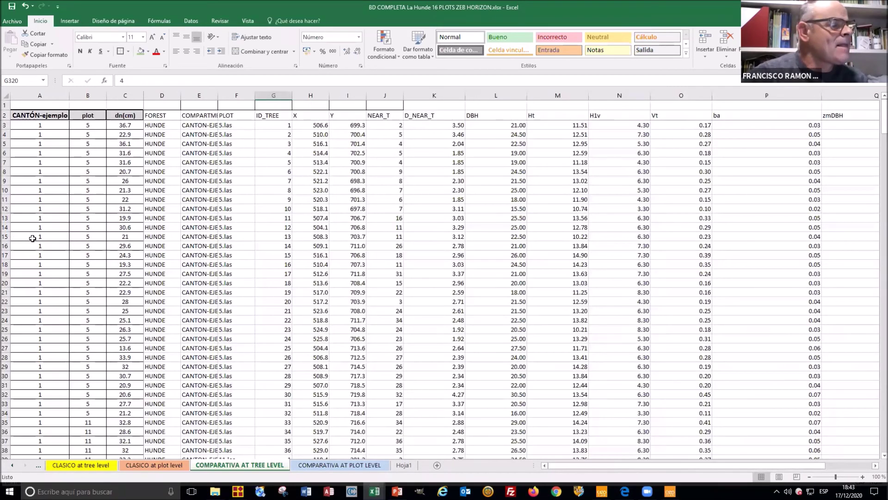
Fill columns A to C (CANTÓN-ejemplo, plot and dn(cm)) of COMPARATIVA AT TREE LEVEL with green
{"action": "left_click_drag", "start_coordinate": [34, 97], "coordinate": [125, 96]}
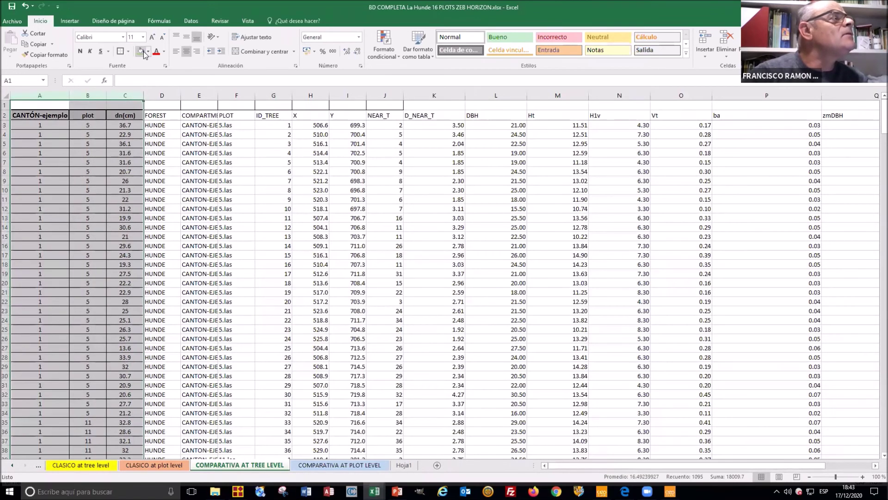
{"action": "left_click", "coordinate": [143, 52]}
{"action": "left_click", "coordinate": [124, 172]}
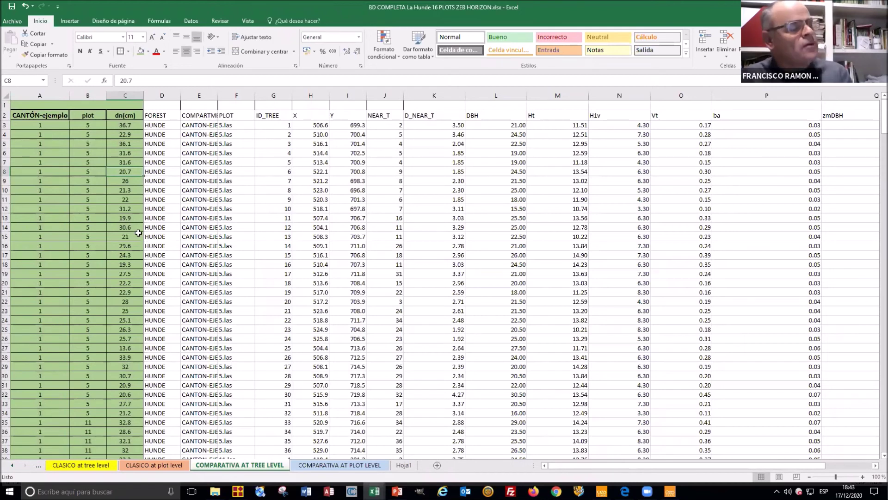
Compare the DBH and dn(cm) columns of COMPARATIVA AT TREE LEVEL through to the last tree records
{"action": "left_click", "coordinate": [493, 93]}
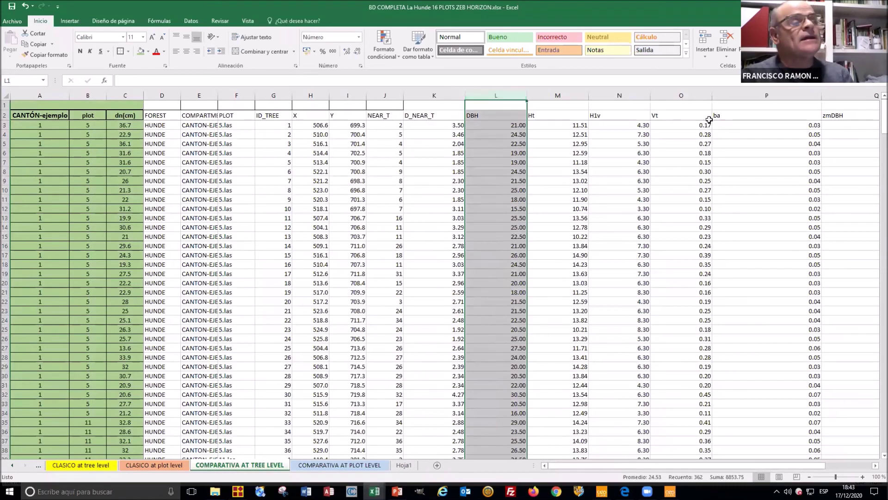
{"action": "left_click_drag", "start_coordinate": [882, 125], "coordinate": [865, 366]}
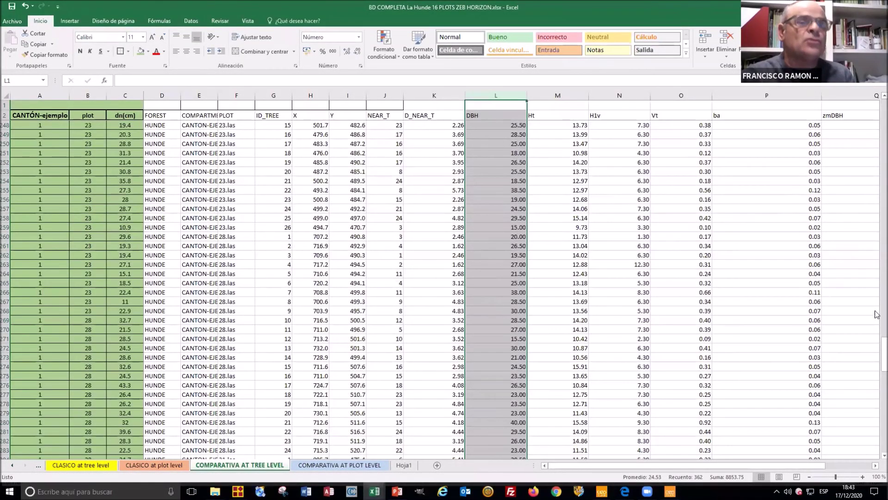
{"action": "left_click_drag", "start_coordinate": [876, 355], "coordinate": [876, 433]}
{"action": "scroll", "coordinate": [444, 320], "scroll_direction": "down", "scroll_amount": 2}
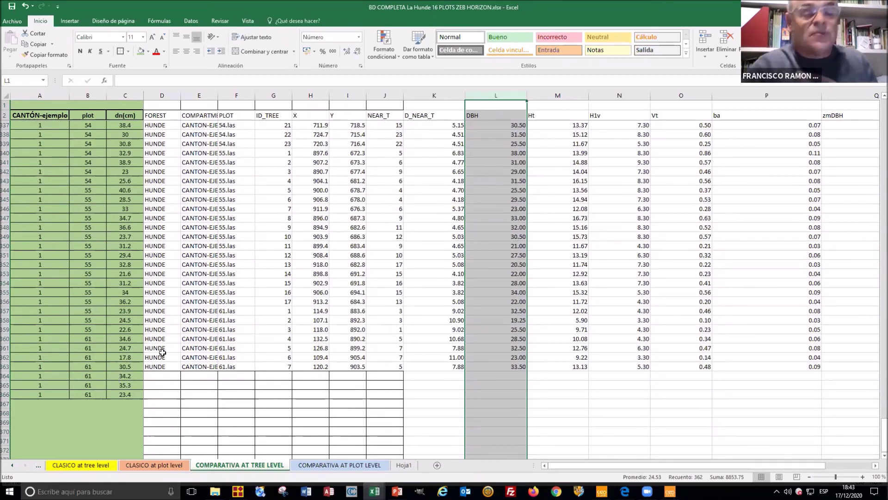
{"action": "left_click", "coordinate": [123, 90]}
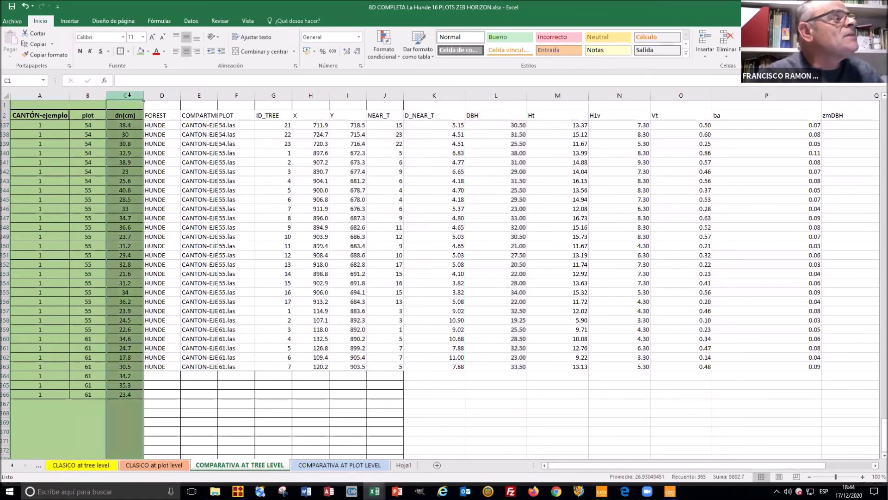
{"action": "left_click", "coordinate": [496, 93]}
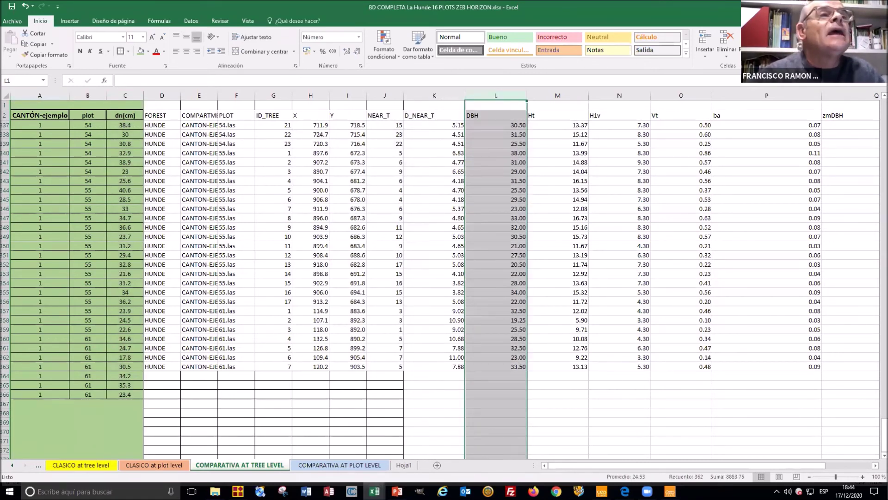
Return to STATGRAPHICS and close the plot-level analysis, saving its StatFolio
{"action": "key", "text": "alt+Tab"}
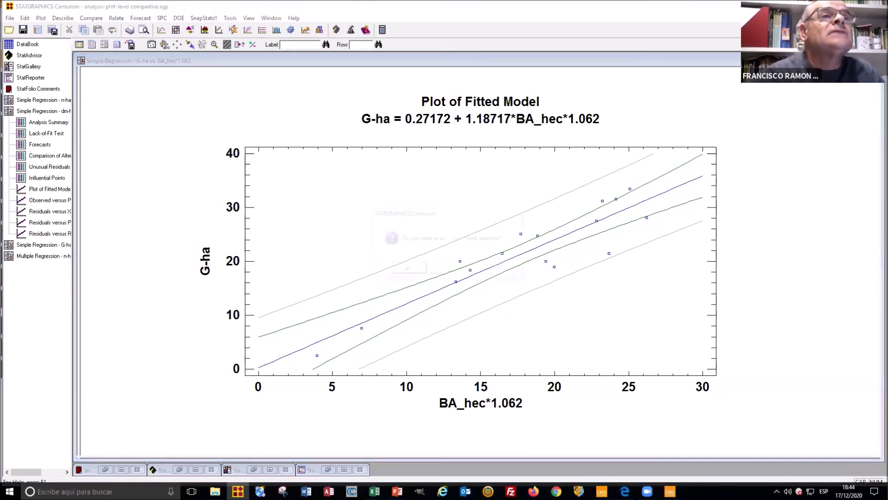
{"action": "key", "text": "alt+F4"}
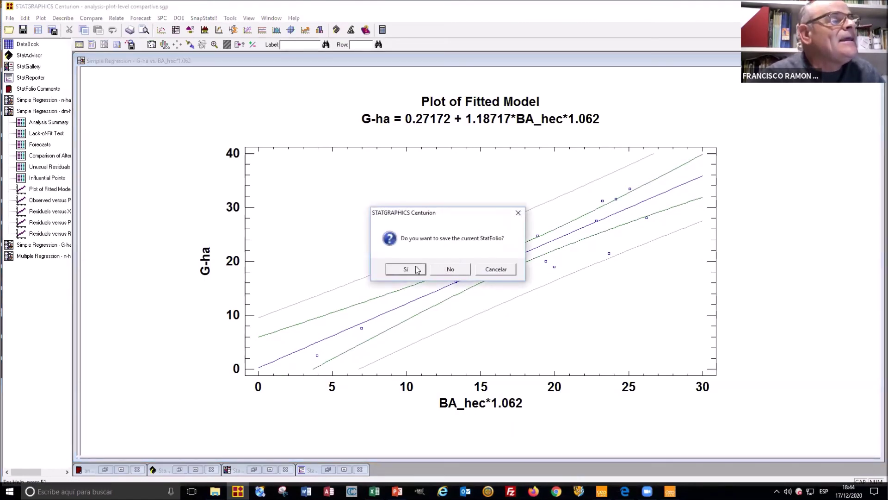
{"action": "left_click", "coordinate": [444, 270]}
{"action": "key", "text": "alt+Tab"}
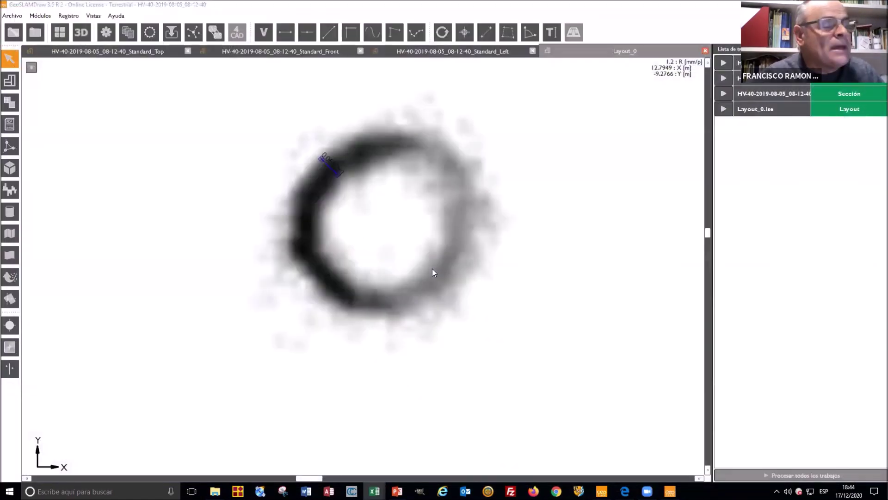
Open analysis-tree-level compartive.sgp from the ANALISIS folder in File Explorer with STATGRAPHICS
{"action": "mouse_move", "coordinate": [214, 491]}
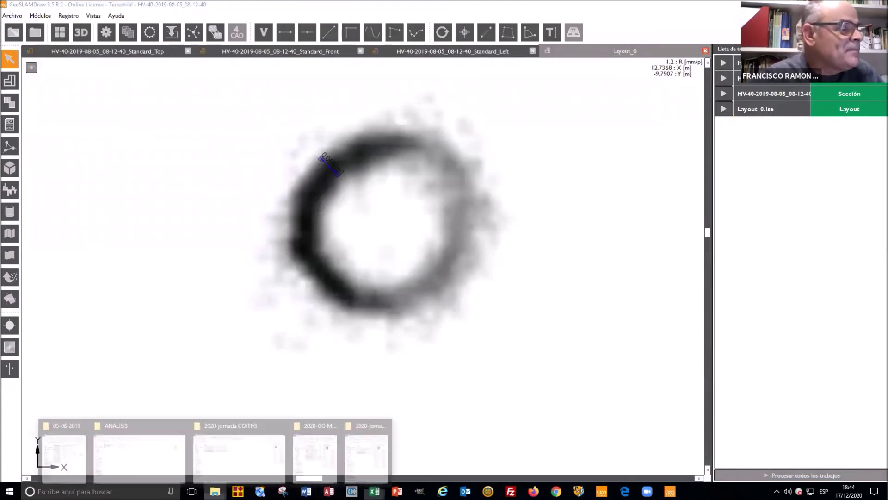
{"action": "left_click", "coordinate": [148, 462]}
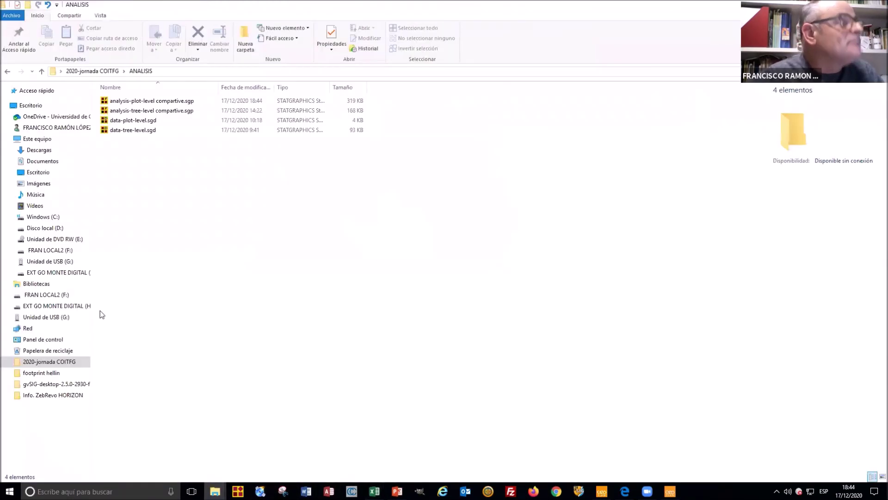
{"action": "double_click", "coordinate": [136, 113]}
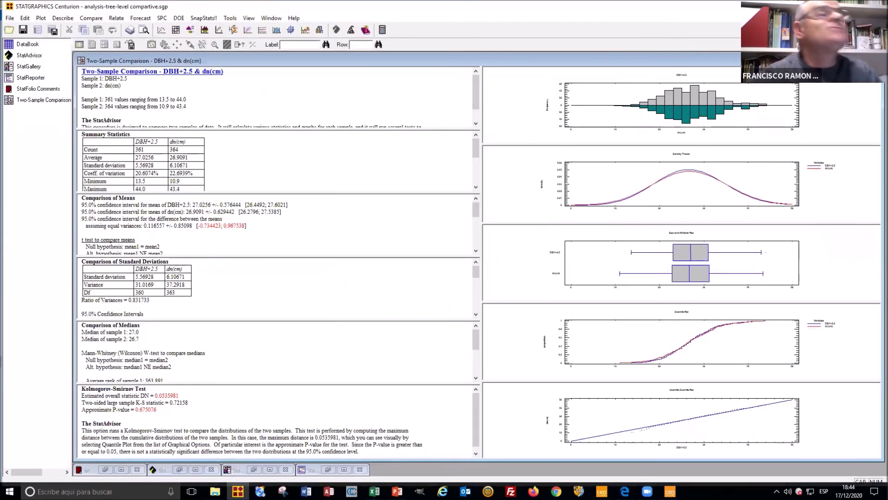
Rerun the two-sample comparison with uncorrected DBH as Sample 1, removing the +2.5 term
{"action": "left_click", "coordinate": [79, 44]}
{"action": "left_click_drag", "start_coordinate": [472, 198], "coordinate": [461, 198]}
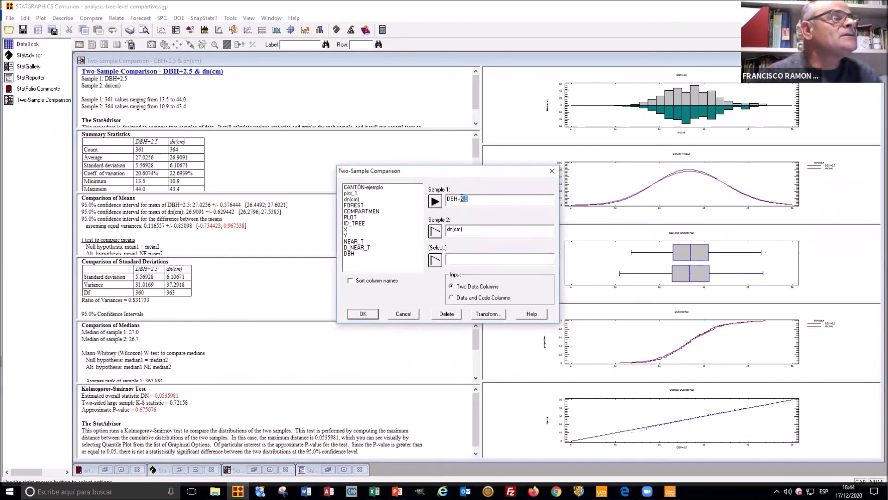
{"action": "key", "text": "BackSpace"}
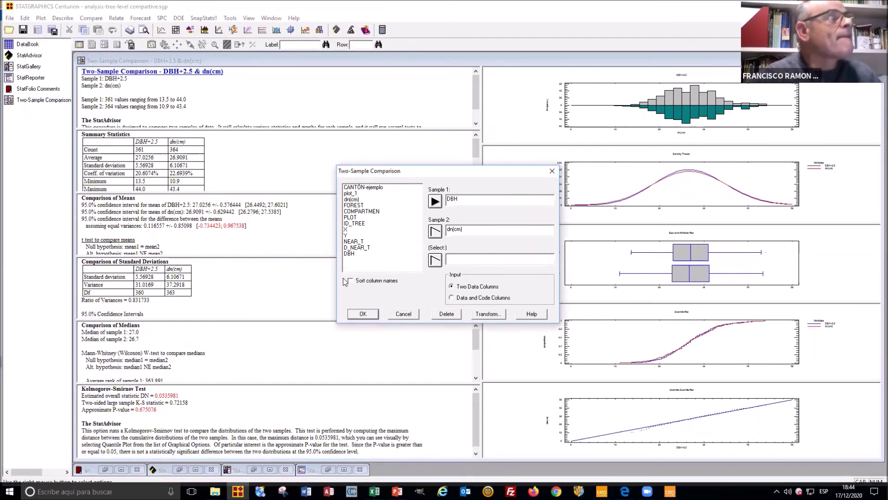
{"action": "left_click", "coordinate": [364, 313]}
Create a new independent two-sample comparison with dn(cm) as Sample 1 and DBH as Sample 2, including all tables and graphs
{"action": "left_click", "coordinate": [62, 19]}
{"action": "mouse_move", "coordinate": [85, 21]}
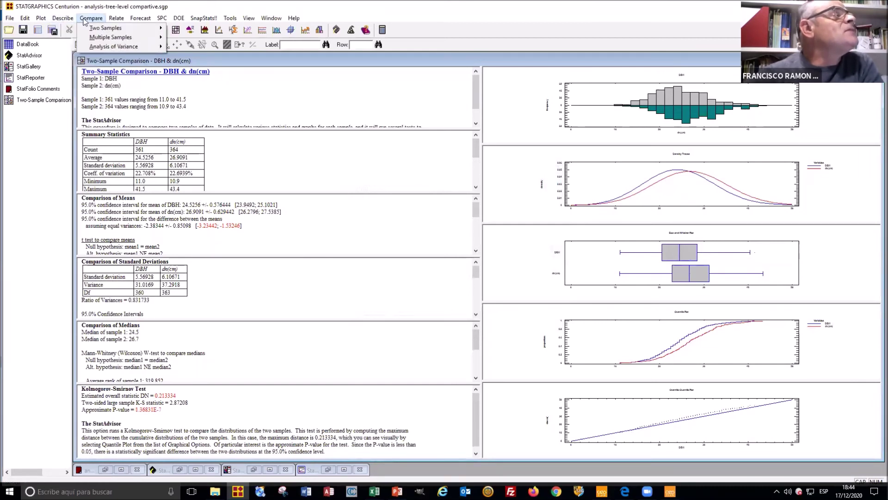
{"action": "mouse_move", "coordinate": [138, 28]}
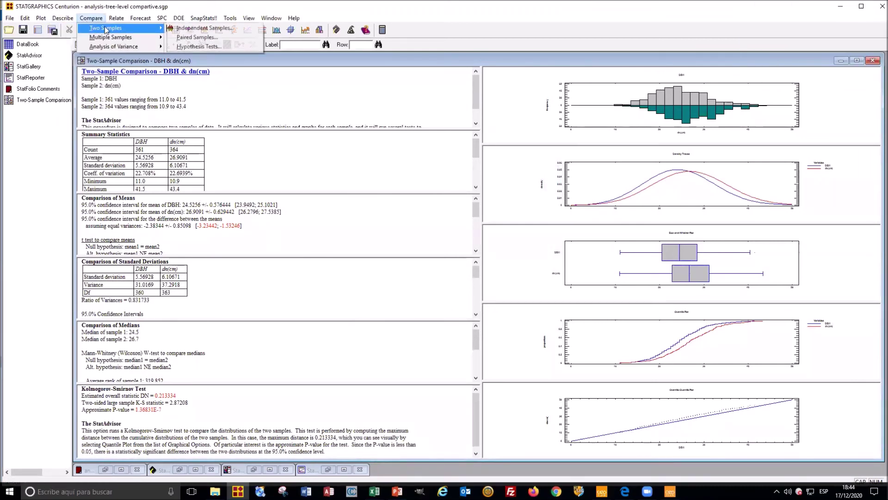
{"action": "left_click", "coordinate": [176, 29]}
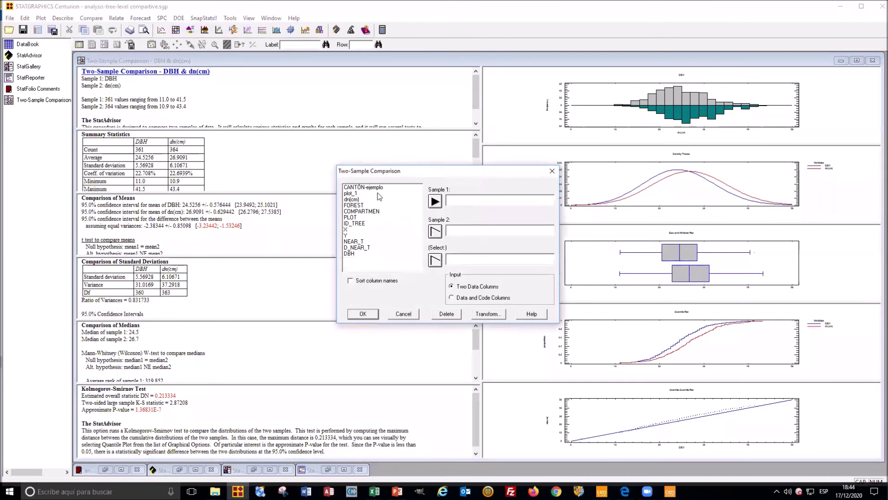
{"action": "left_click", "coordinate": [353, 200]}
{"action": "left_click", "coordinate": [437, 204]}
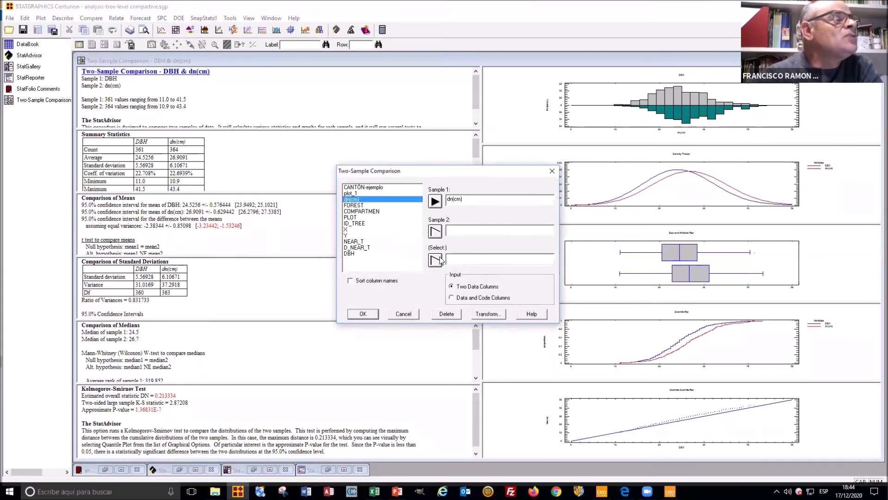
{"action": "left_click", "coordinate": [431, 229]}
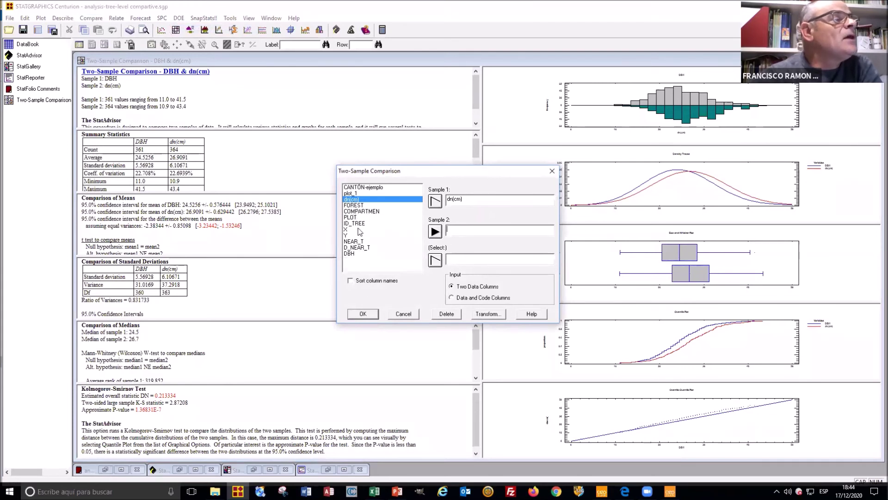
{"action": "left_click", "coordinate": [348, 254]}
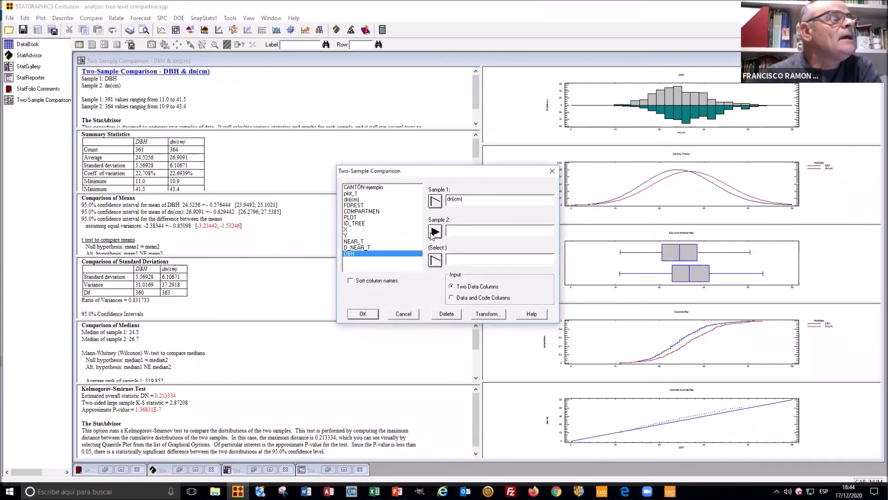
{"action": "left_click", "coordinate": [434, 232]}
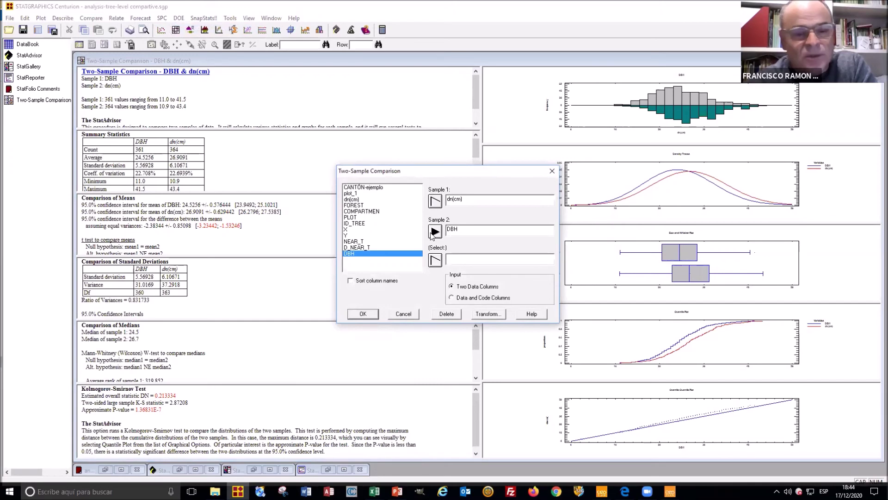
{"action": "left_click", "coordinate": [363, 315]}
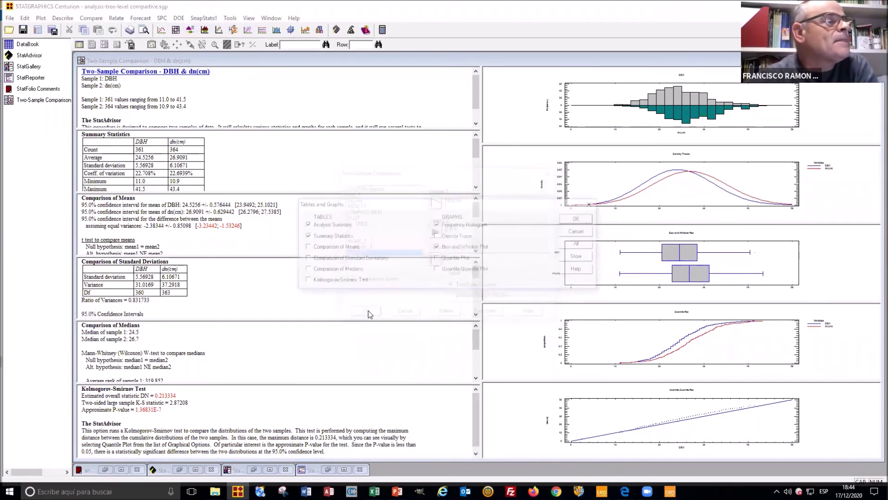
{"action": "left_click", "coordinate": [578, 246]}
{"action": "left_click", "coordinate": [585, 220]}
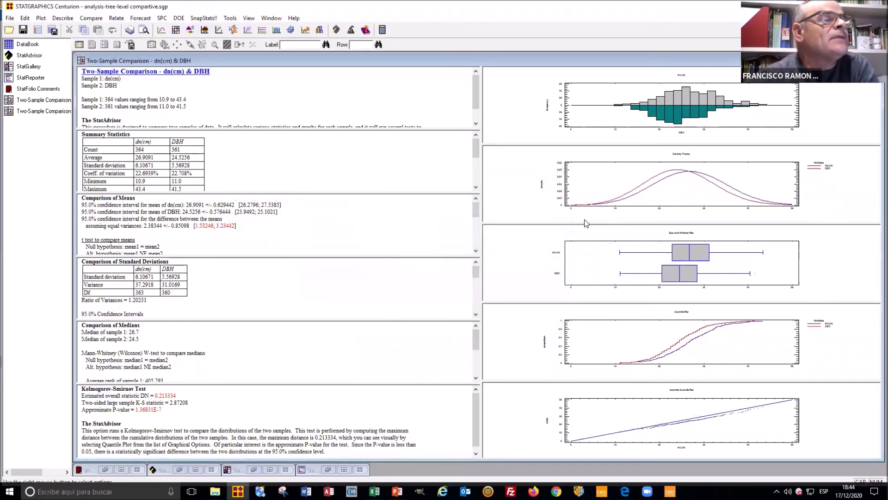
Enlarge the dn(cm) and DBH frequency histogram, then the Summary Statistics table, and examine the dn(cm) tree count
{"action": "double_click", "coordinate": [718, 107]}
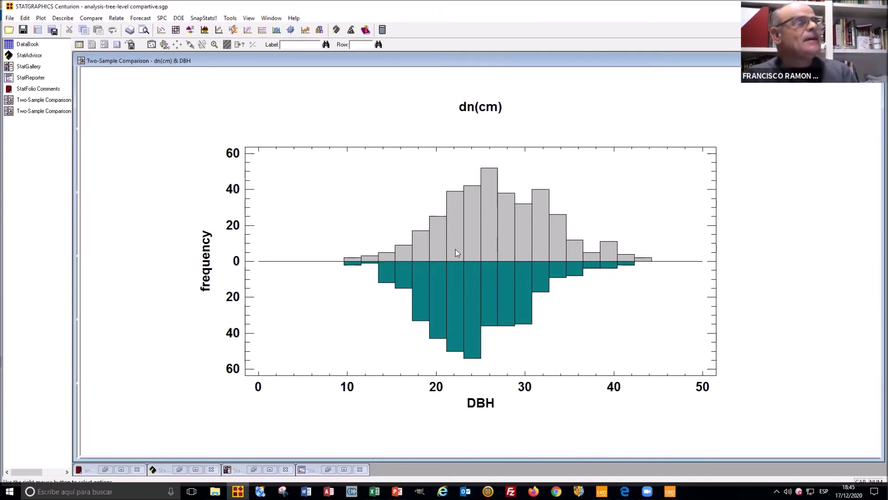
{"action": "double_click", "coordinate": [305, 120]}
{"action": "double_click", "coordinate": [153, 169]}
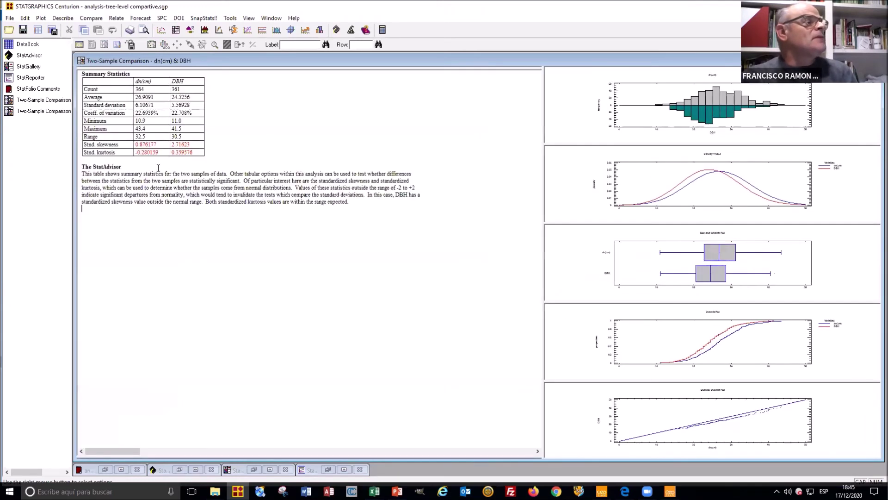
{"action": "left_click_drag", "start_coordinate": [148, 91], "coordinate": [135, 90]}
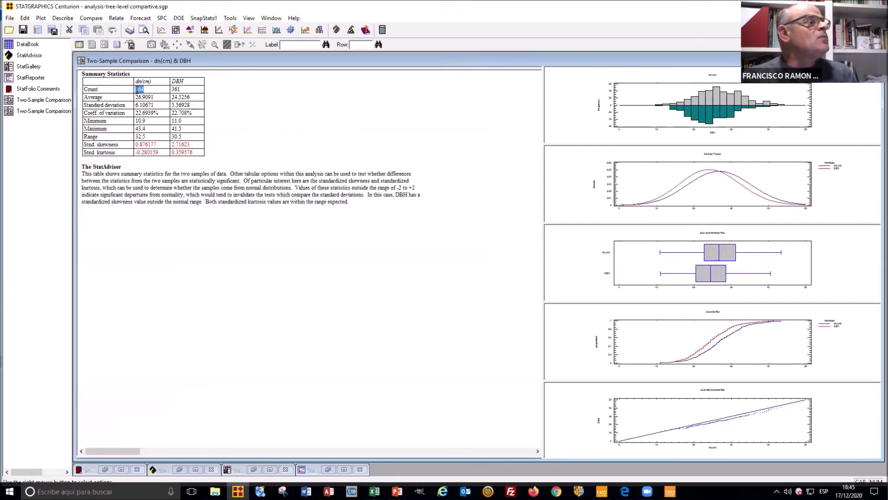